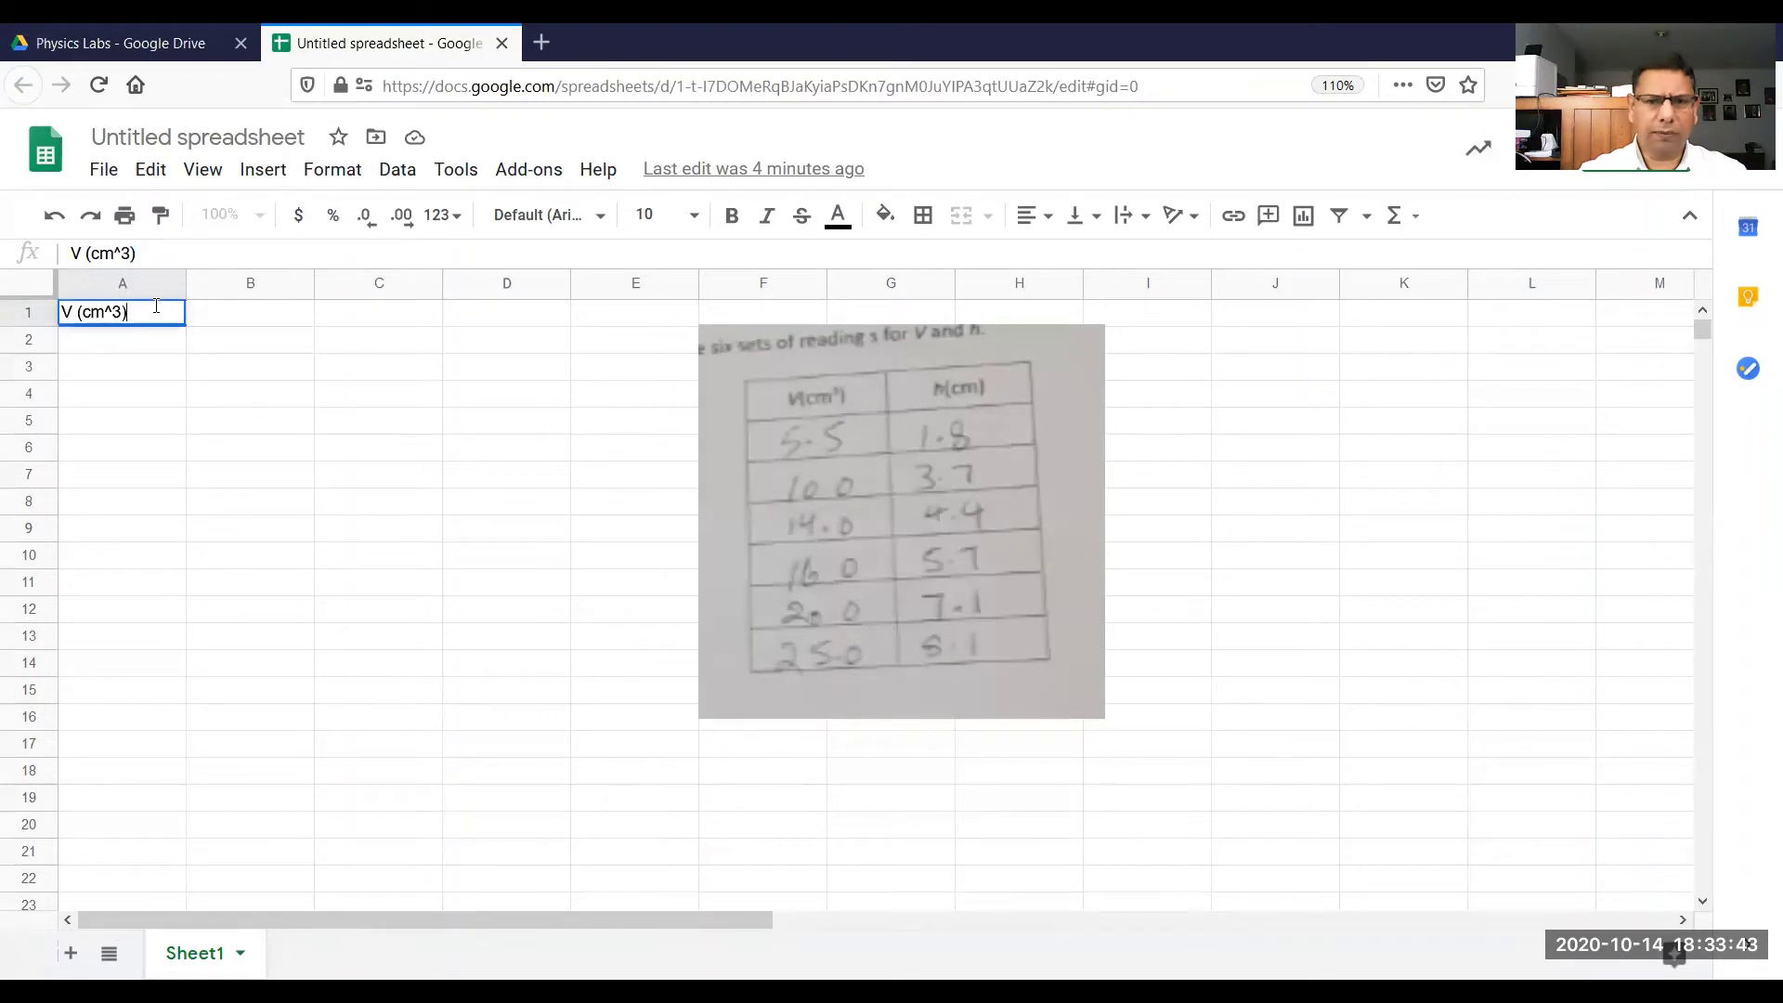
Step: Replace the heading in cell A1 with "h (cm)"
key("BackSpace")
key("BackSpace")
key("BackSpace")
key("BackSpace")
key("BackSpace")
key("BackSpace")
key("BackSpace")
key("BackSpace")
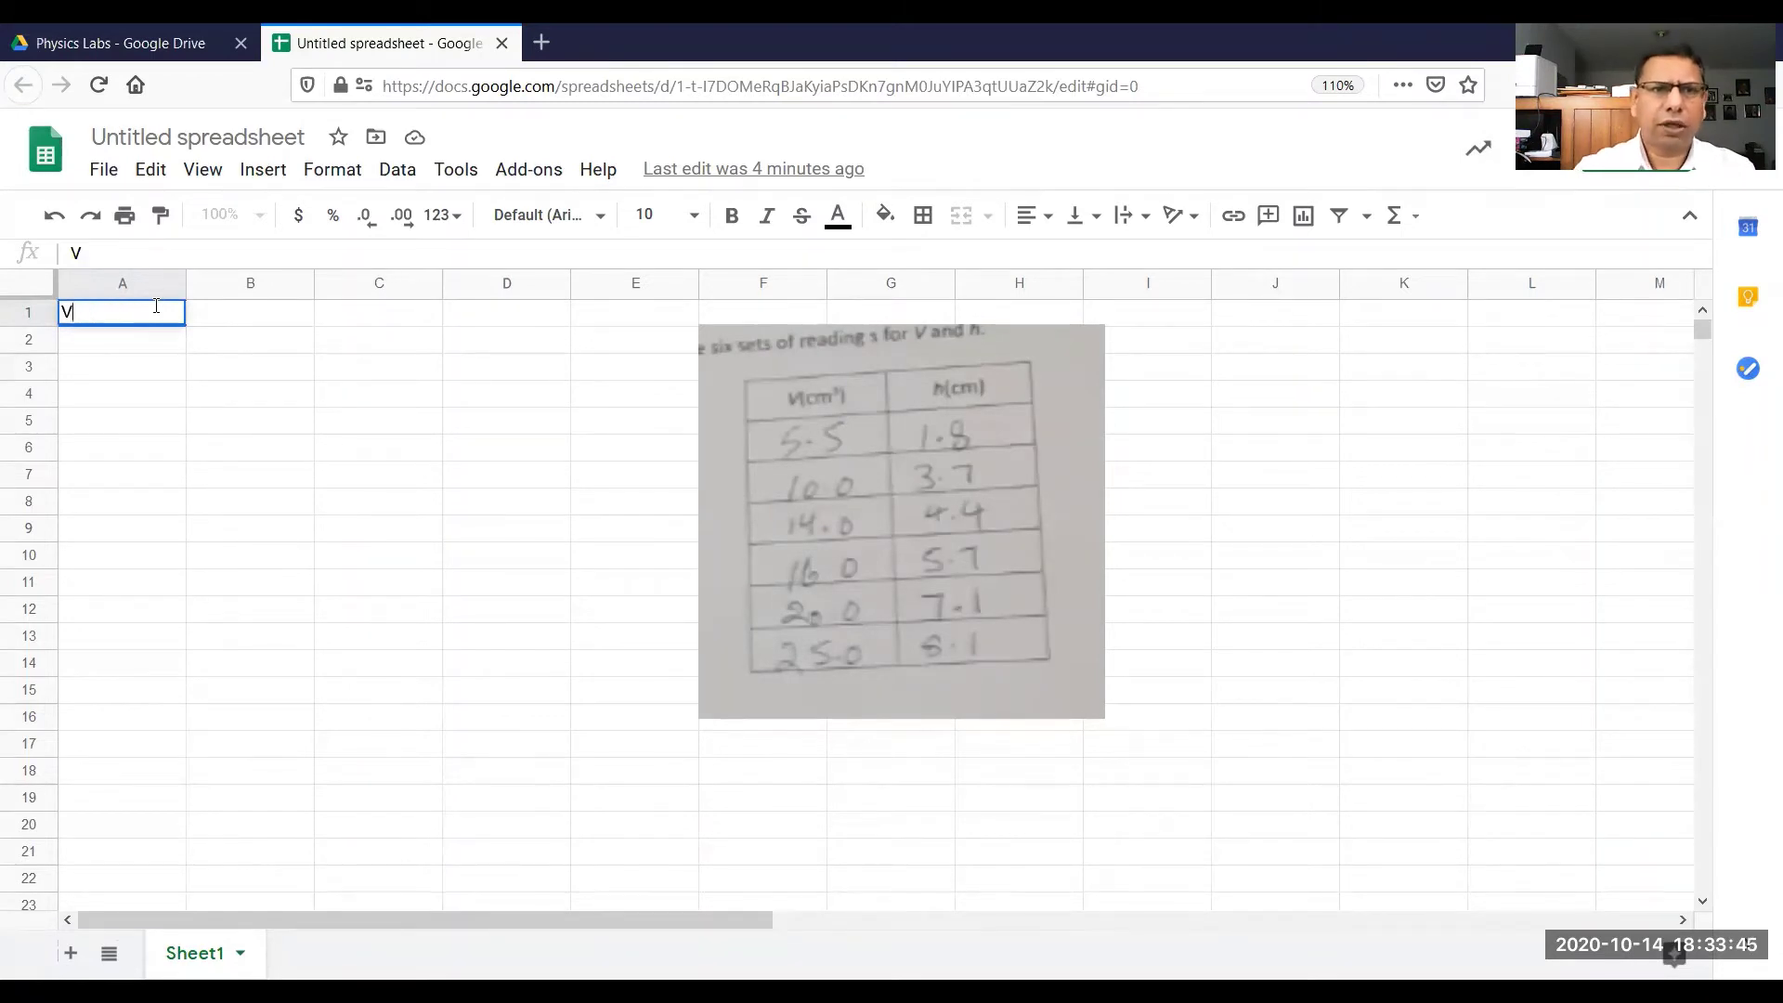
type("h")
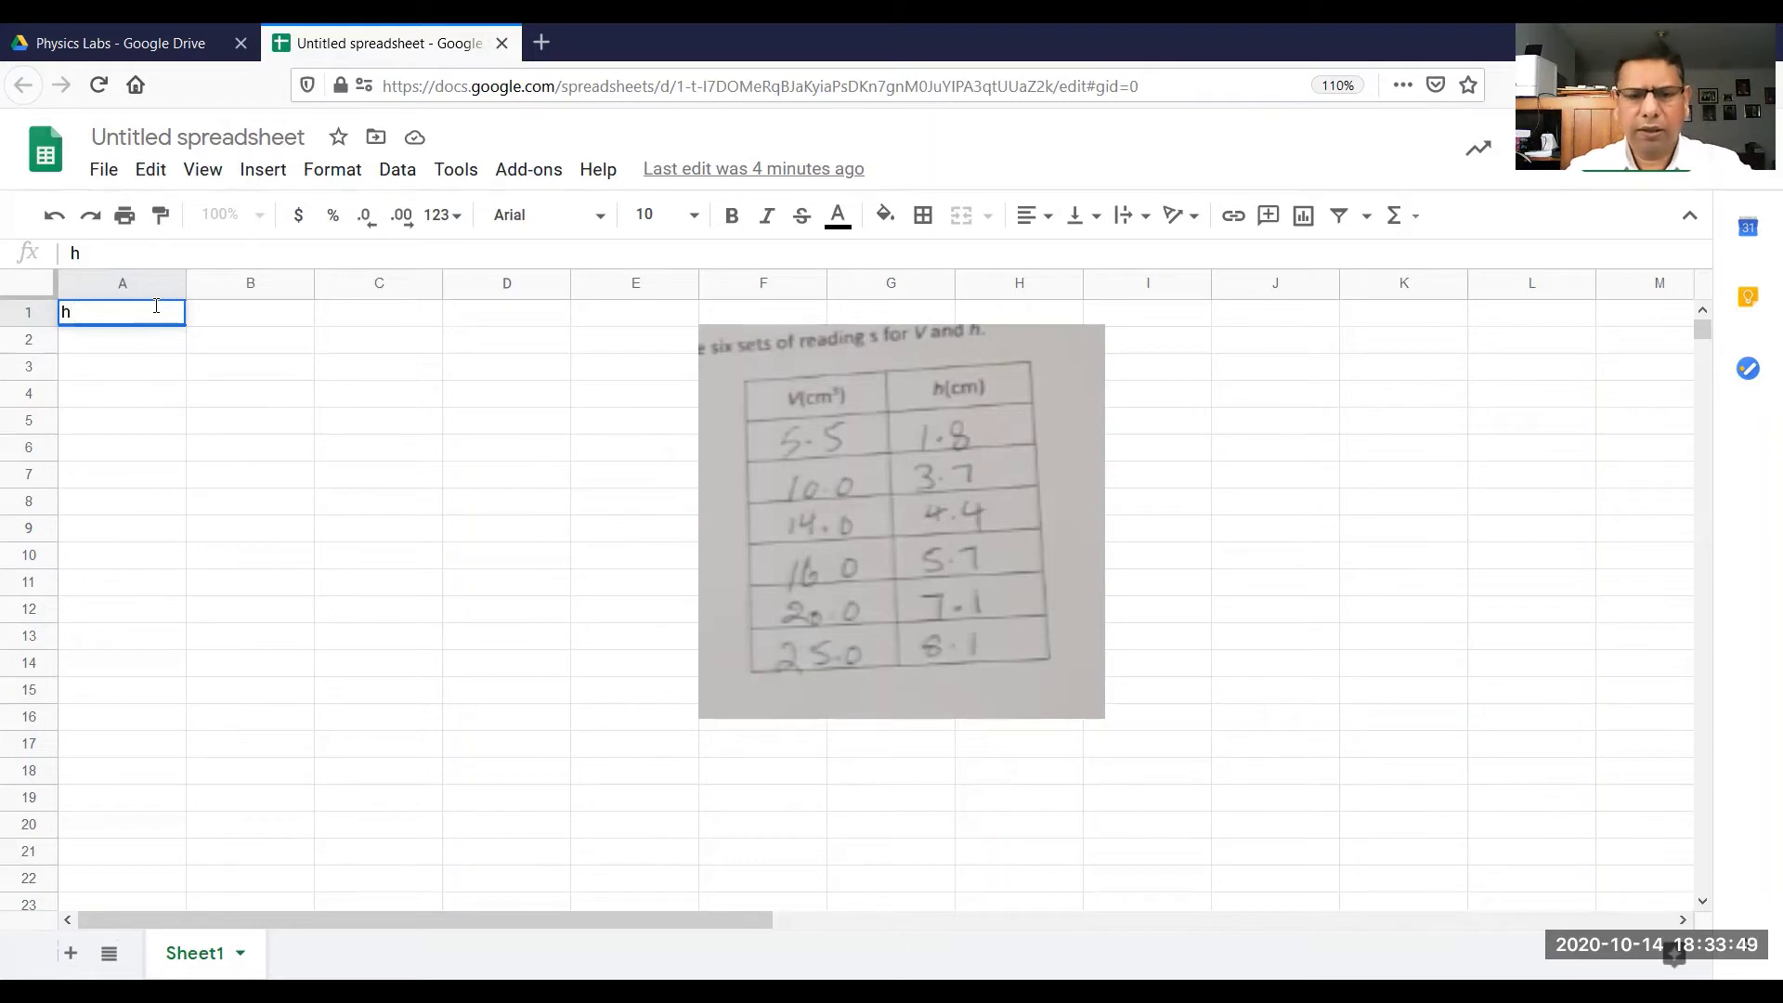
type(" (cm")
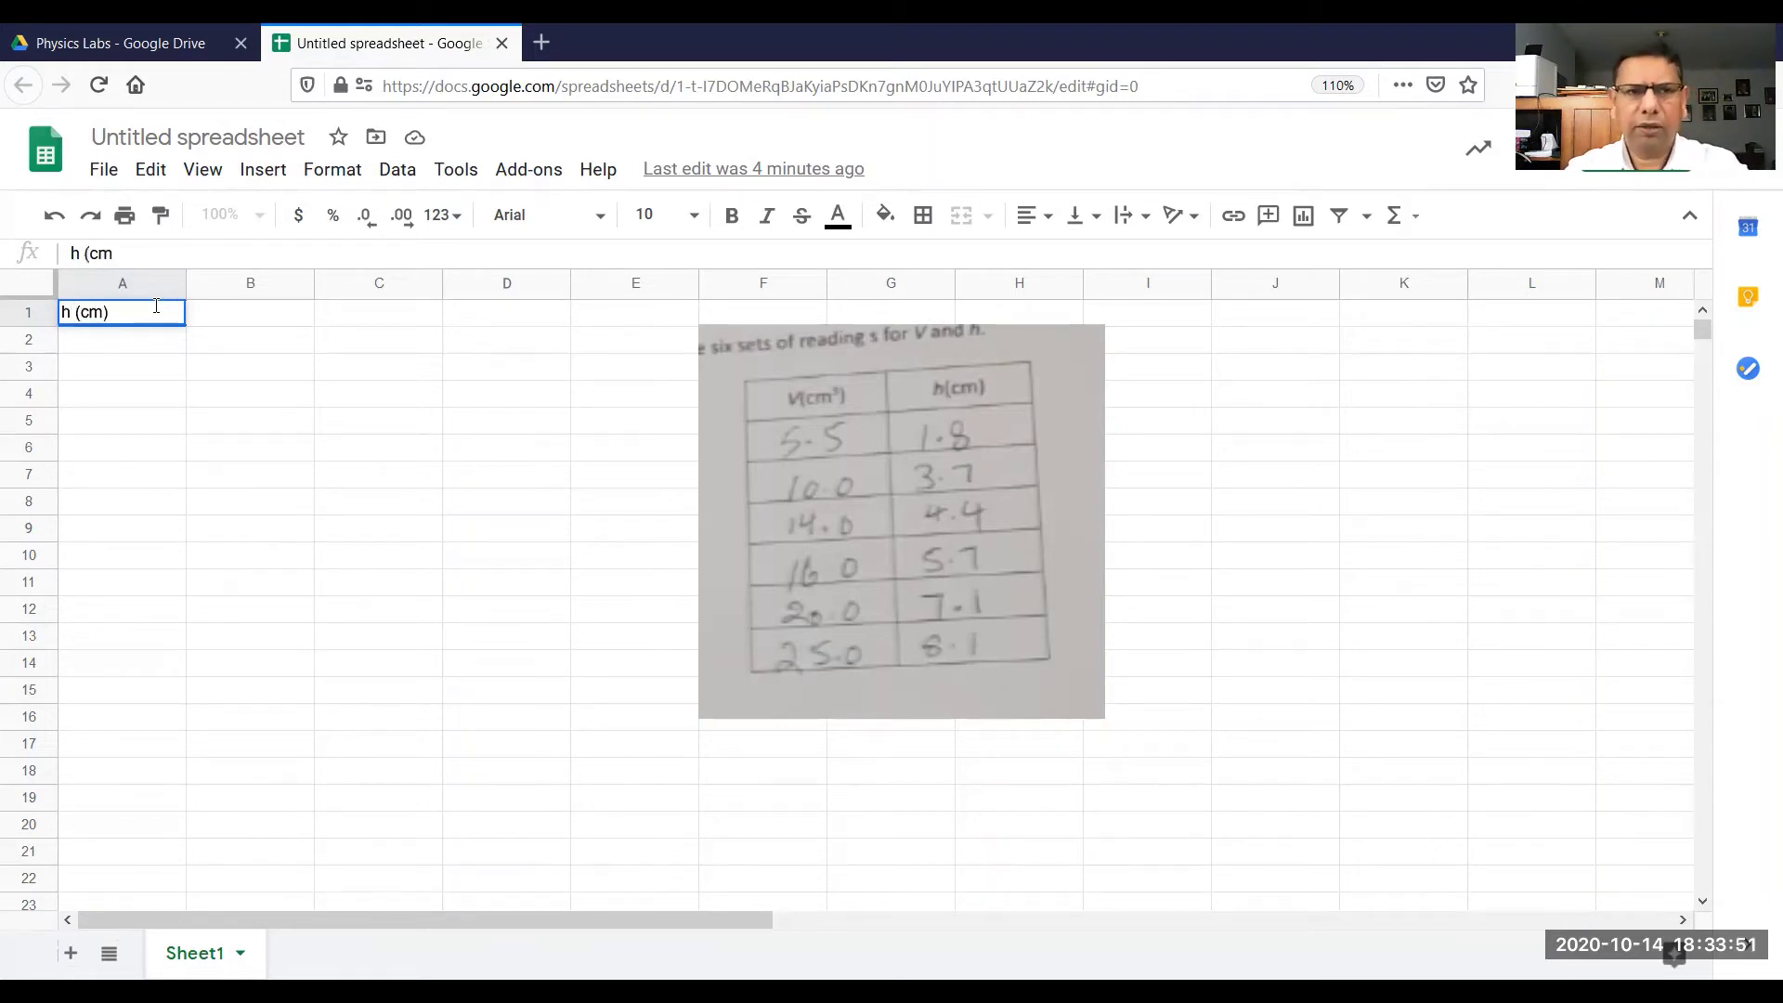
type(")")
key("Tab")
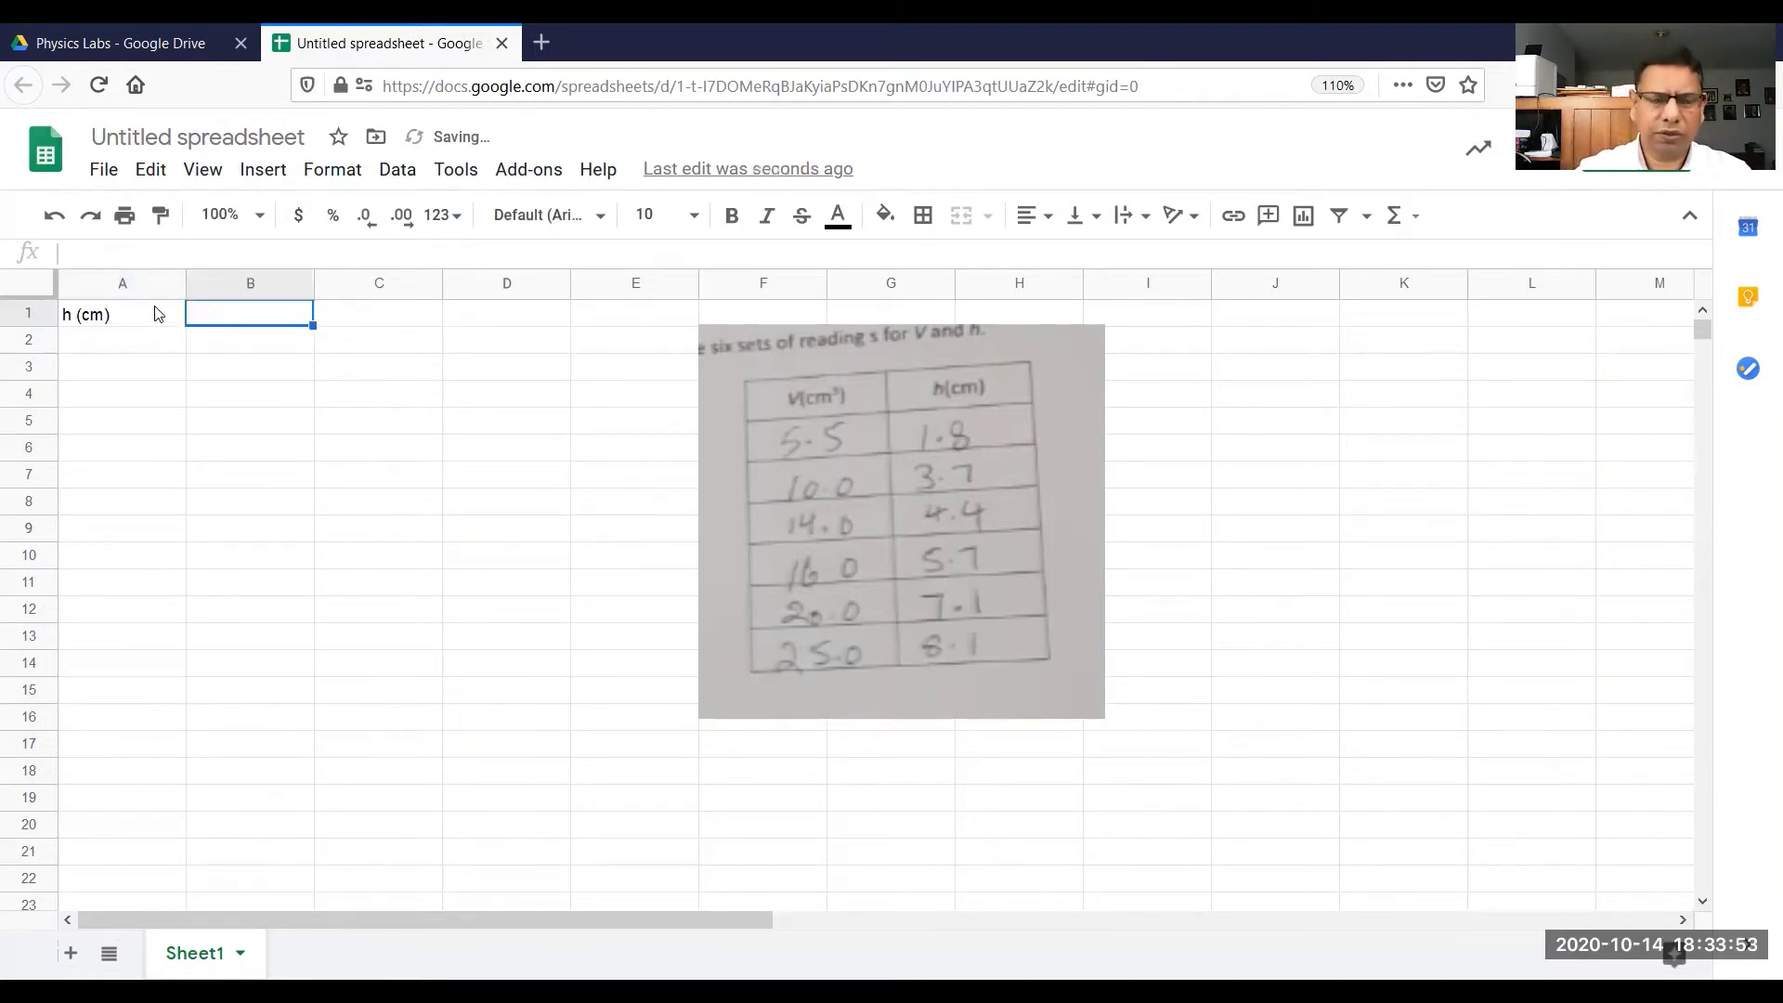
Step: Enter the heading "V (cm^3)" in cell B1
type("V")
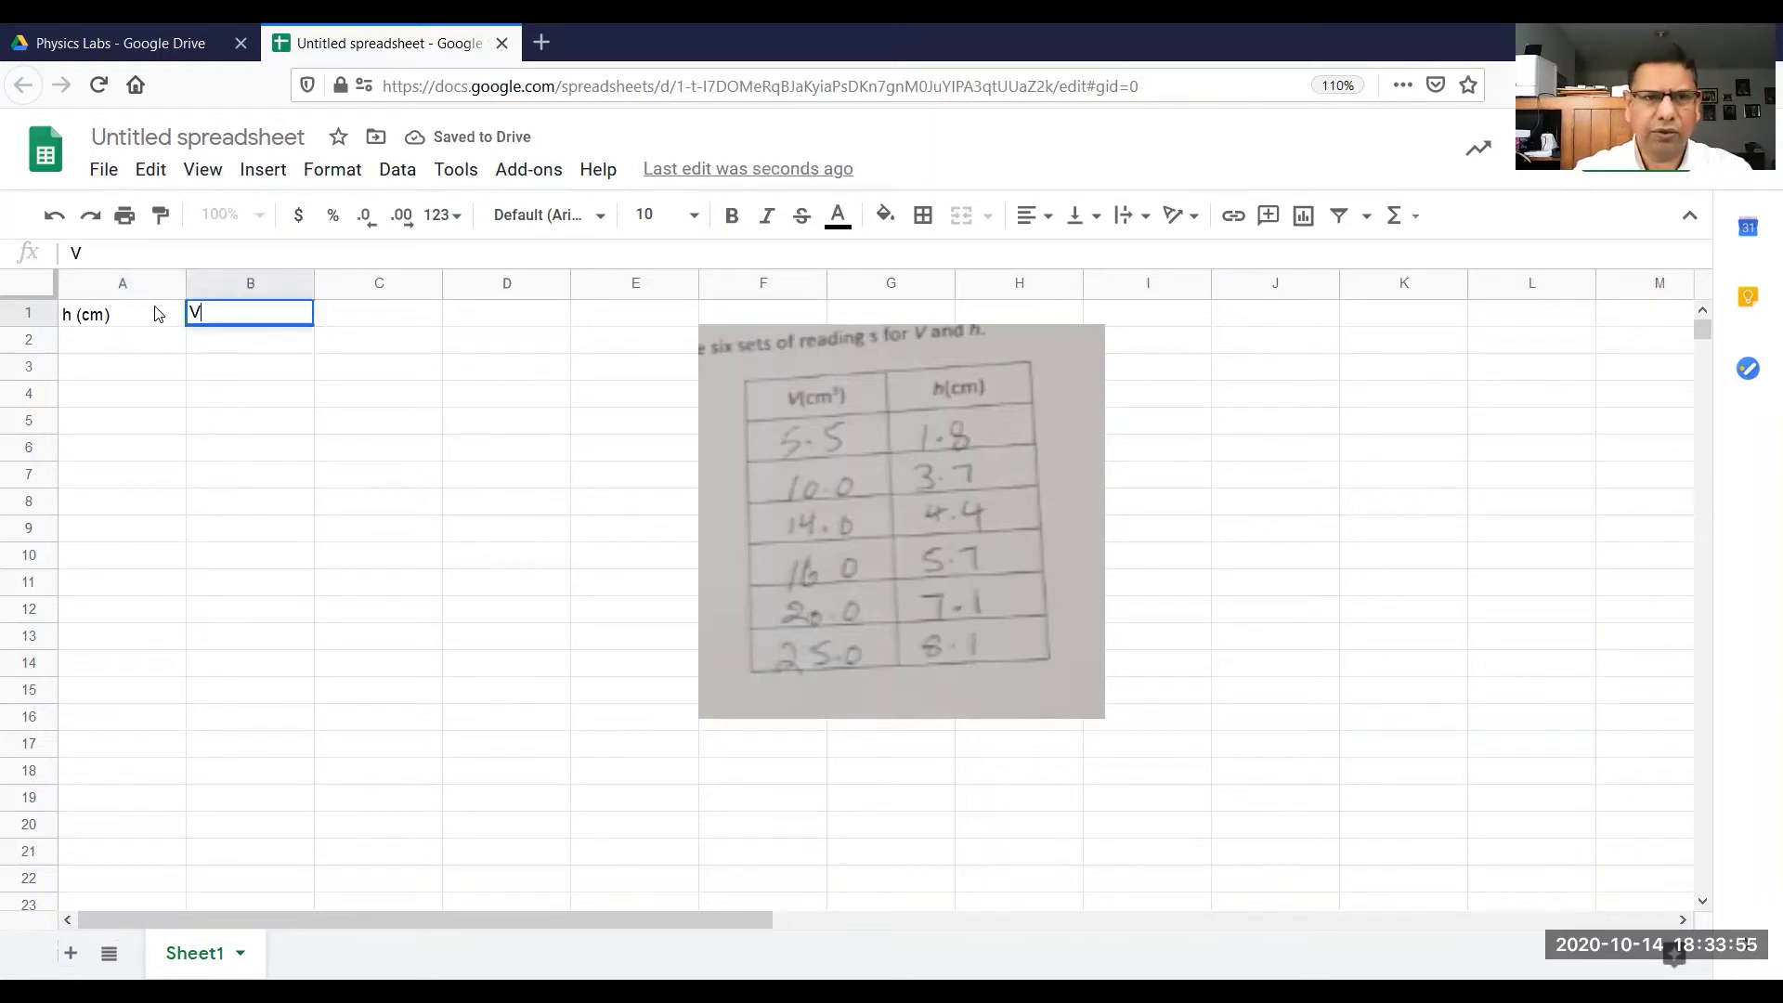
type(" (")
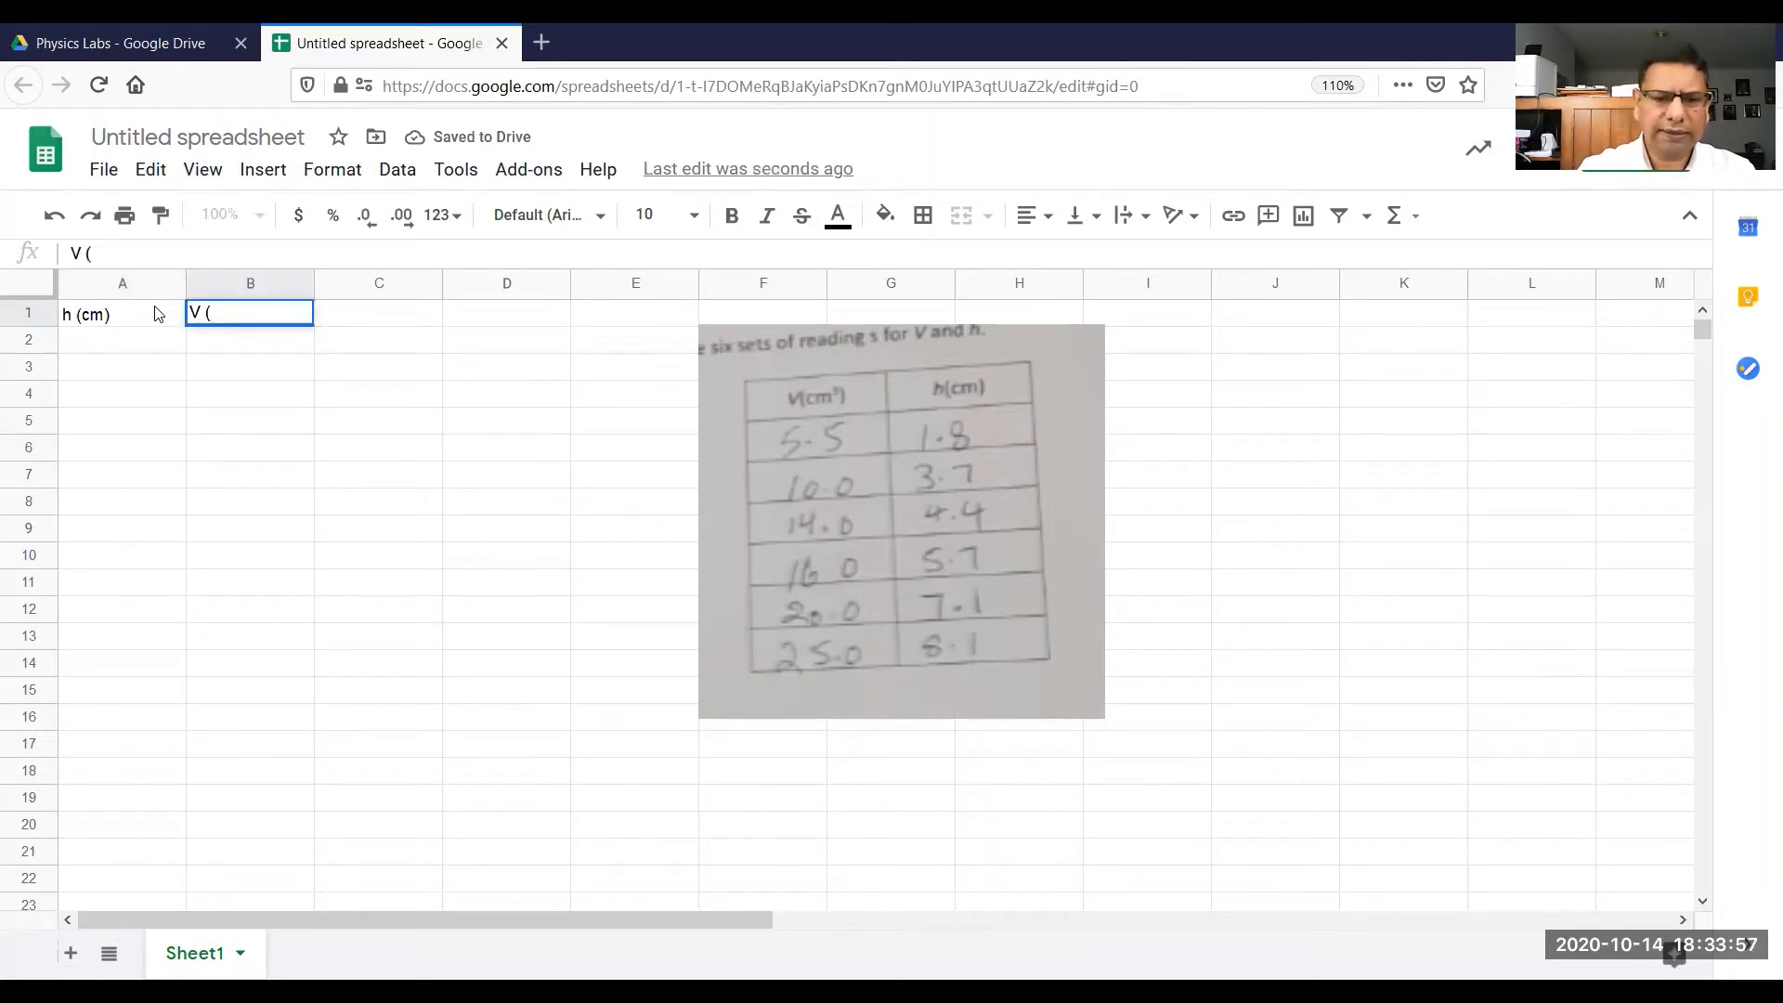
type("cm^3)")
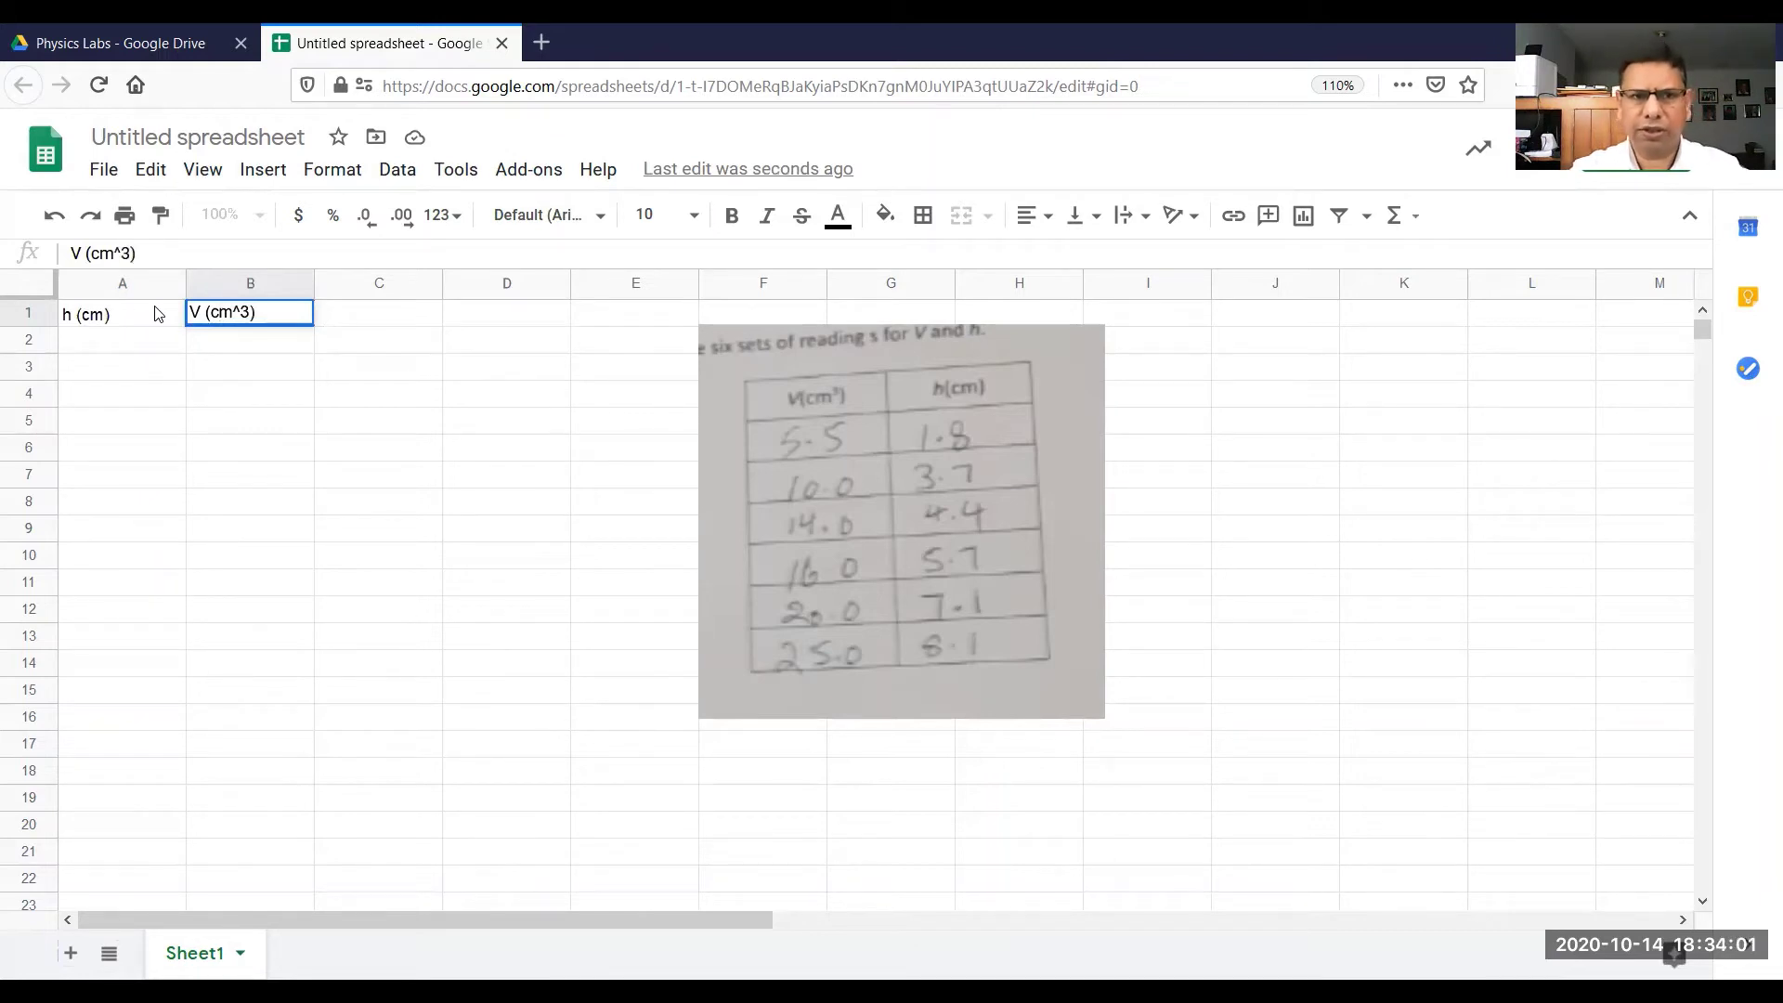
key("Return")
Step: Fill A2:A7 with the height readings 1.8, 3.7, 4.4, 5.7, 7.1 and 8.1
key("Left")
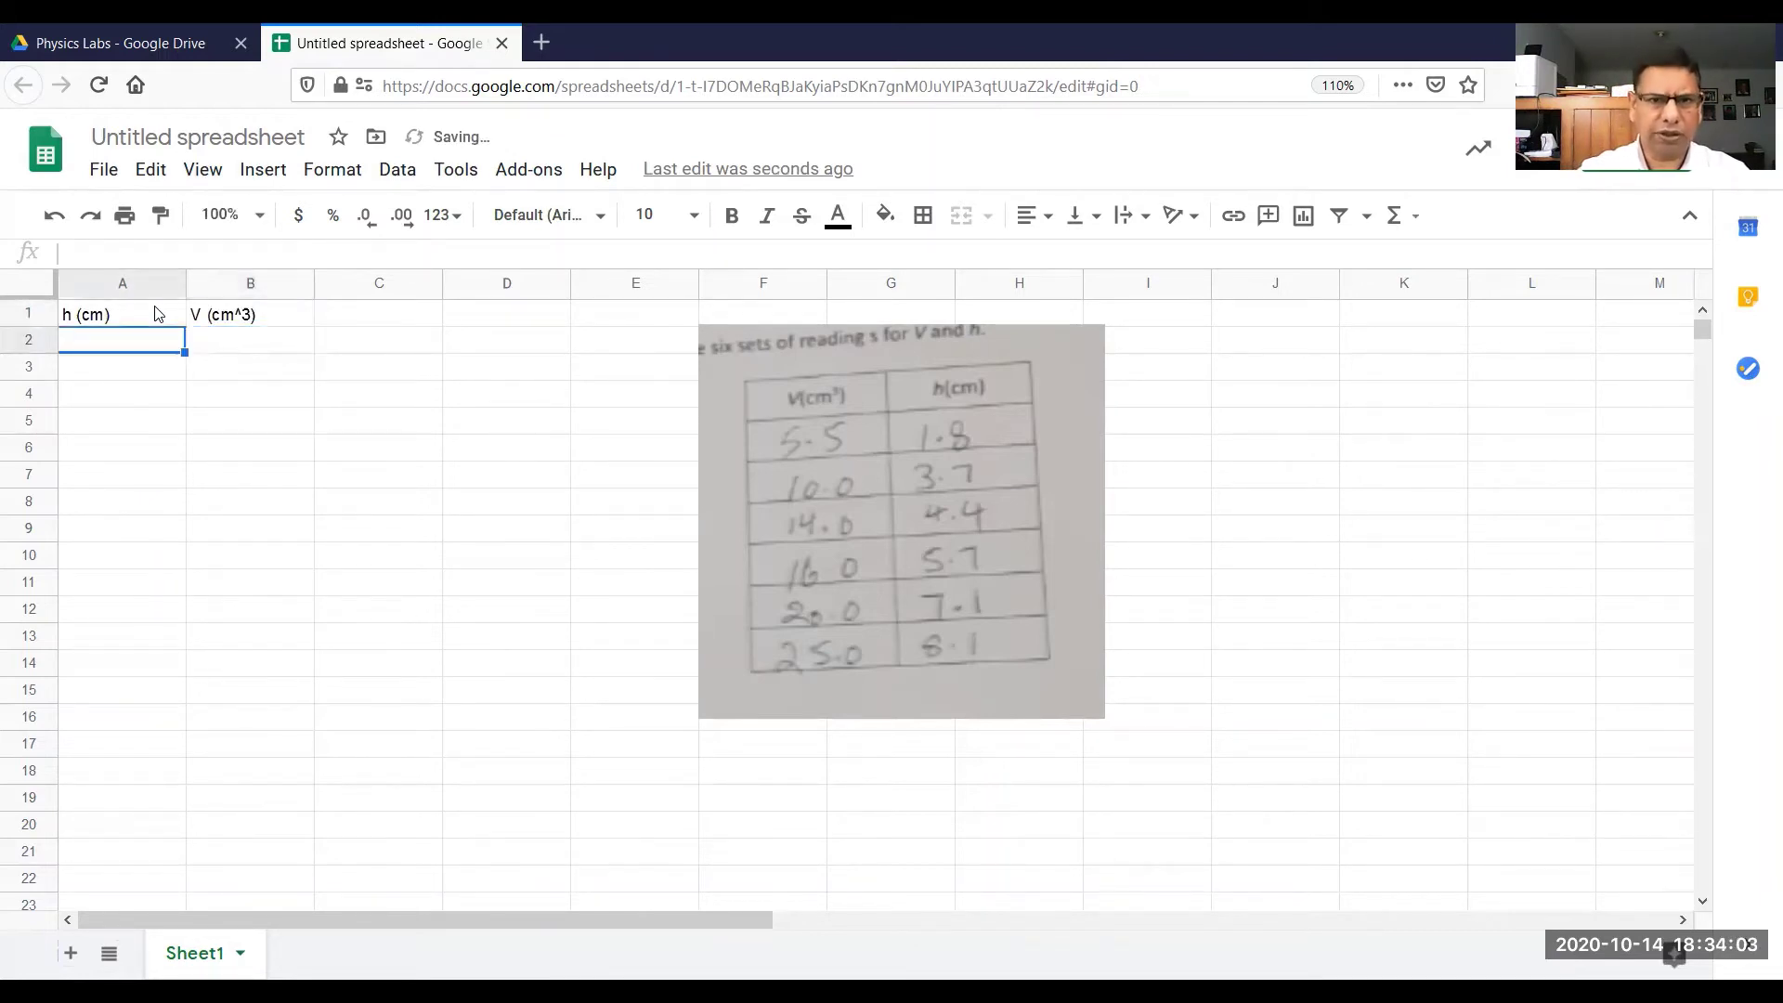
type("1.8")
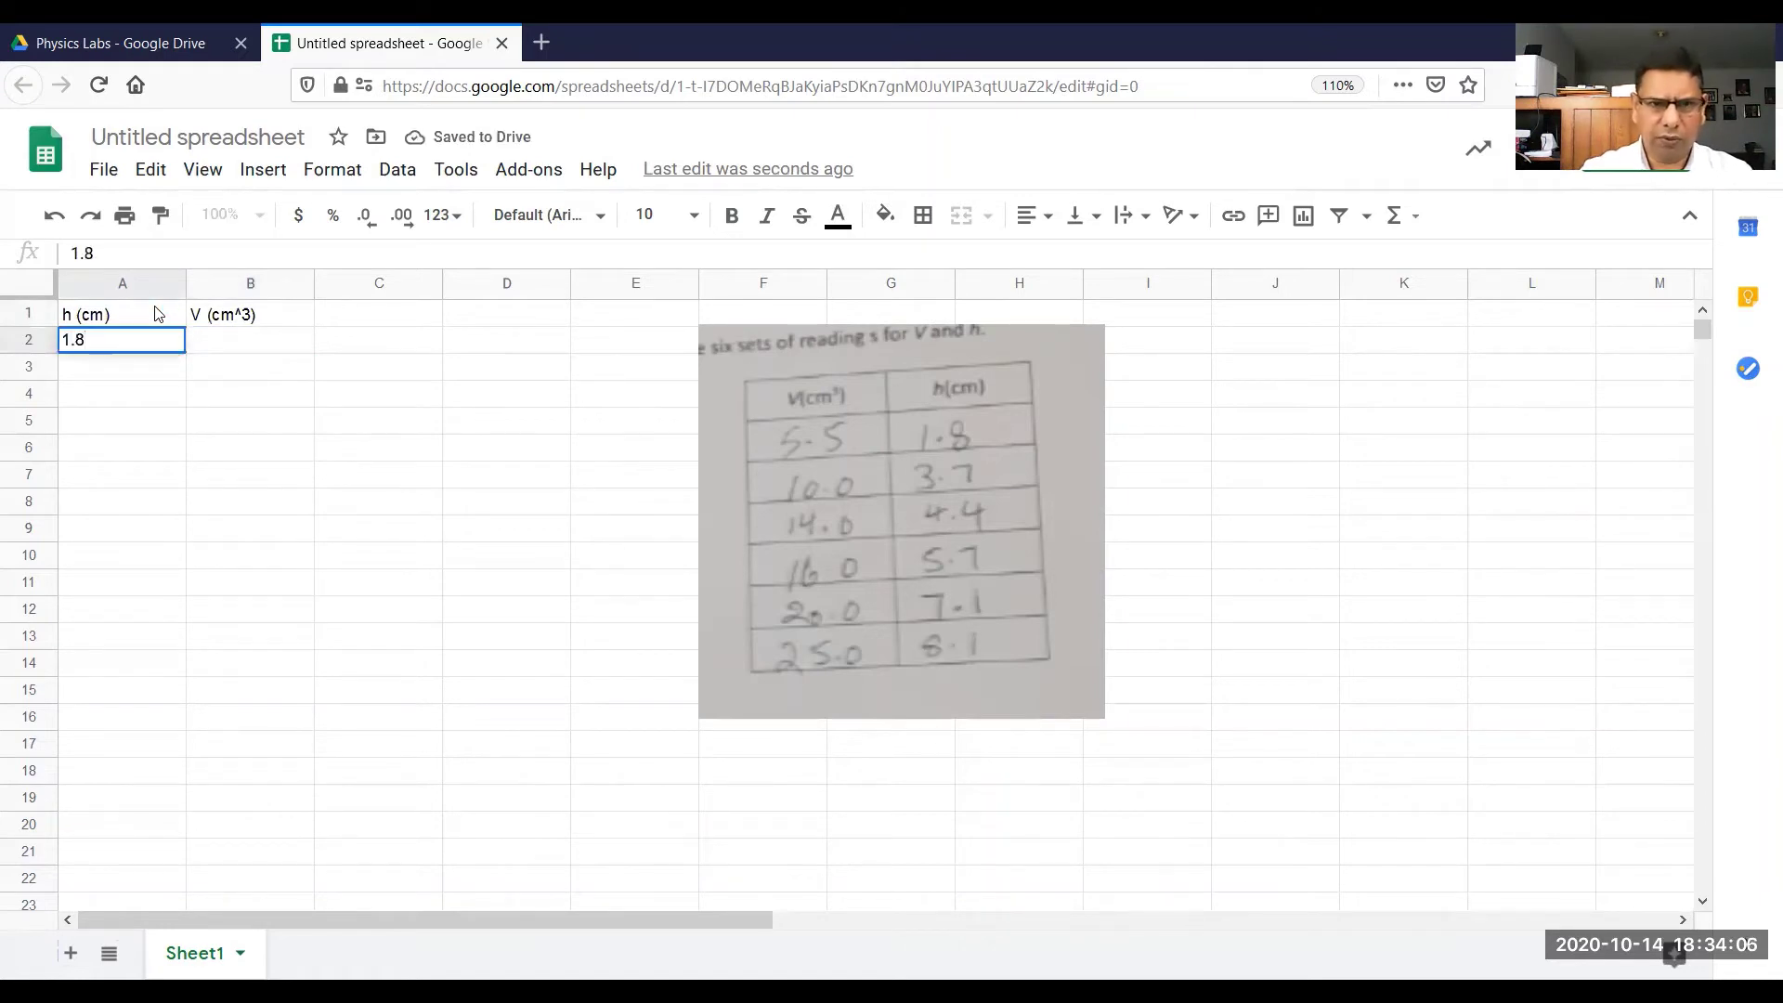
key("Return")
type("3.7")
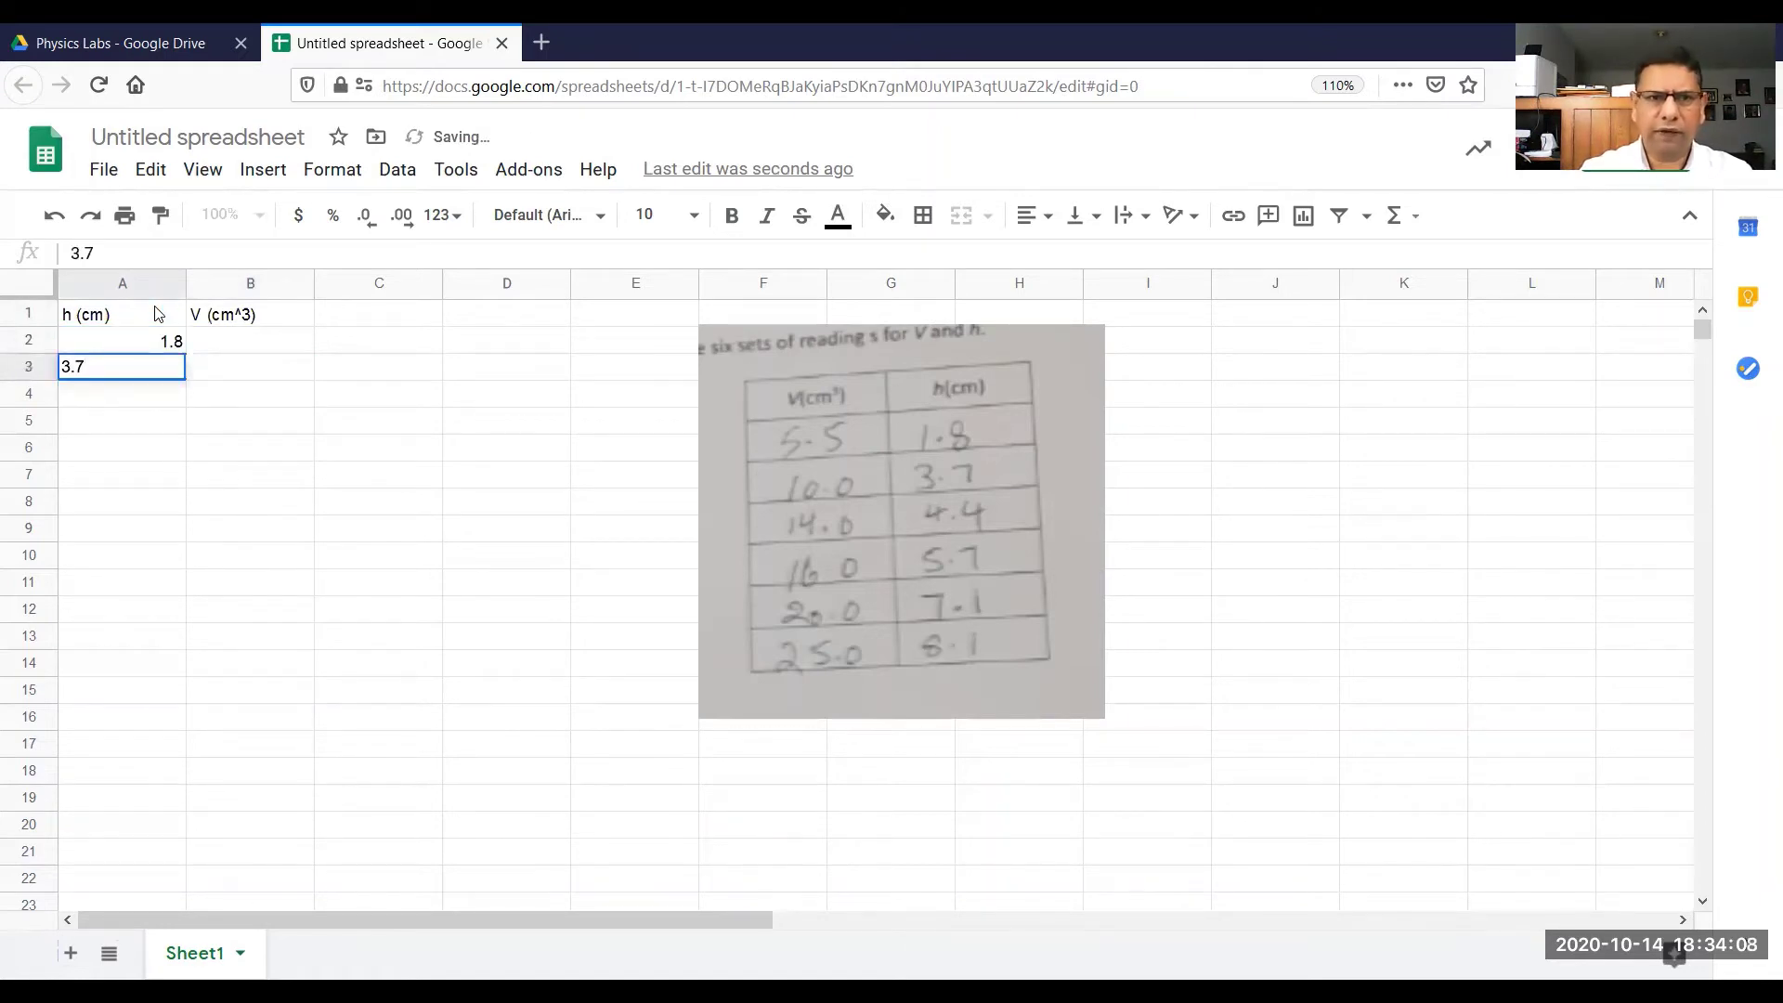
key("Return")
type("4.4")
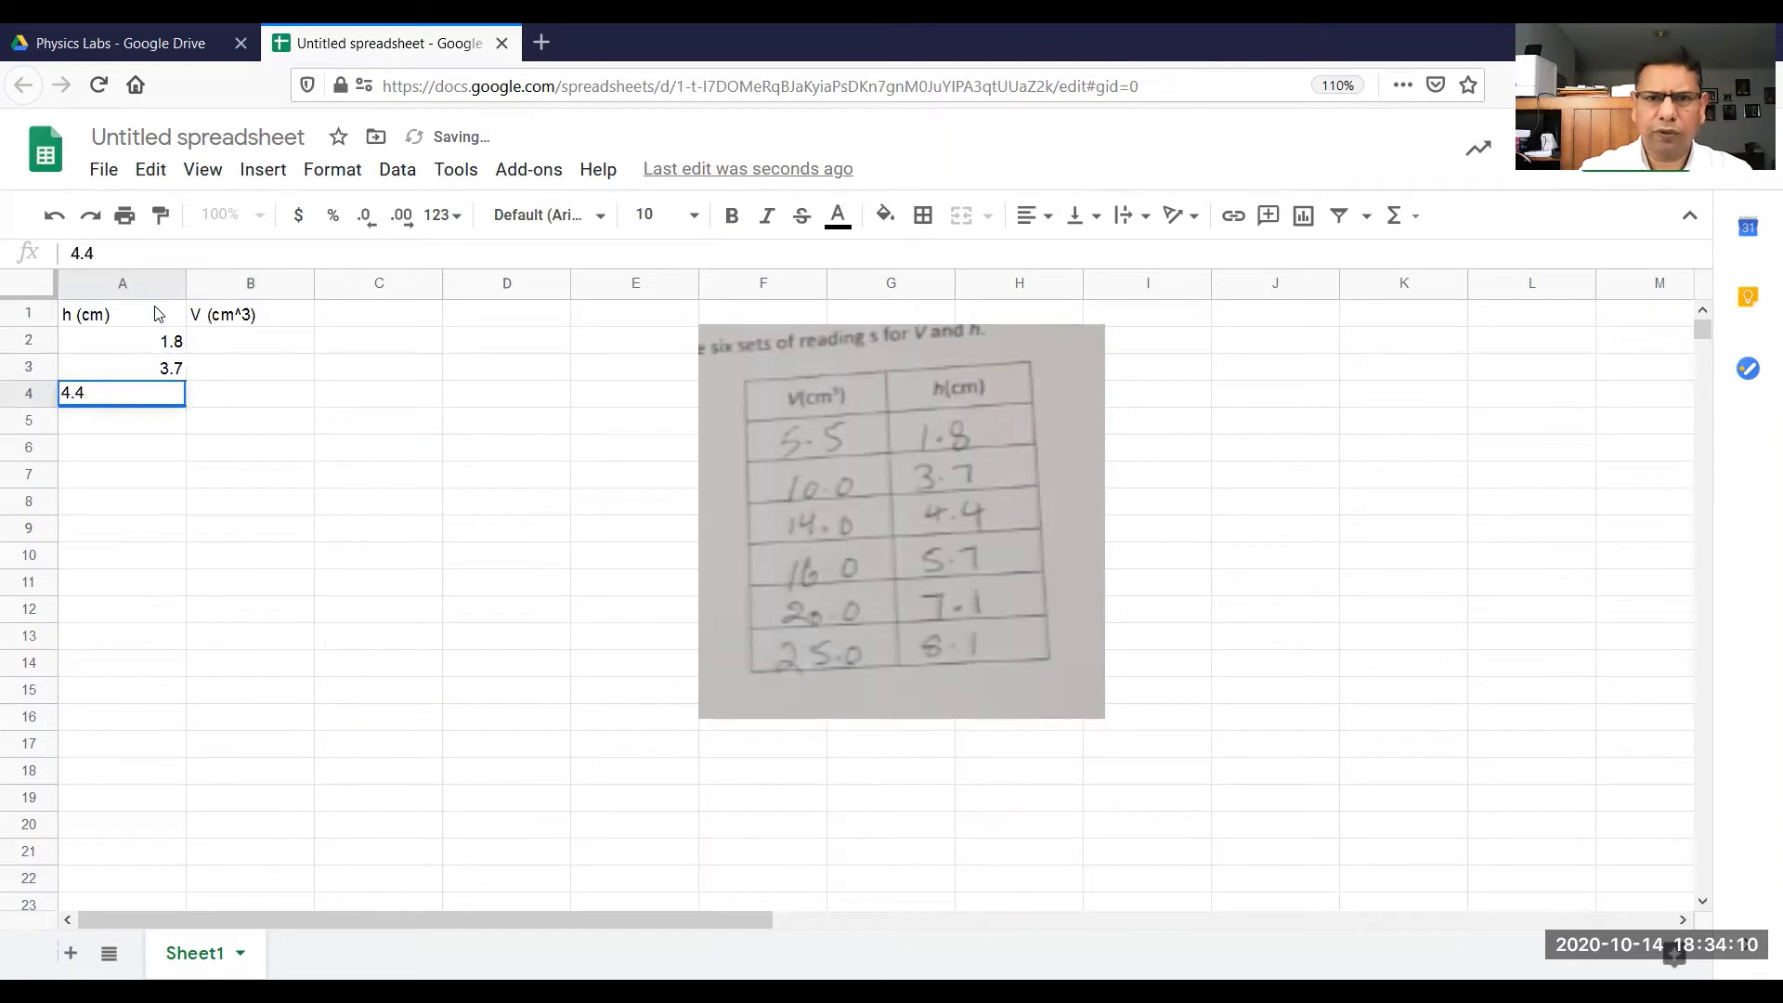
key("Return")
type("5.7")
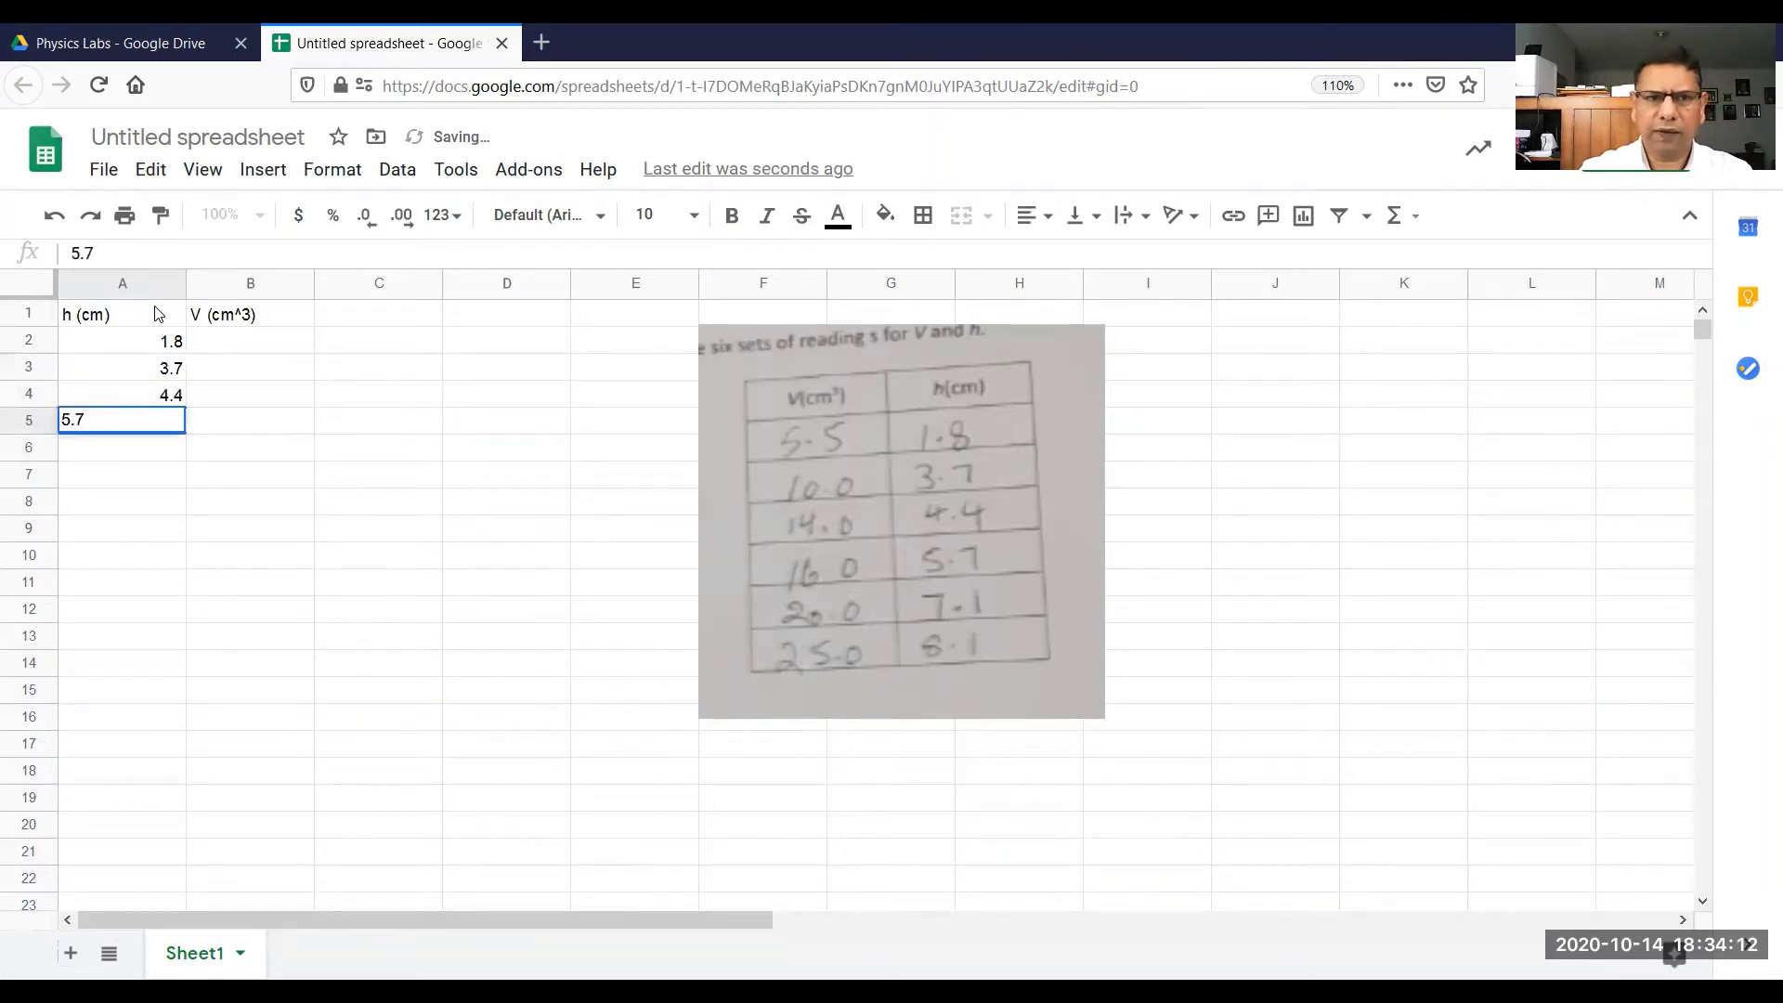
key("Return")
type("7.1")
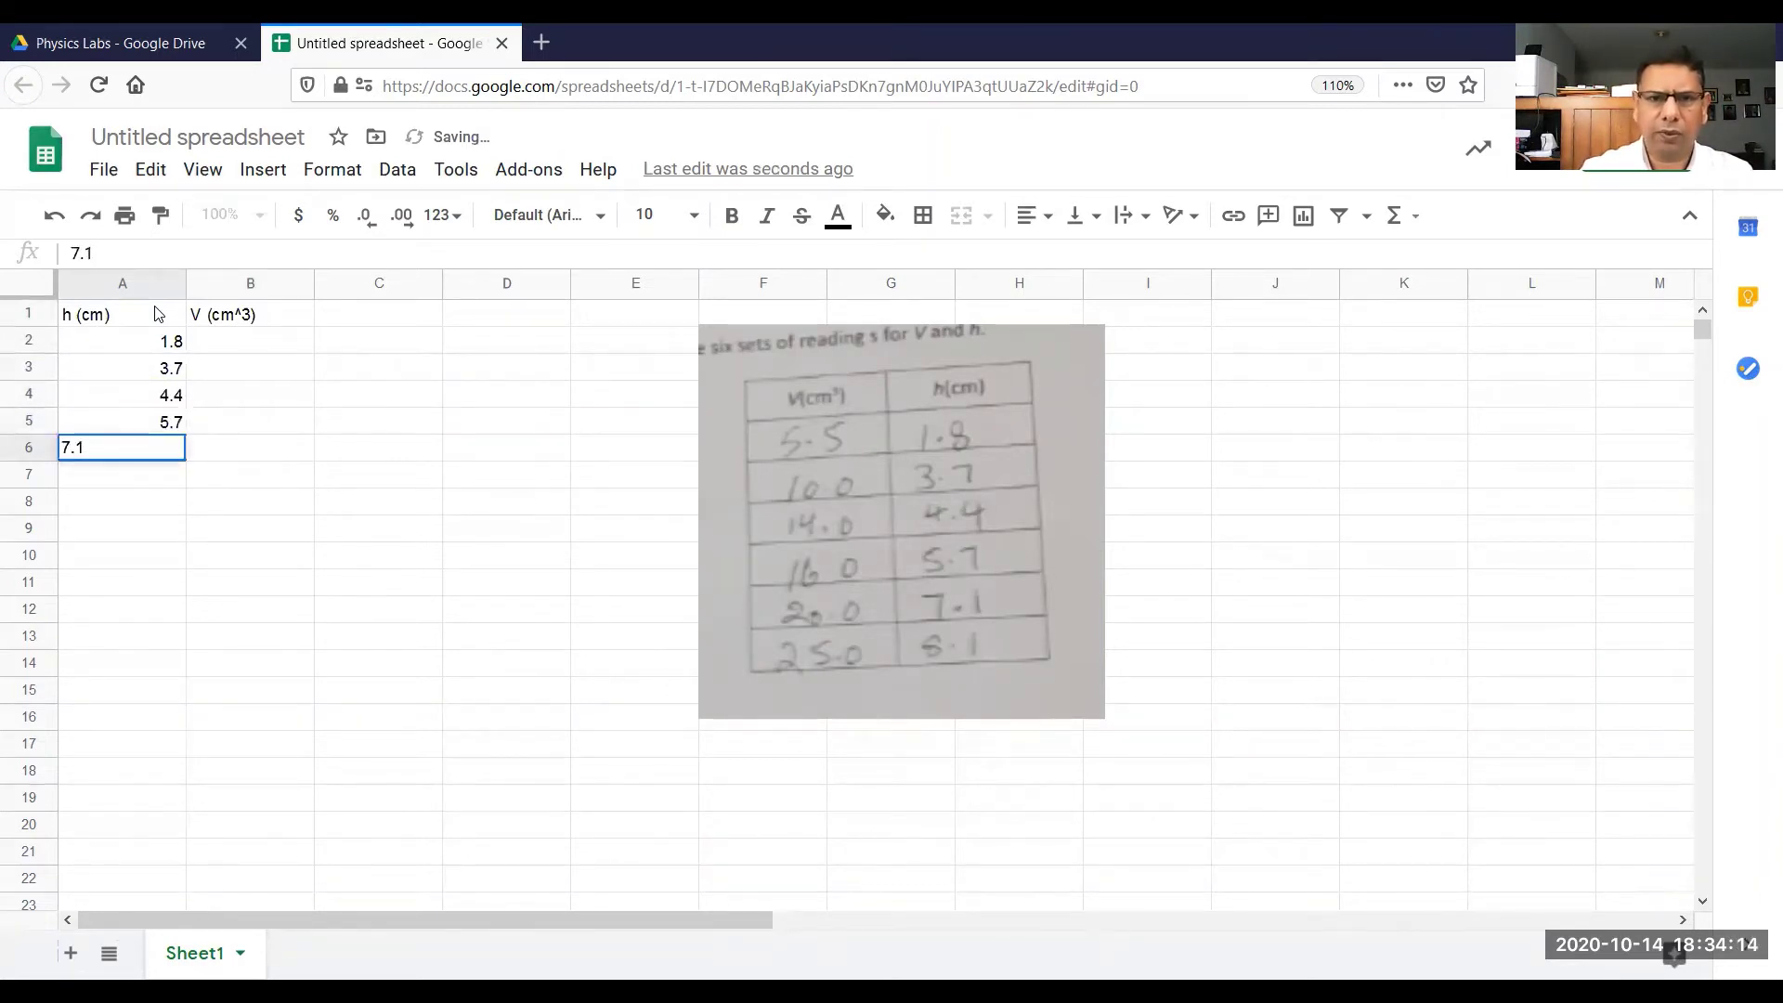
key("Return")
type("8.")
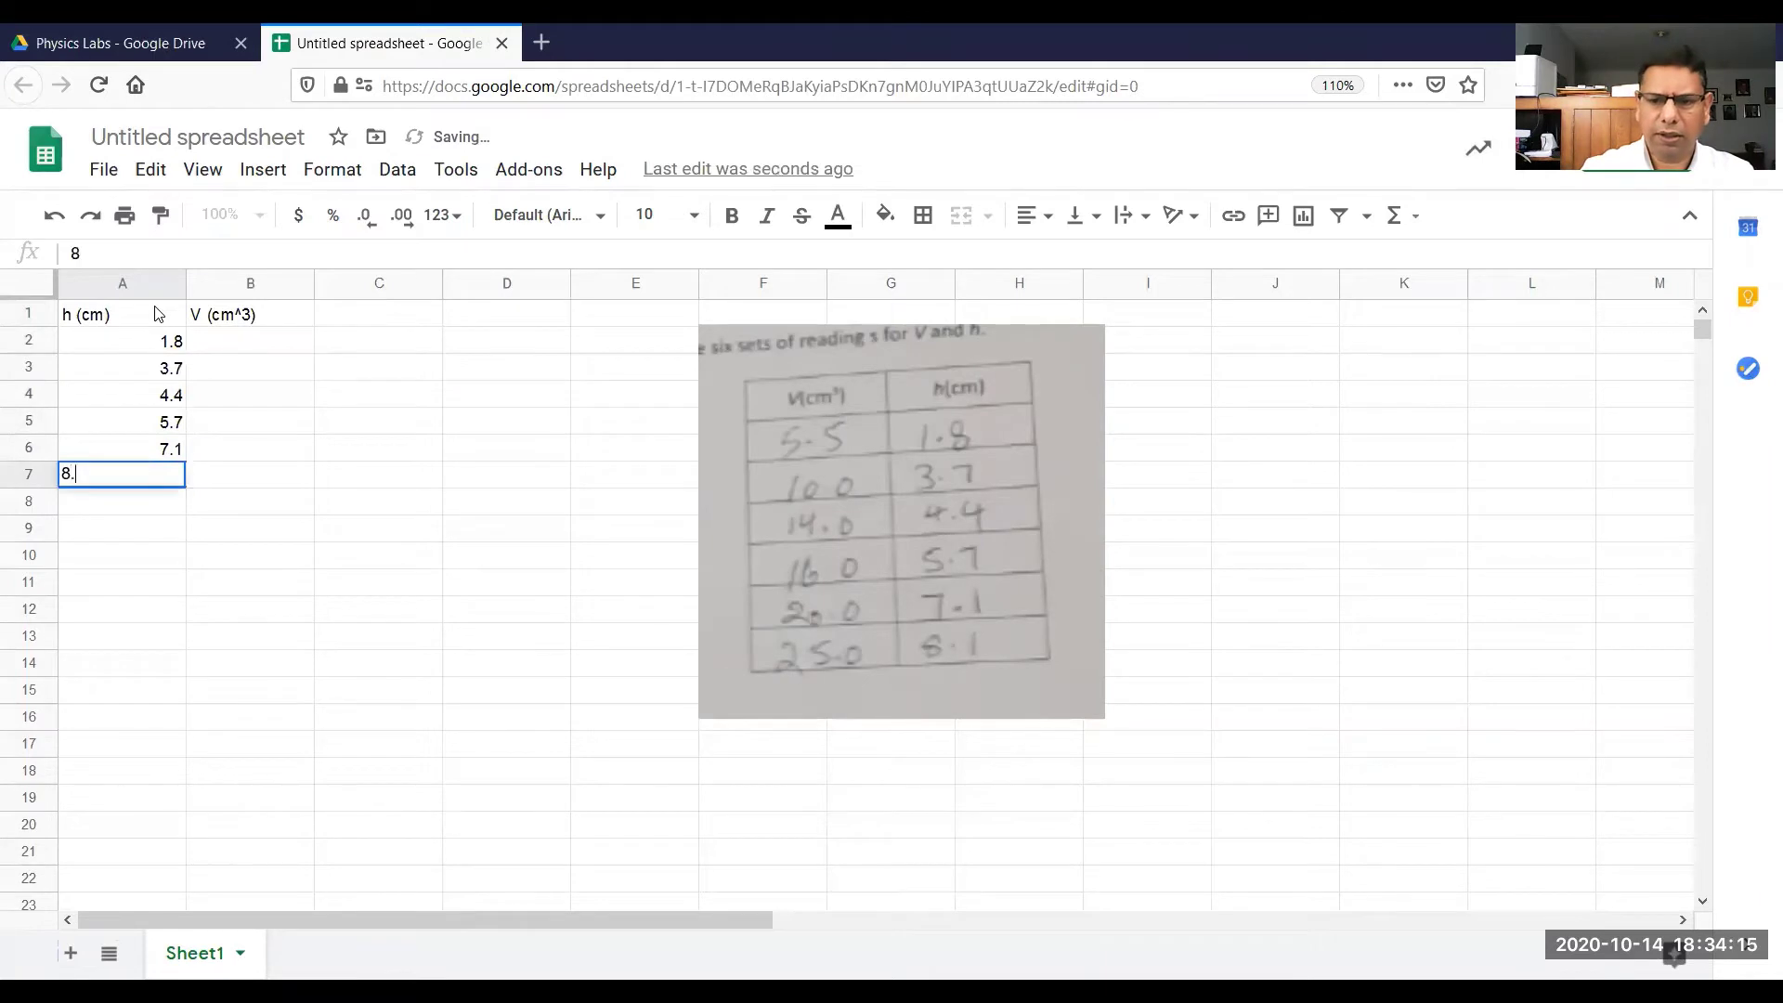
type("1")
key("Tab")
Step: Fill B2:B7 with the volume readings 5.5, 10.0, 14.0, 16.0, 20.0 and 25.0
key("Up")
key("Up")
key("Up")
key("Up")
key("Up")
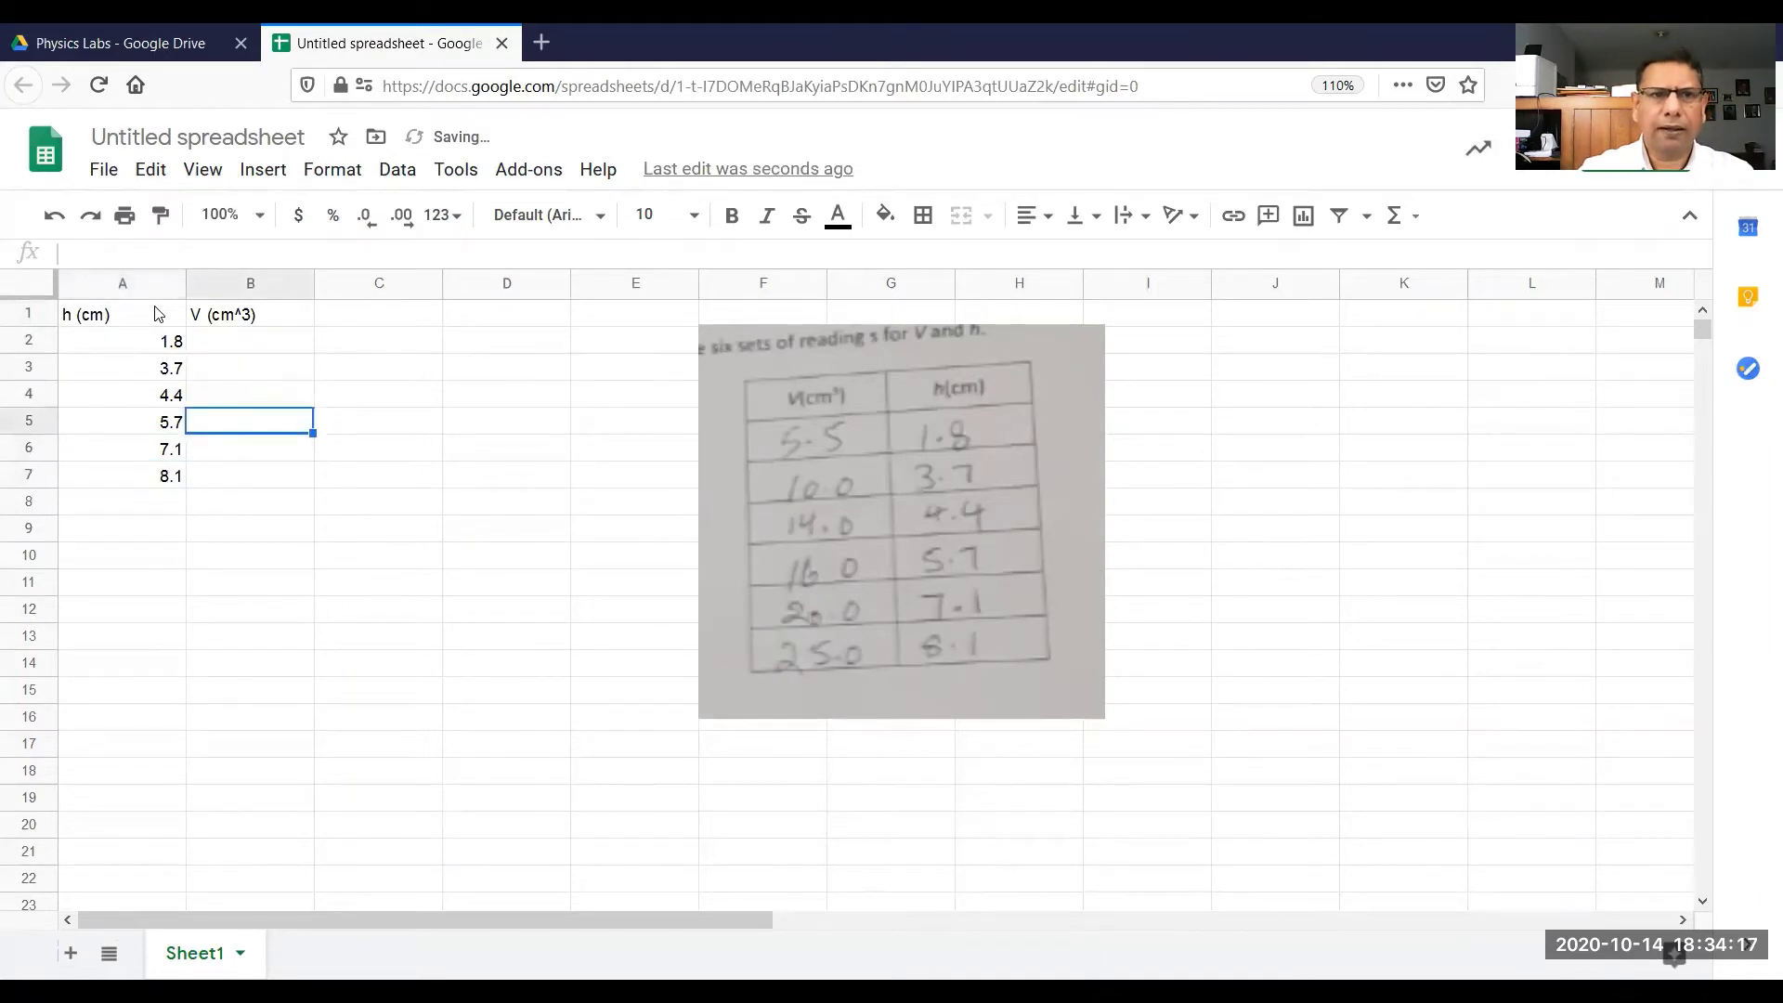
type("5.5")
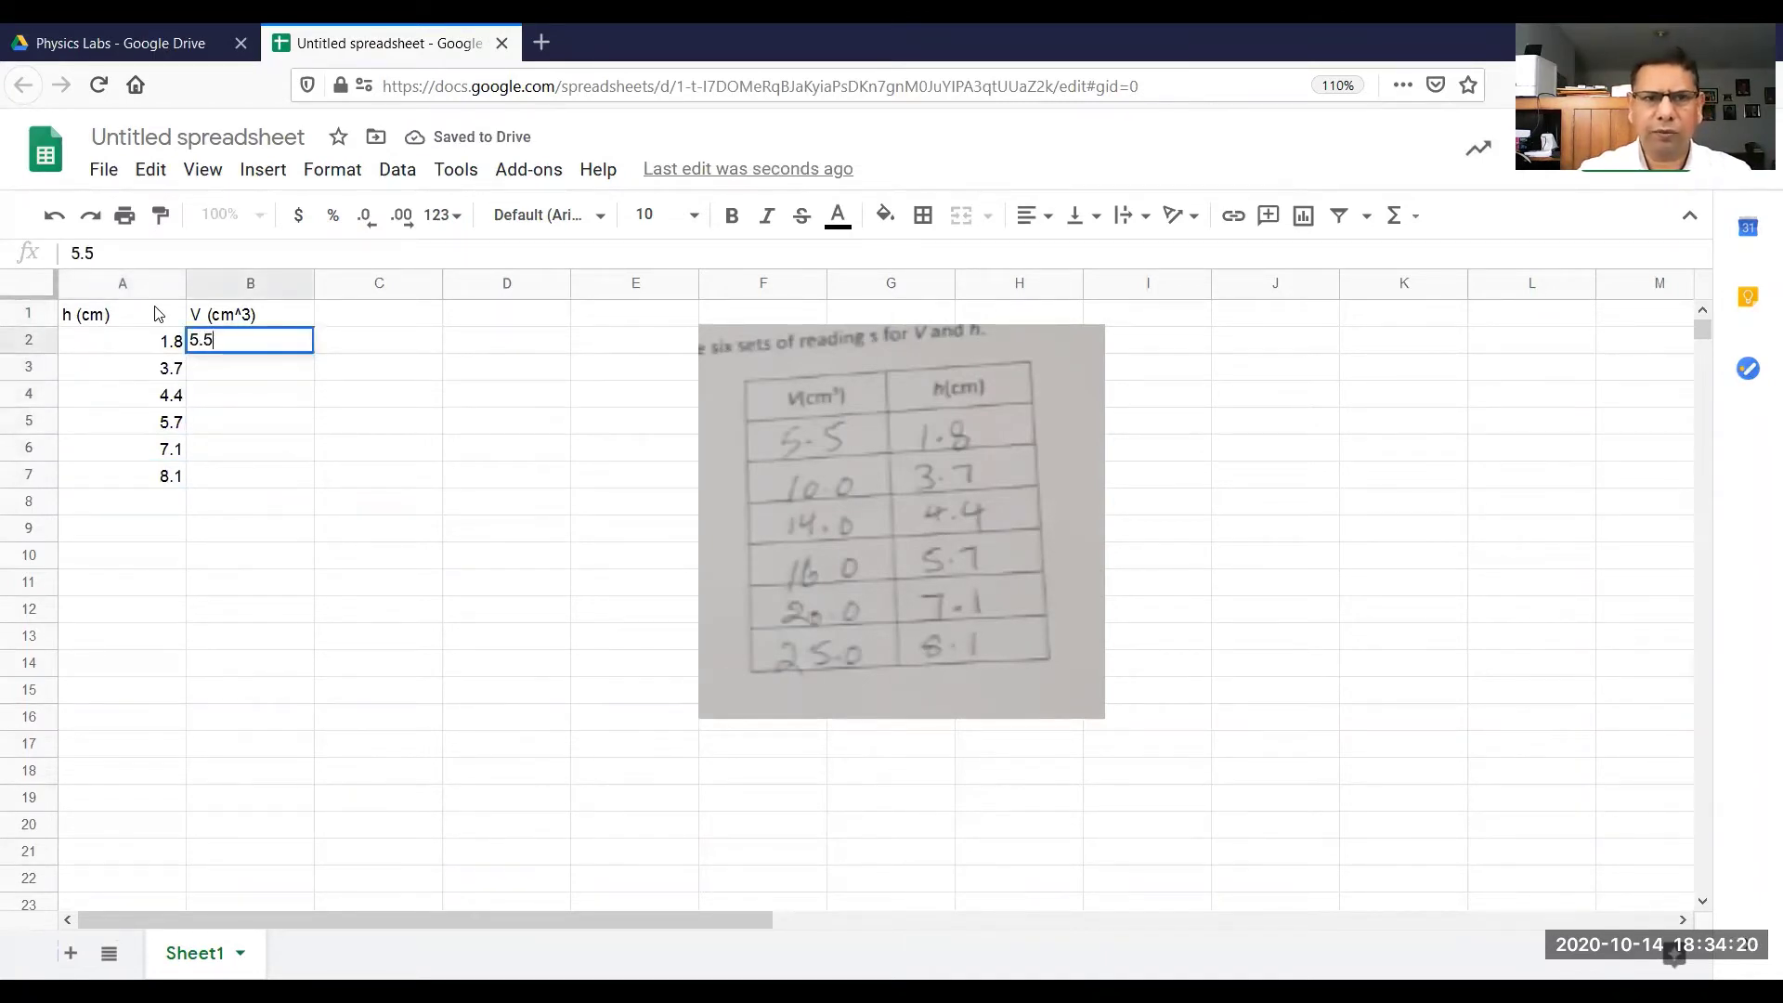
key("Return")
type("10.0")
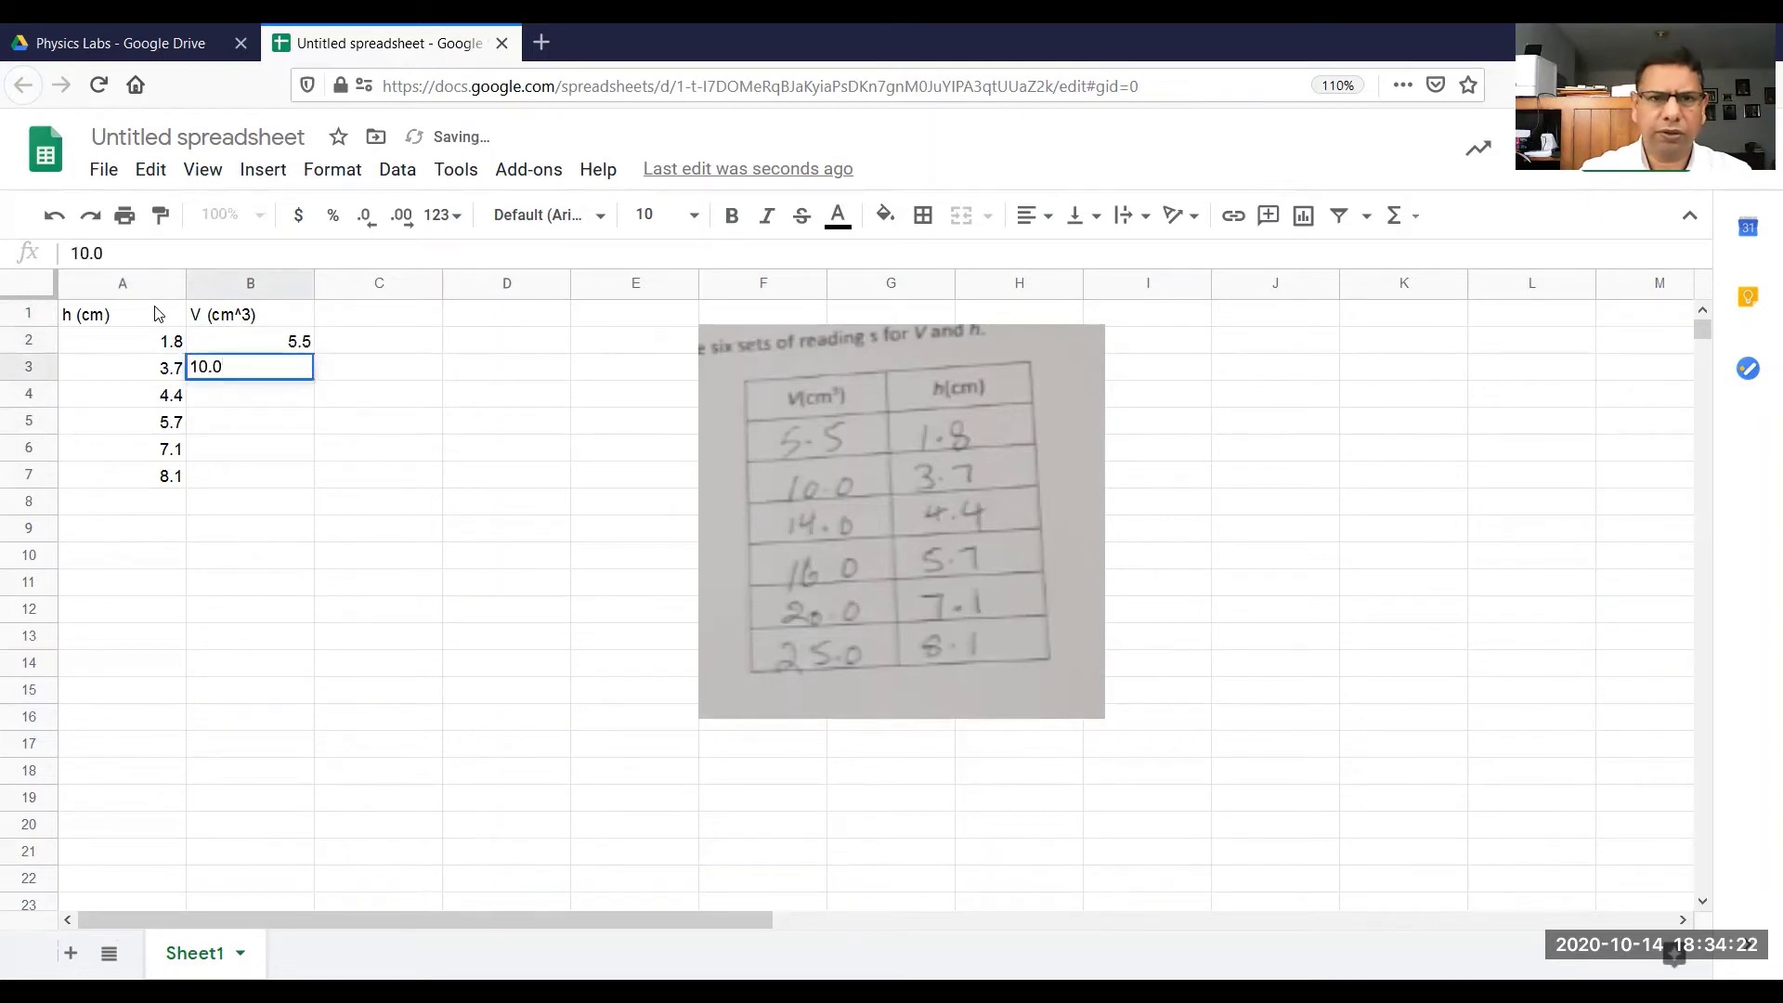
key("Return")
type("14.0")
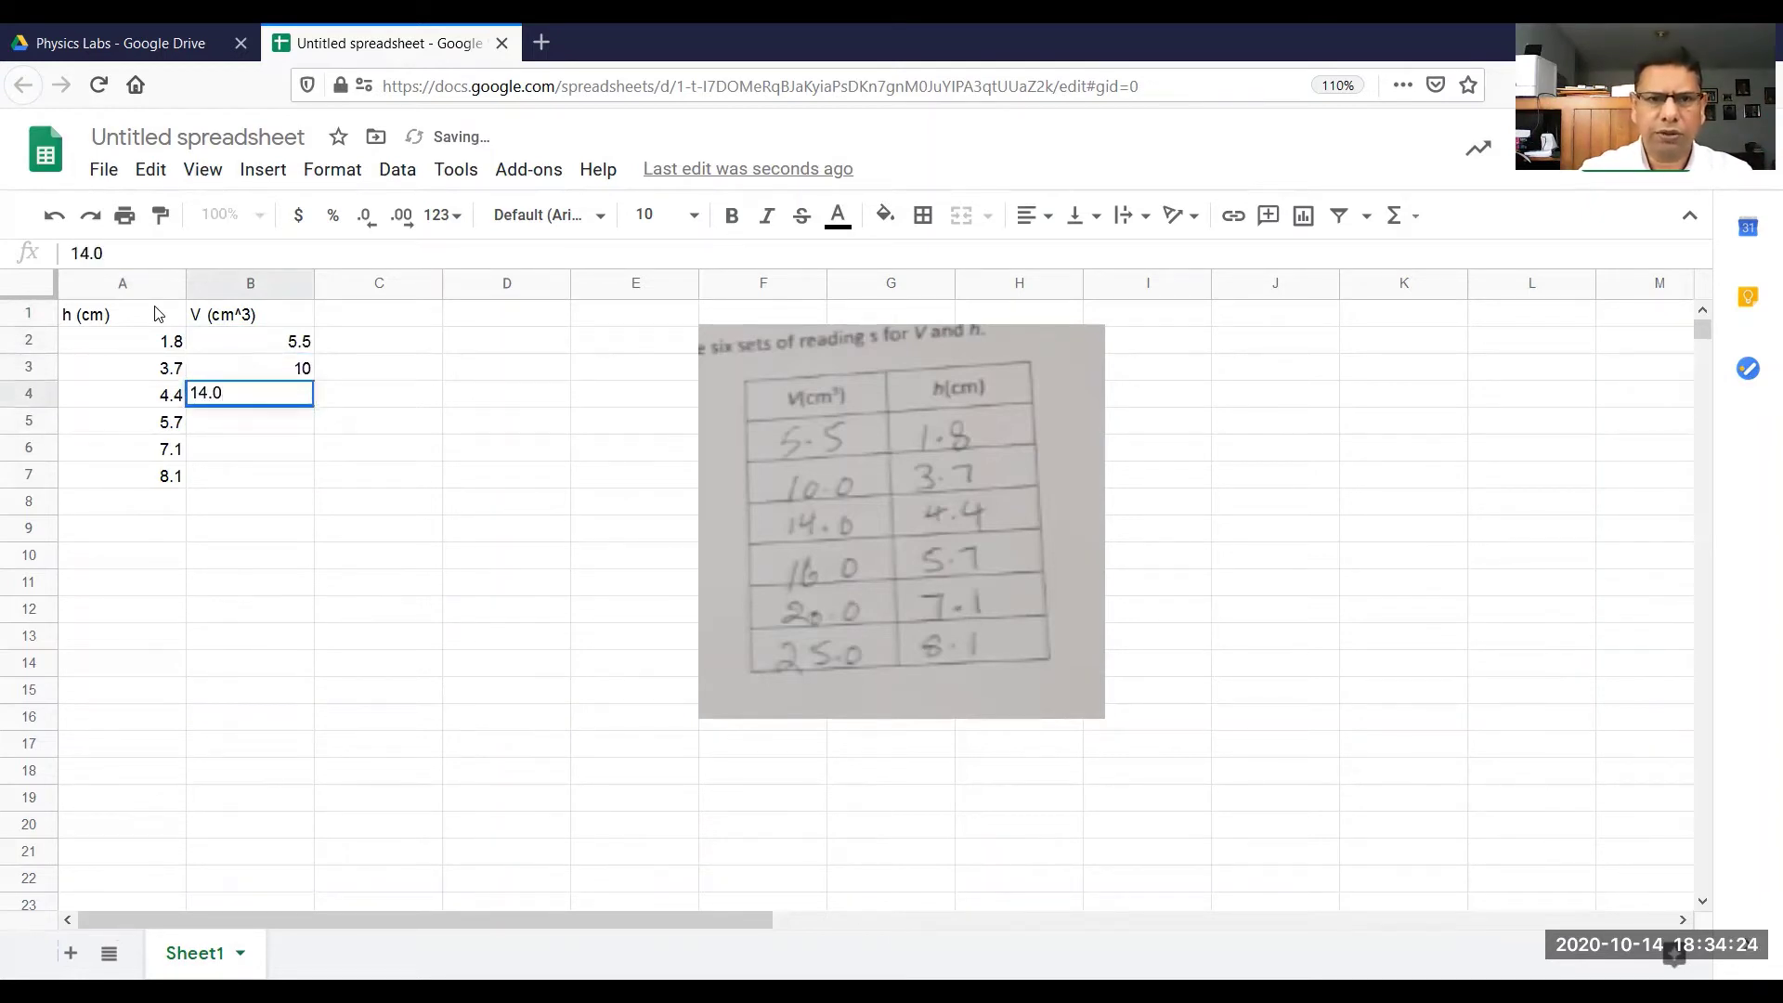
key("Return")
type("16.0")
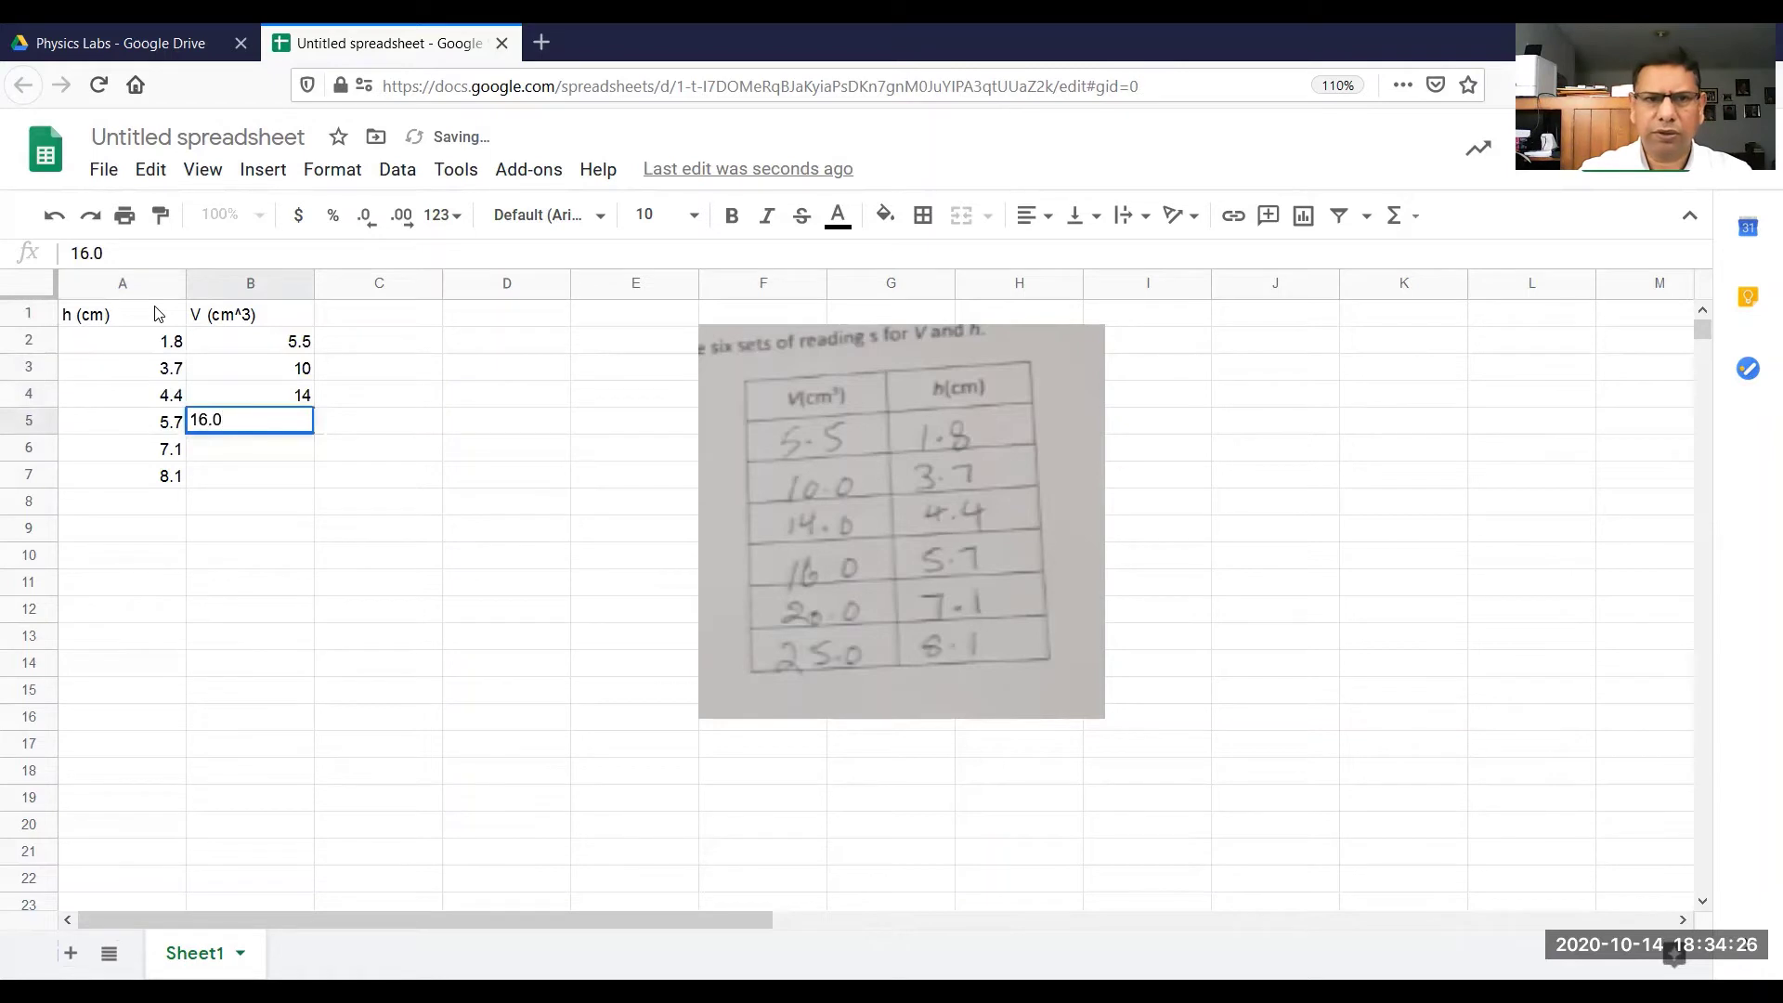
key("Return")
type("20.")
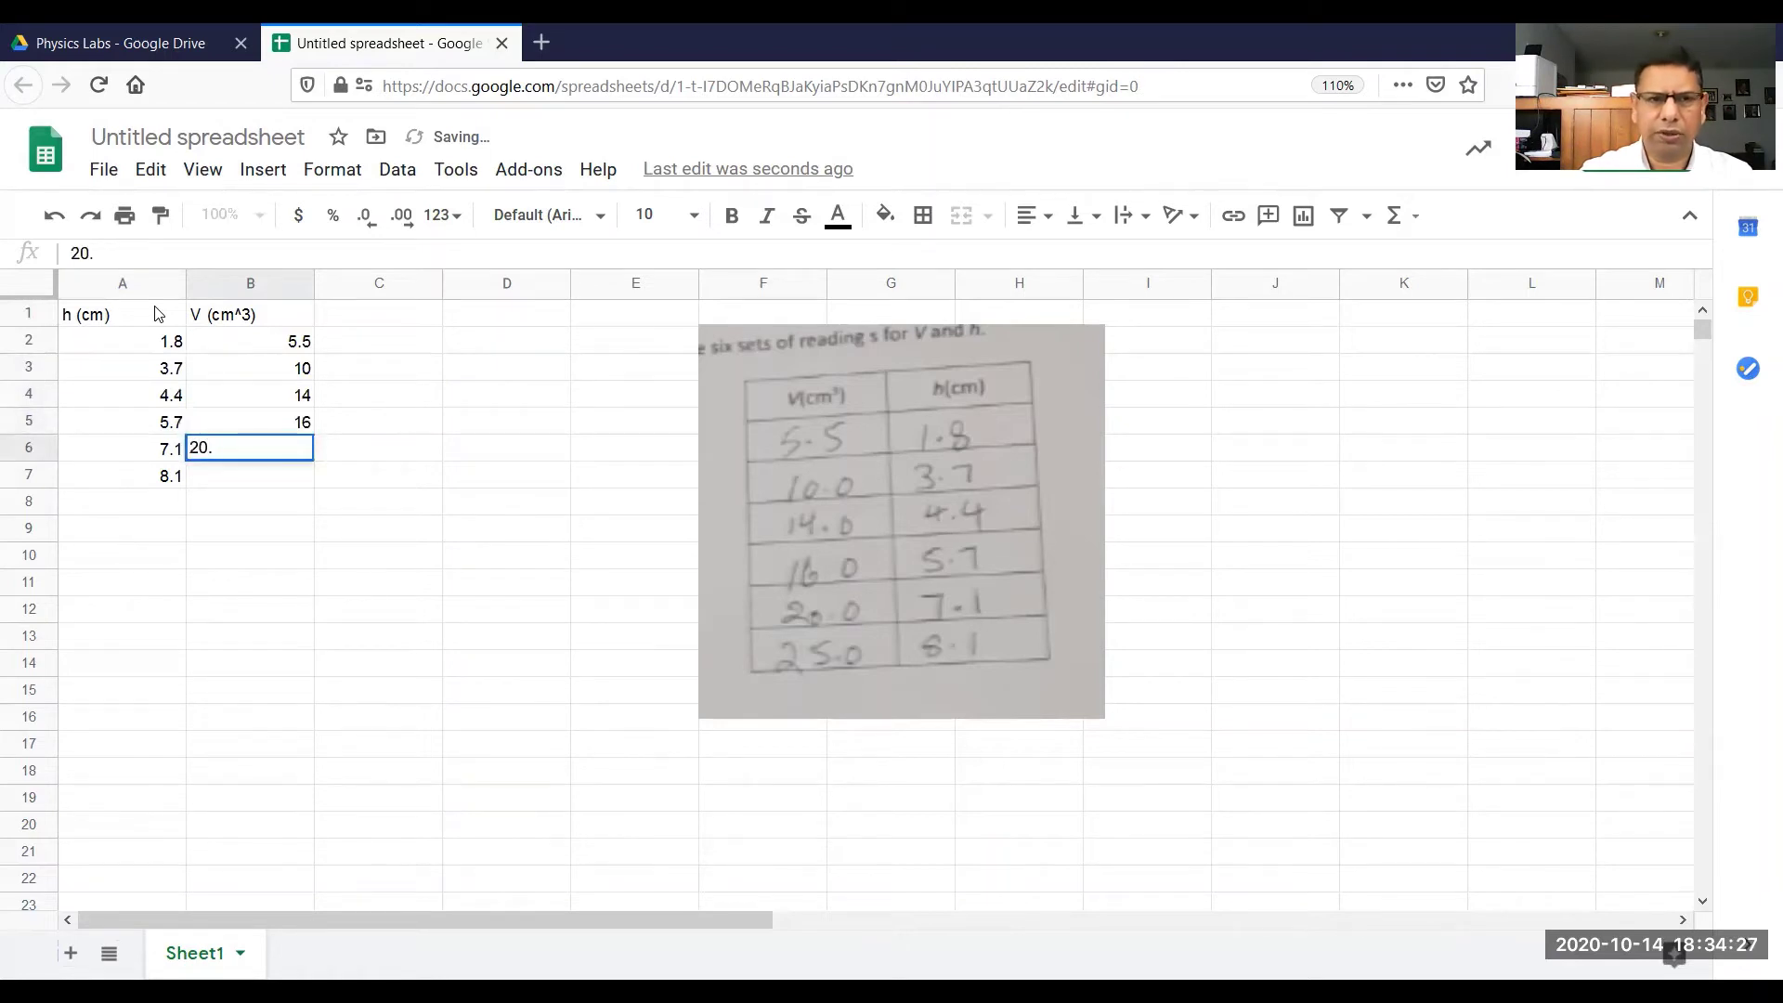
type("0")
key("Return")
type("2")
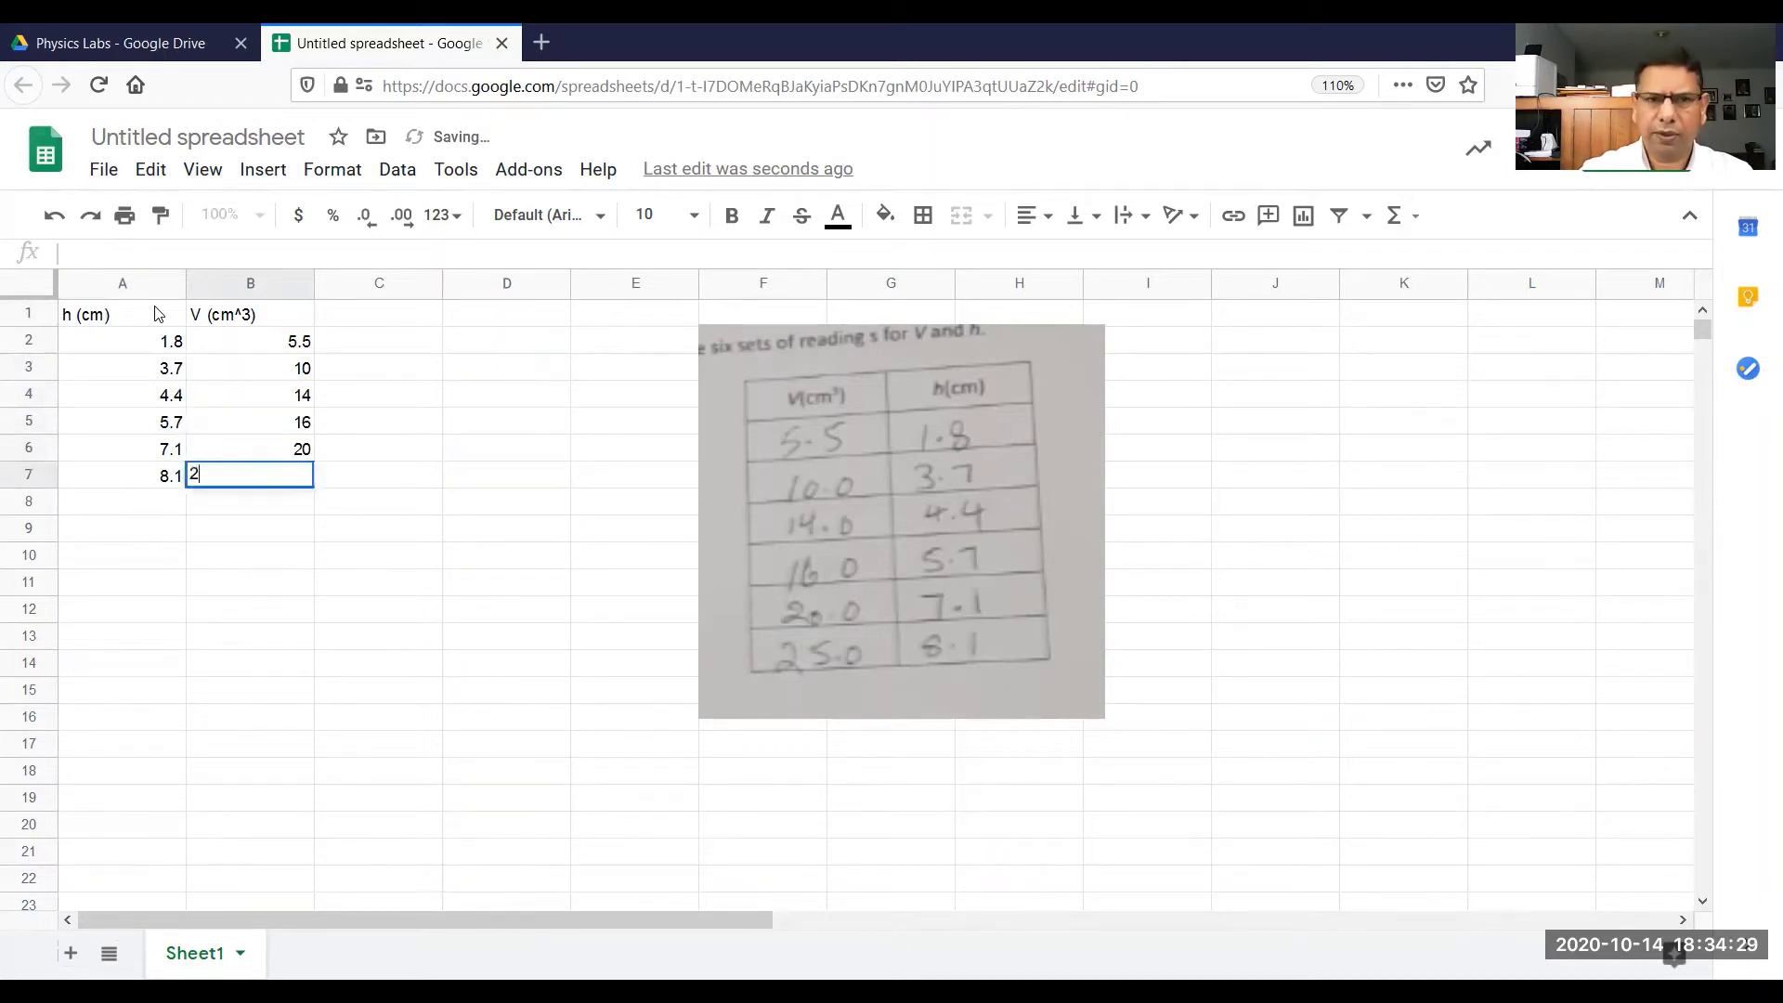
type("5.0")
key("Return")
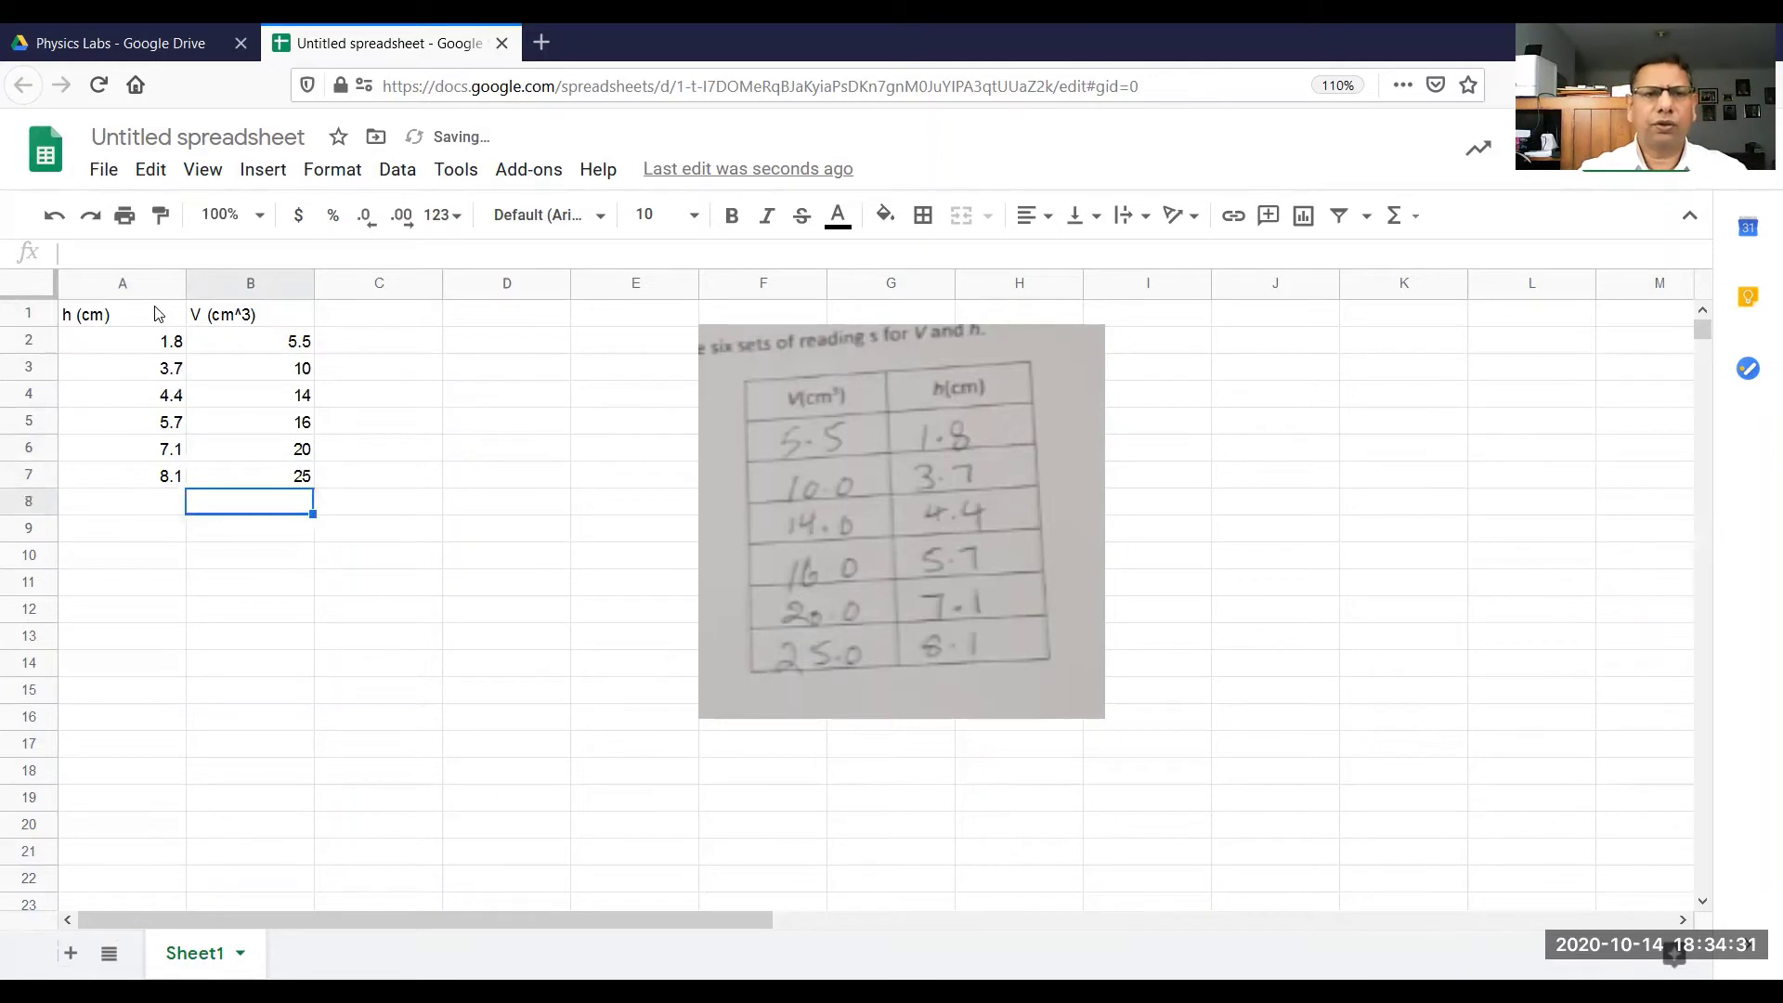
Step: Insert a chart from the height and volume data in A1:B7, including the headings
key("Up")
key("Up")
key("Up")
key("Up")
key("Up")
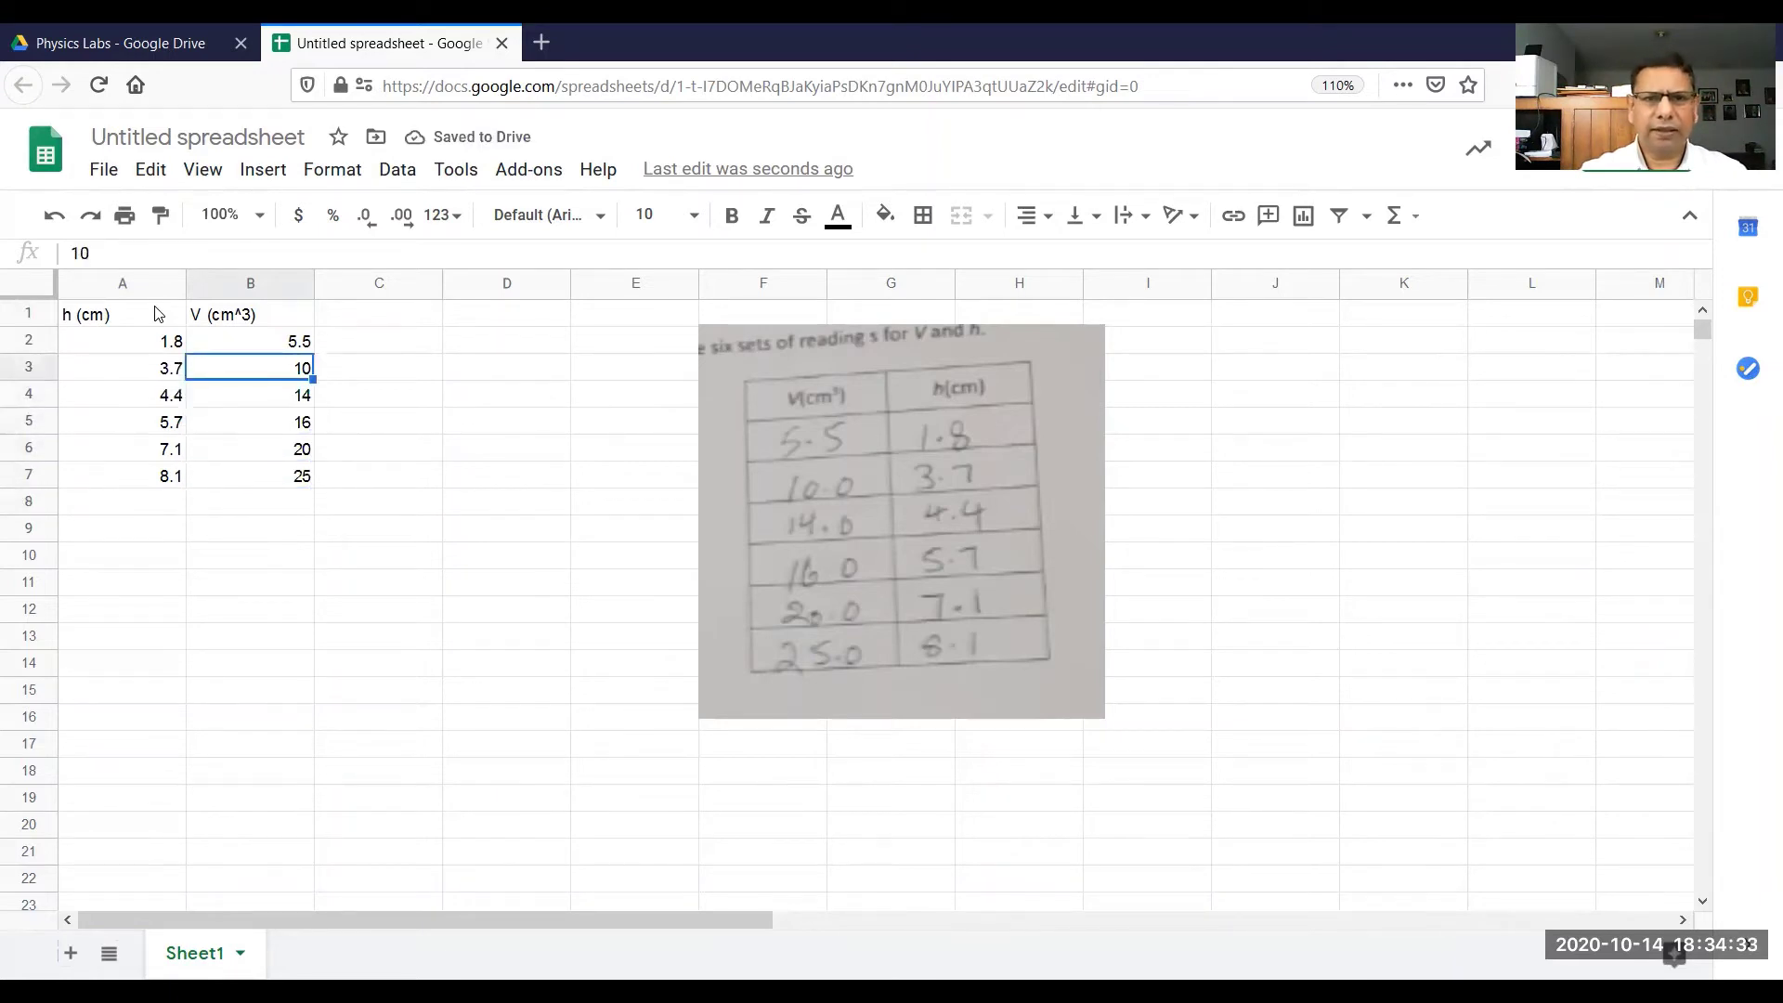
key("Up")
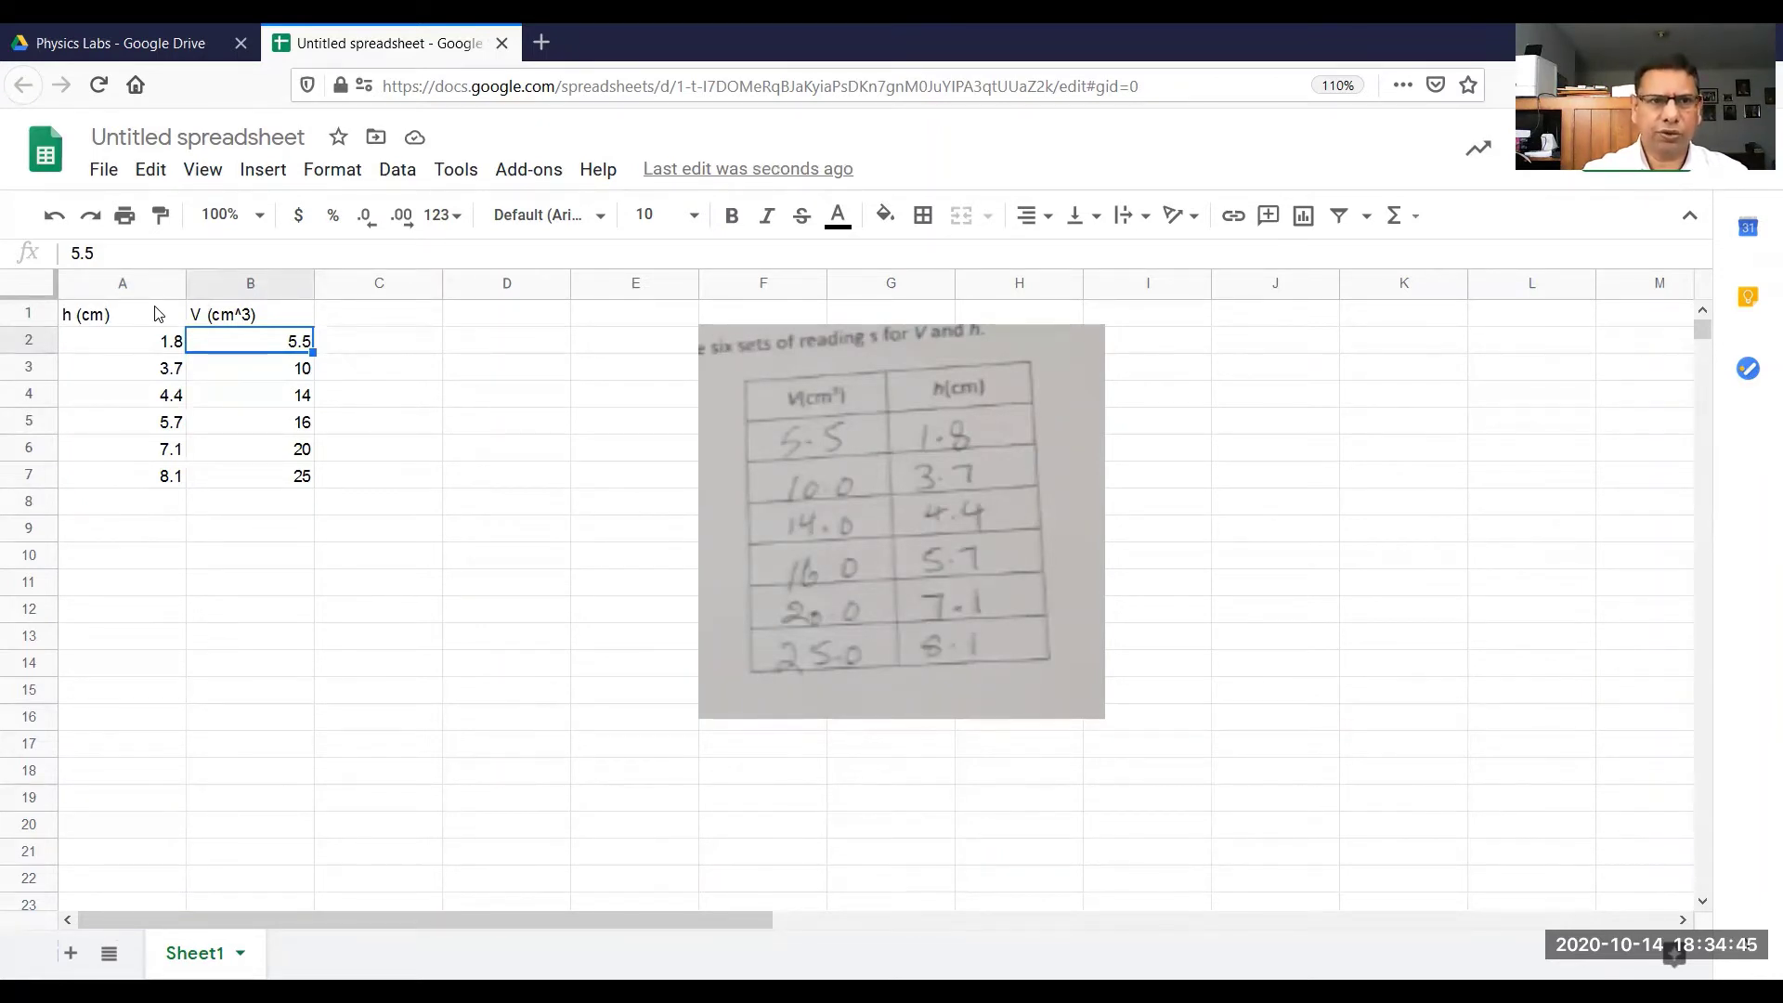
key("Left")
key("Up")
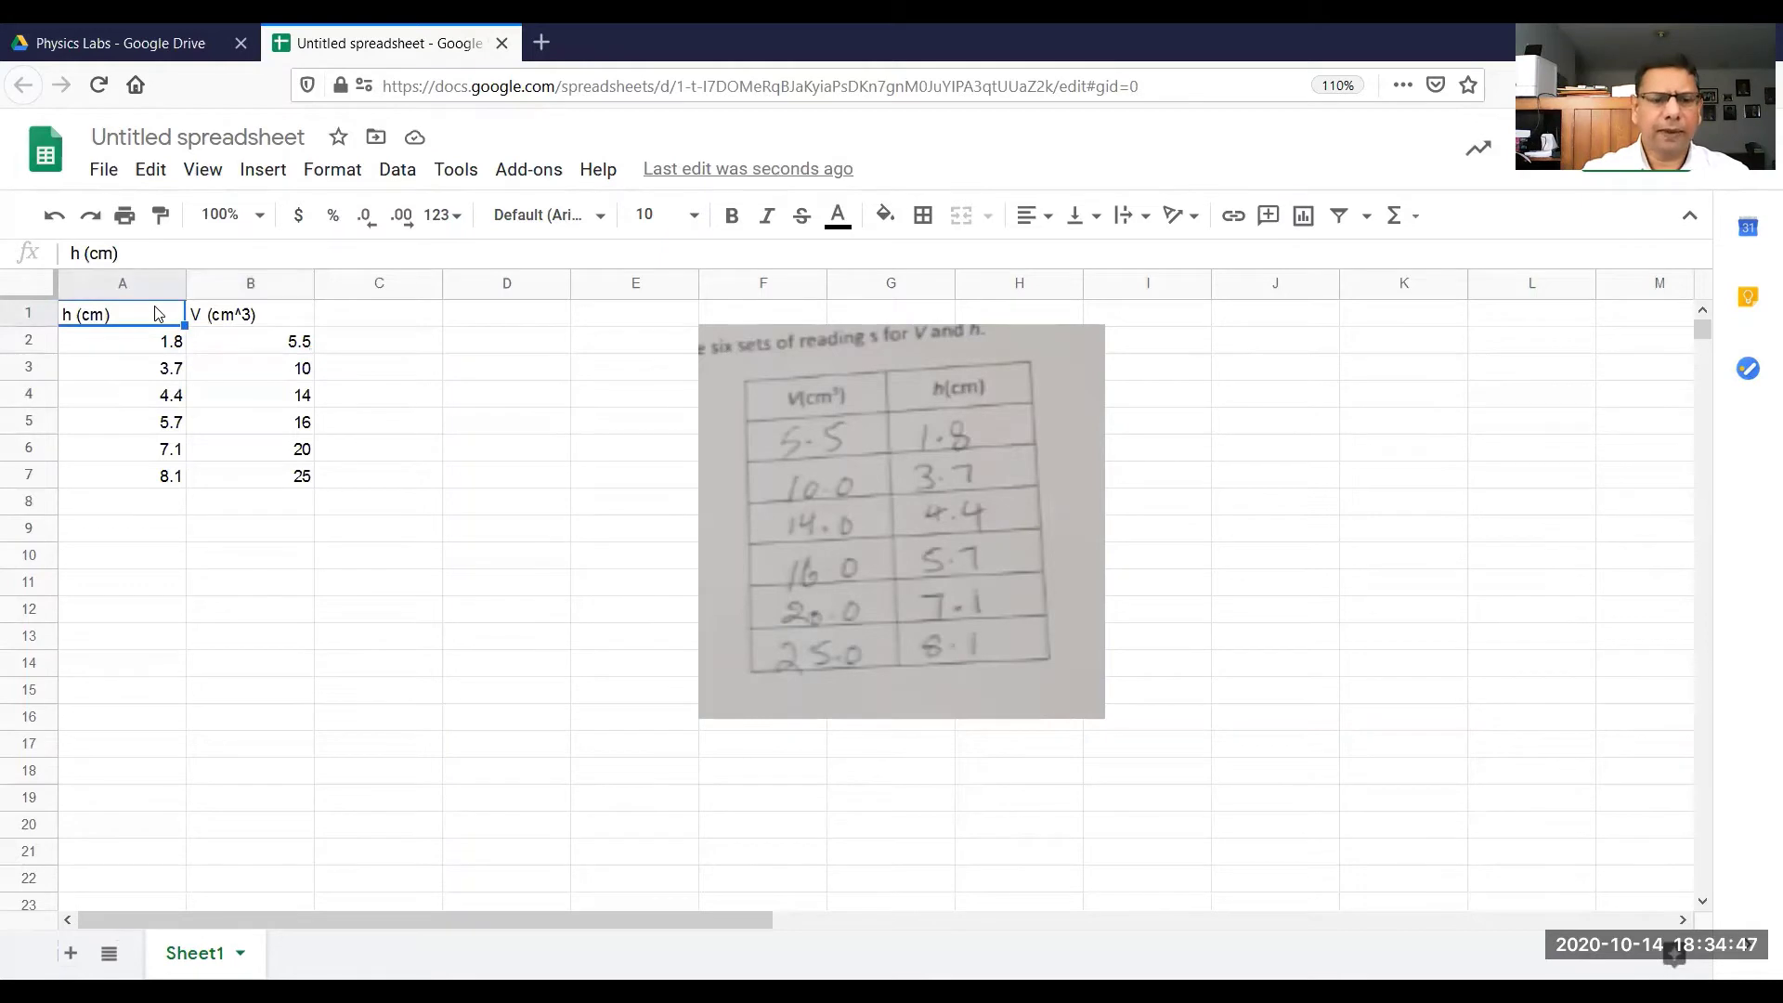
key("shift+Right")
key("shift+Down")
key("shift+Down")
key("shift+Down")
key("shift+Down")
key("shift+Down")
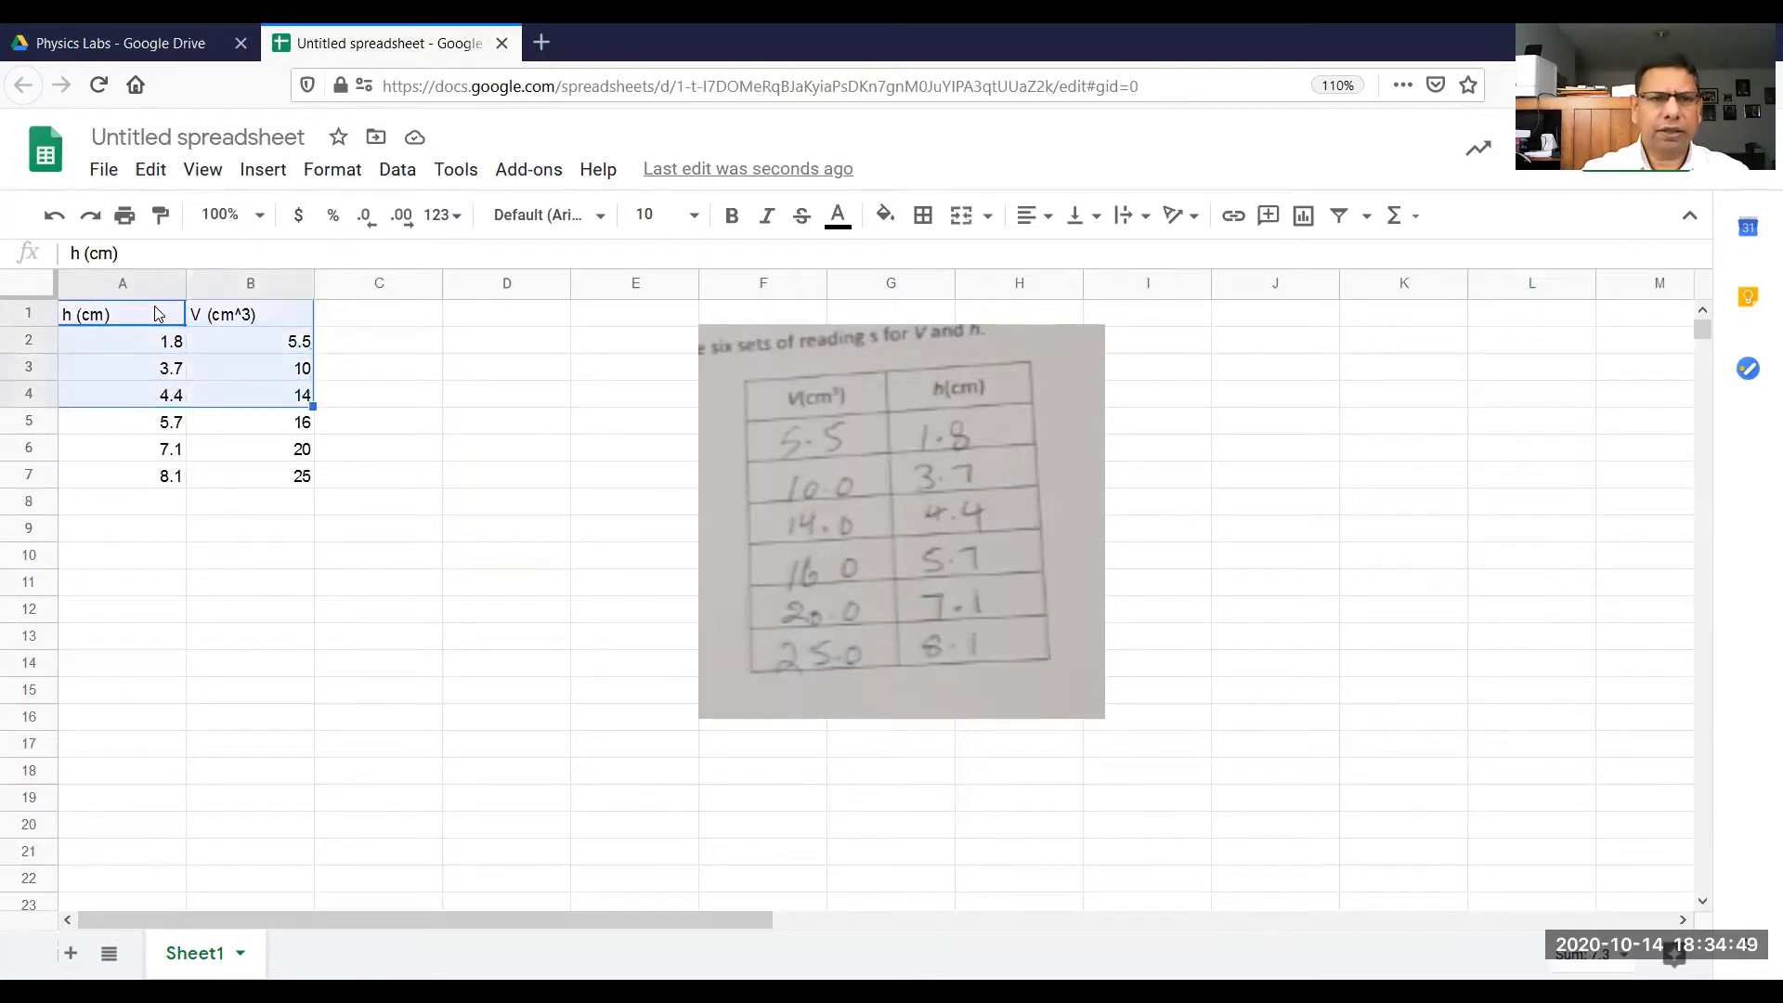
key("shift+Down")
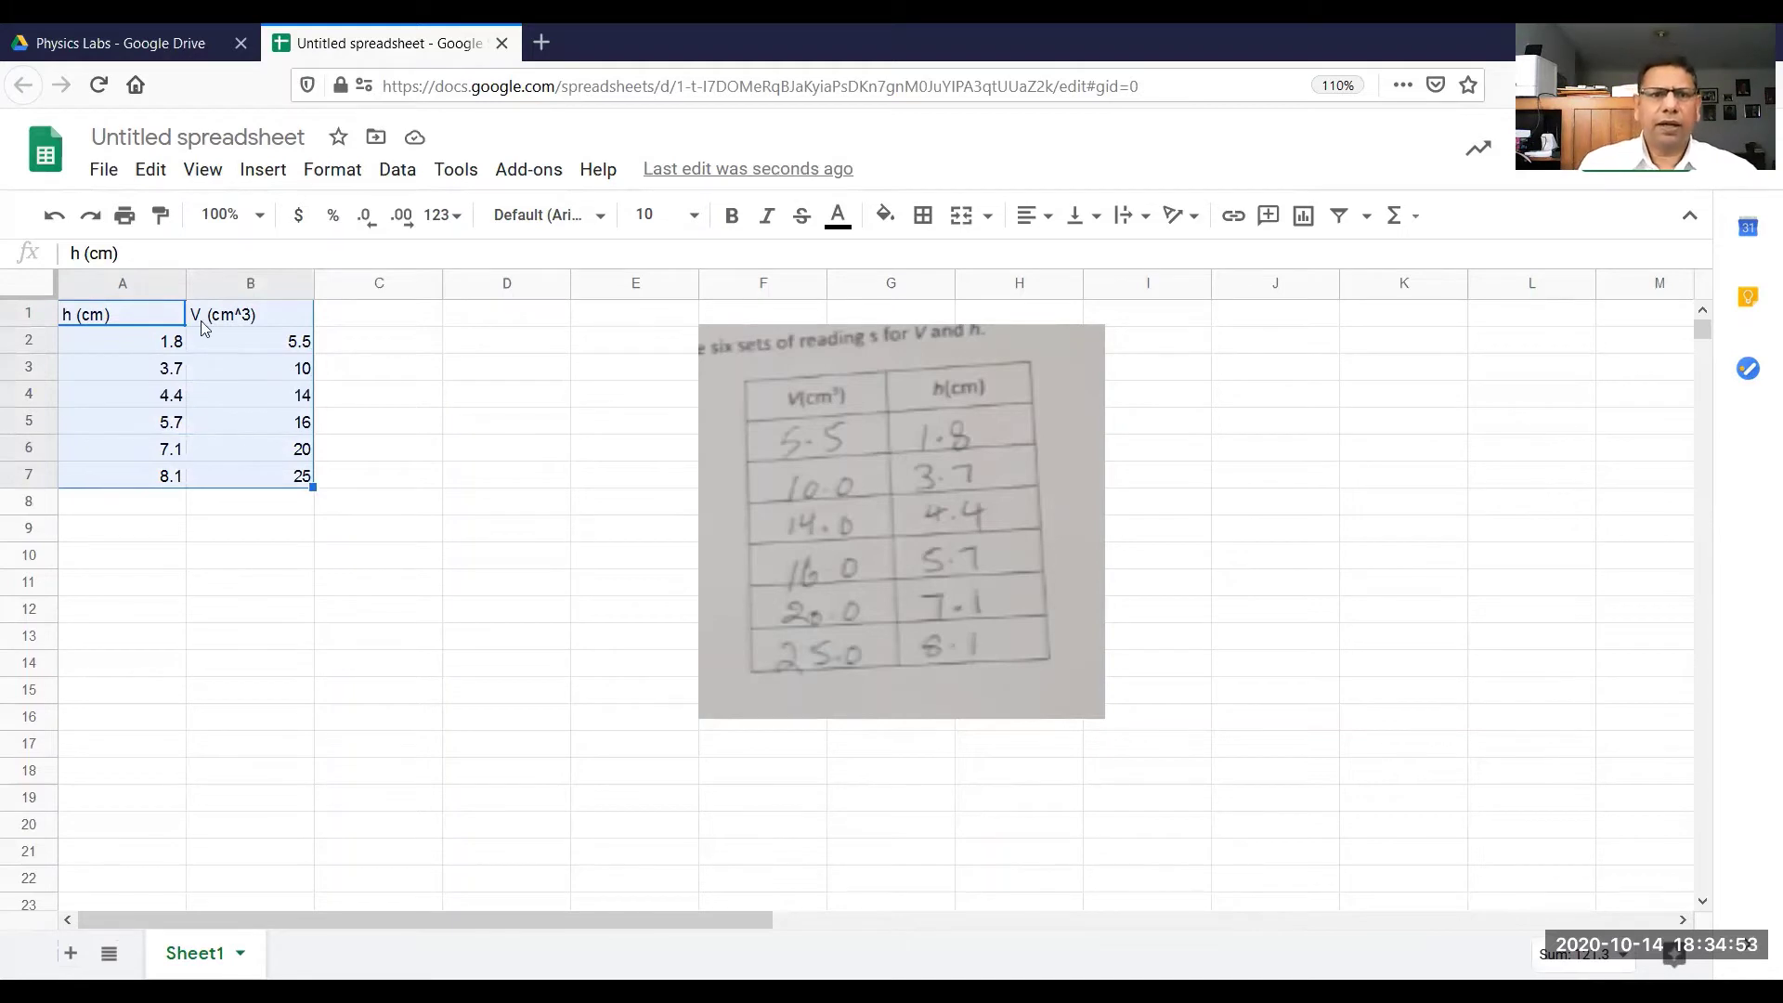
left_click(269, 181)
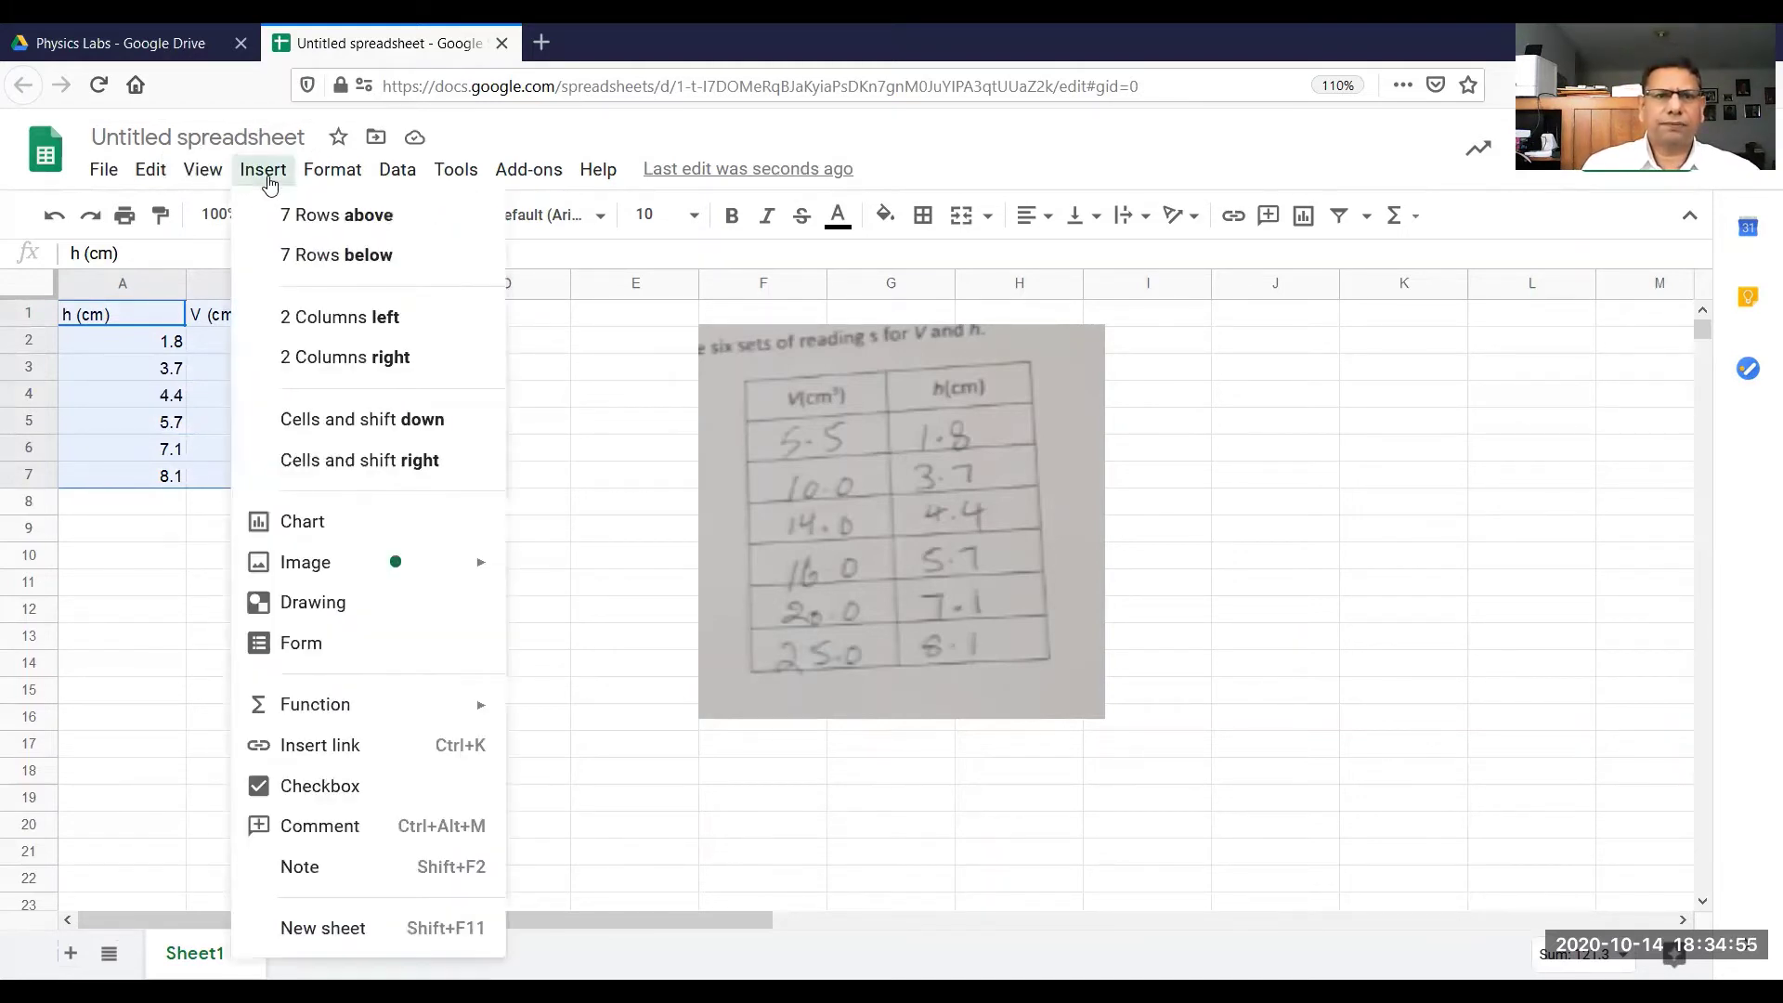
left_click(306, 522)
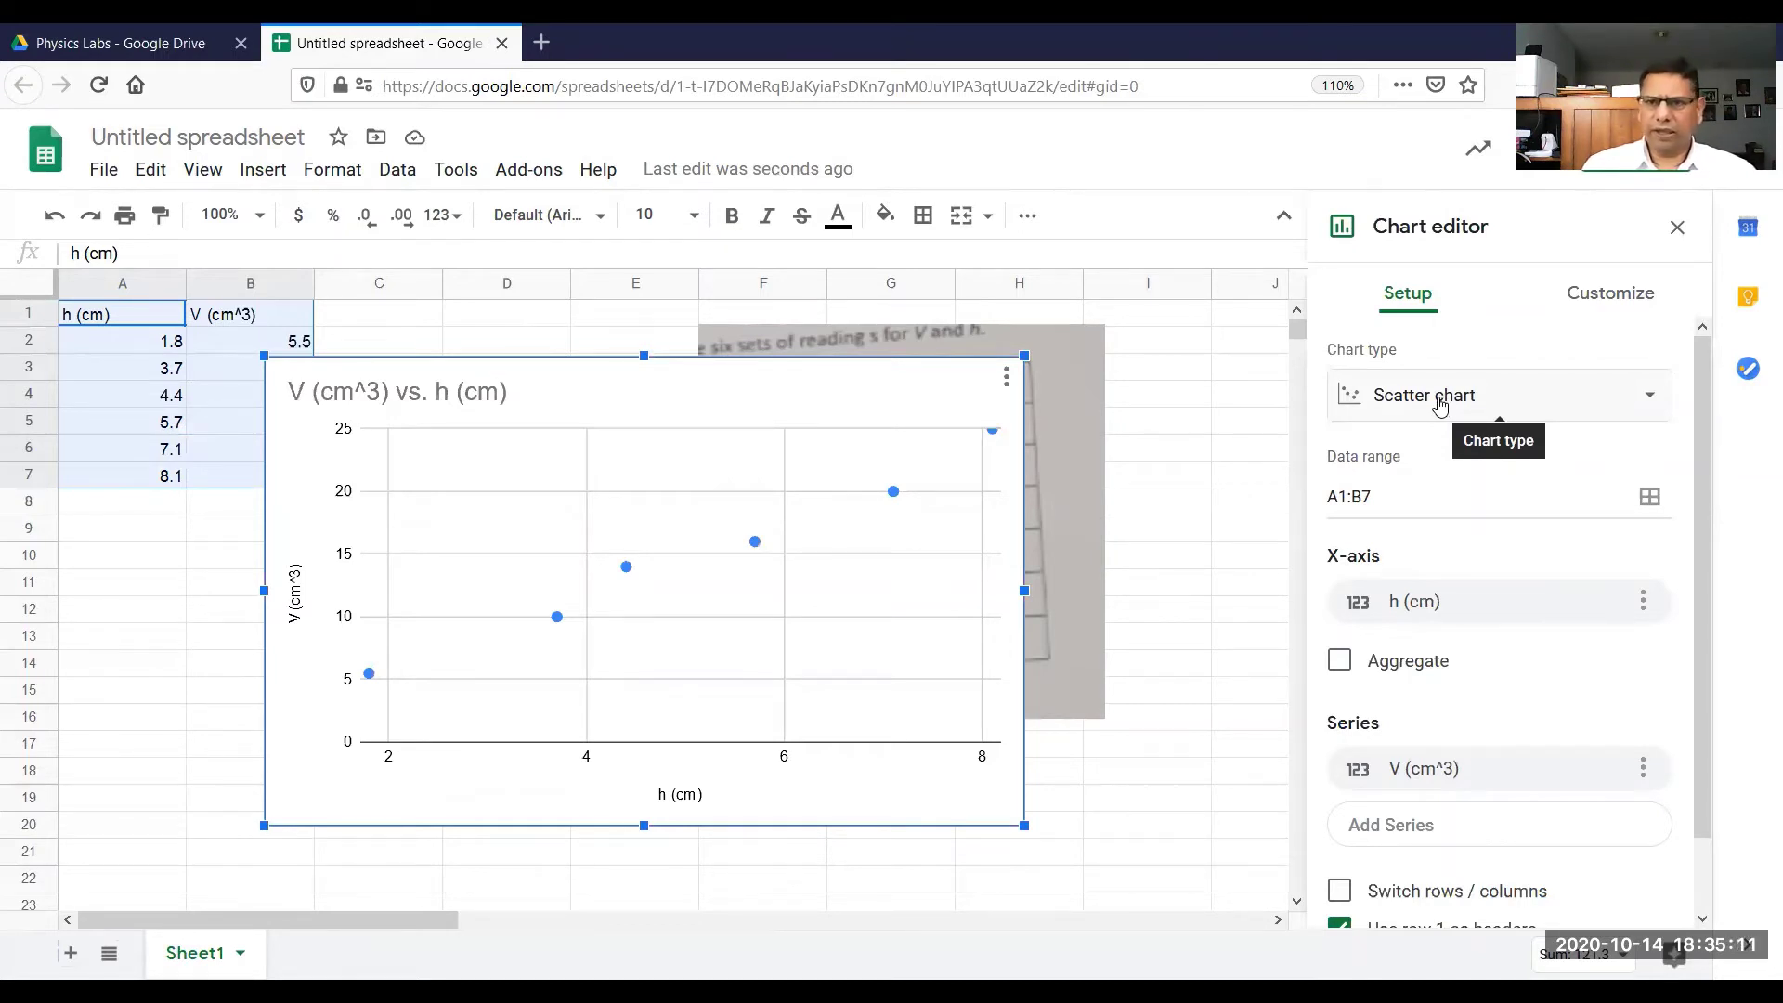
Step: Look through the available chart types and choose the suggested Scatter chart
left_click(1508, 395)
scroll(1507, 620, "down", 10)
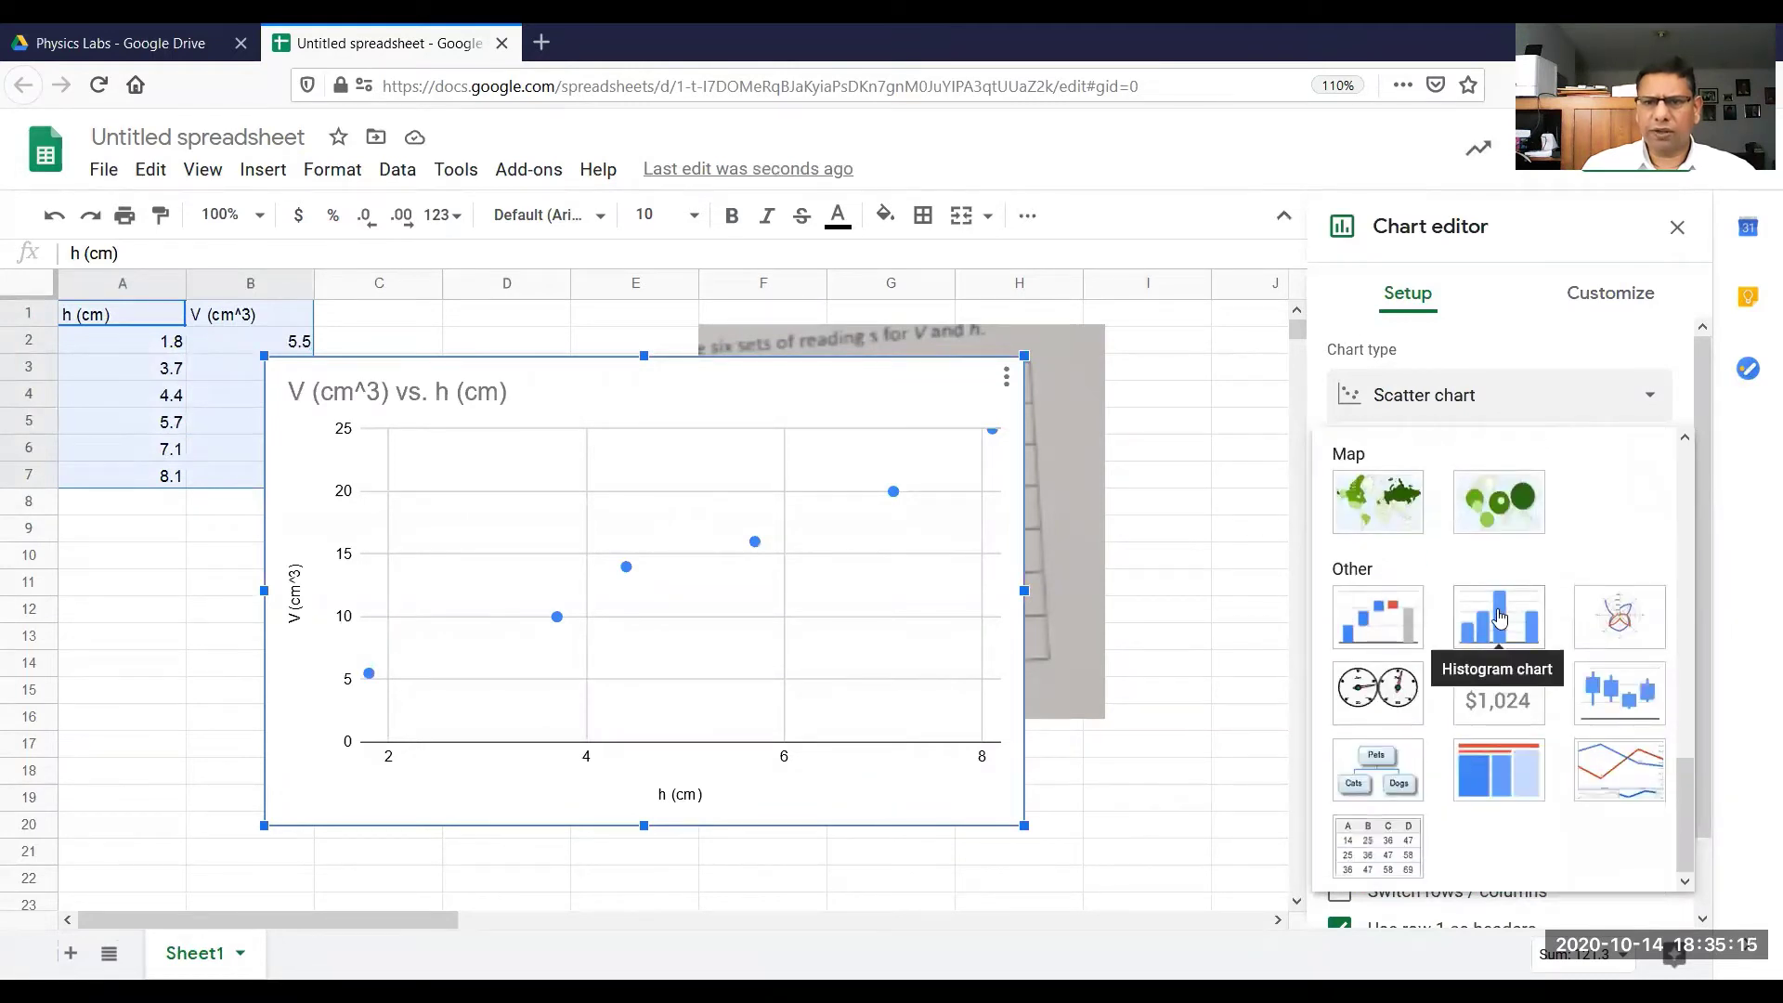
scroll(1505, 621, "up", 5)
scroll(1499, 613, "up", 5)
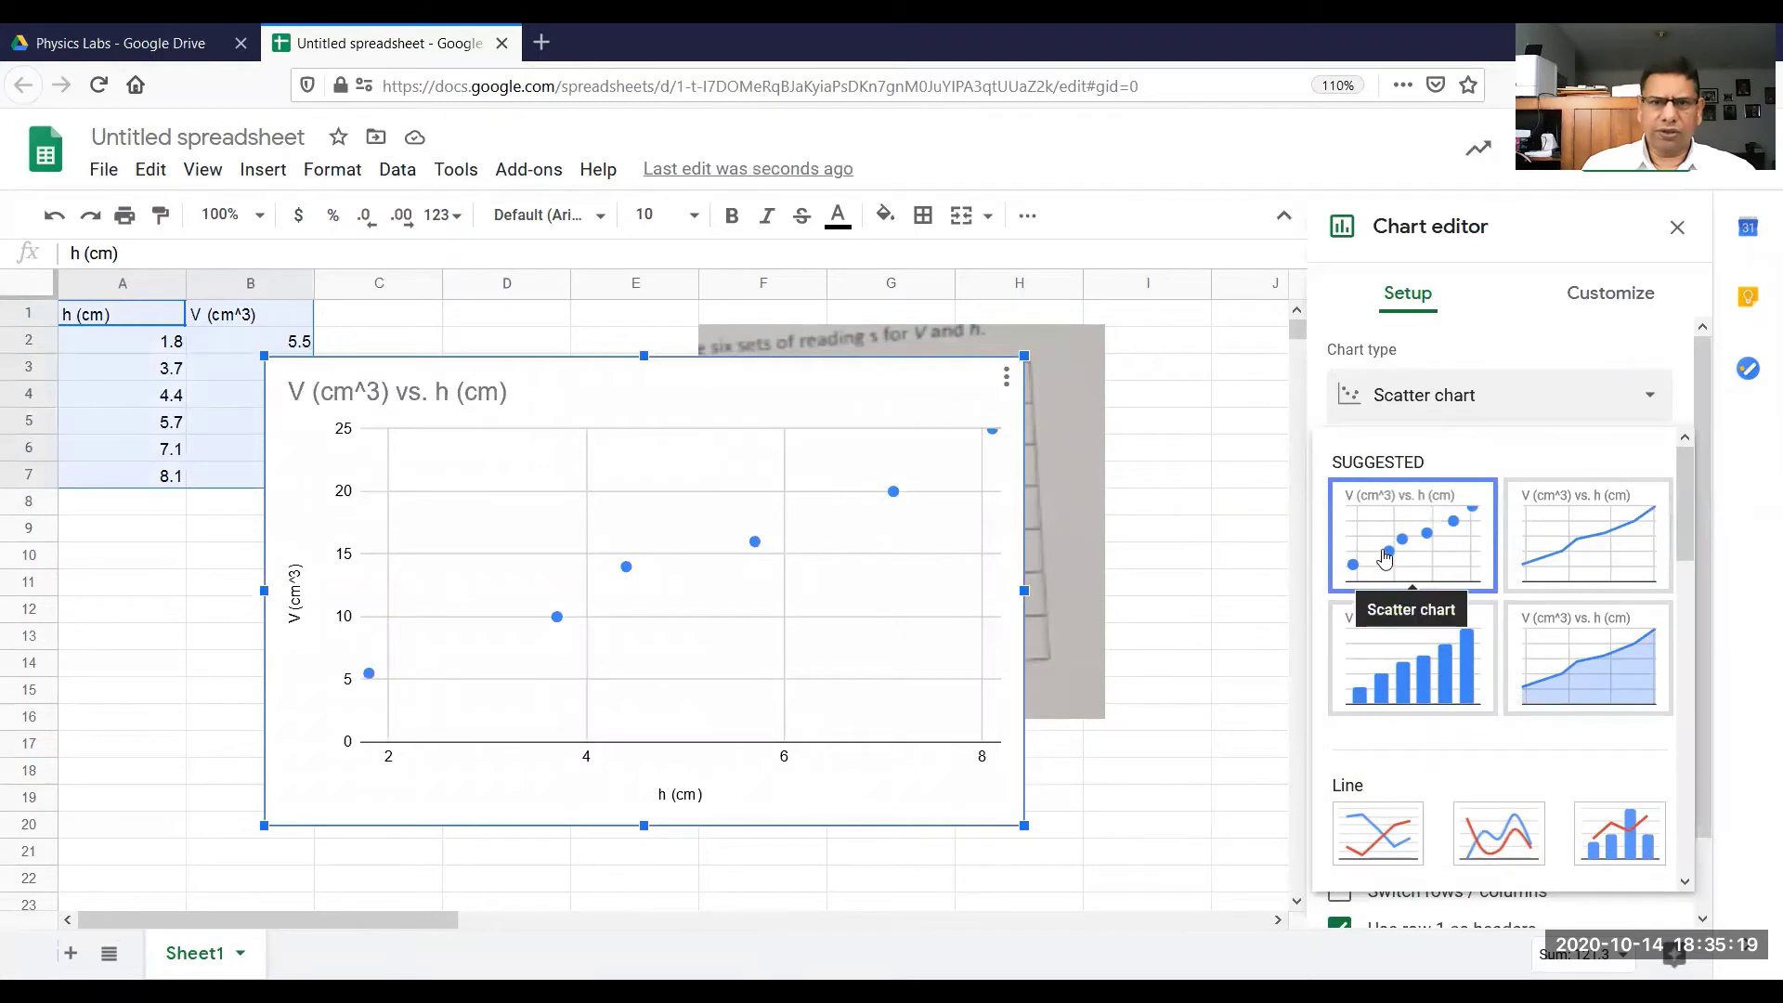
left_click(1366, 564)
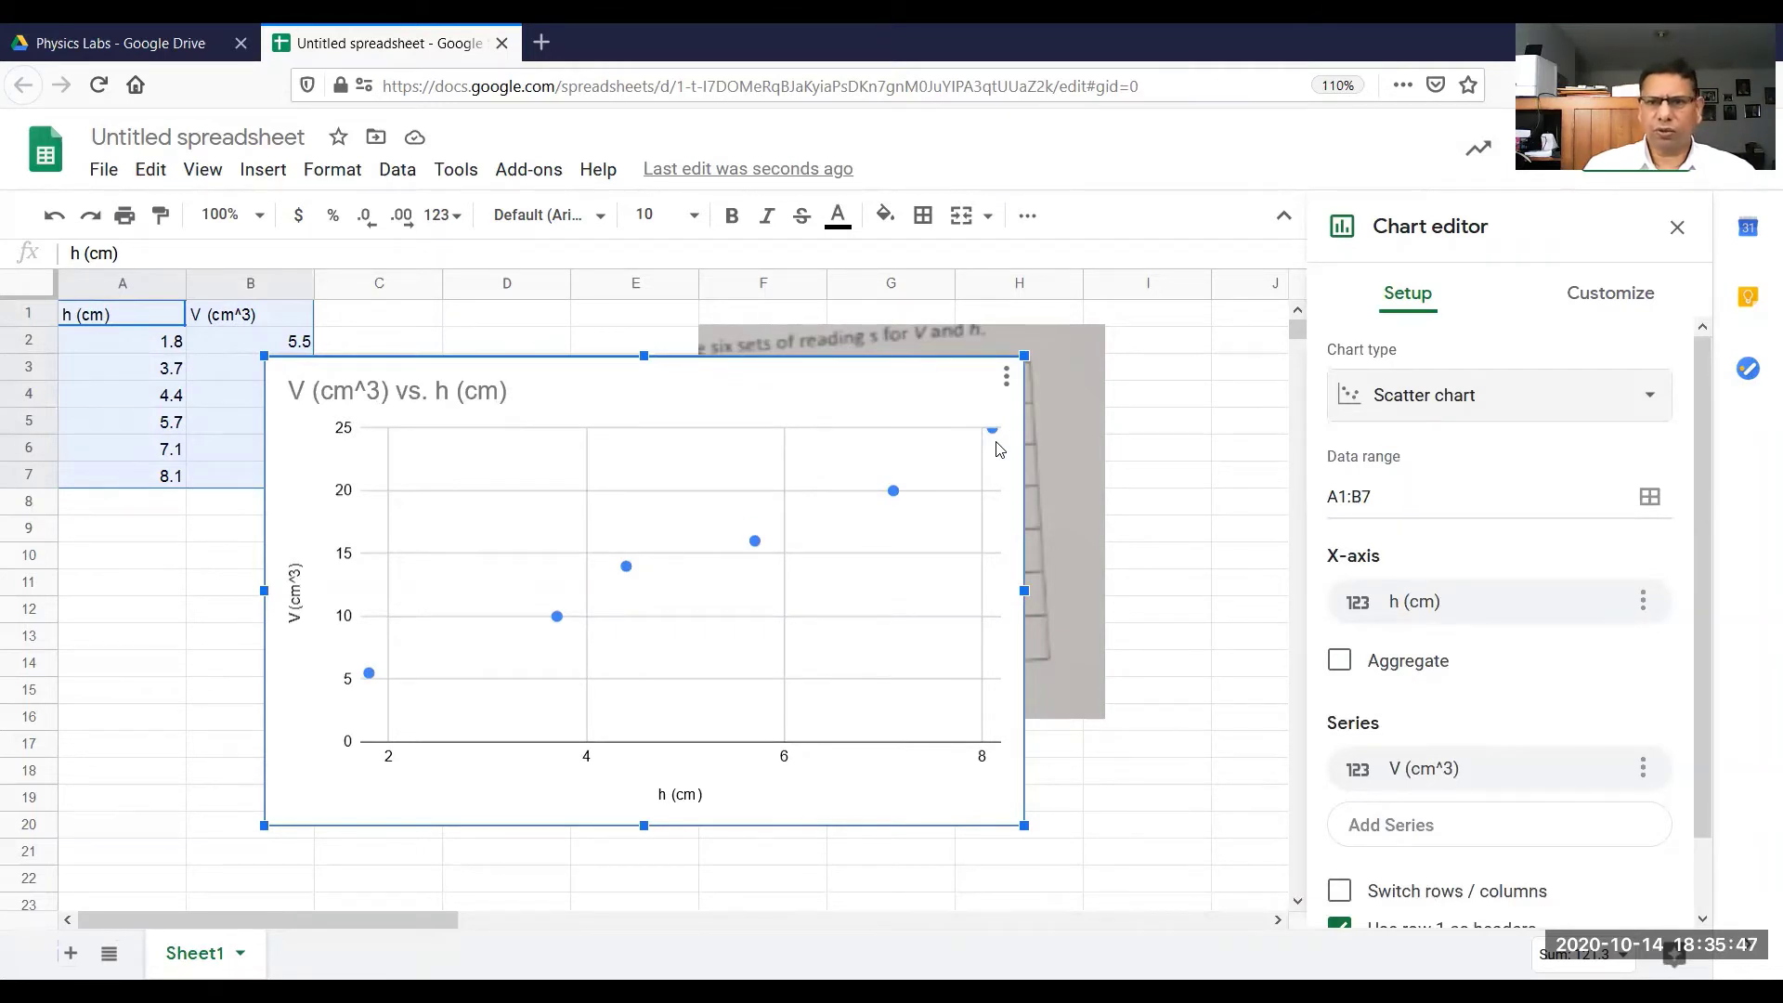
Step: Set the chart's horizontal axis range to a minimum of 0 and a maximum of 10
left_click(1644, 297)
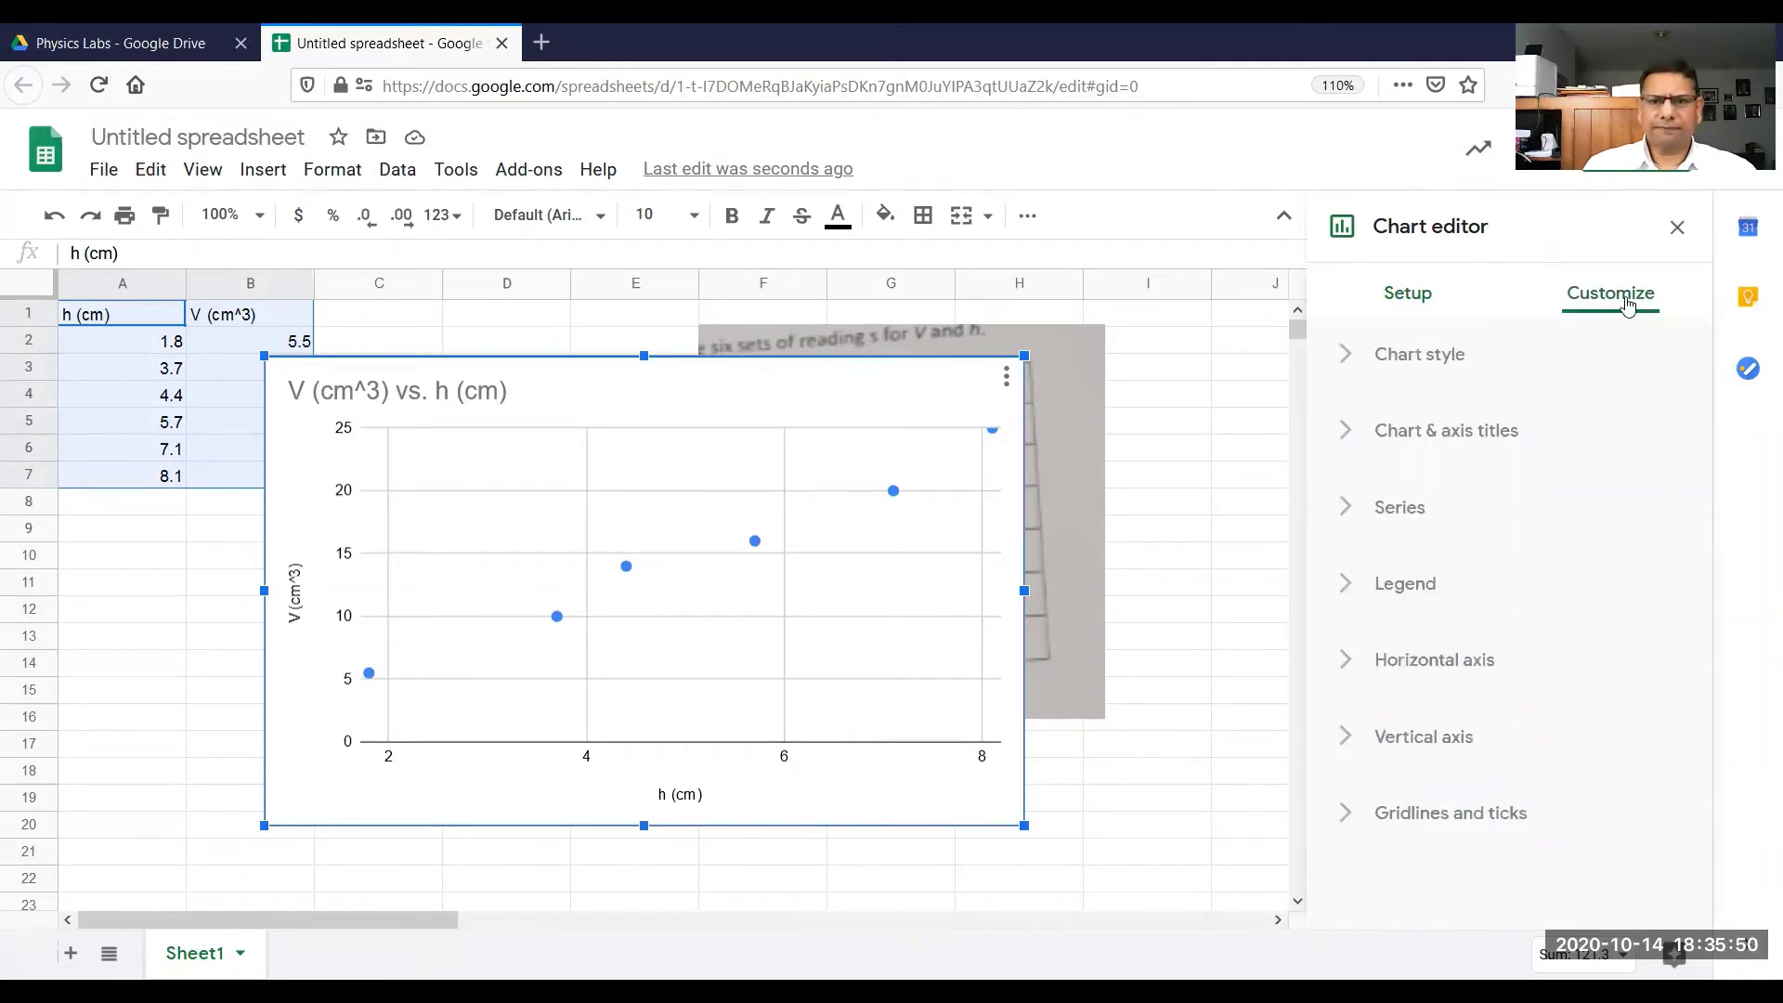
left_click(1430, 662)
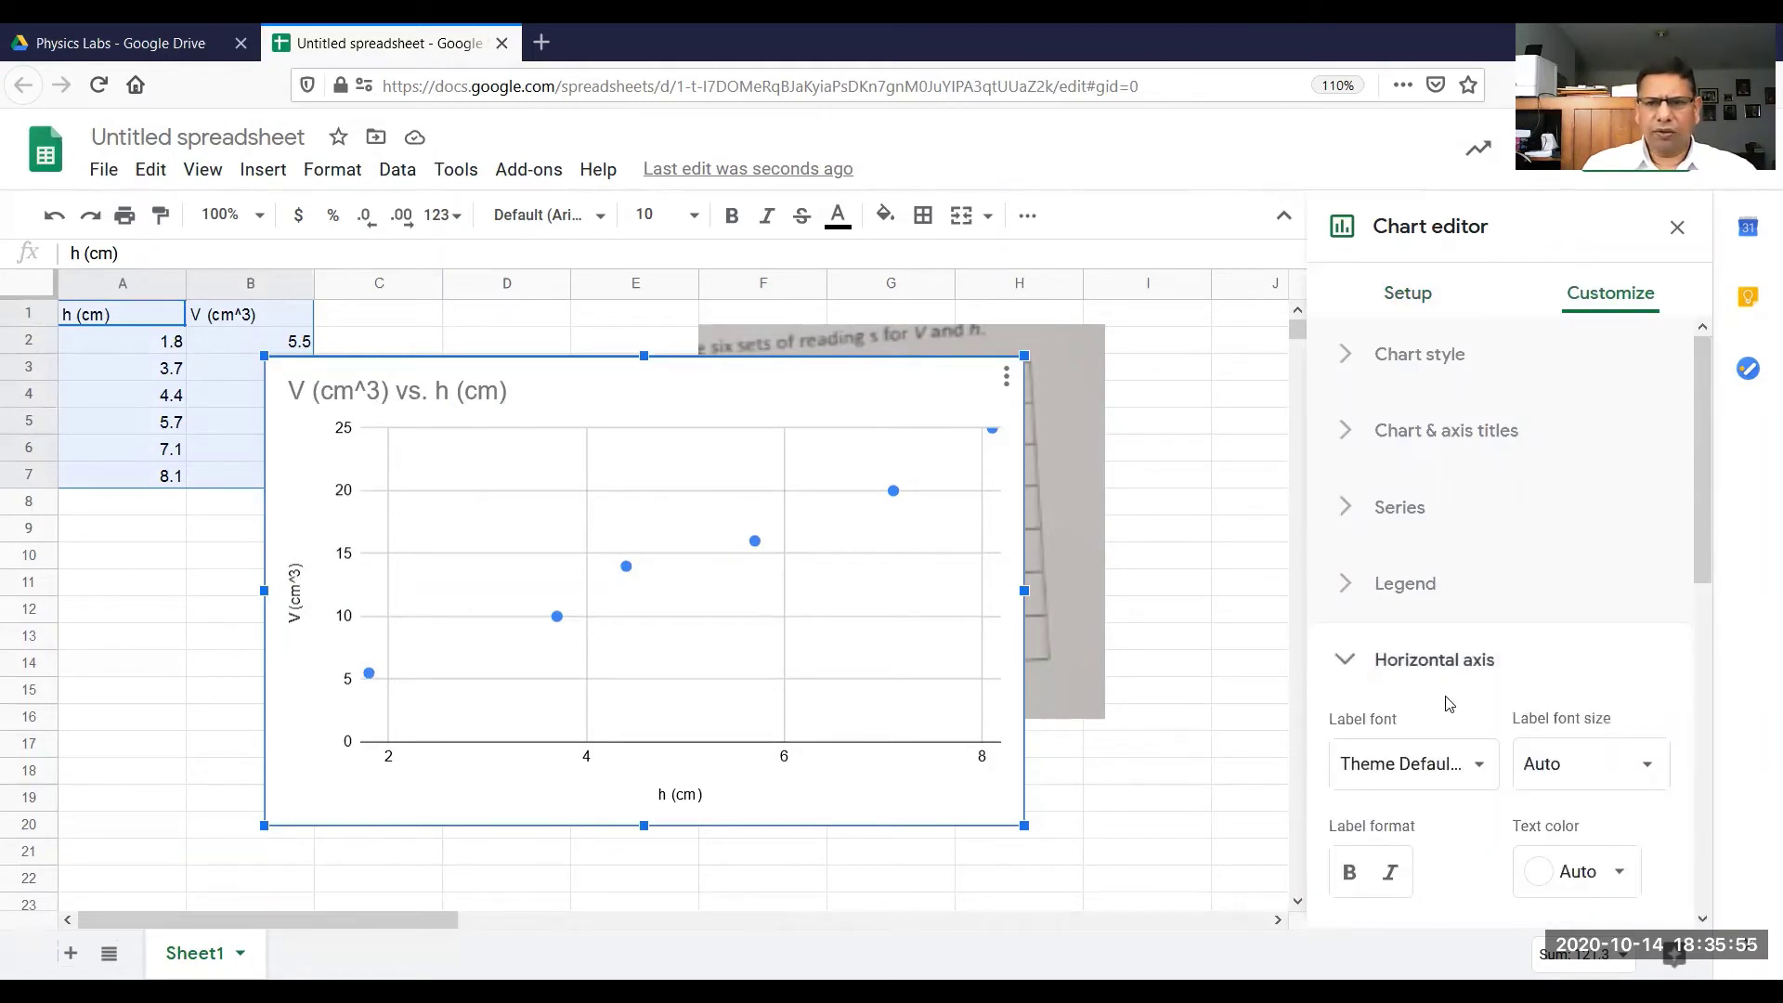
scroll(1447, 703, "down", 3)
scroll(1447, 704, "down", 1)
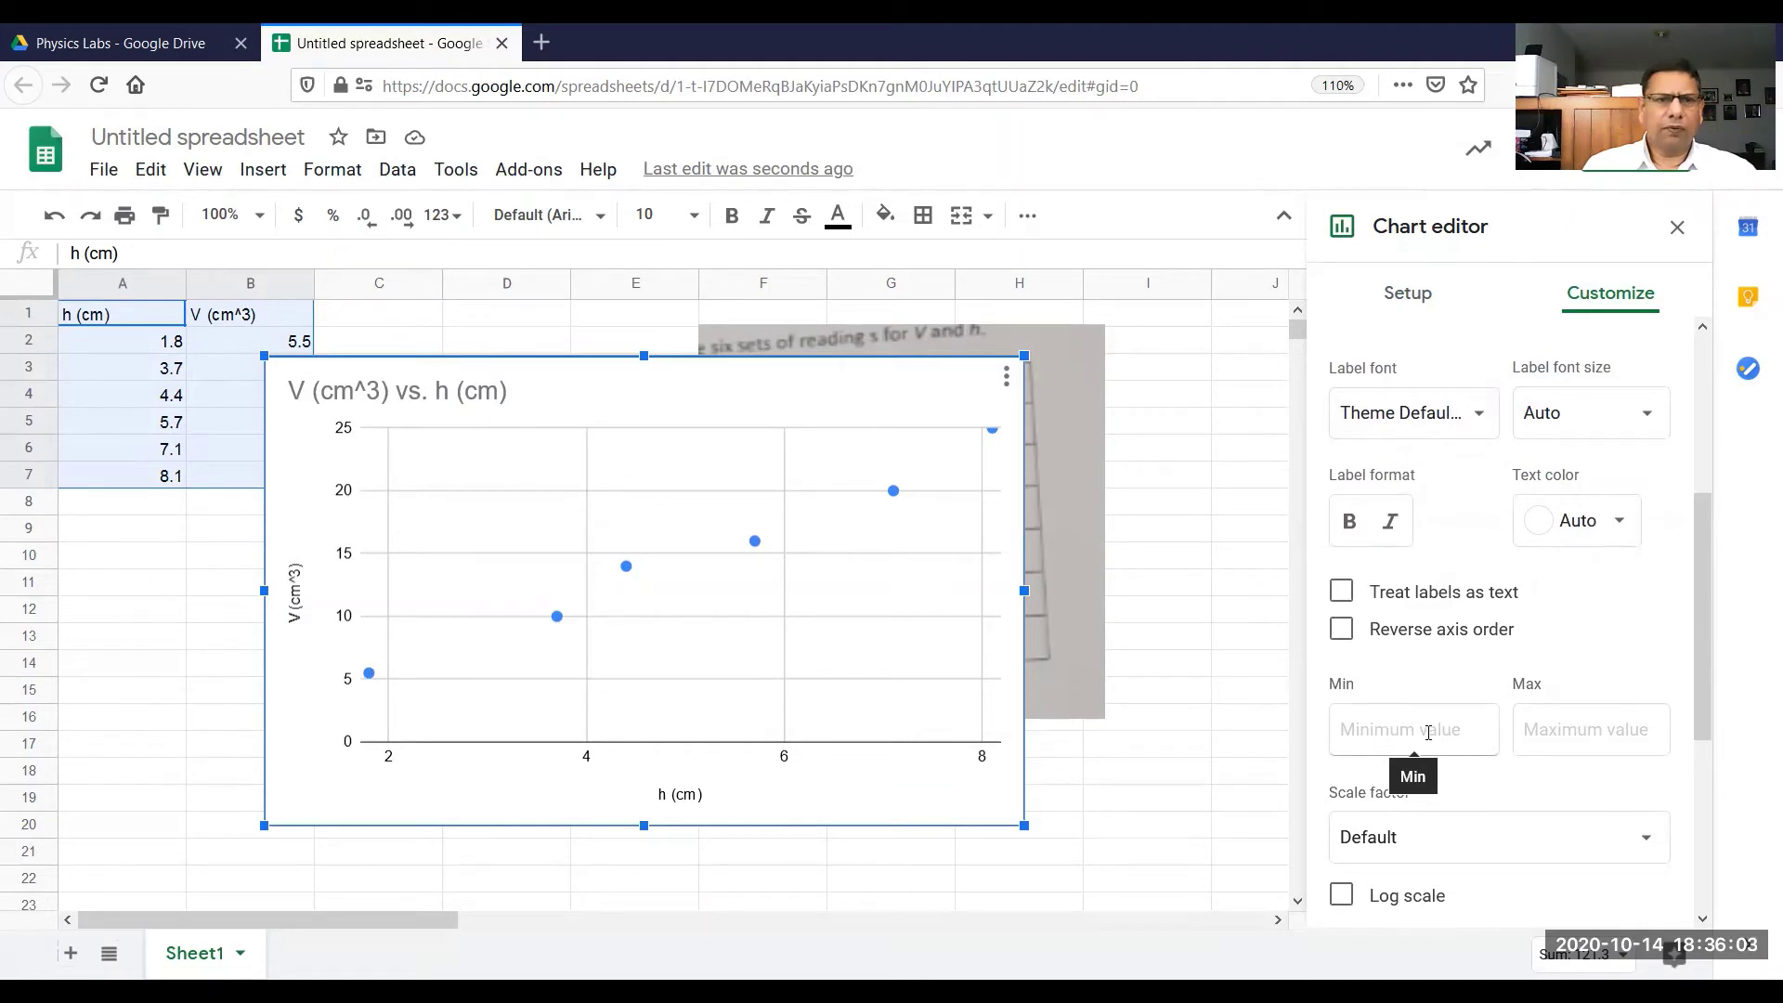
left_click(1428, 732)
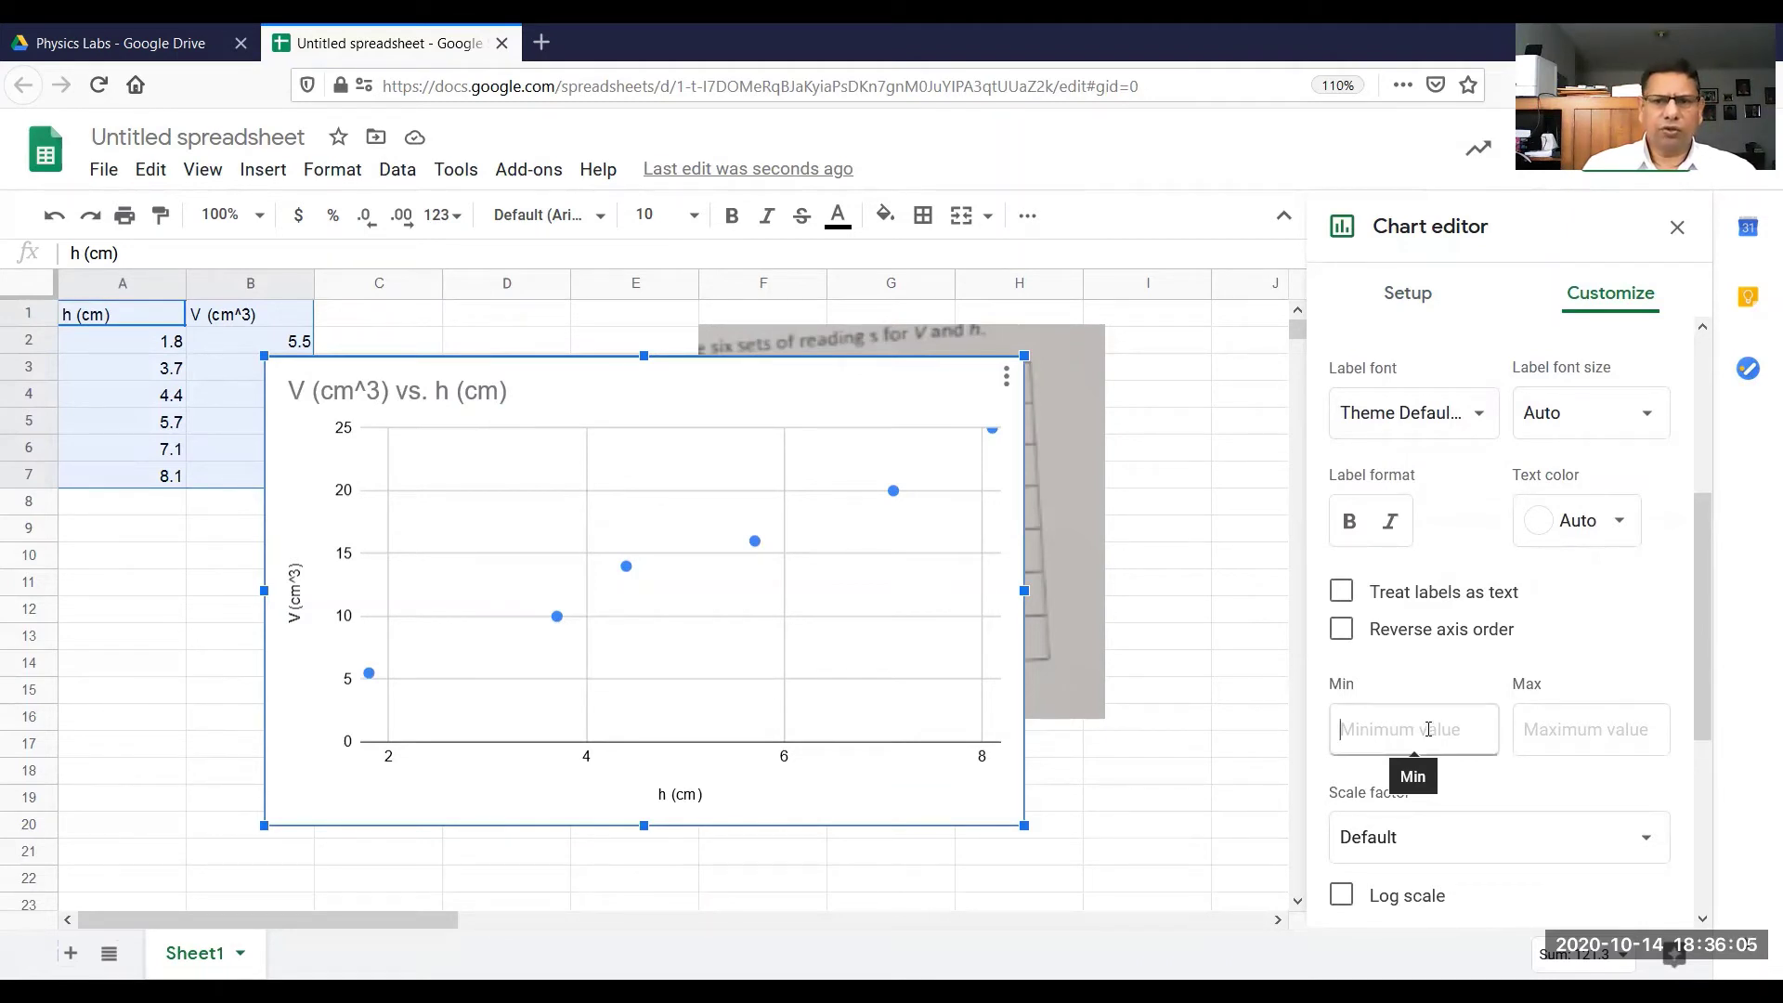
type("0")
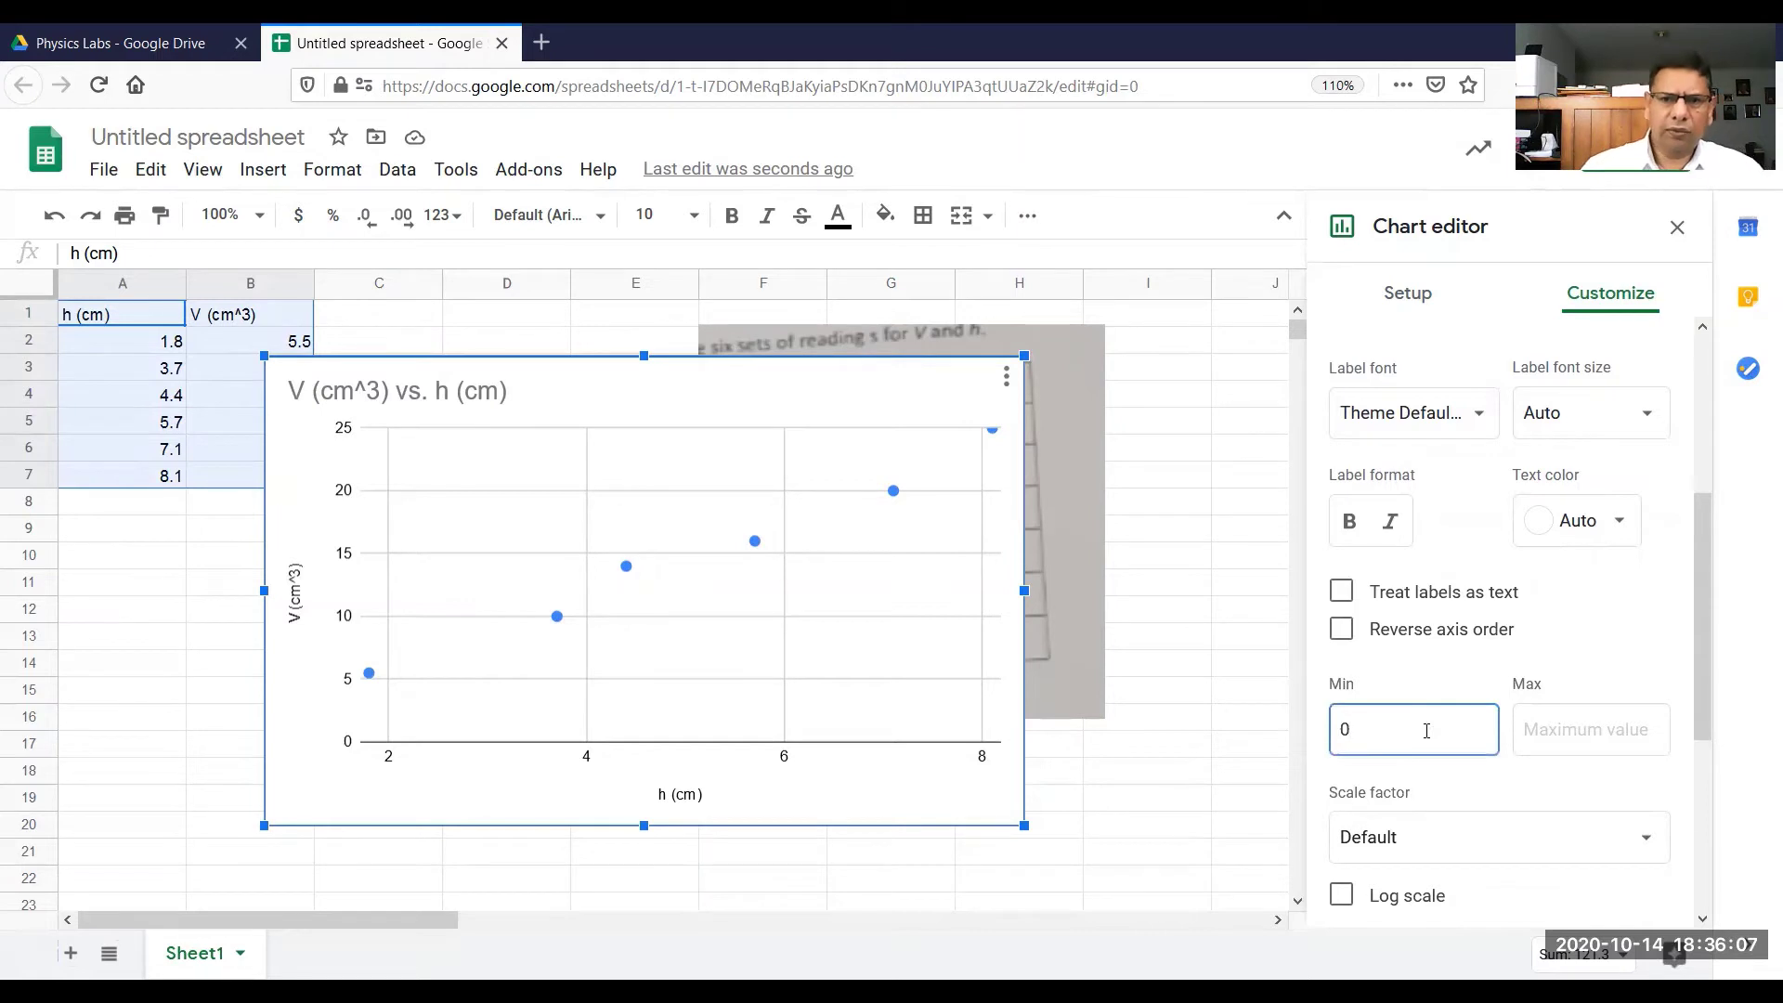
left_click(1560, 734)
type("10")
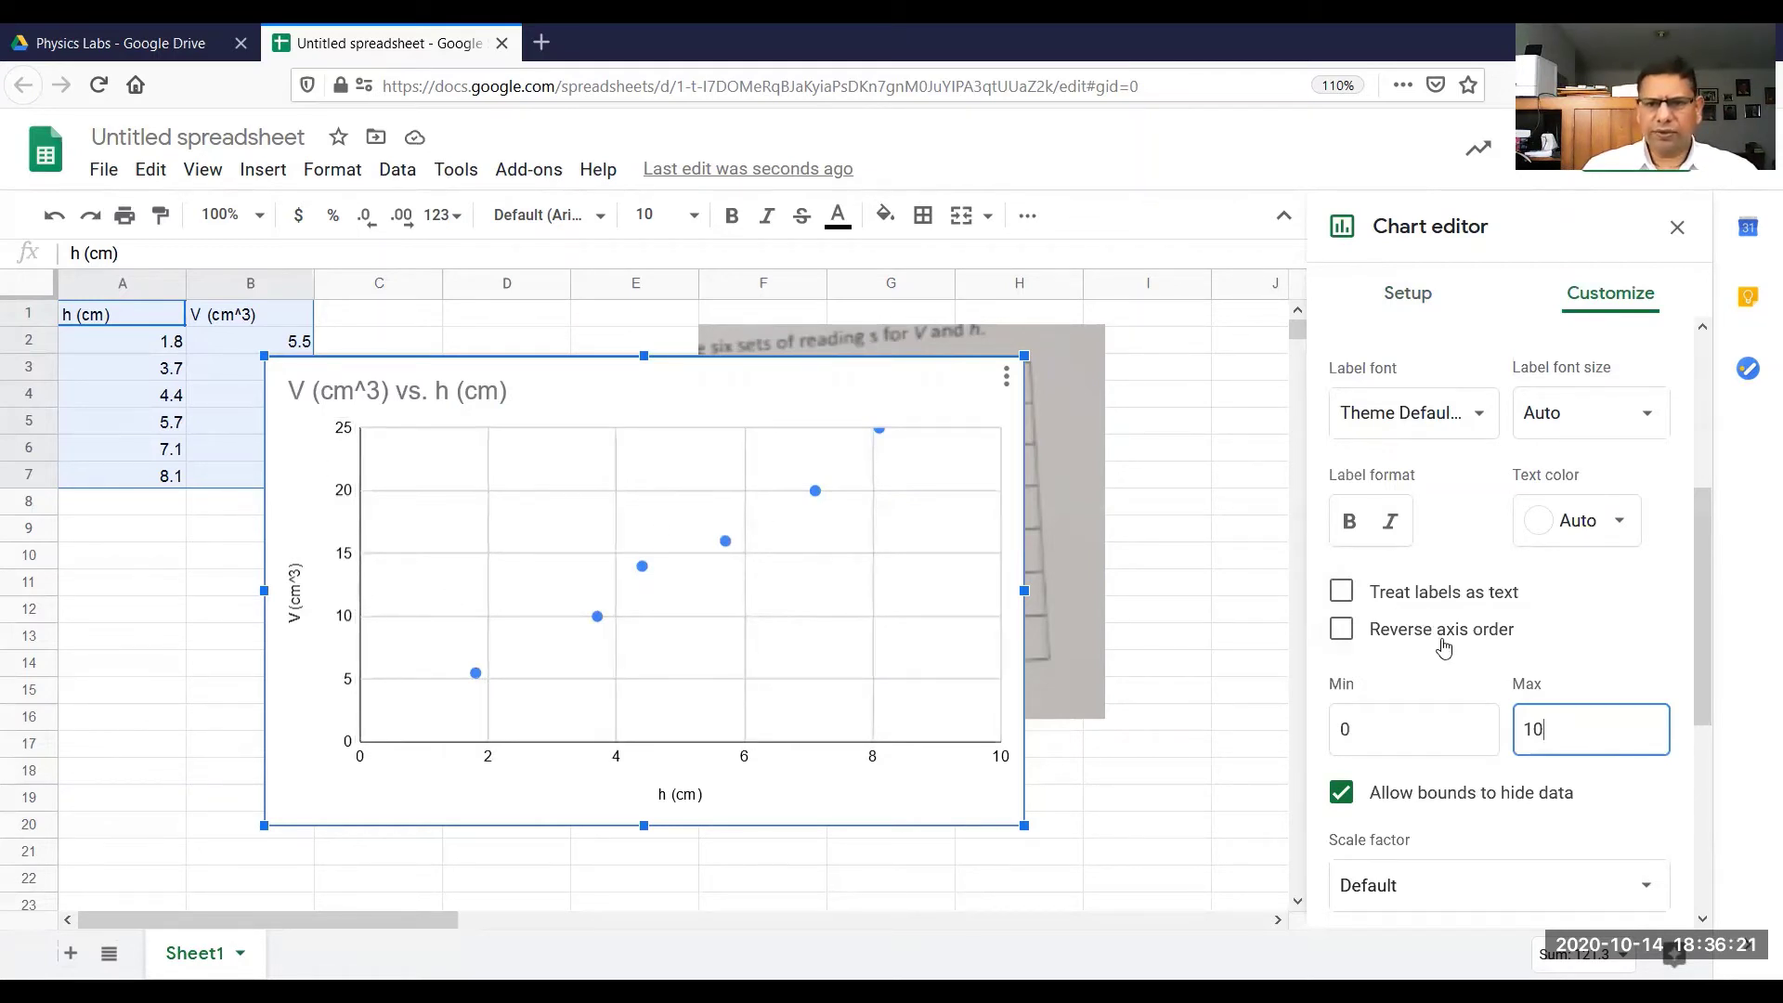
Step: Set the maximum of the chart's vertical axis to 30
scroll(1441, 637, "down", 5)
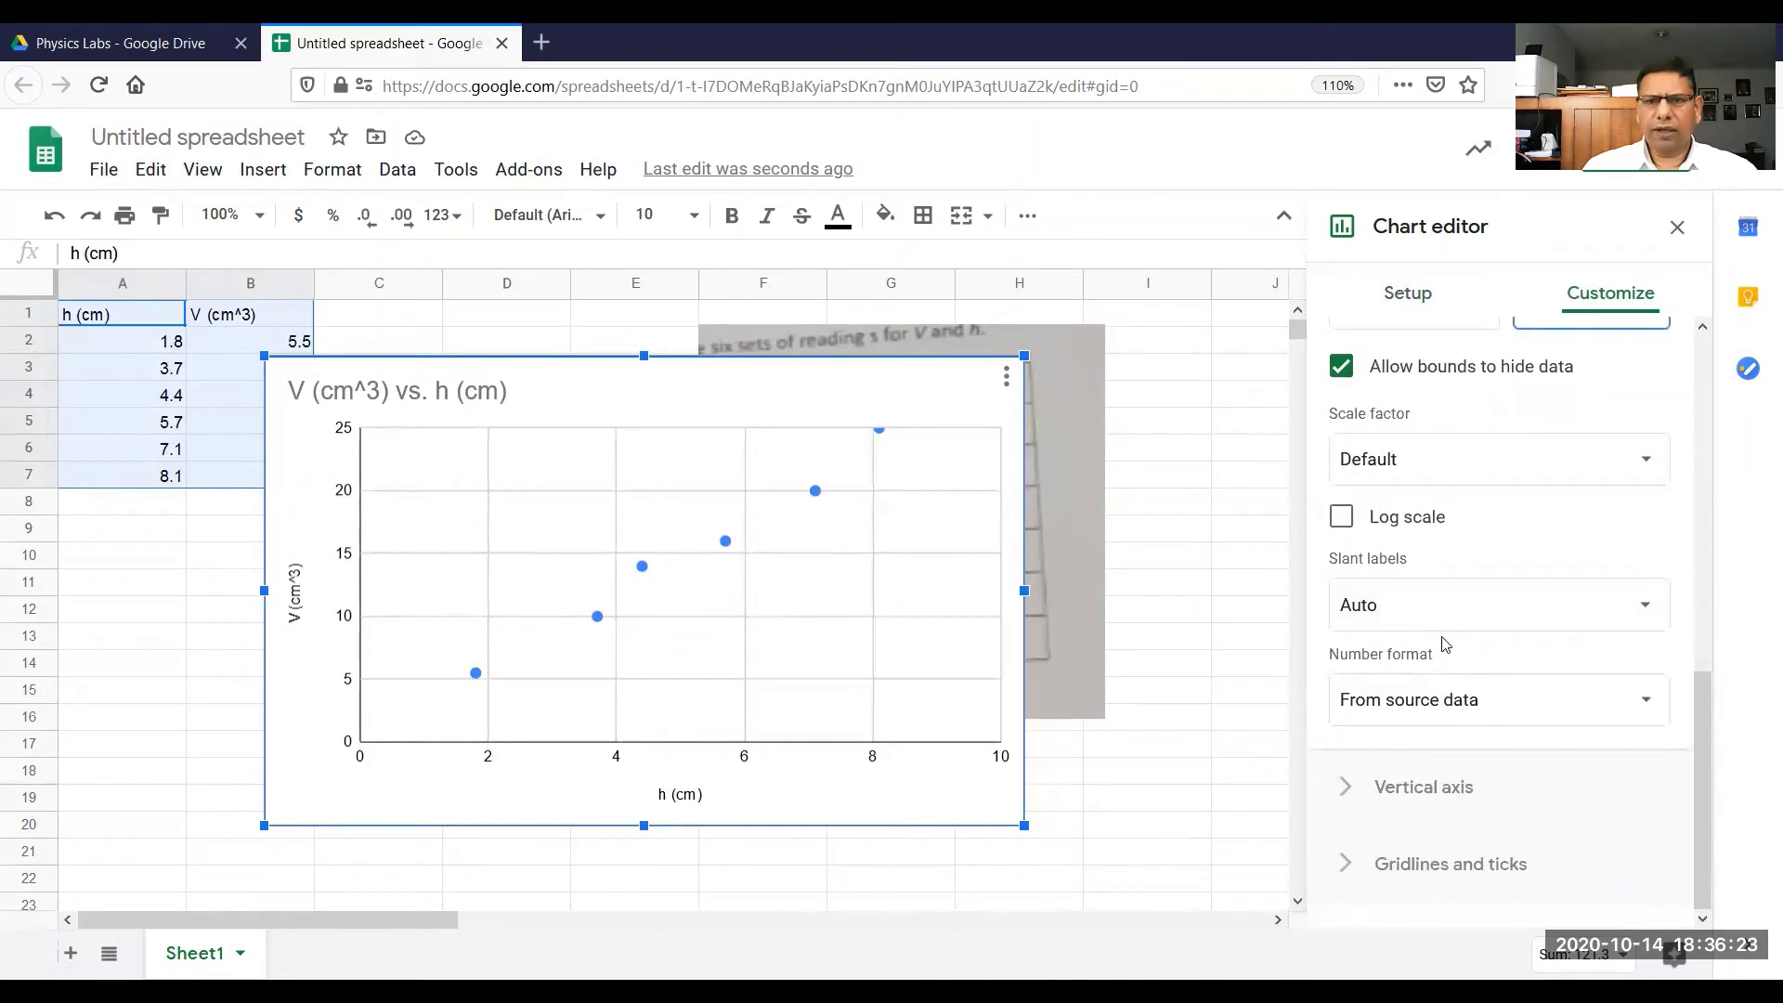
left_click(1421, 786)
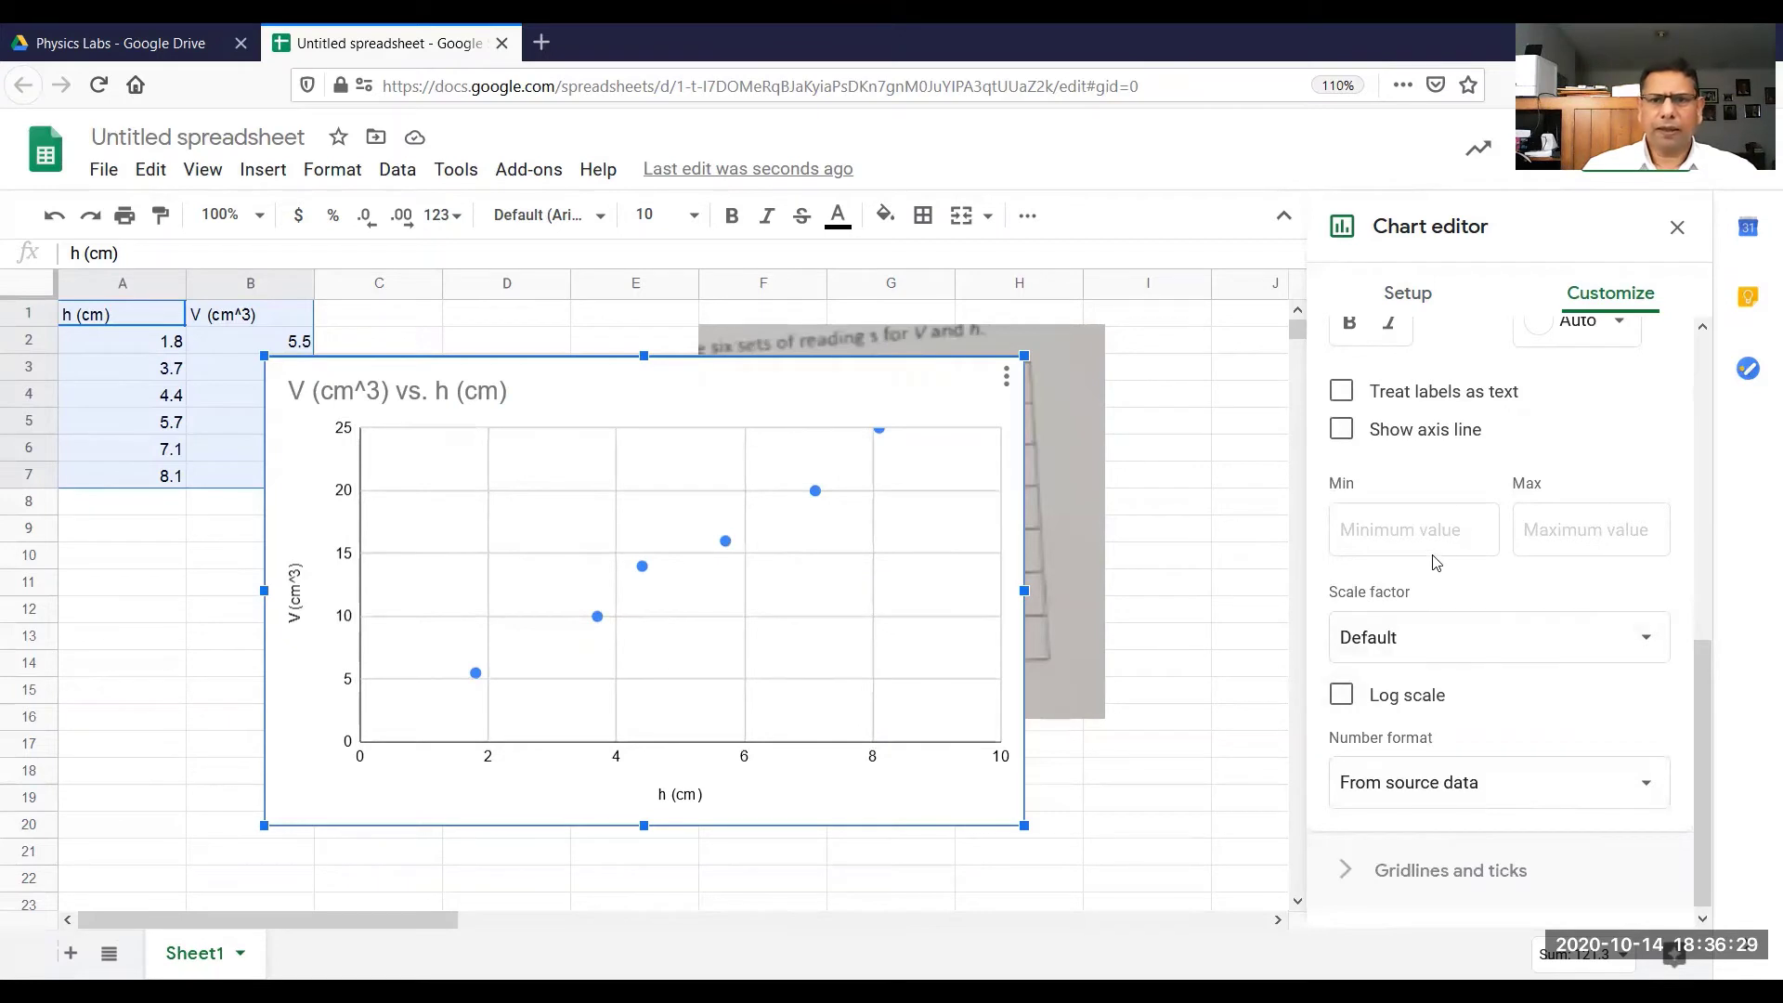
left_click(1576, 527)
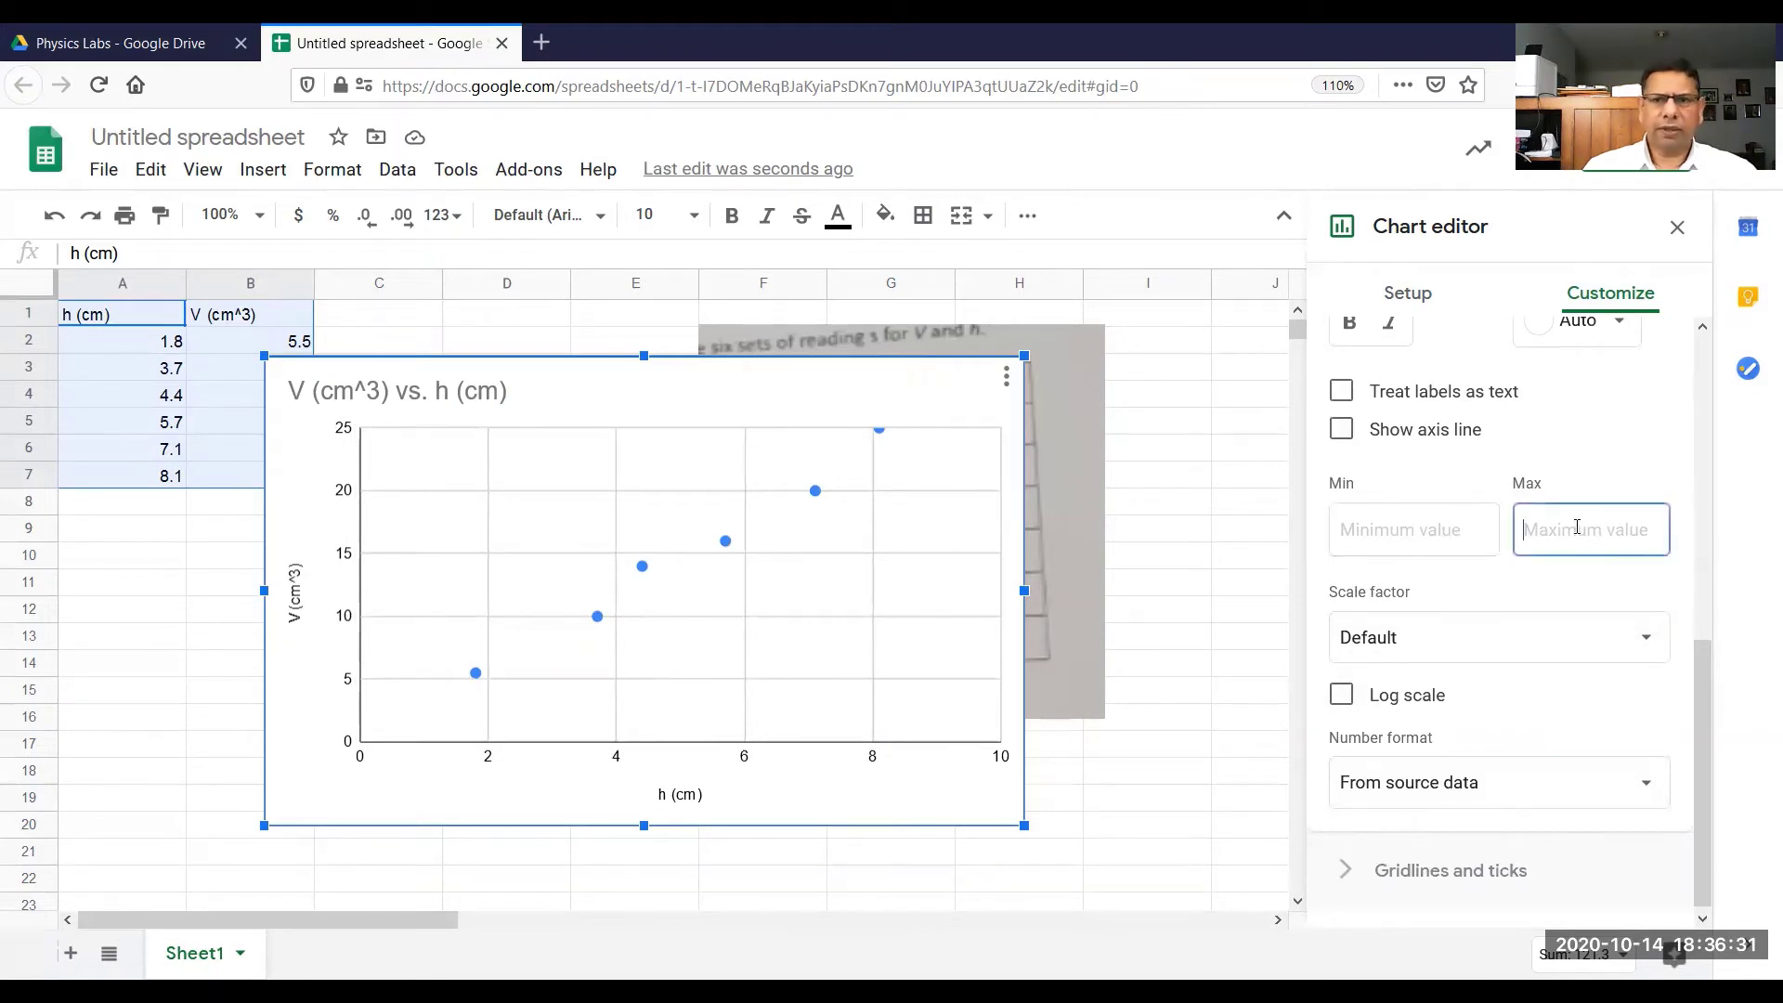
type("30")
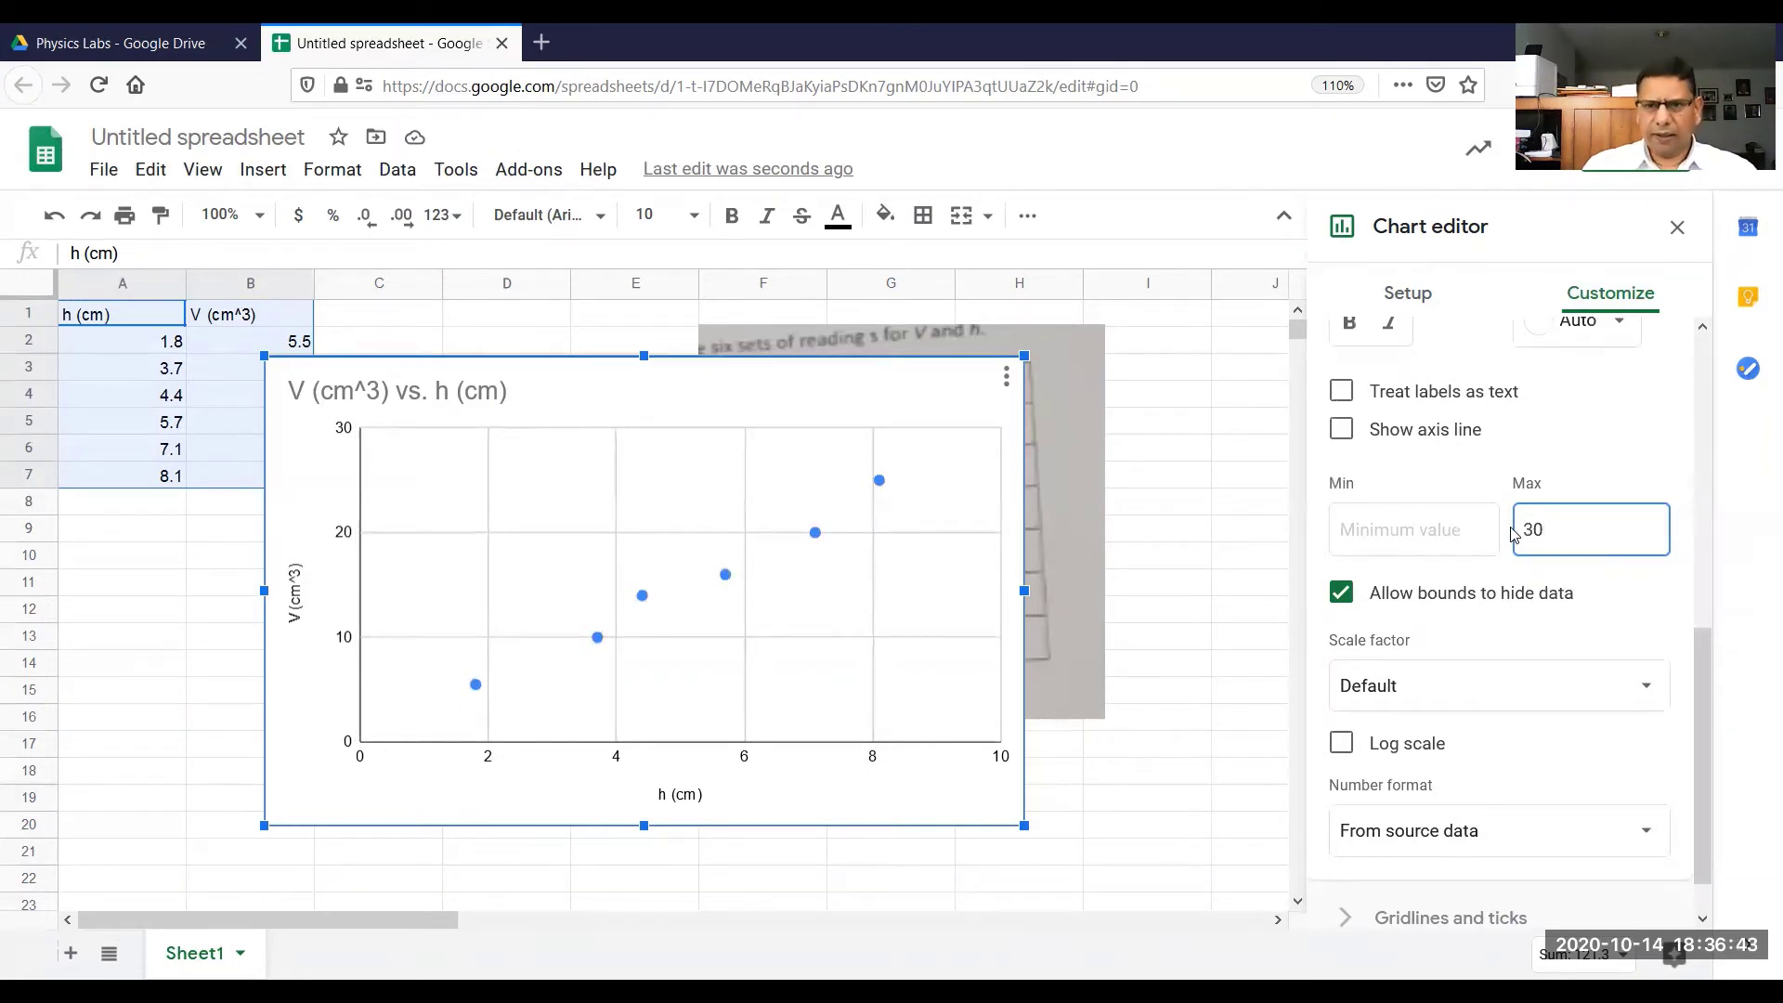
Step: Add a trendline to the V (cm^3) series of the scatter chart
scroll(1512, 534, "down", 1)
scroll(1511, 536, "up", 4)
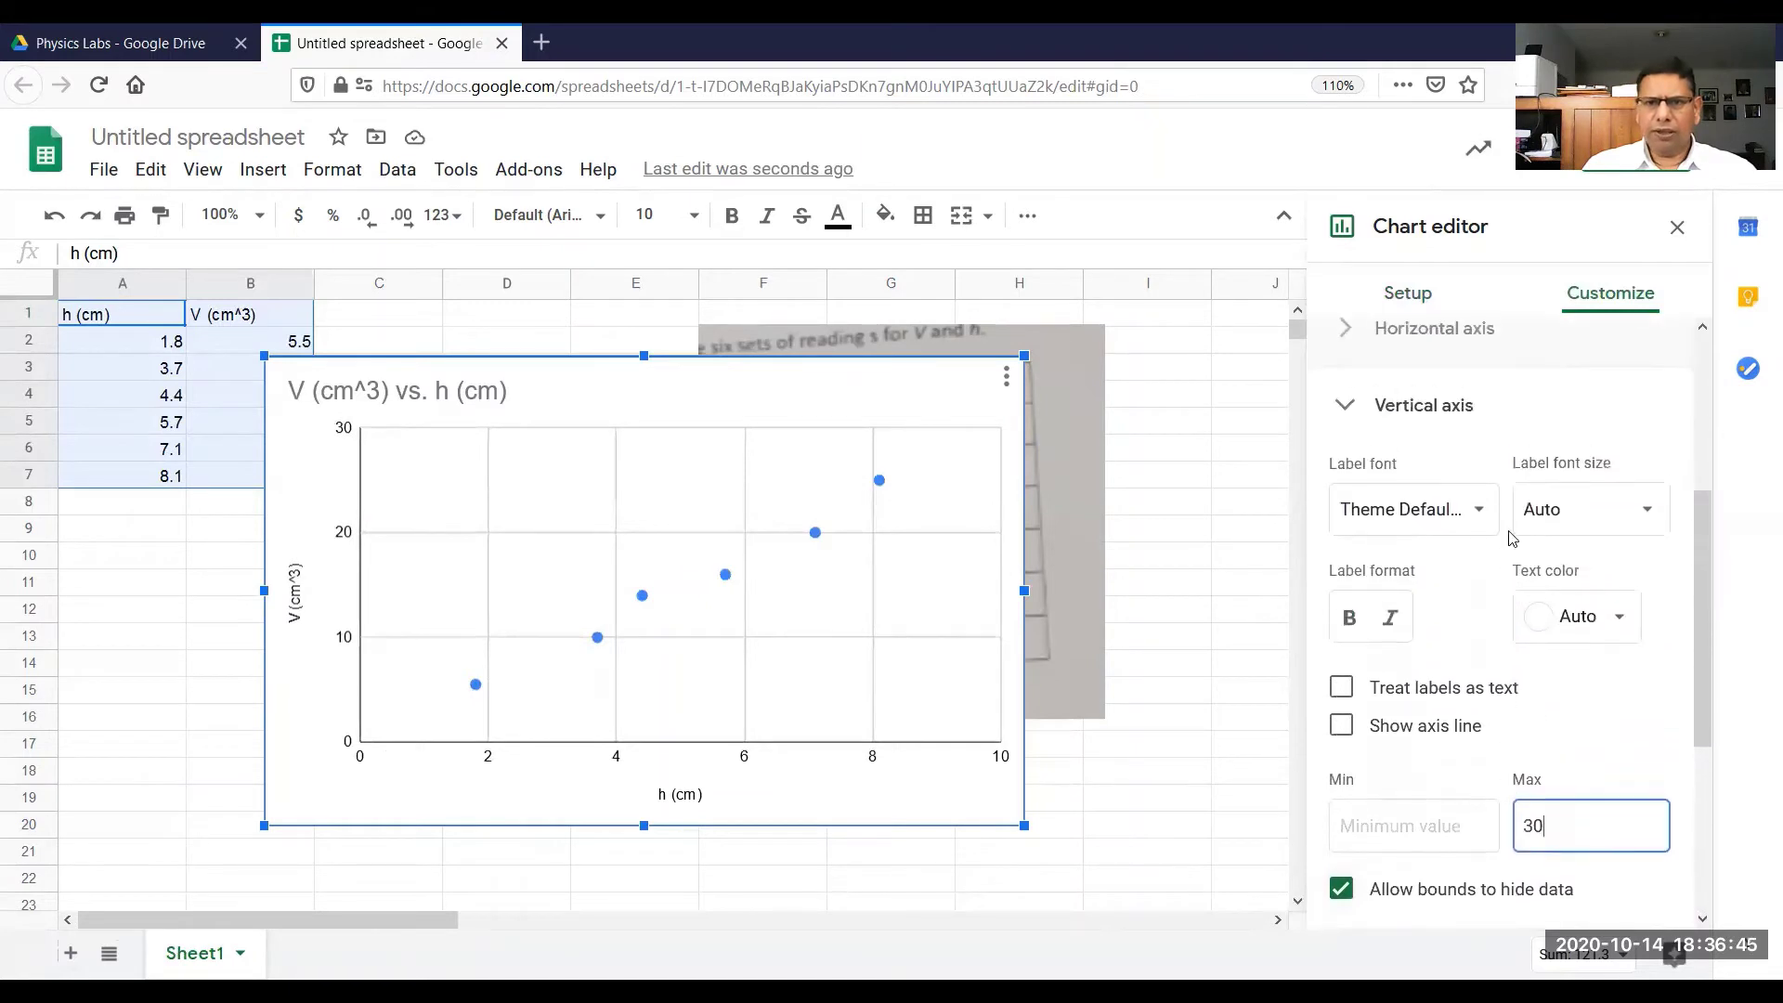
scroll(1505, 536, "up", 3)
scroll(1495, 527, "up", 1)
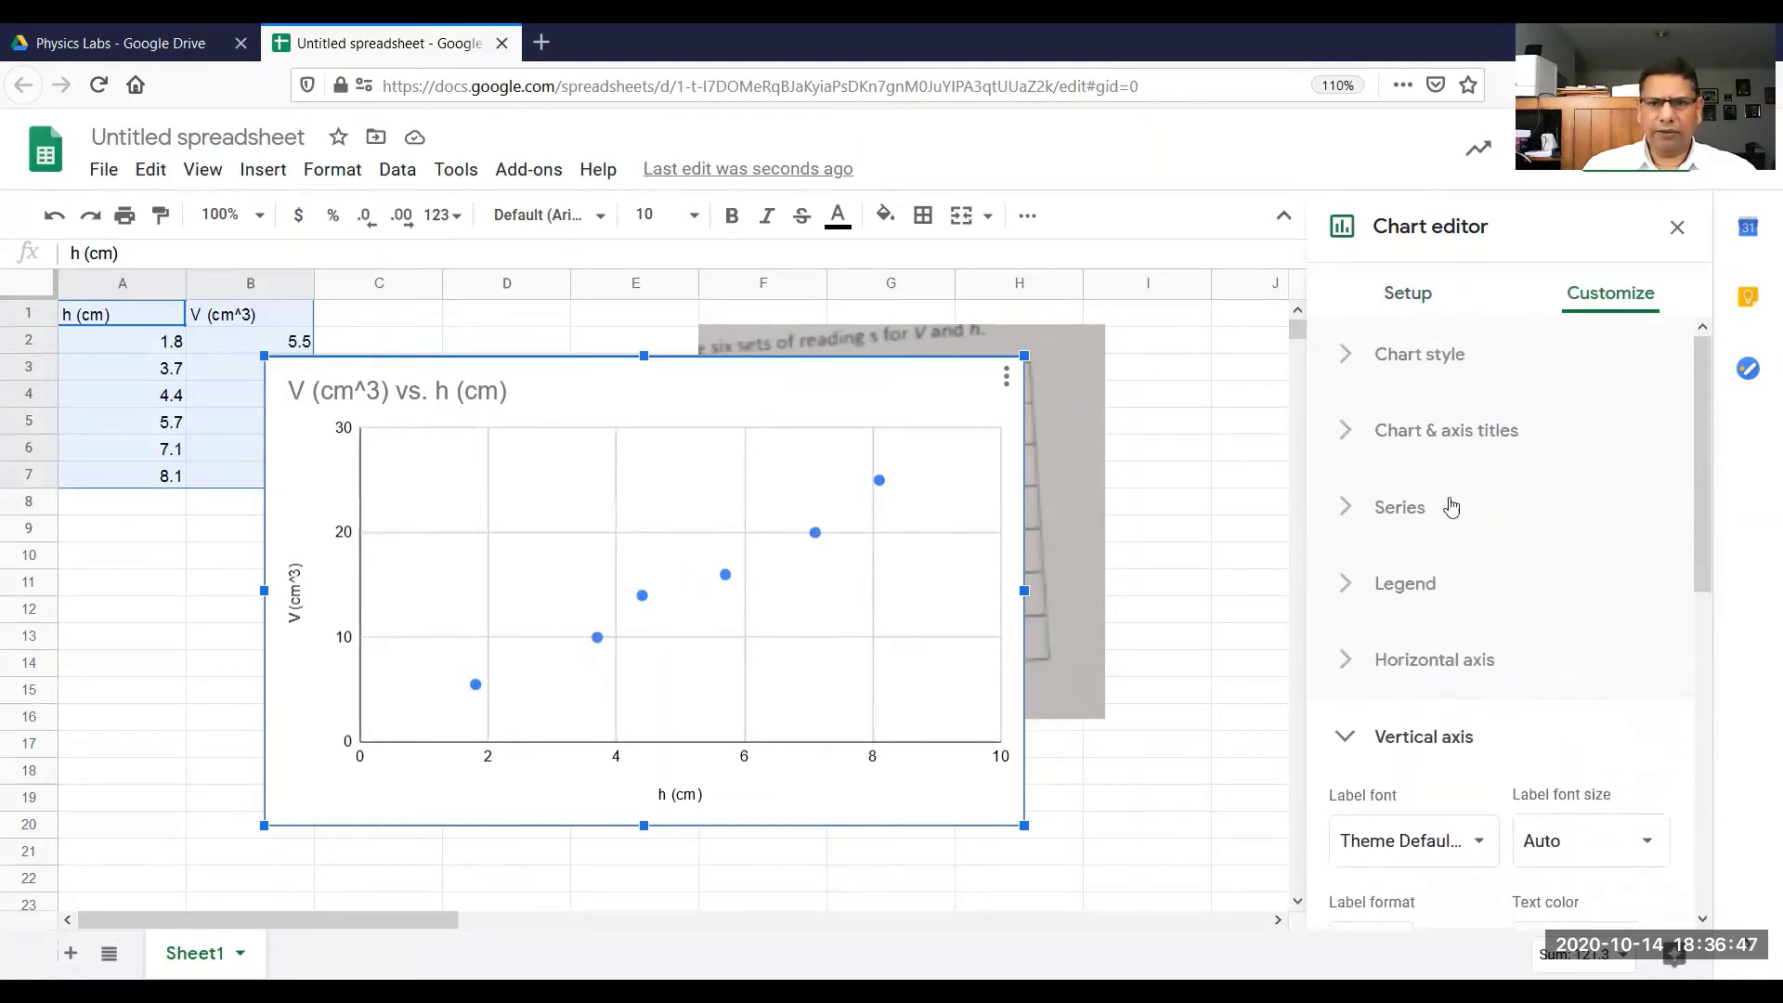
left_click(1393, 509)
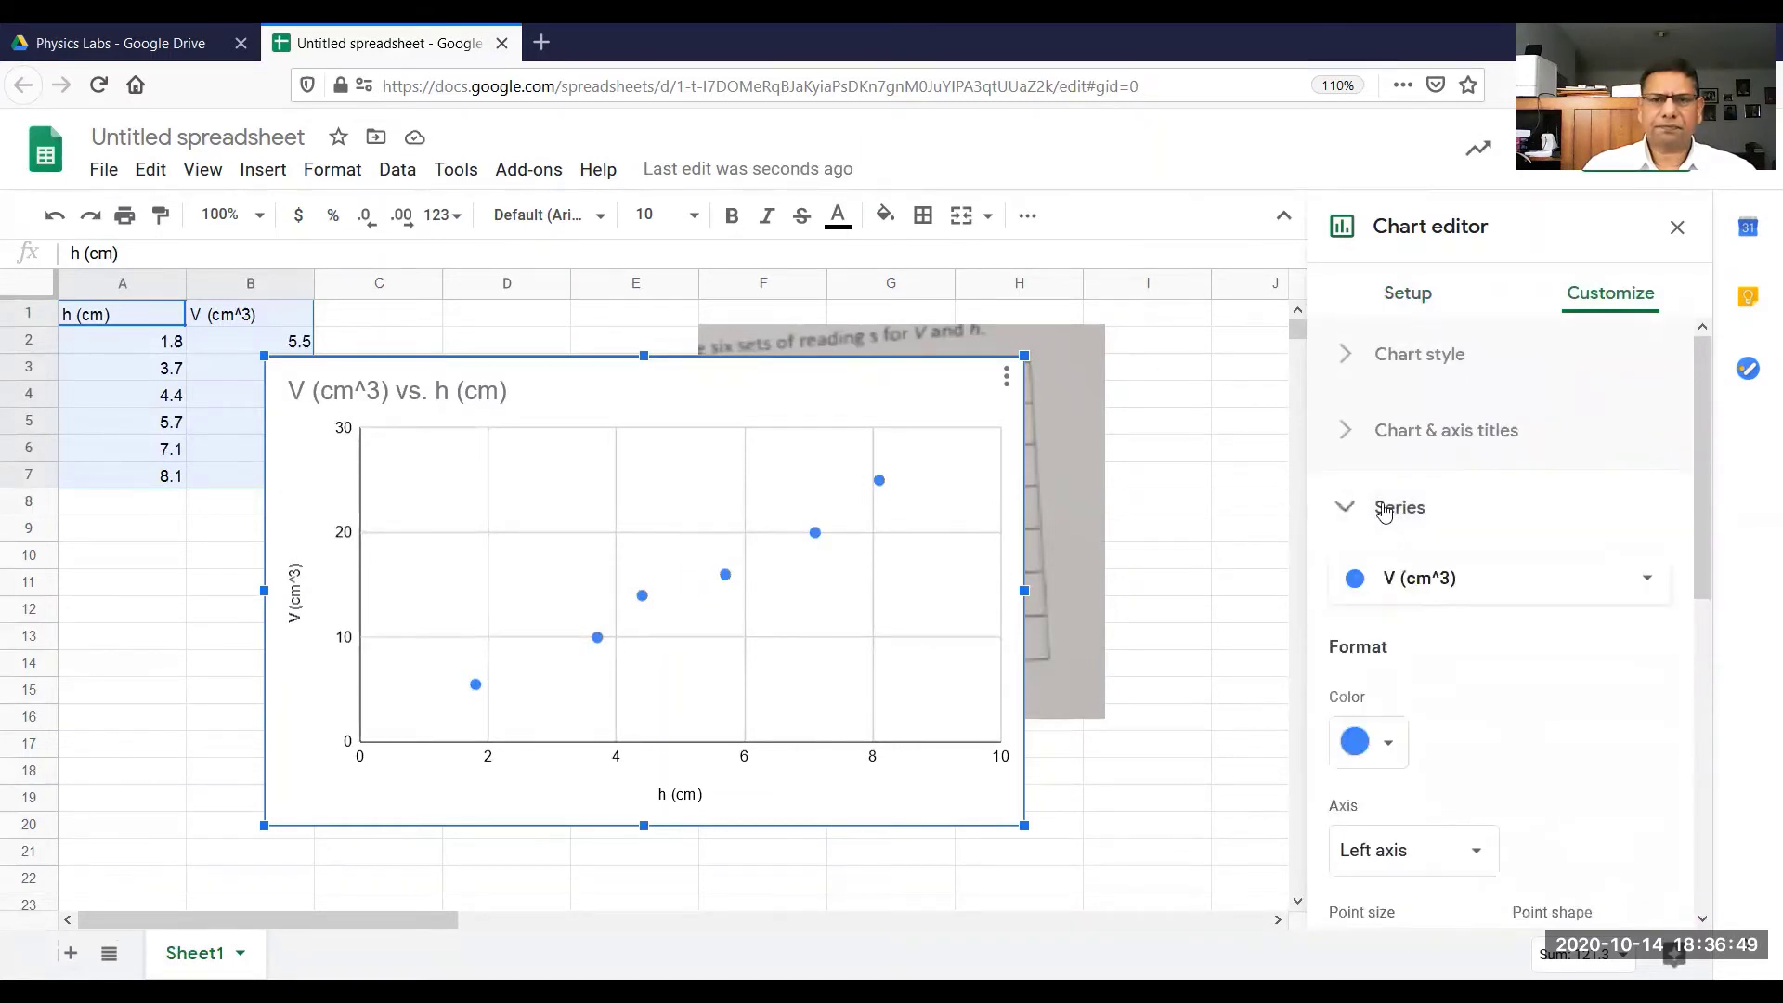
scroll(1486, 695, "down", 6)
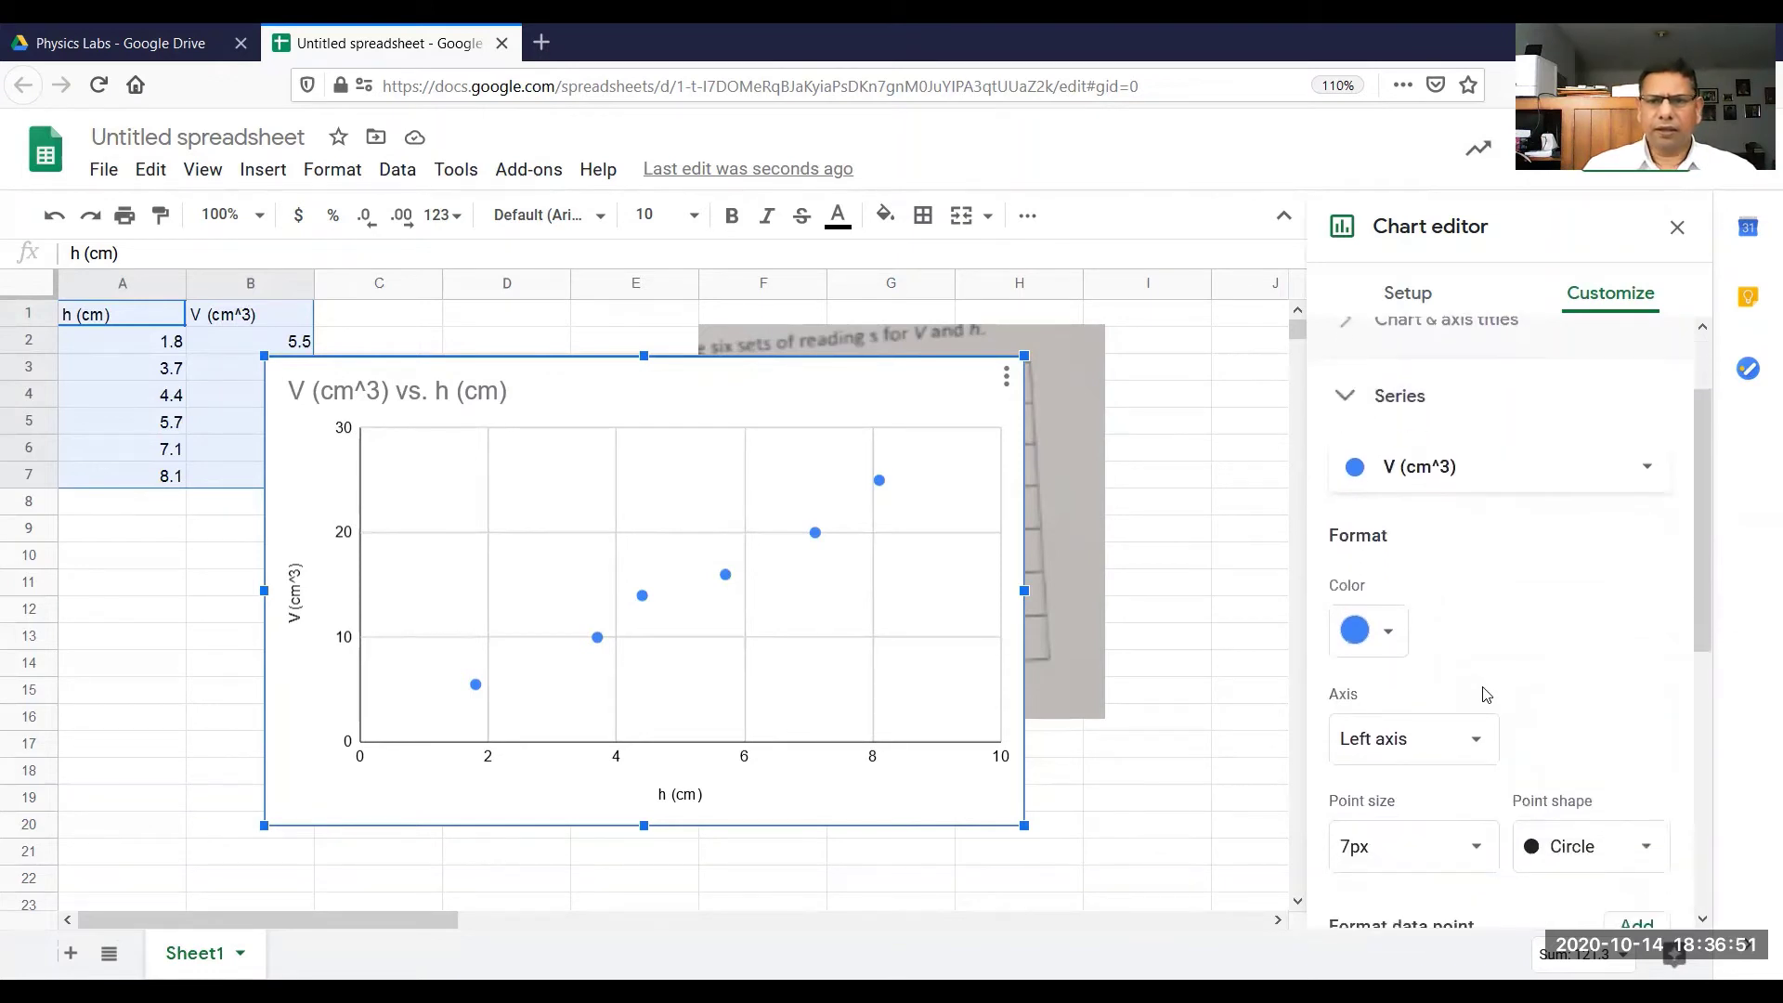
scroll(1486, 694, "down", 1)
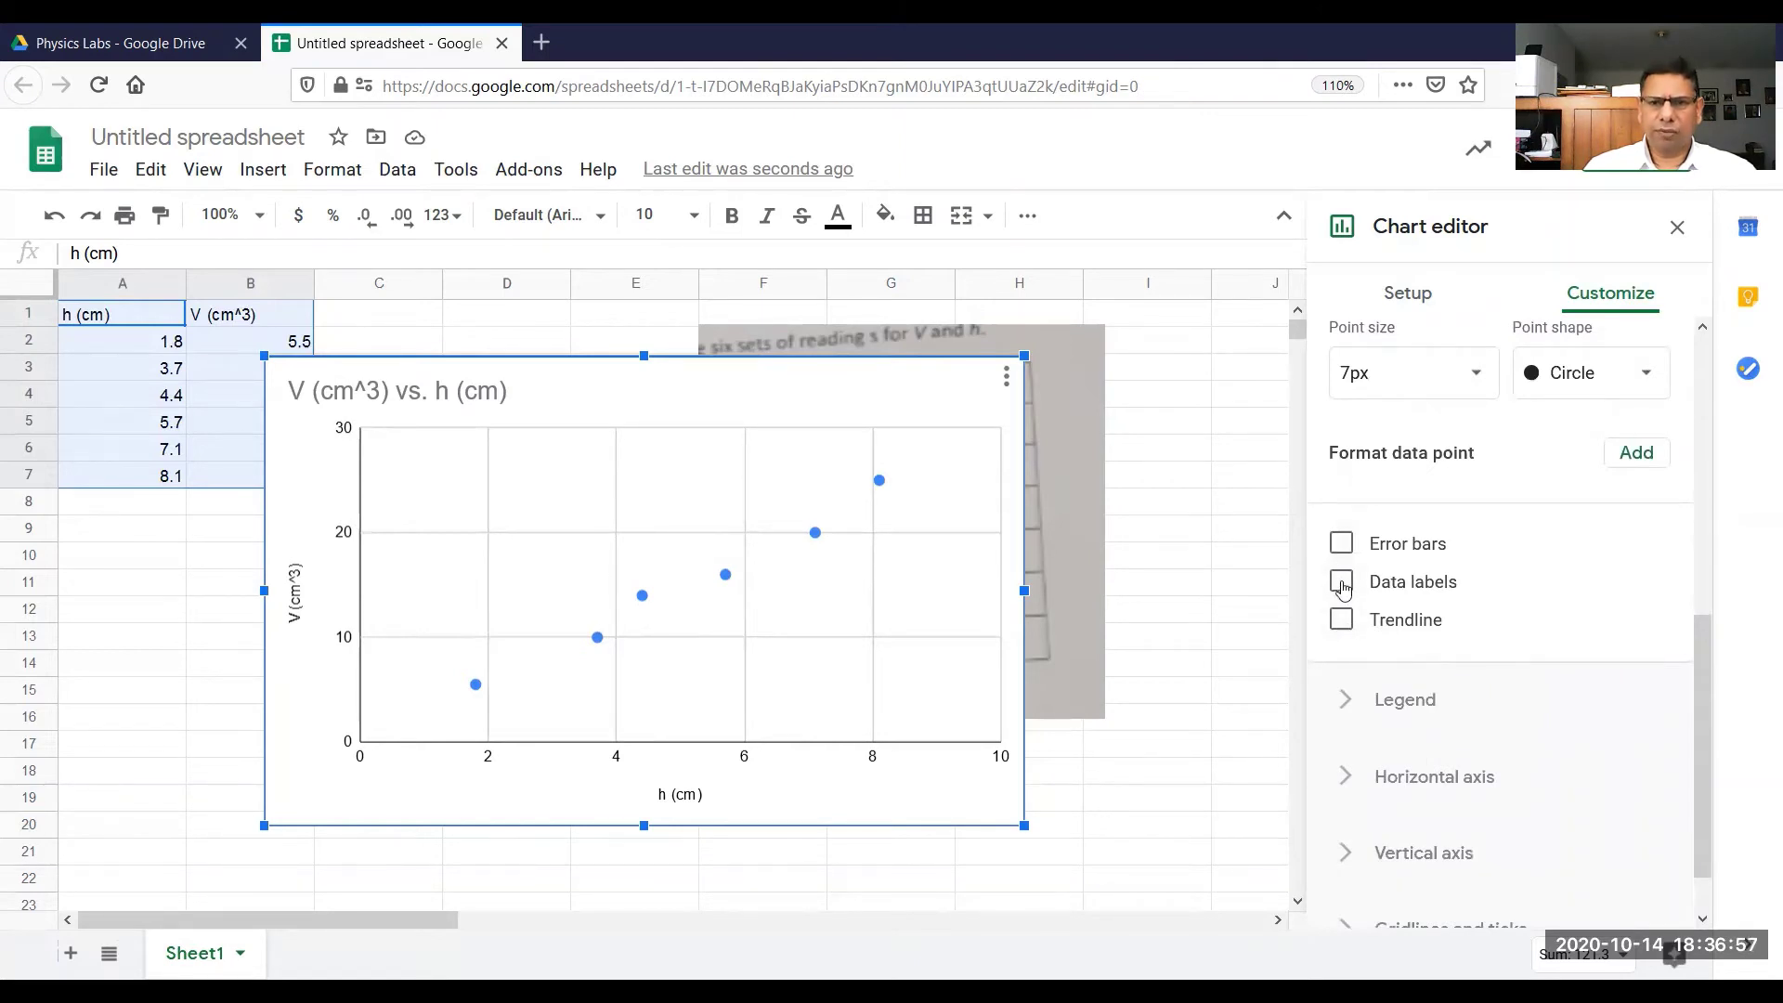
left_click(1340, 620)
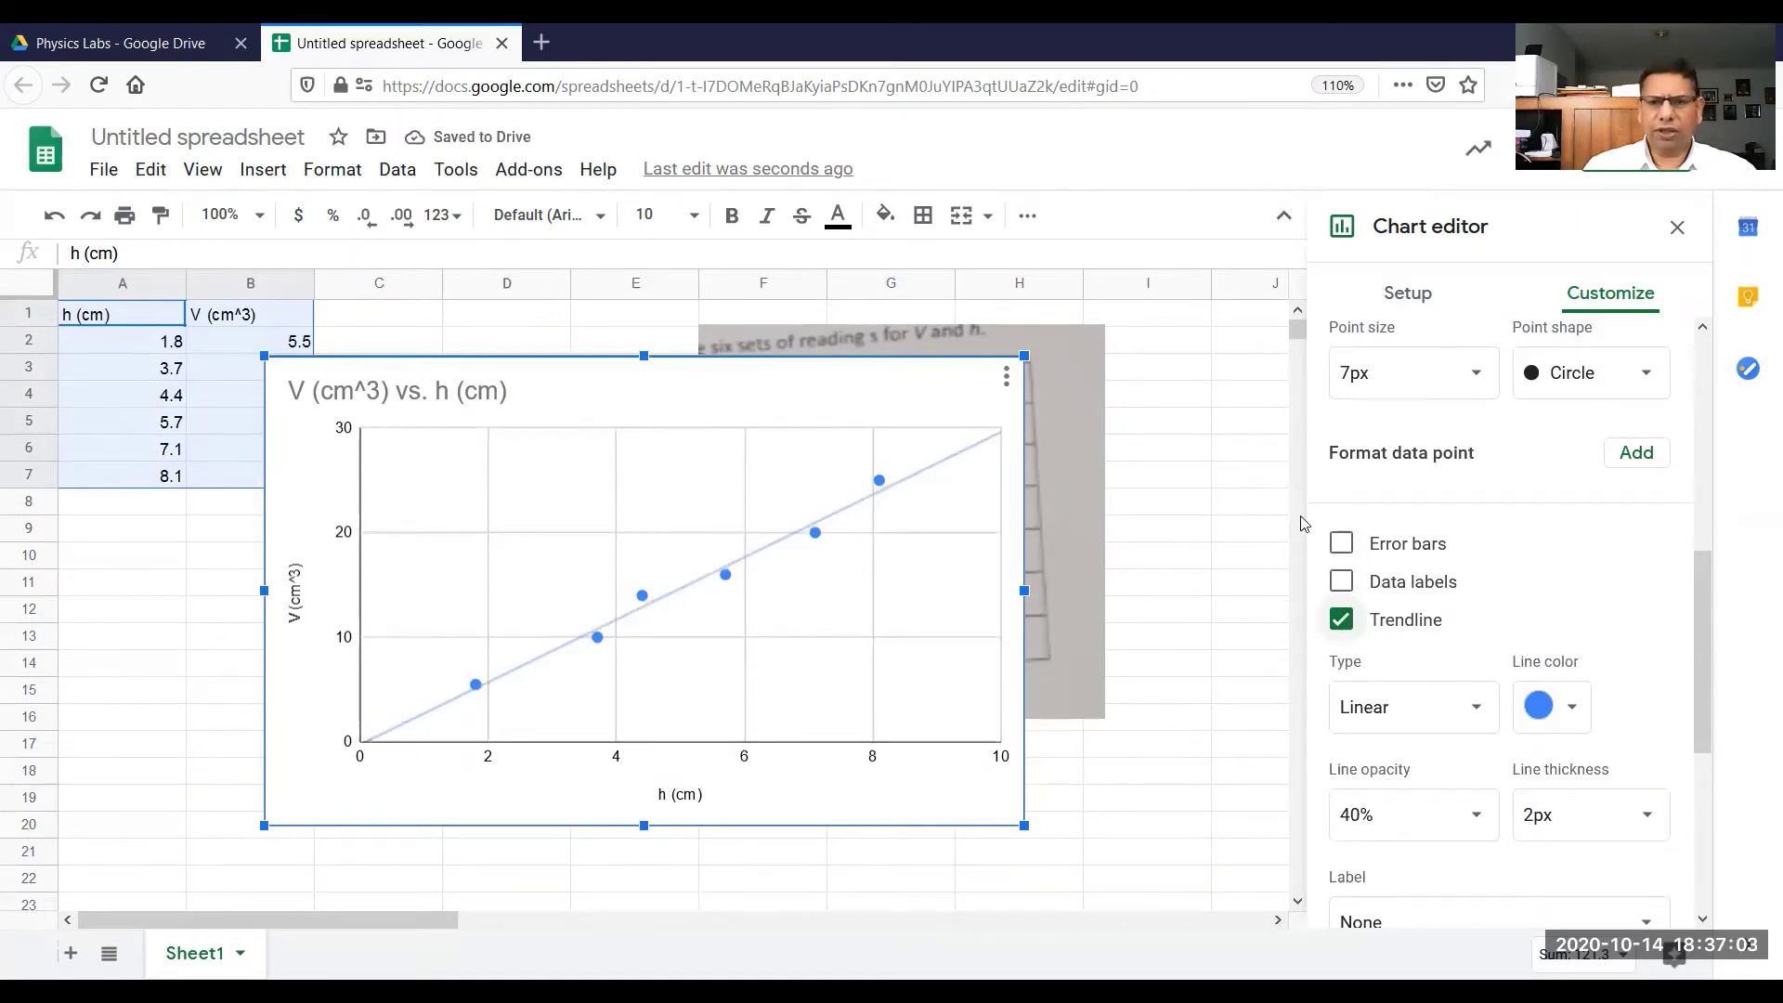
Step: Label the trendline with its equation using the Use Equation option
scroll(1503, 600, "down", 4)
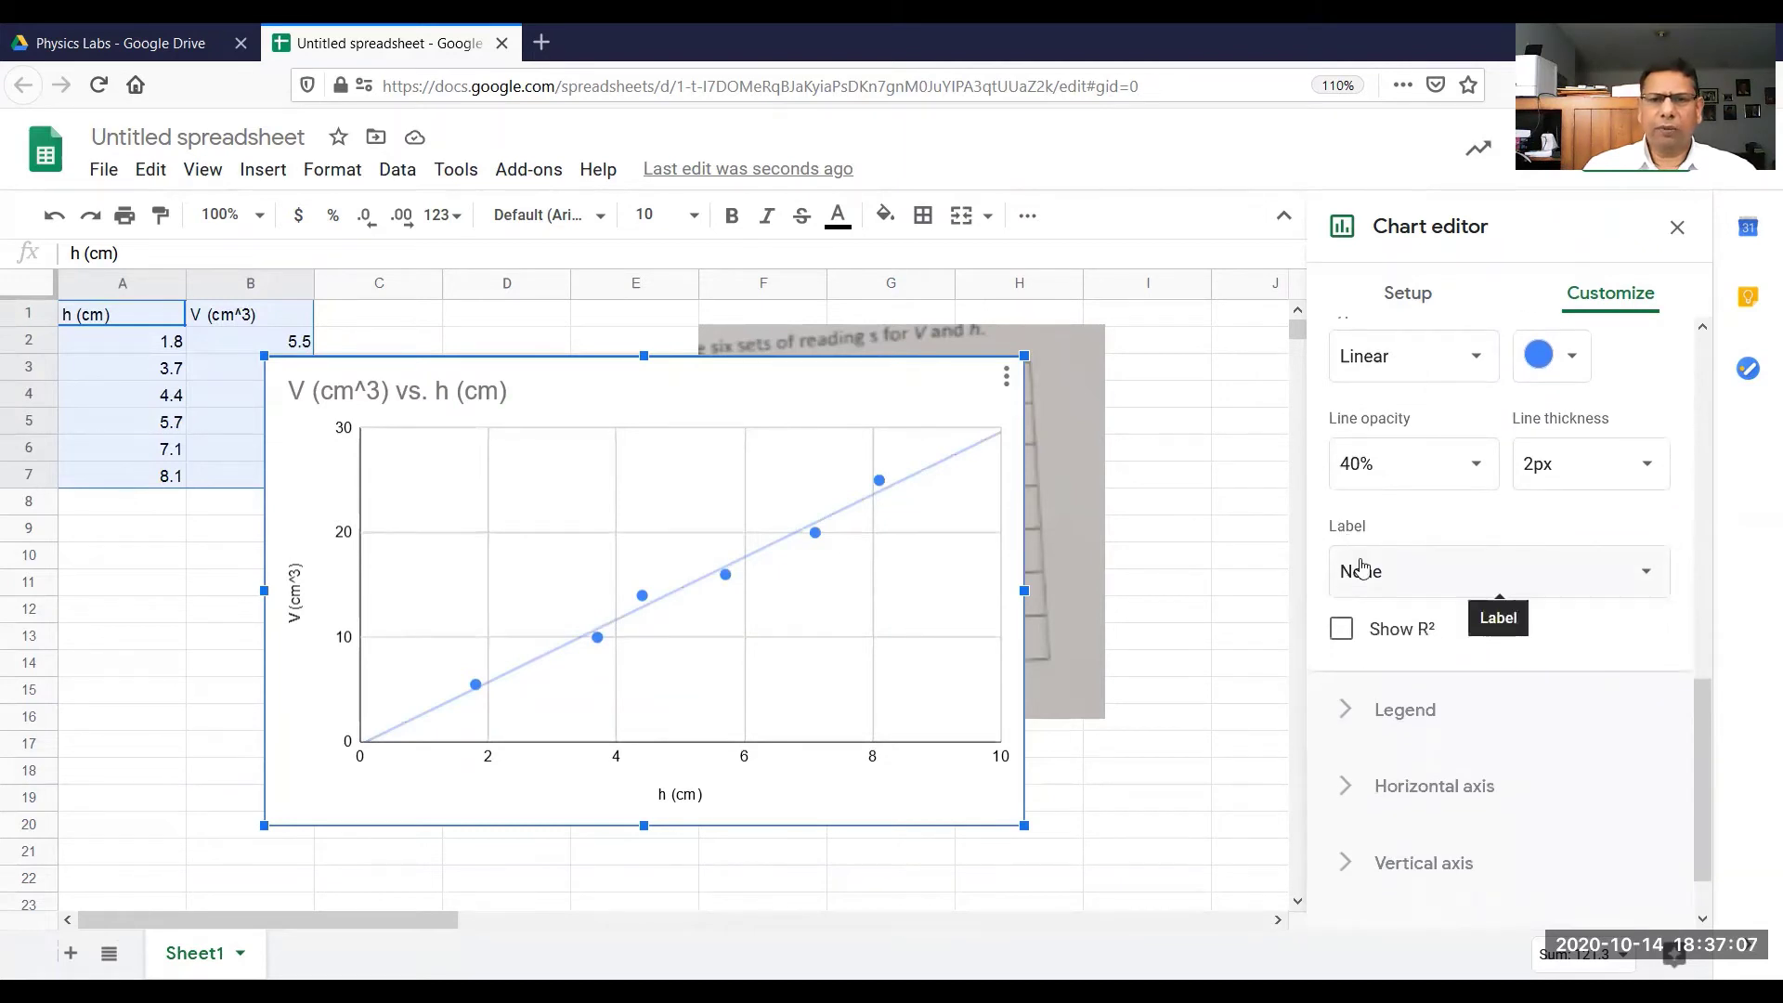
left_click(1362, 573)
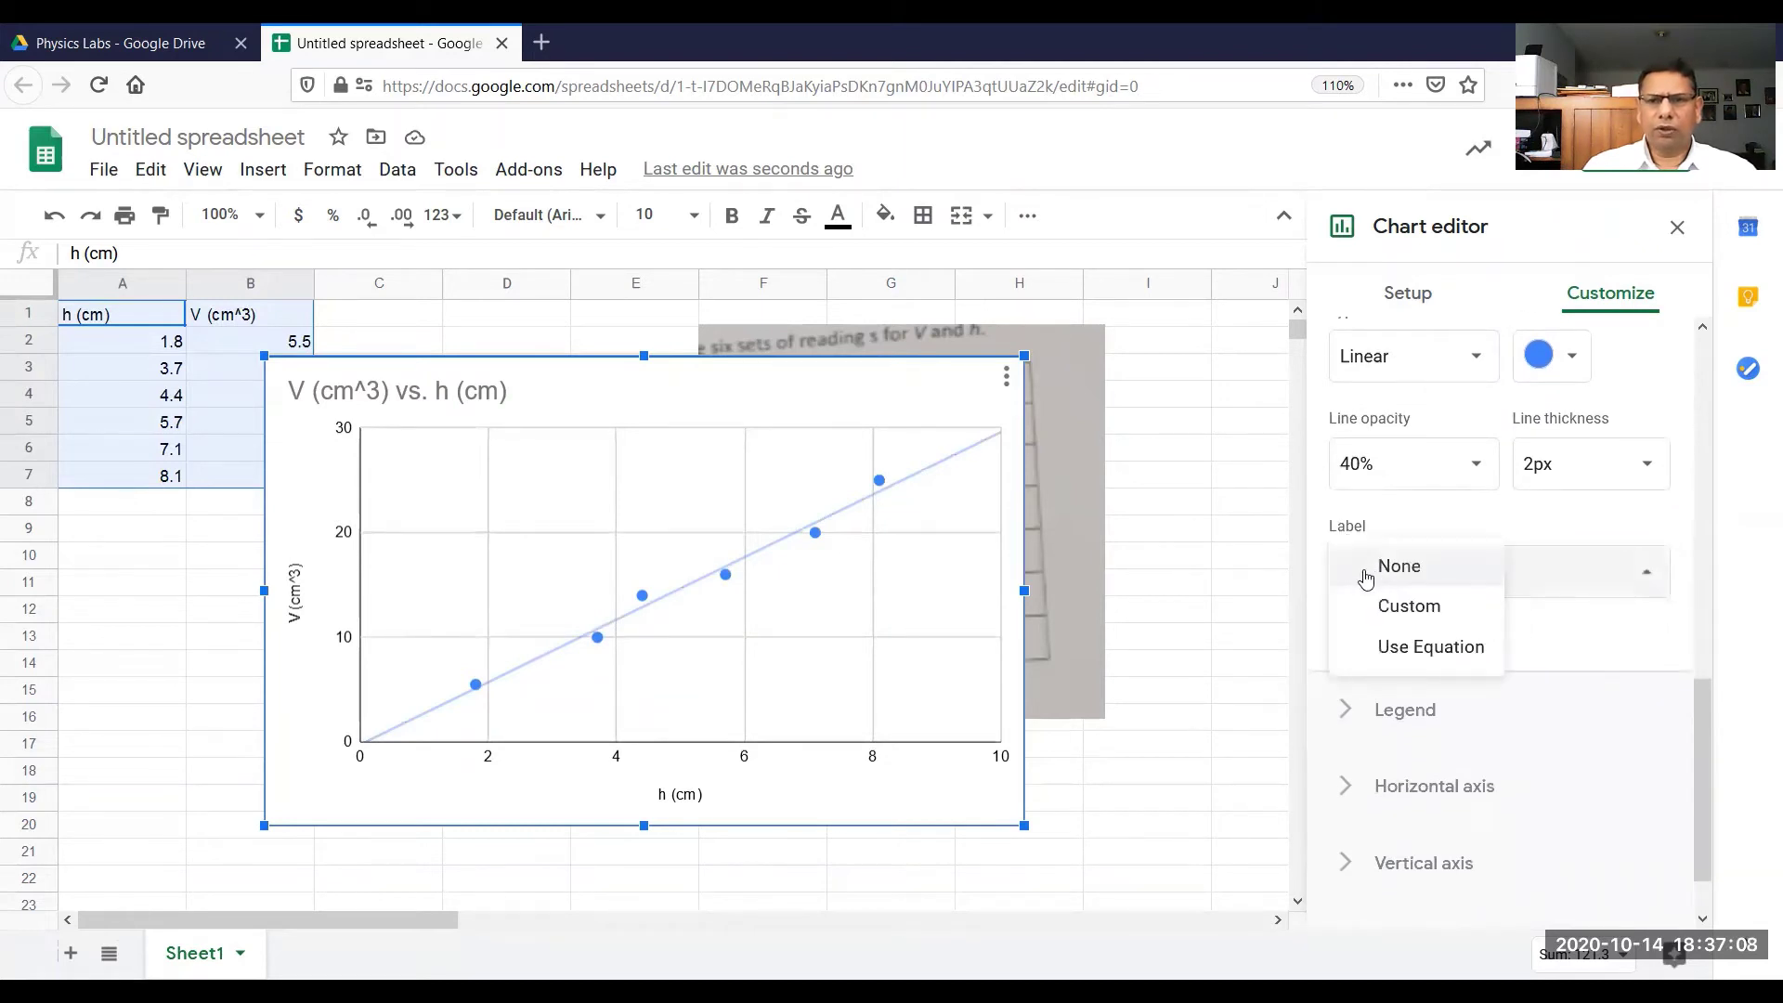
left_click(1430, 648)
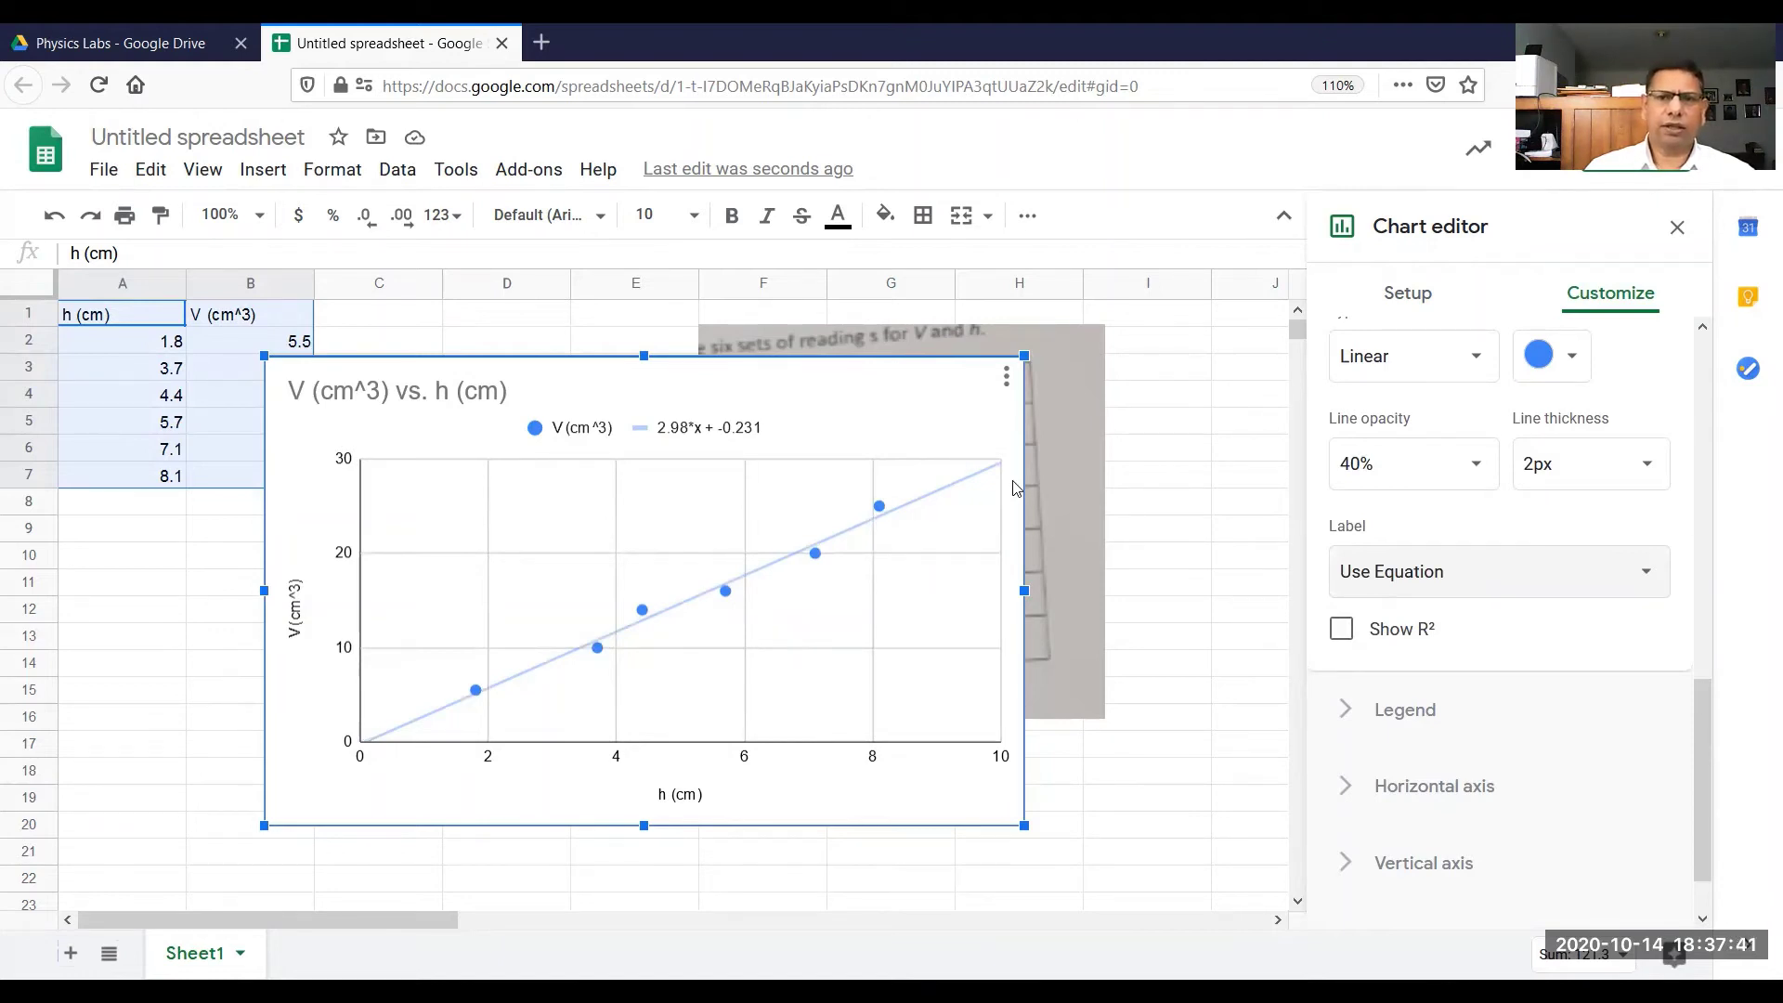
right_click(990, 430)
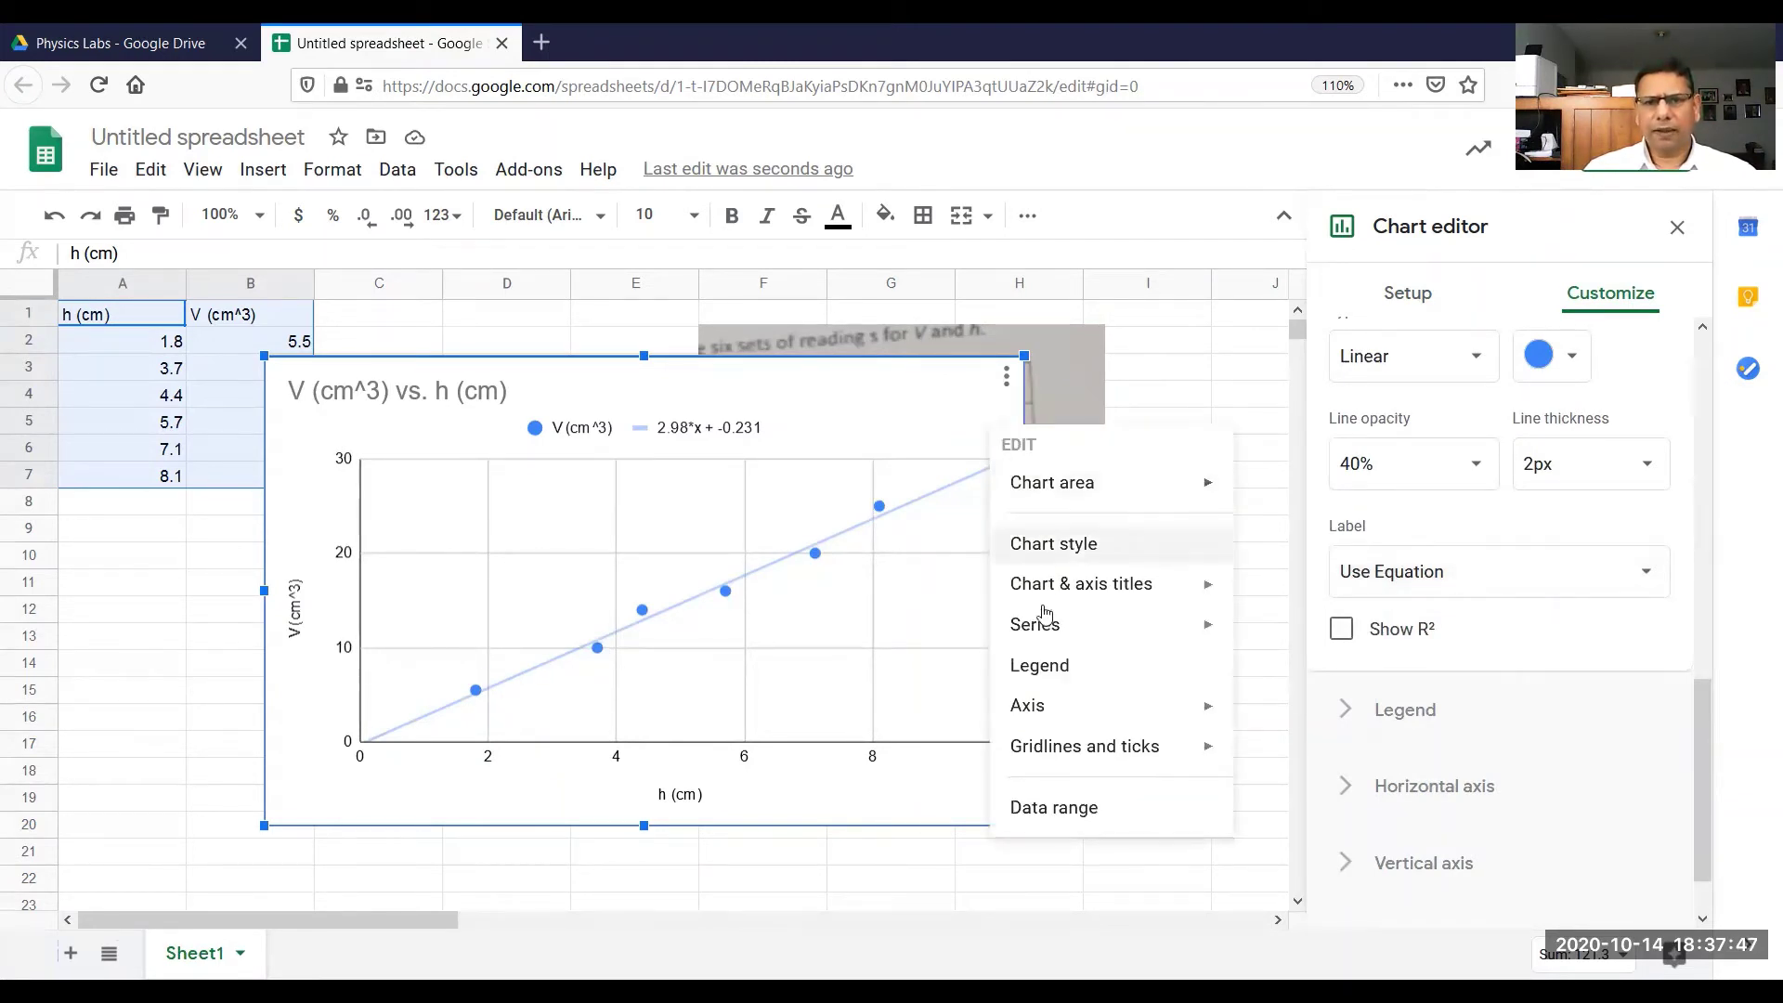
mouse_move(1084, 711)
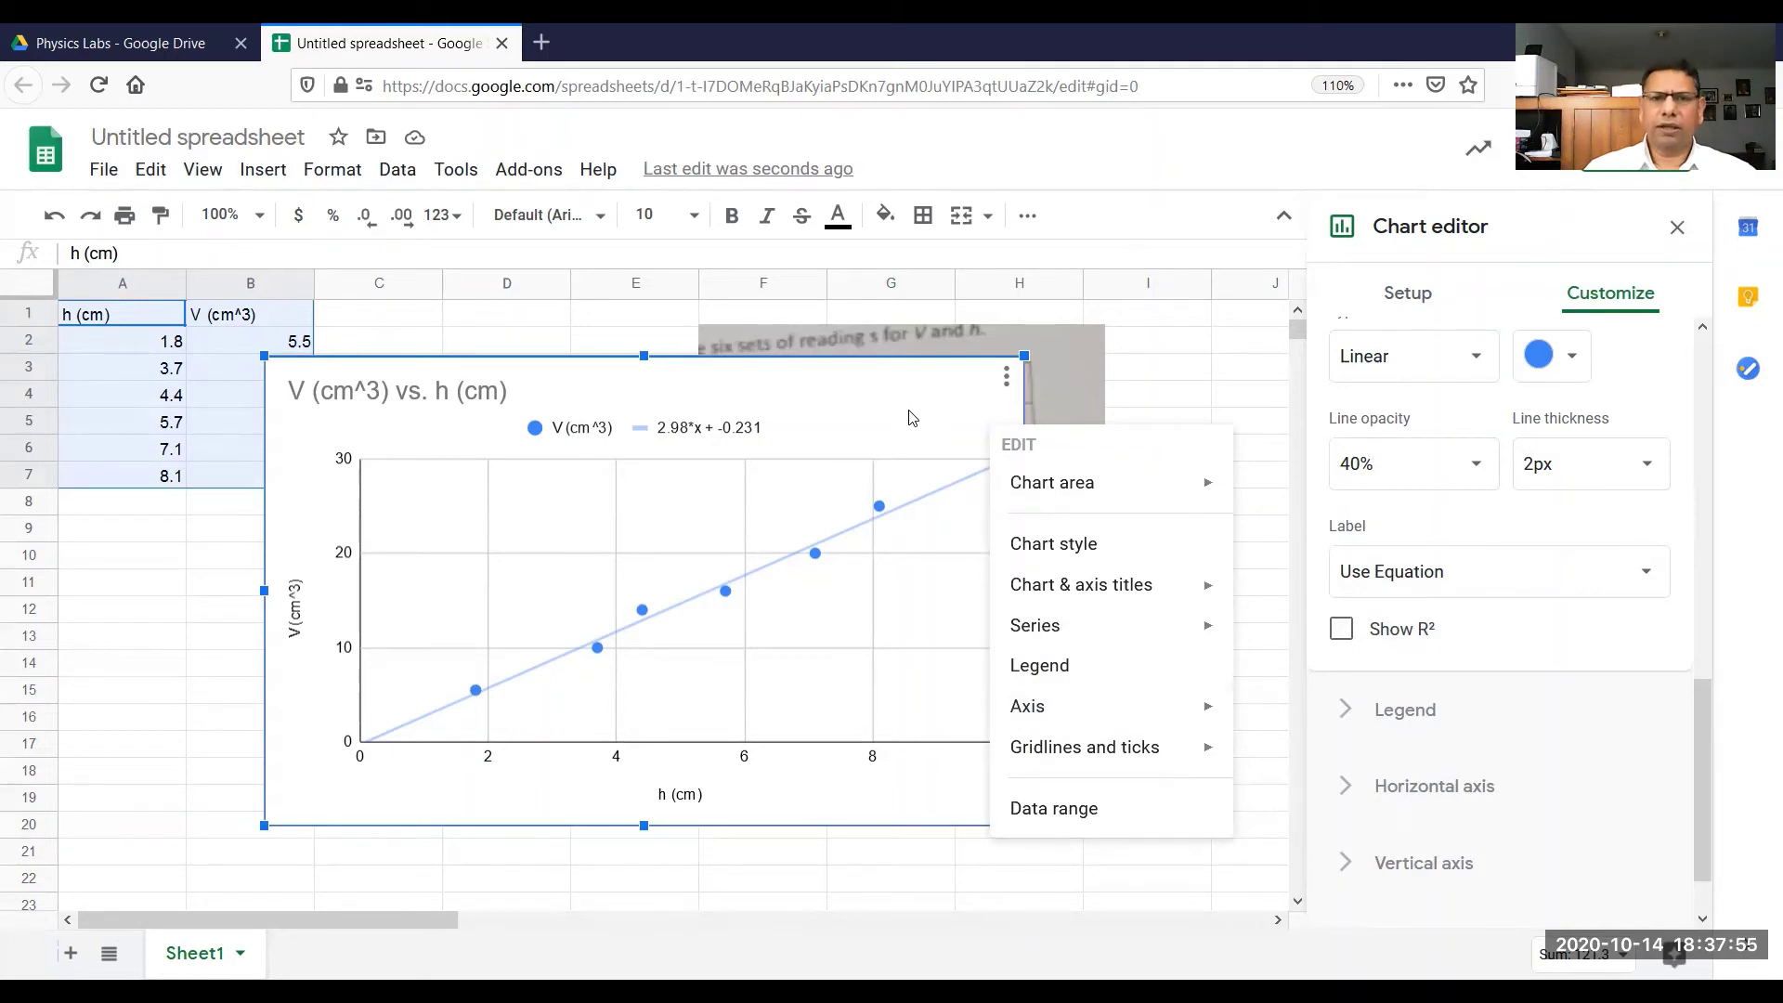
left_click(910, 418)
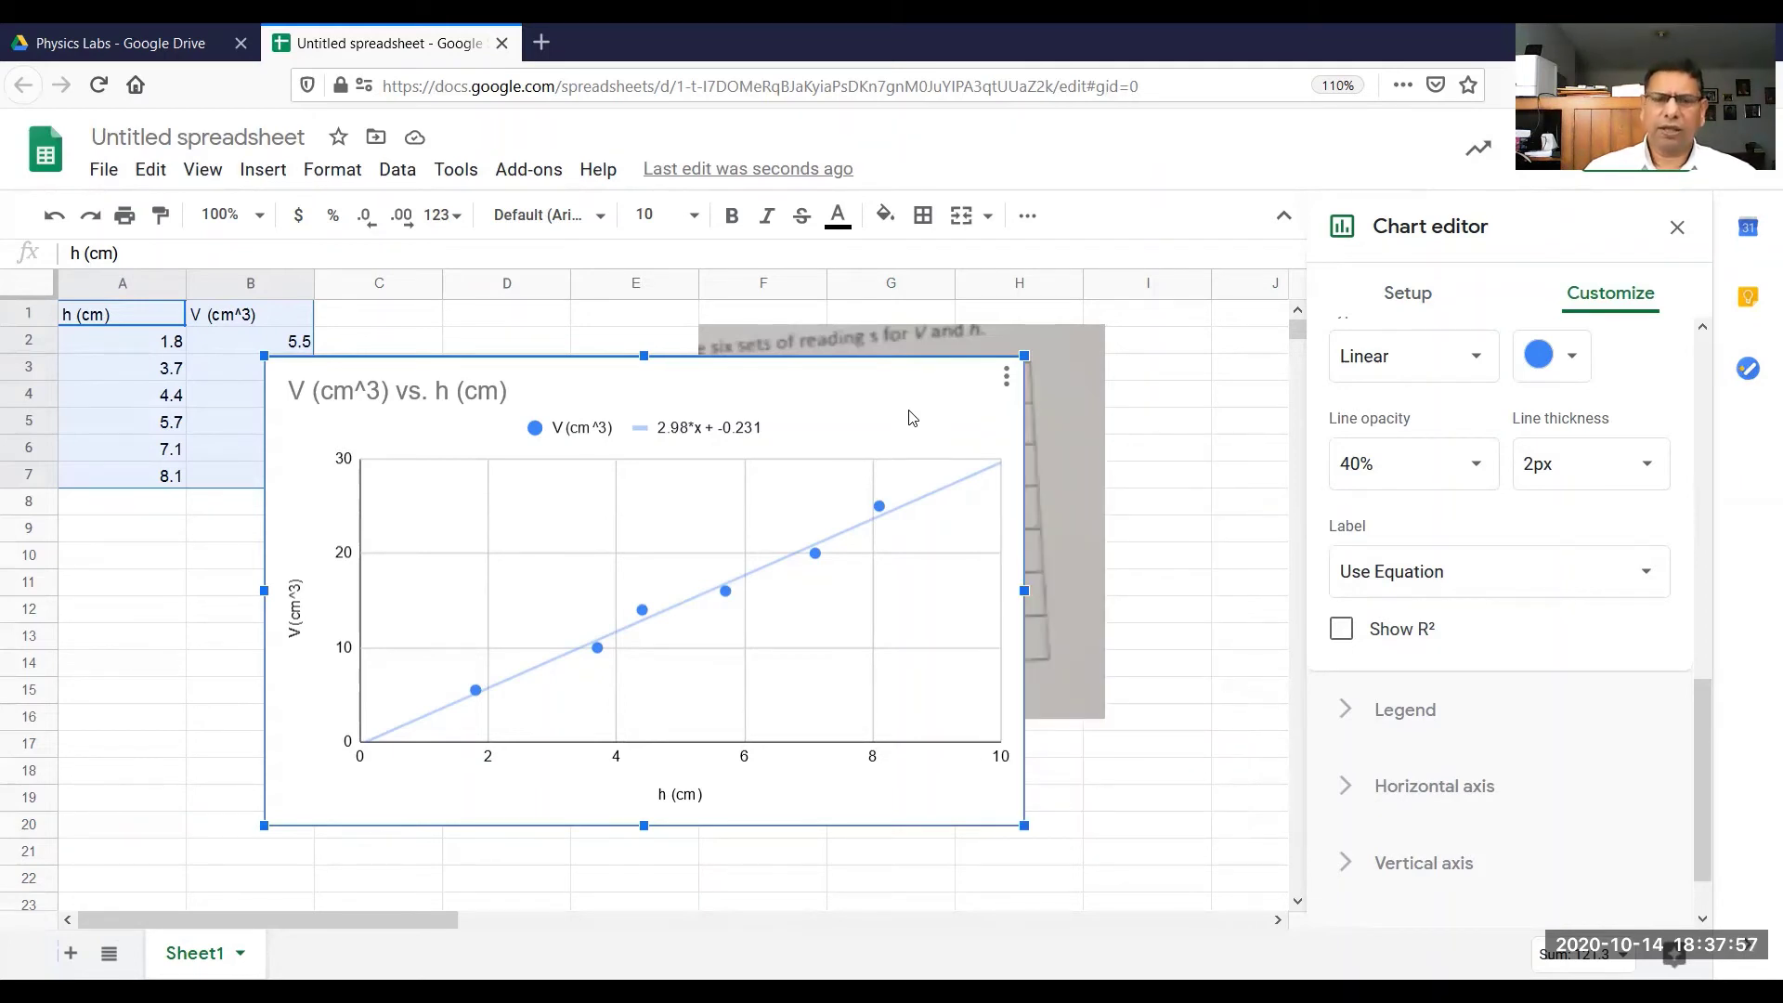
Step: Copy the finished chart and paste it unlinked under question 4 in the Google Docs lab document
left_click(146, 171)
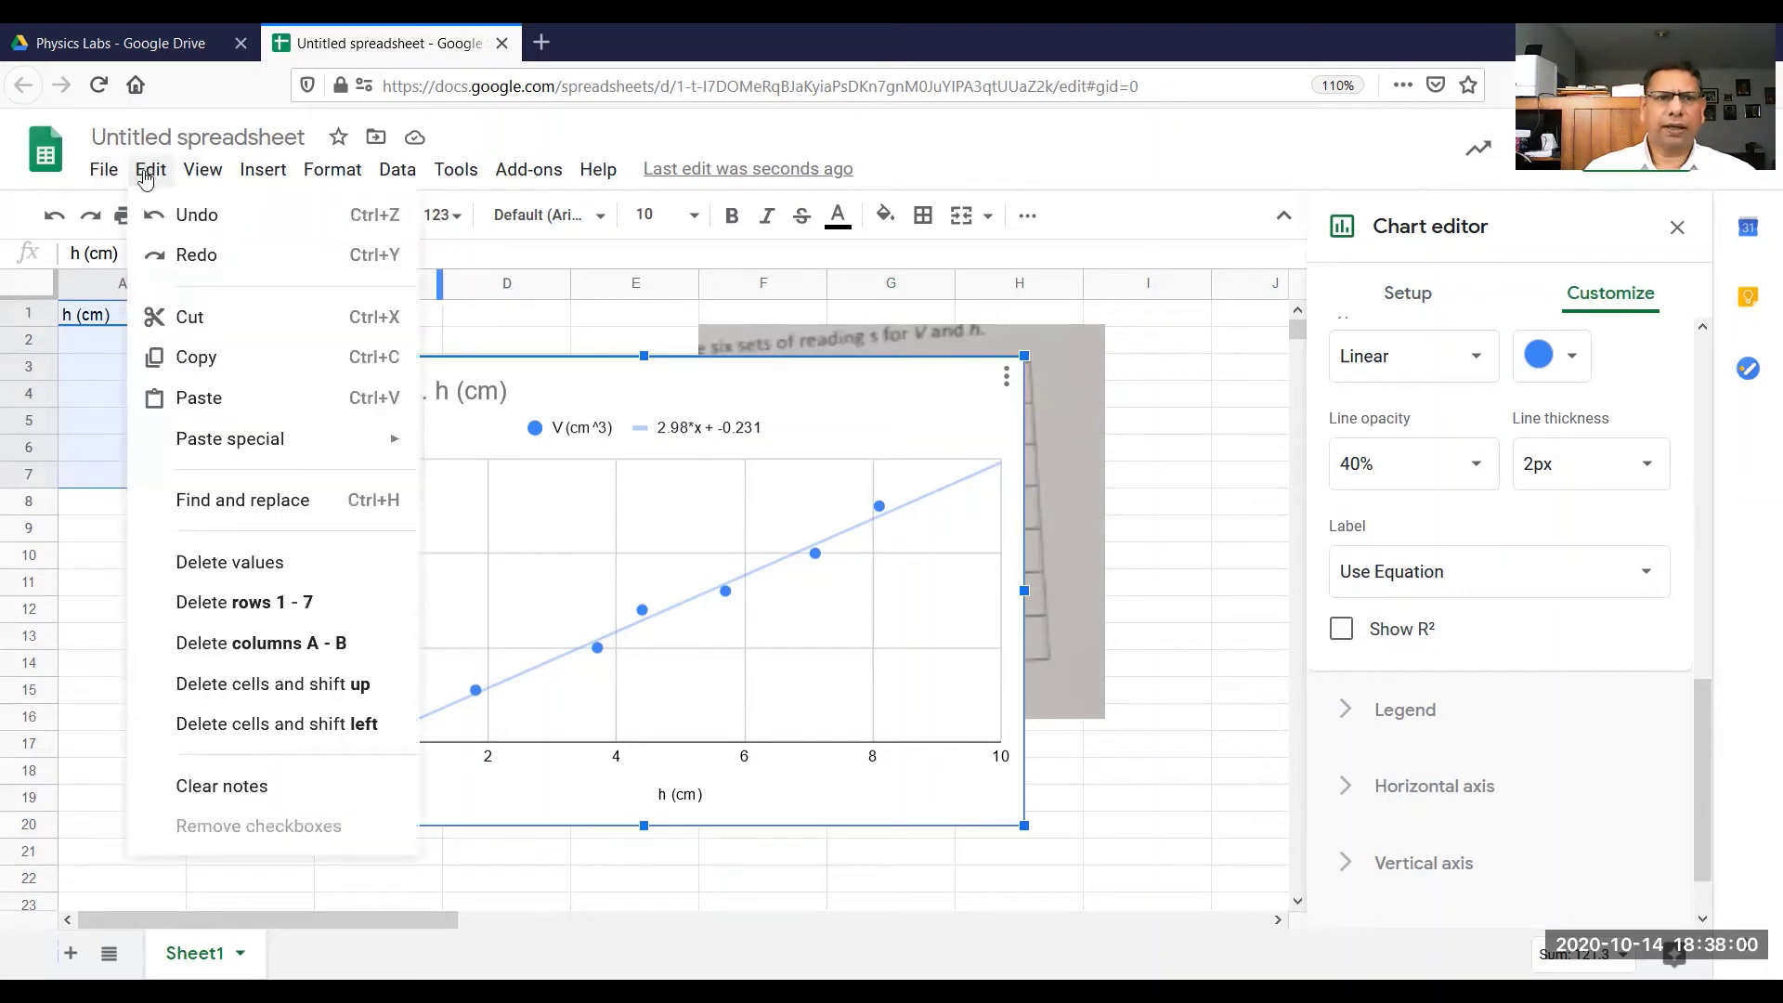
left_click(197, 360)
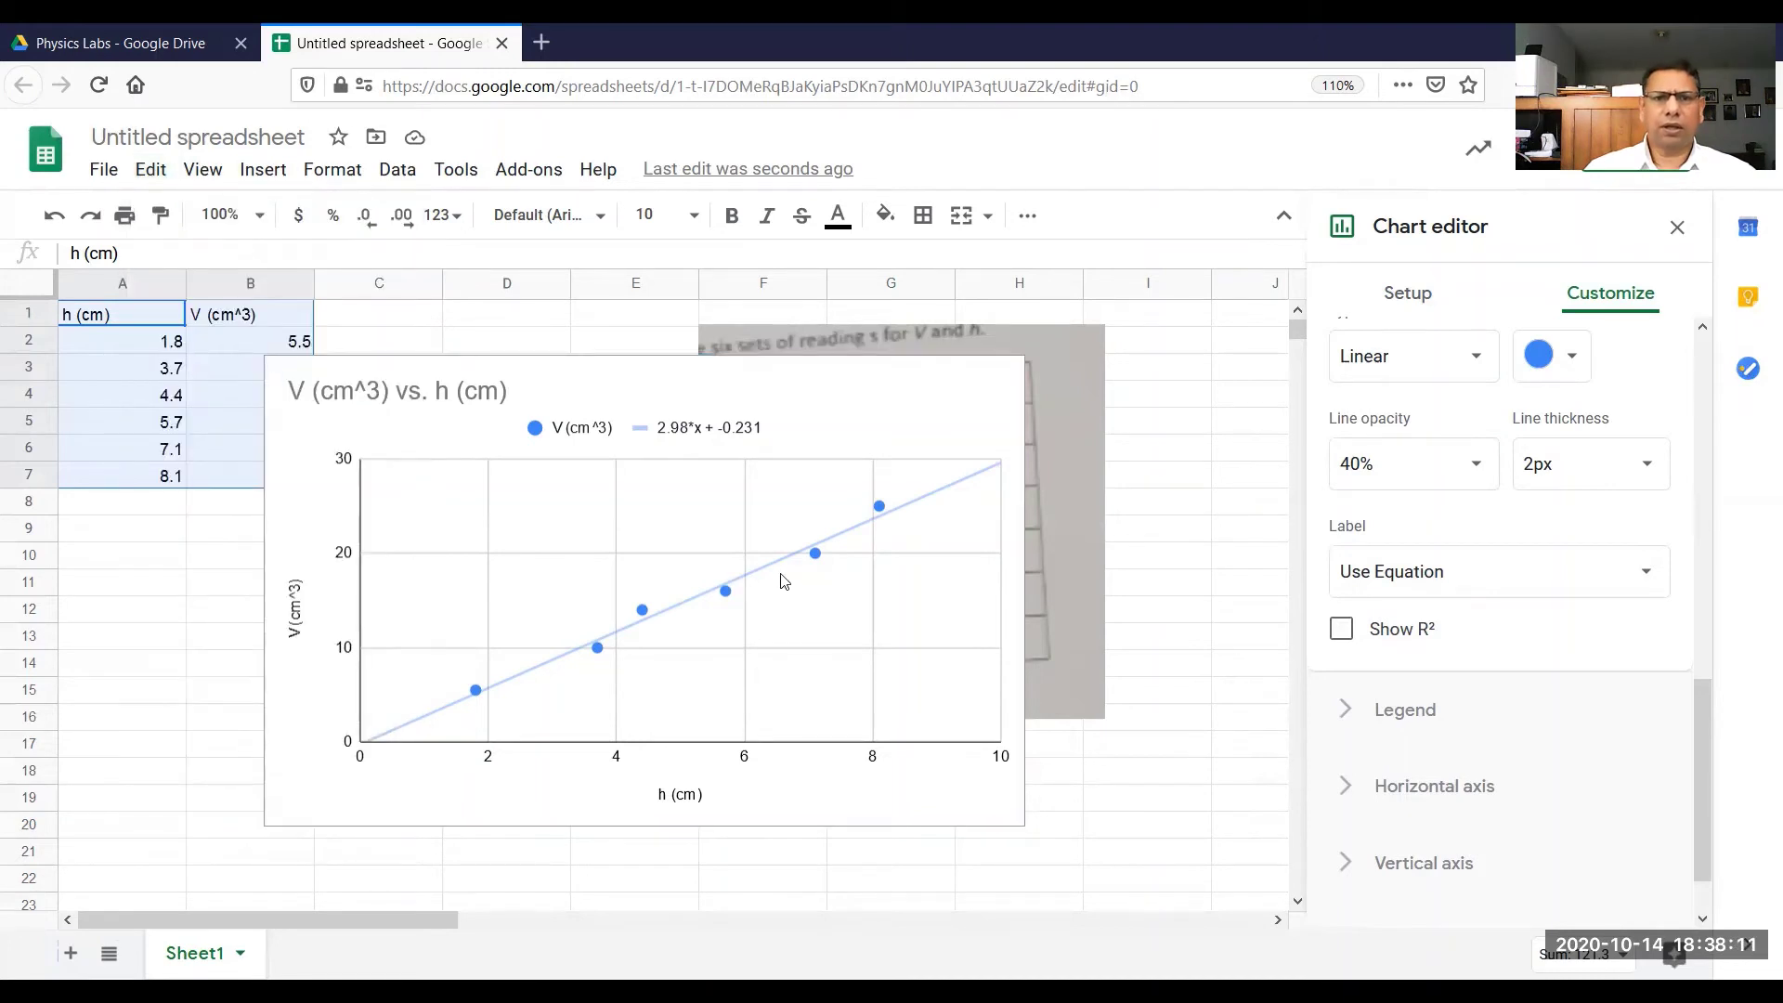
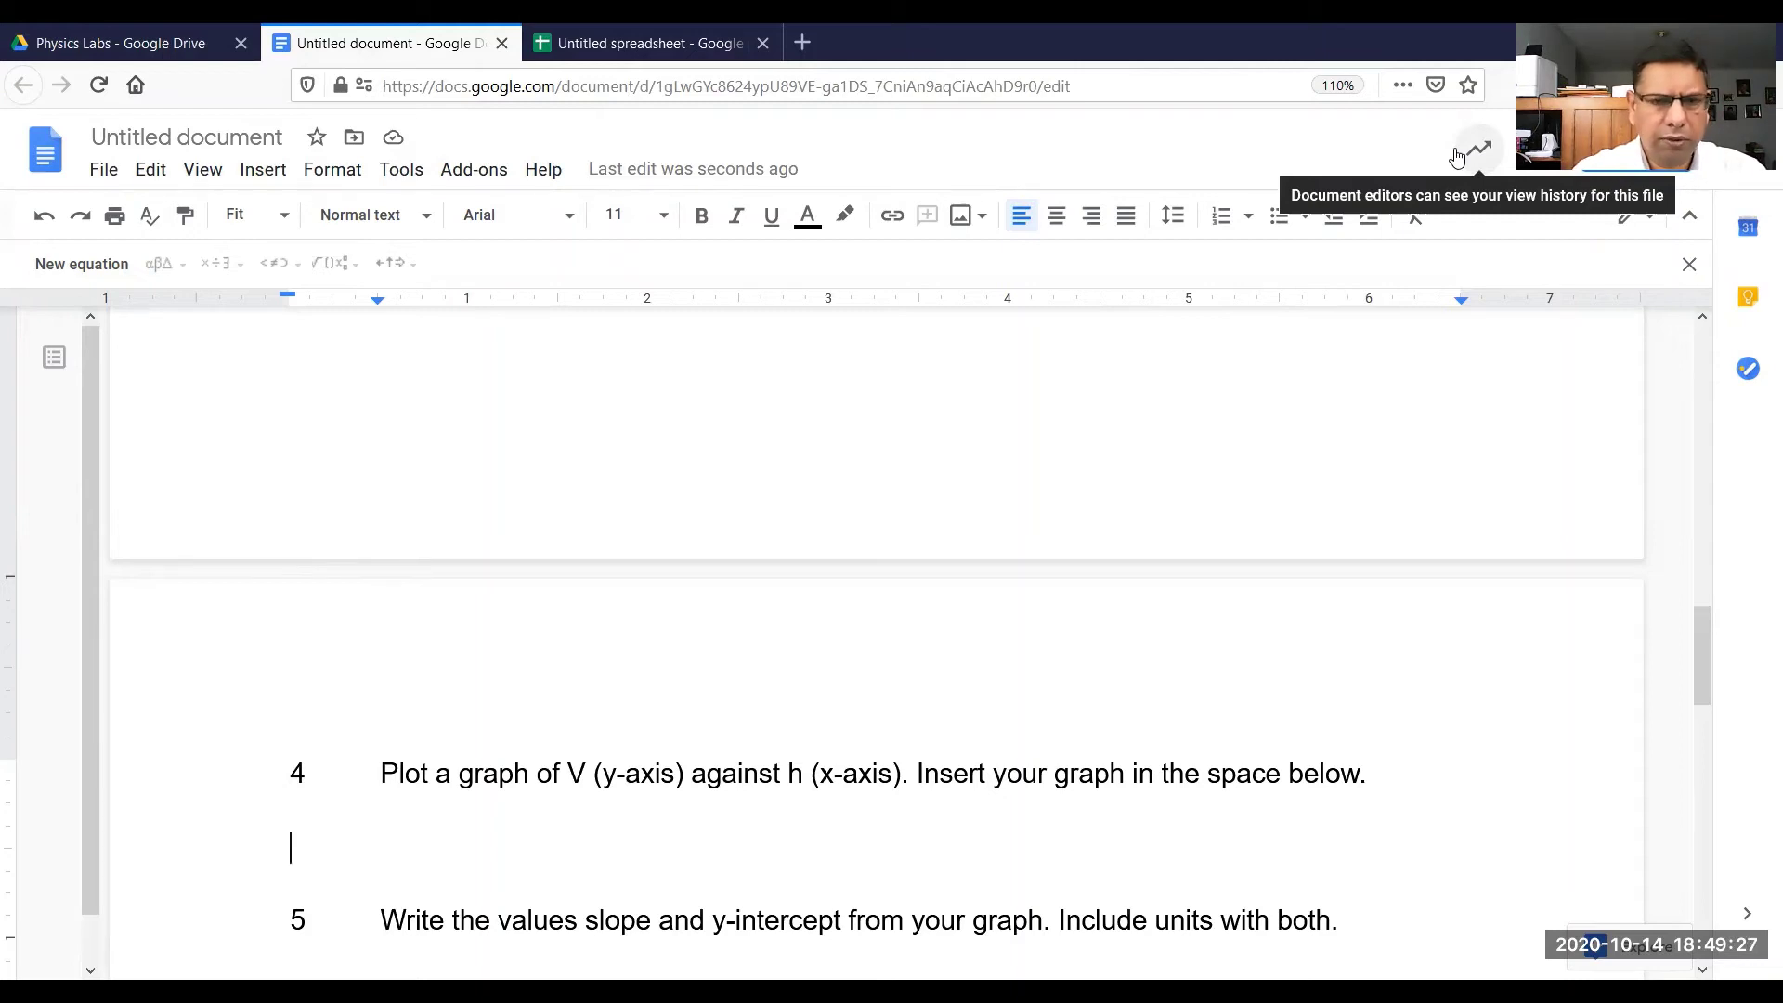
key("ctrl+v")
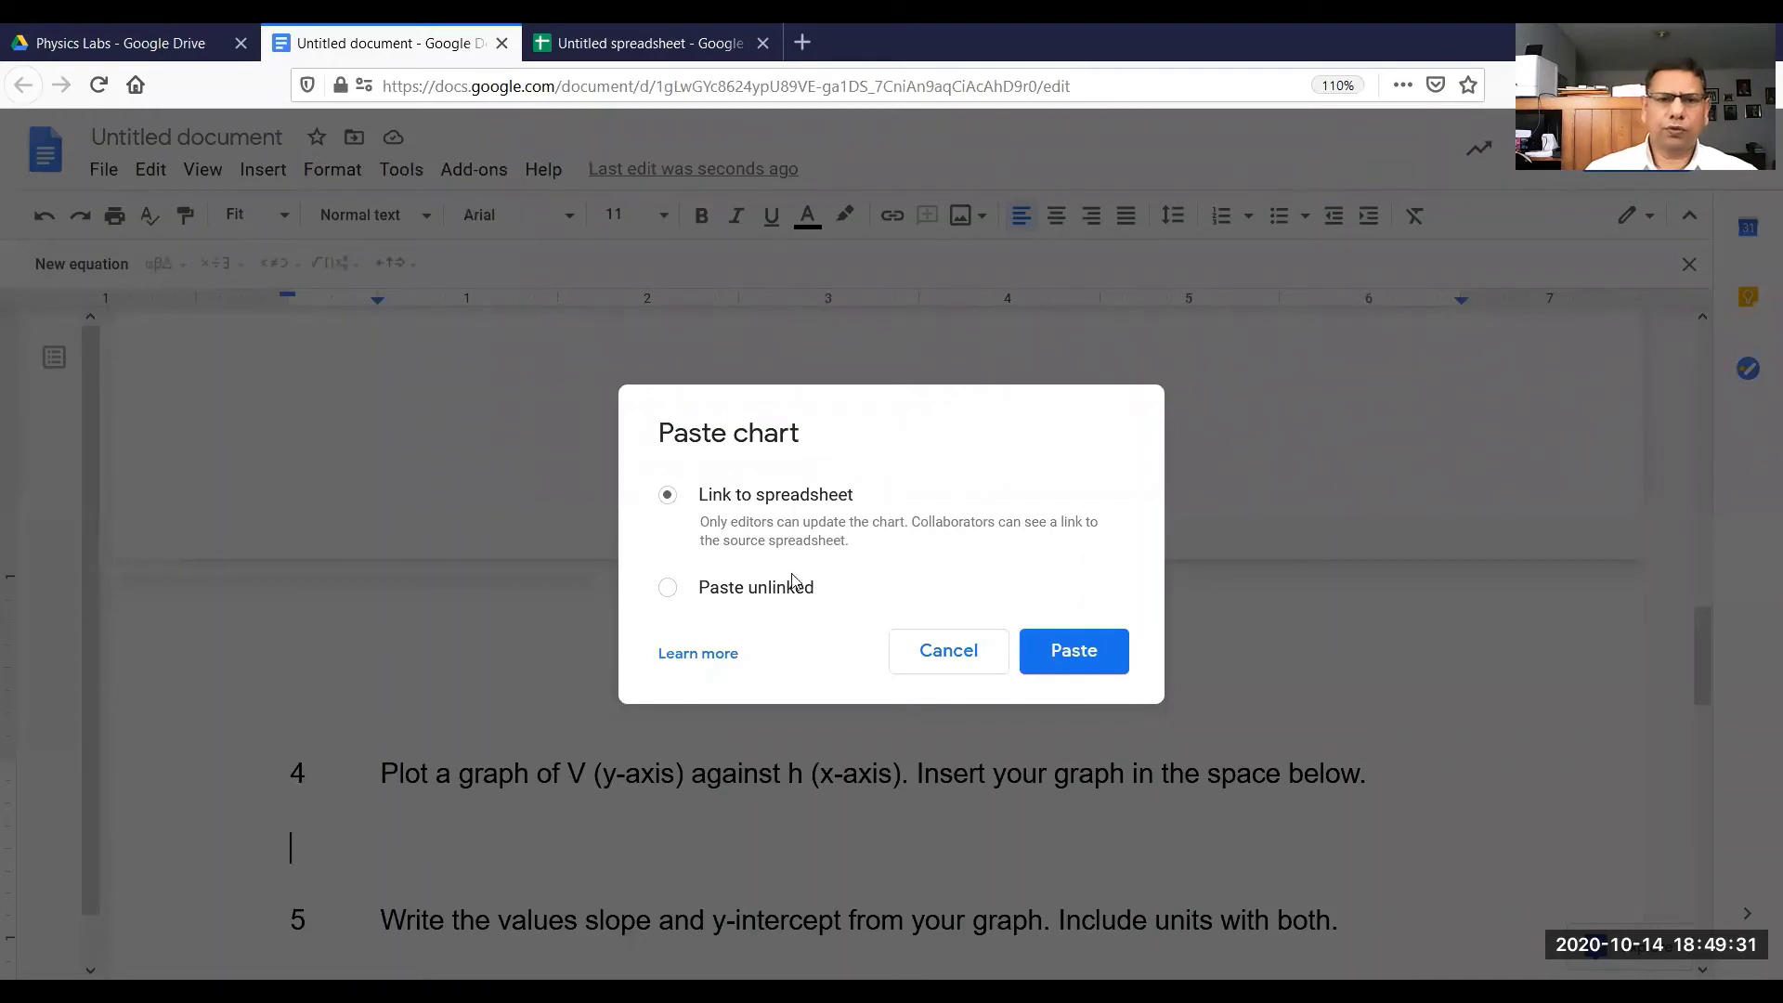
left_click(670, 594)
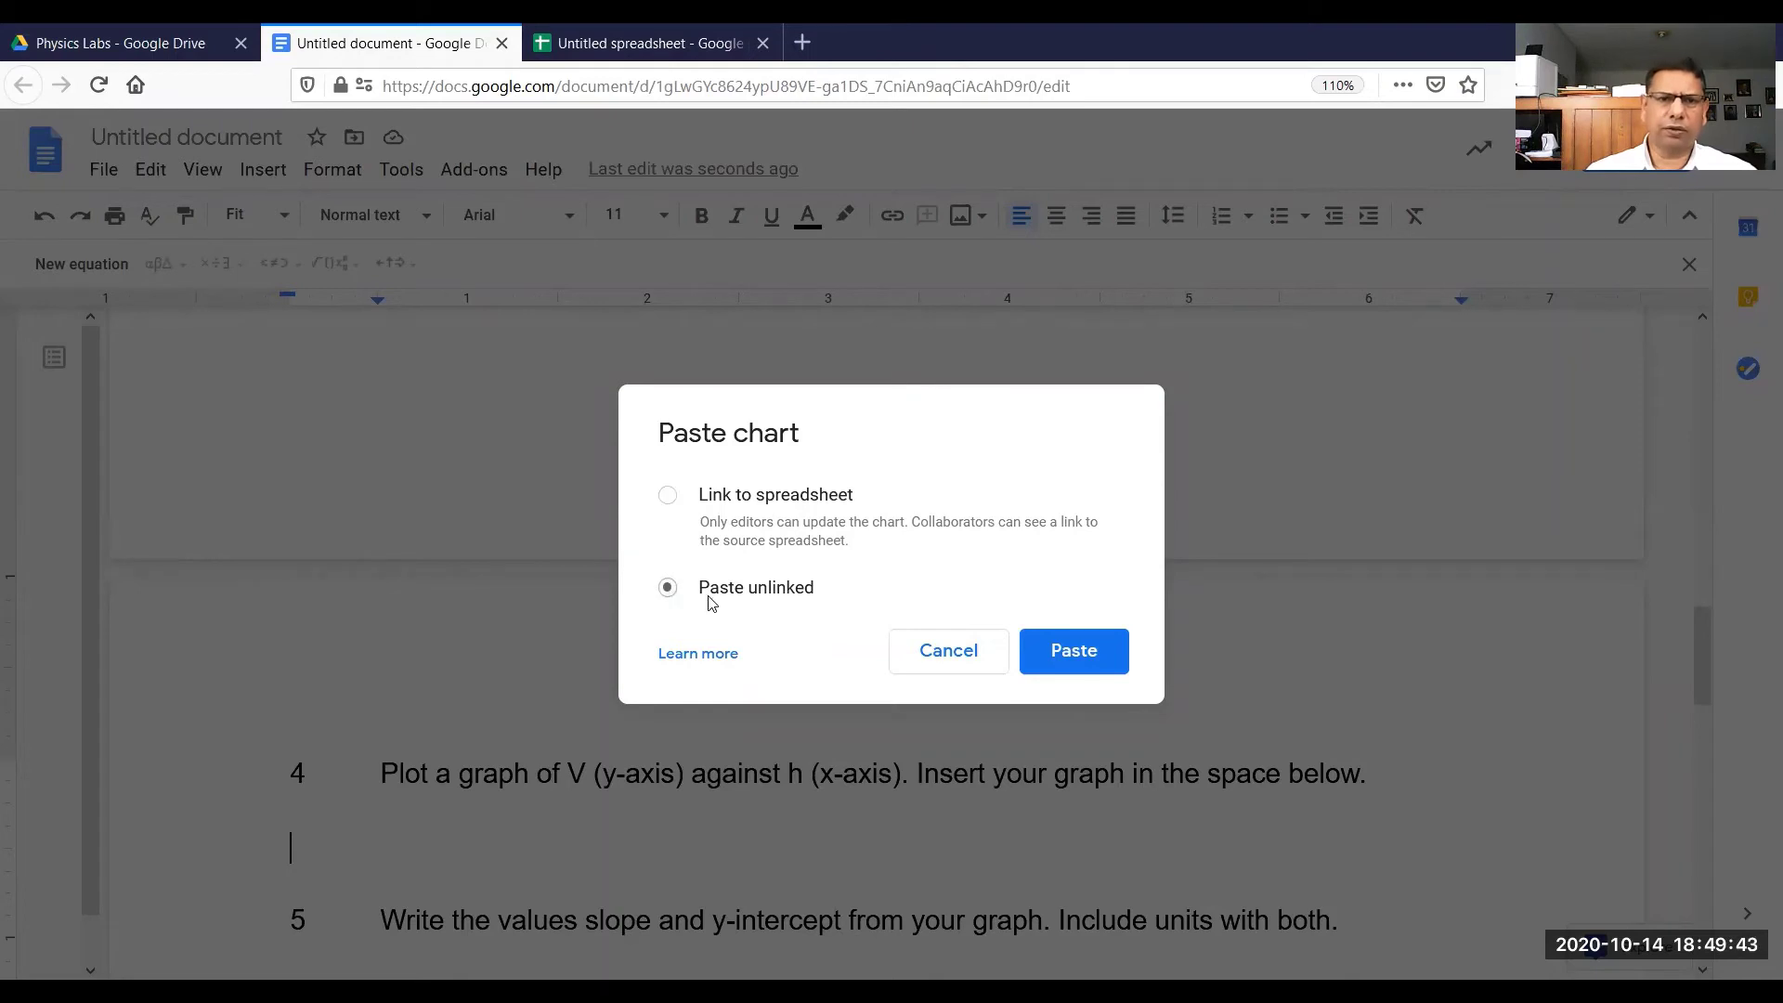
left_click(1086, 653)
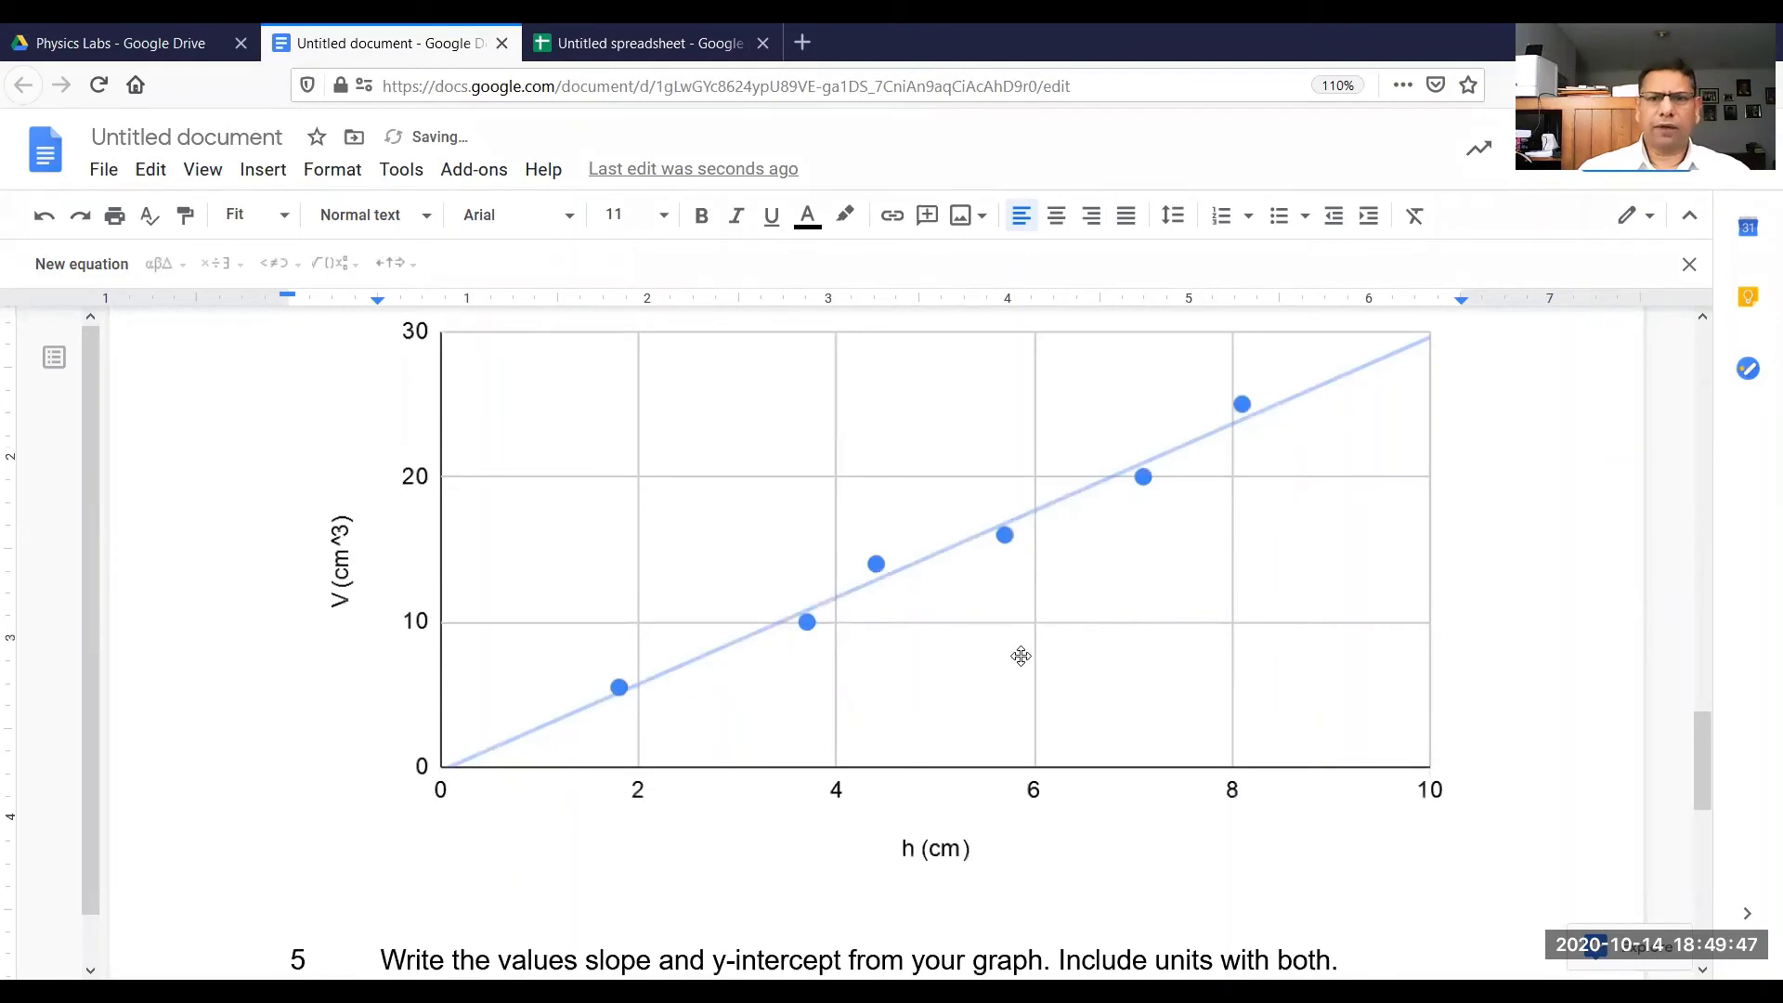
Step: Insert the missing word "of" before "slope" in the text of question 5
scroll(1020, 657, "up", 3)
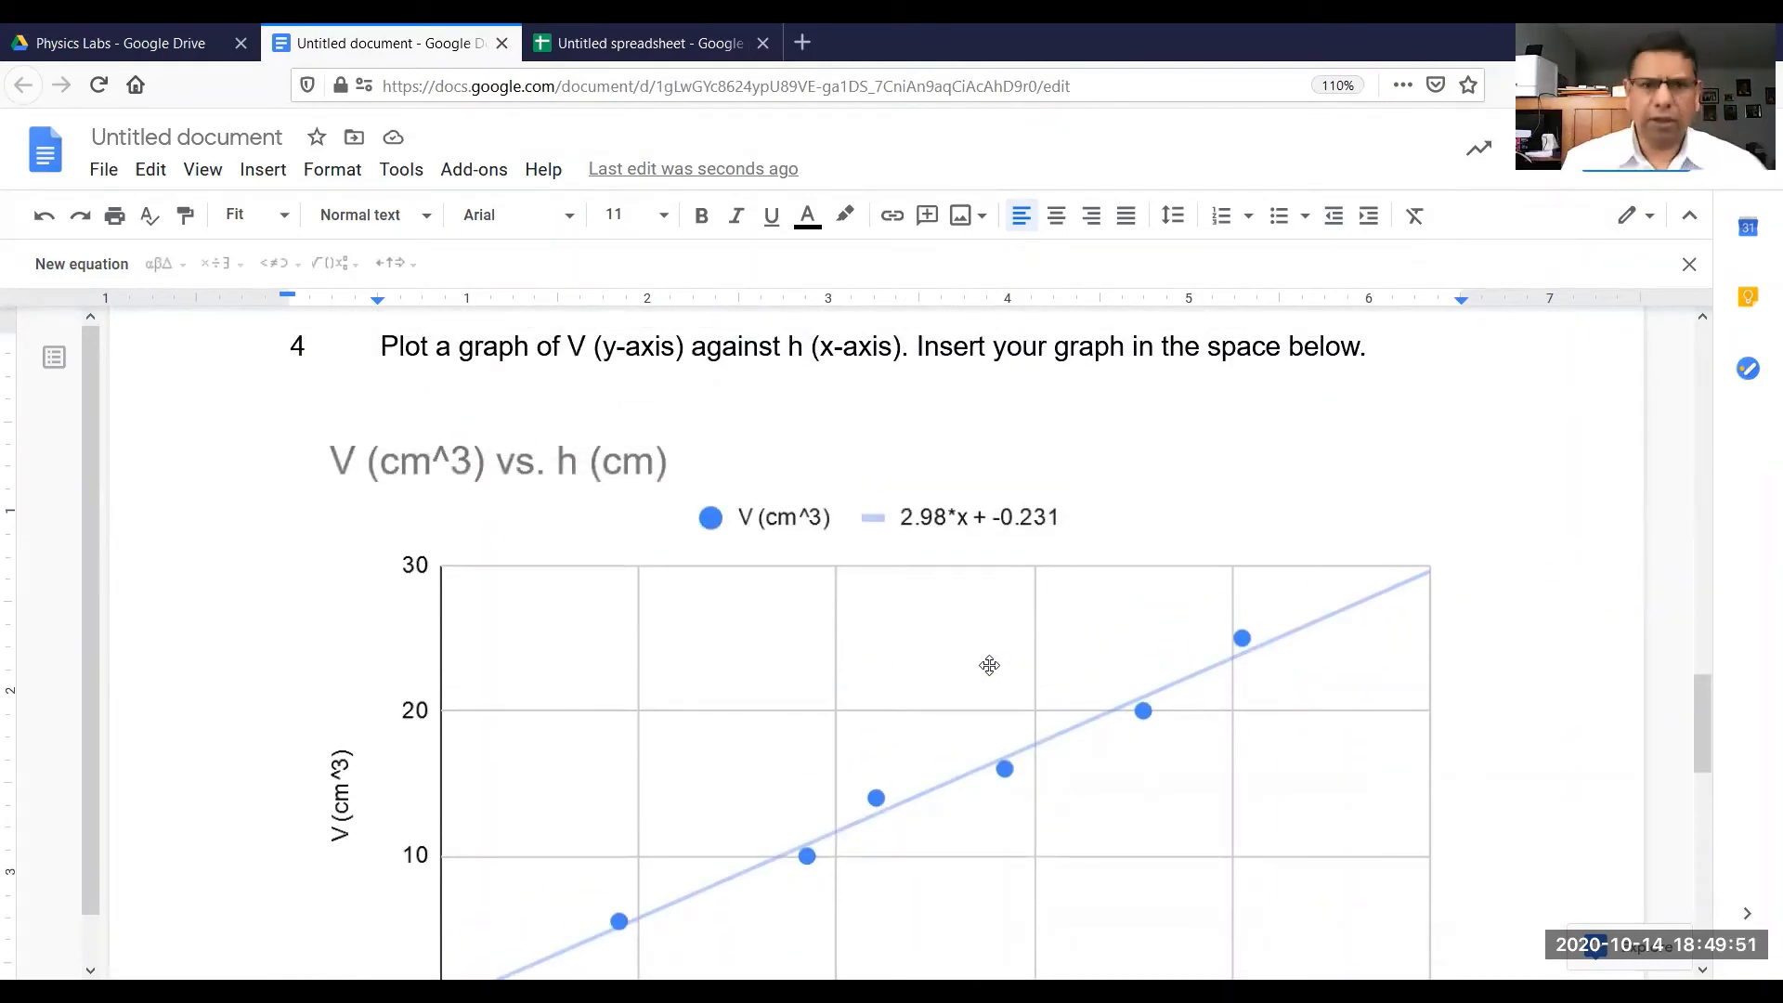
scroll(1114, 684, "down", 5)
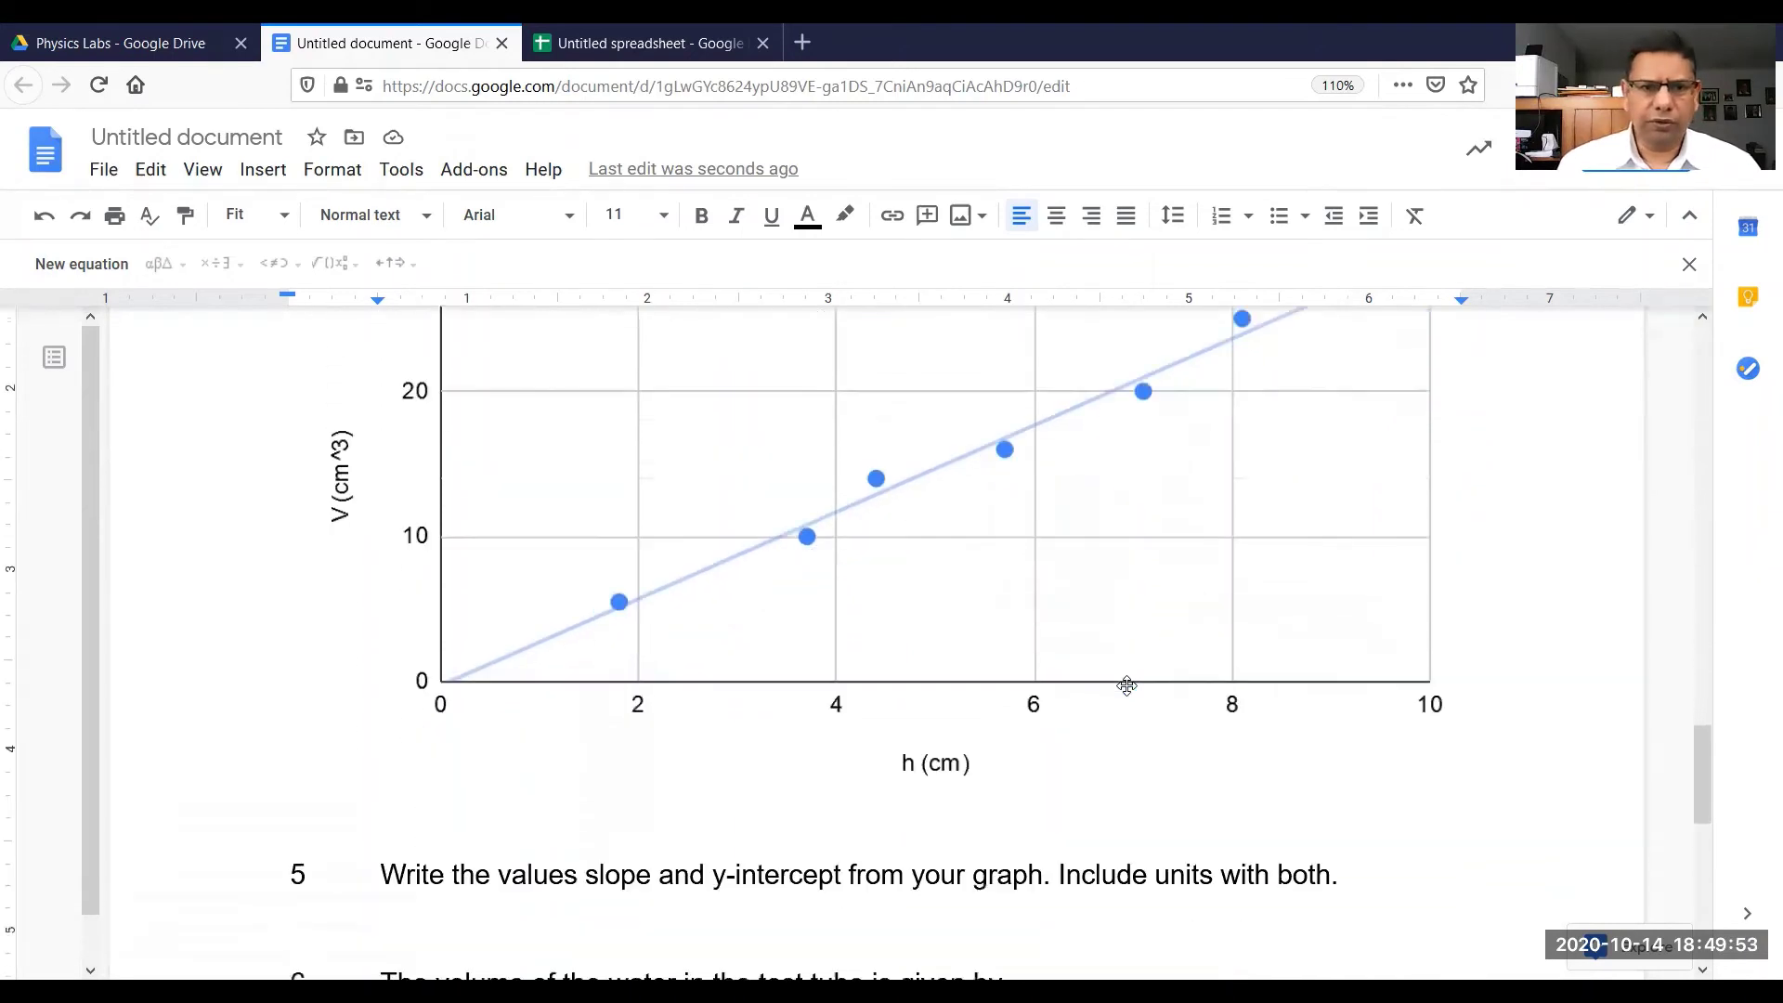
scroll(1114, 684, "down", 1)
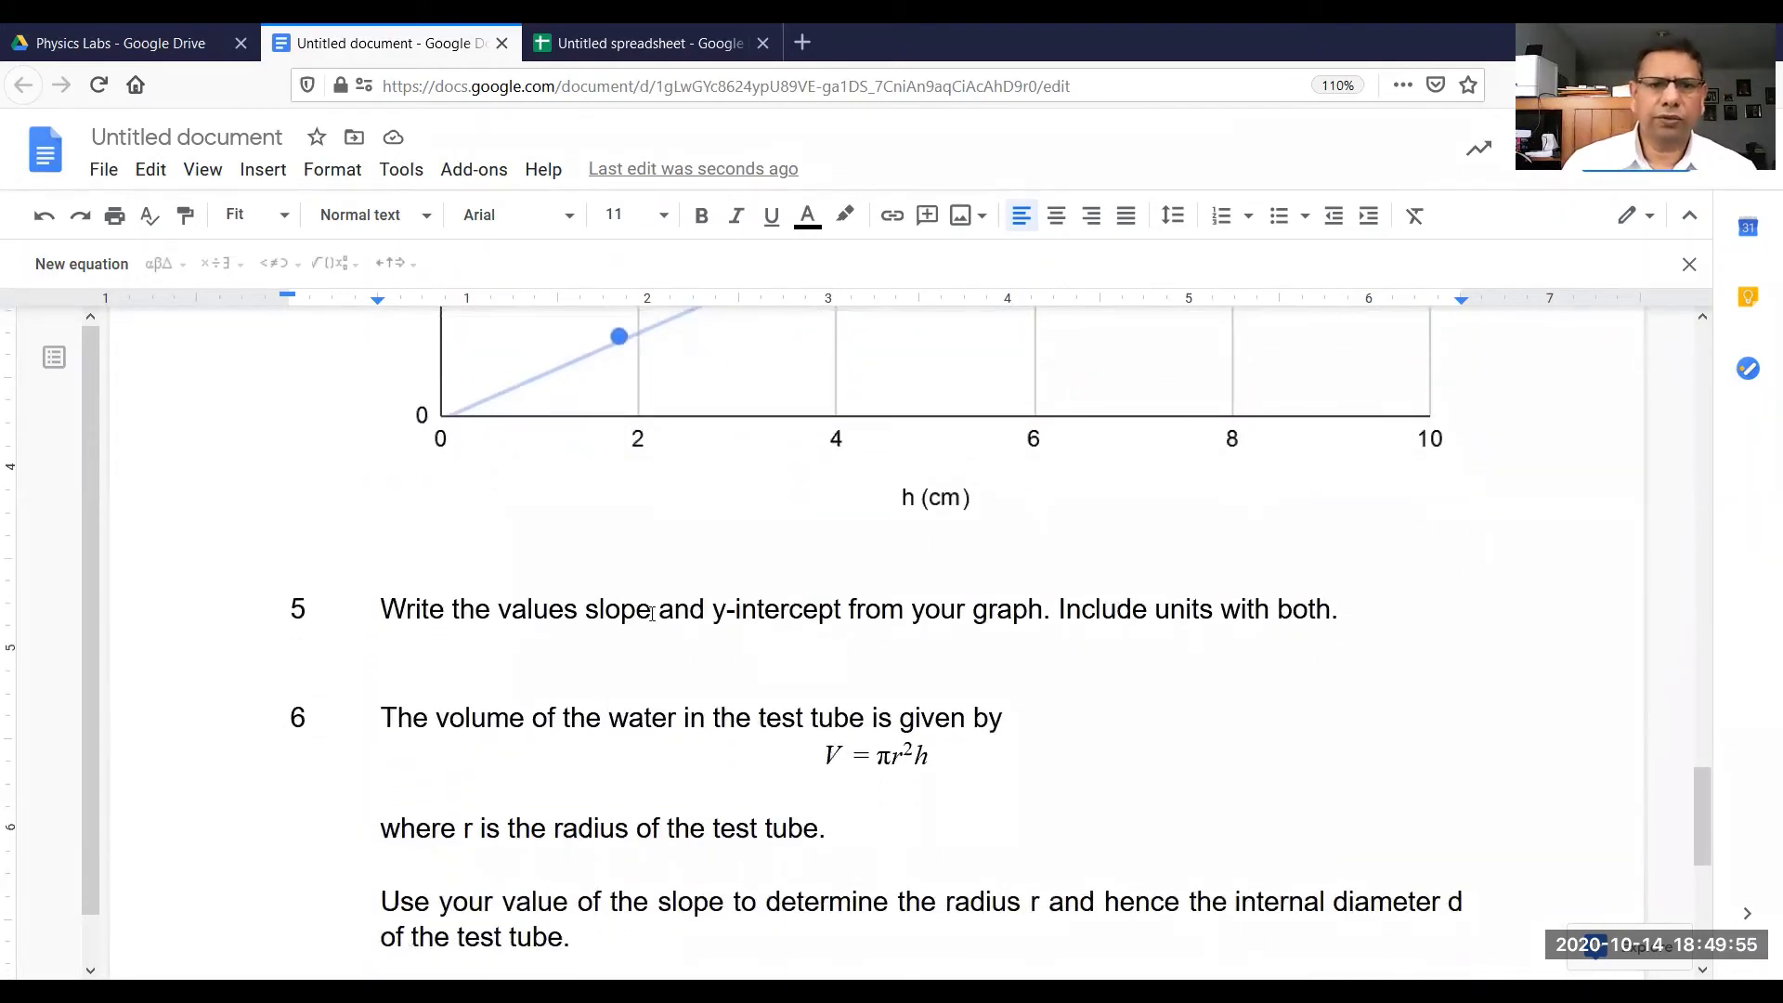
type("of")
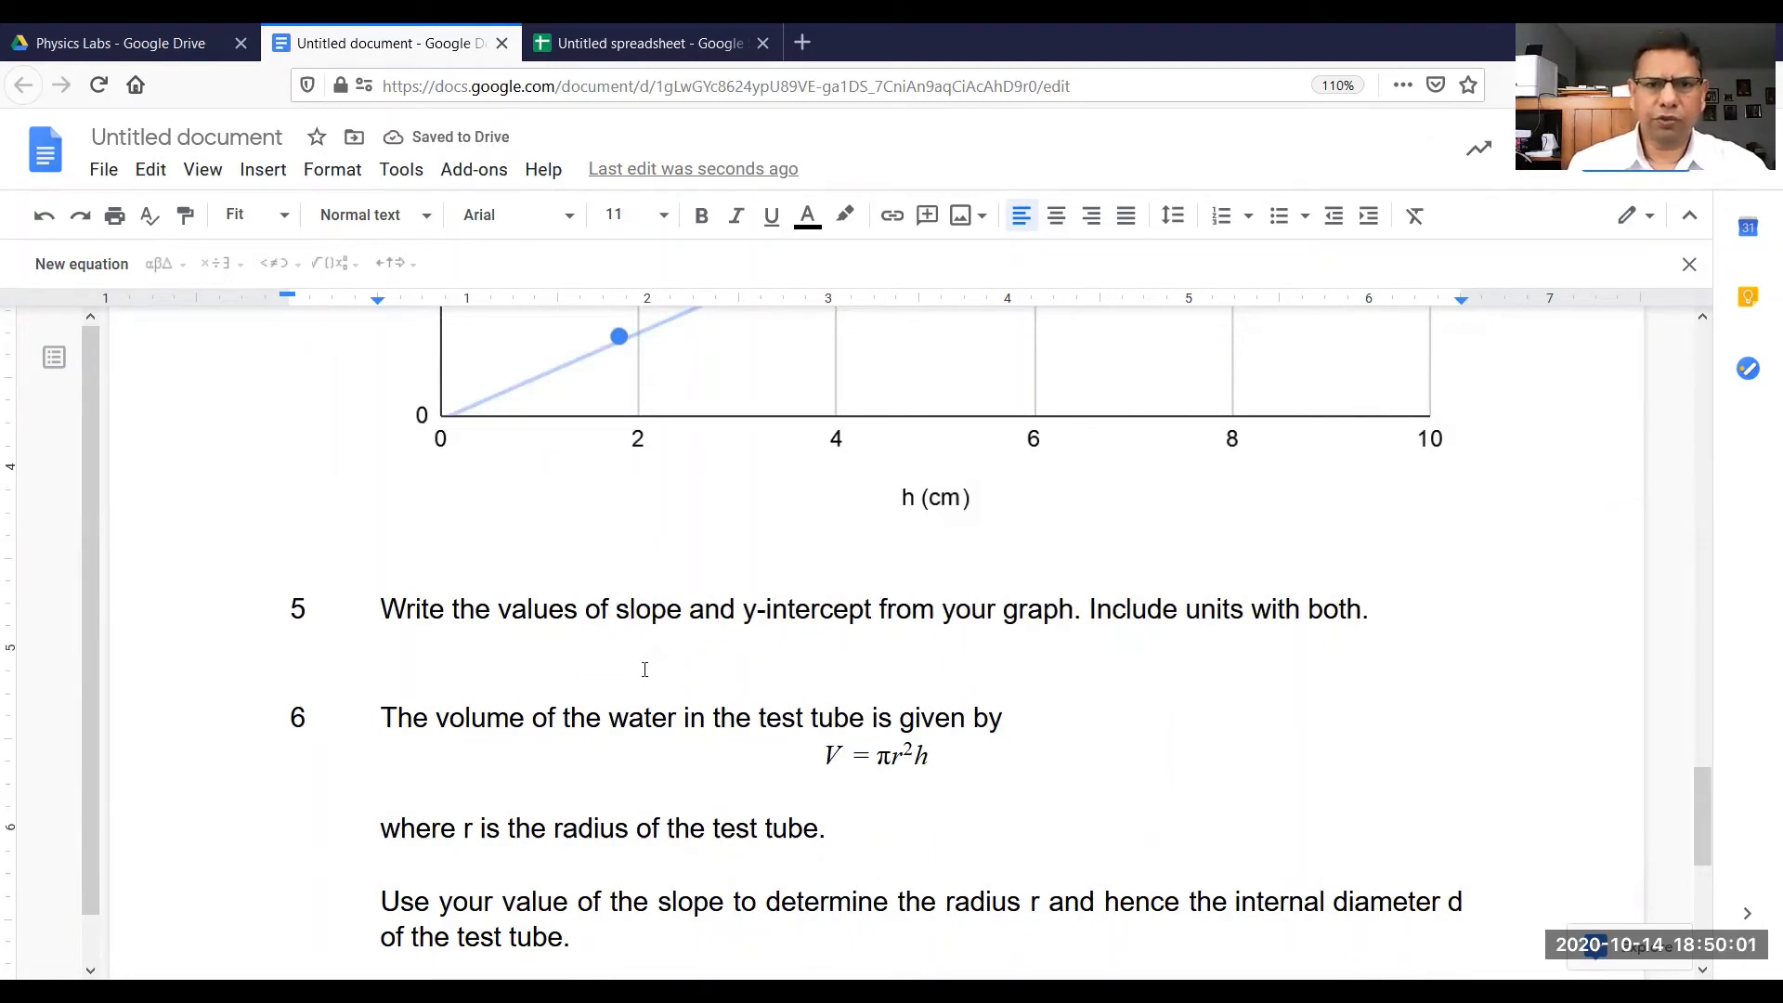
Step: Write "Slope = 2.98" on the line below question 5, taking the slope from the chart's trendline equation
scroll(645, 668, "up", 4)
scroll(641, 668, "up", 3)
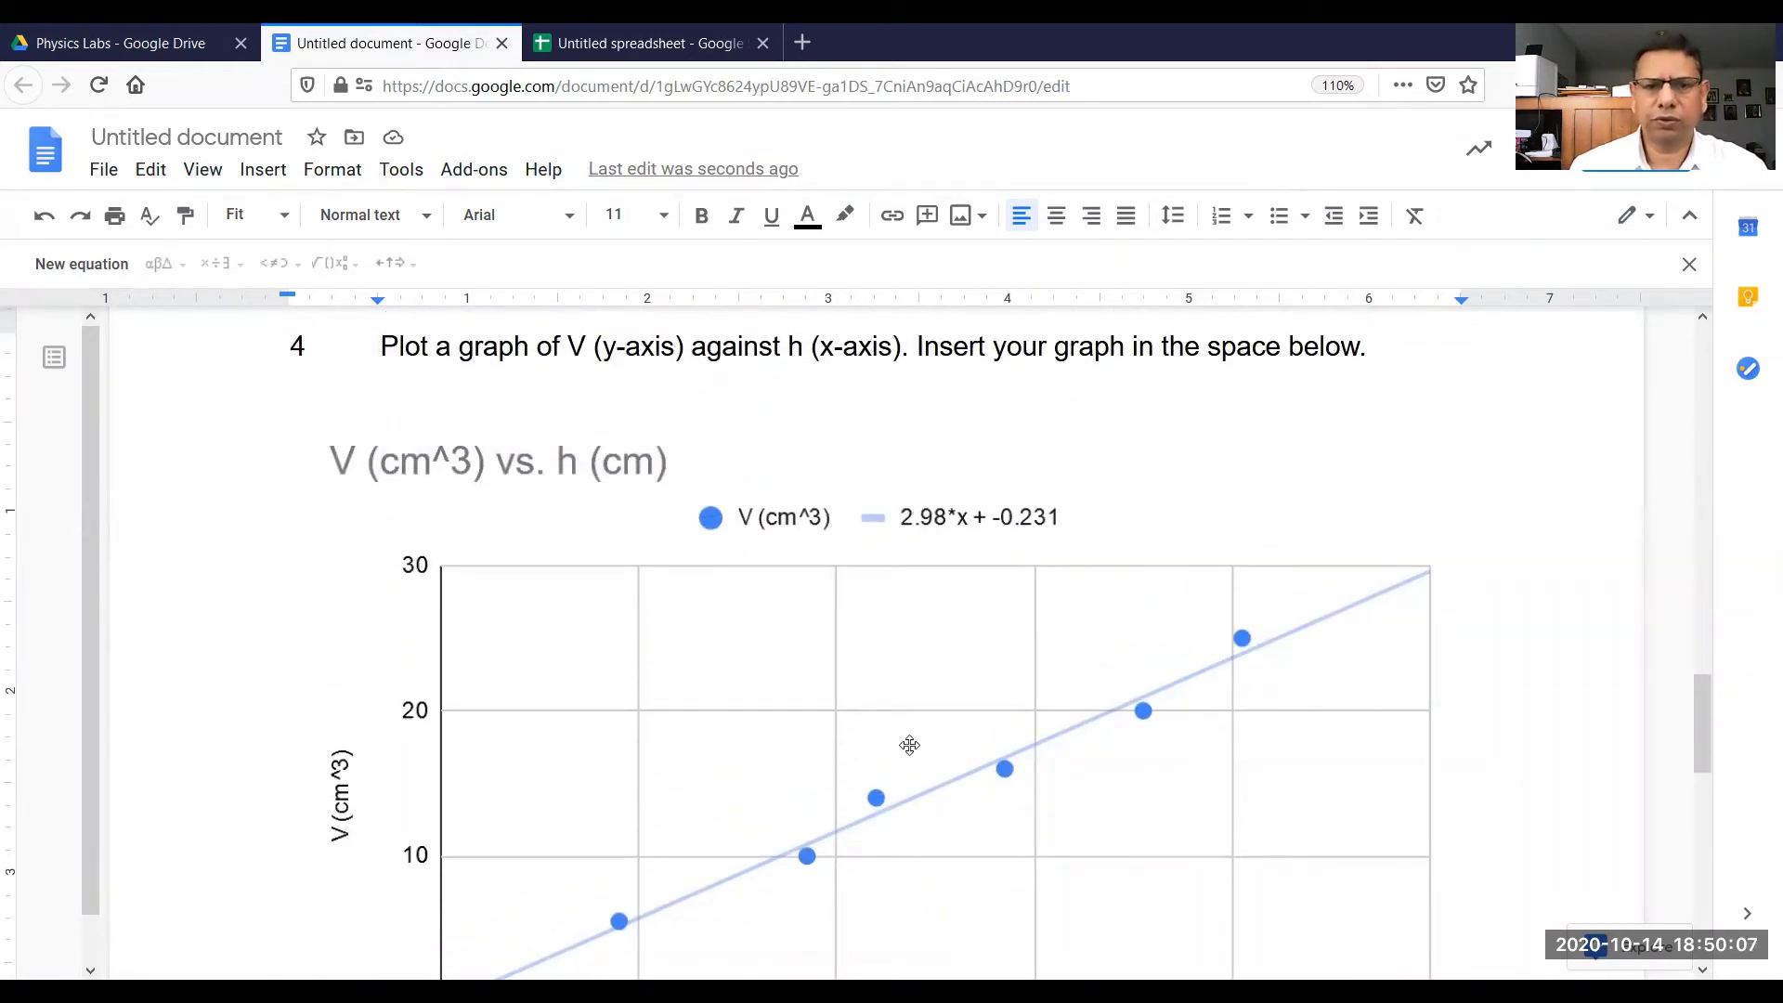
scroll(909, 745, "down", 9)
left_click(616, 371)
scroll(545, 589, "up", 1)
left_click(523, 549)
key("Tab")
type("g")
key("BackSpace")
type("slope")
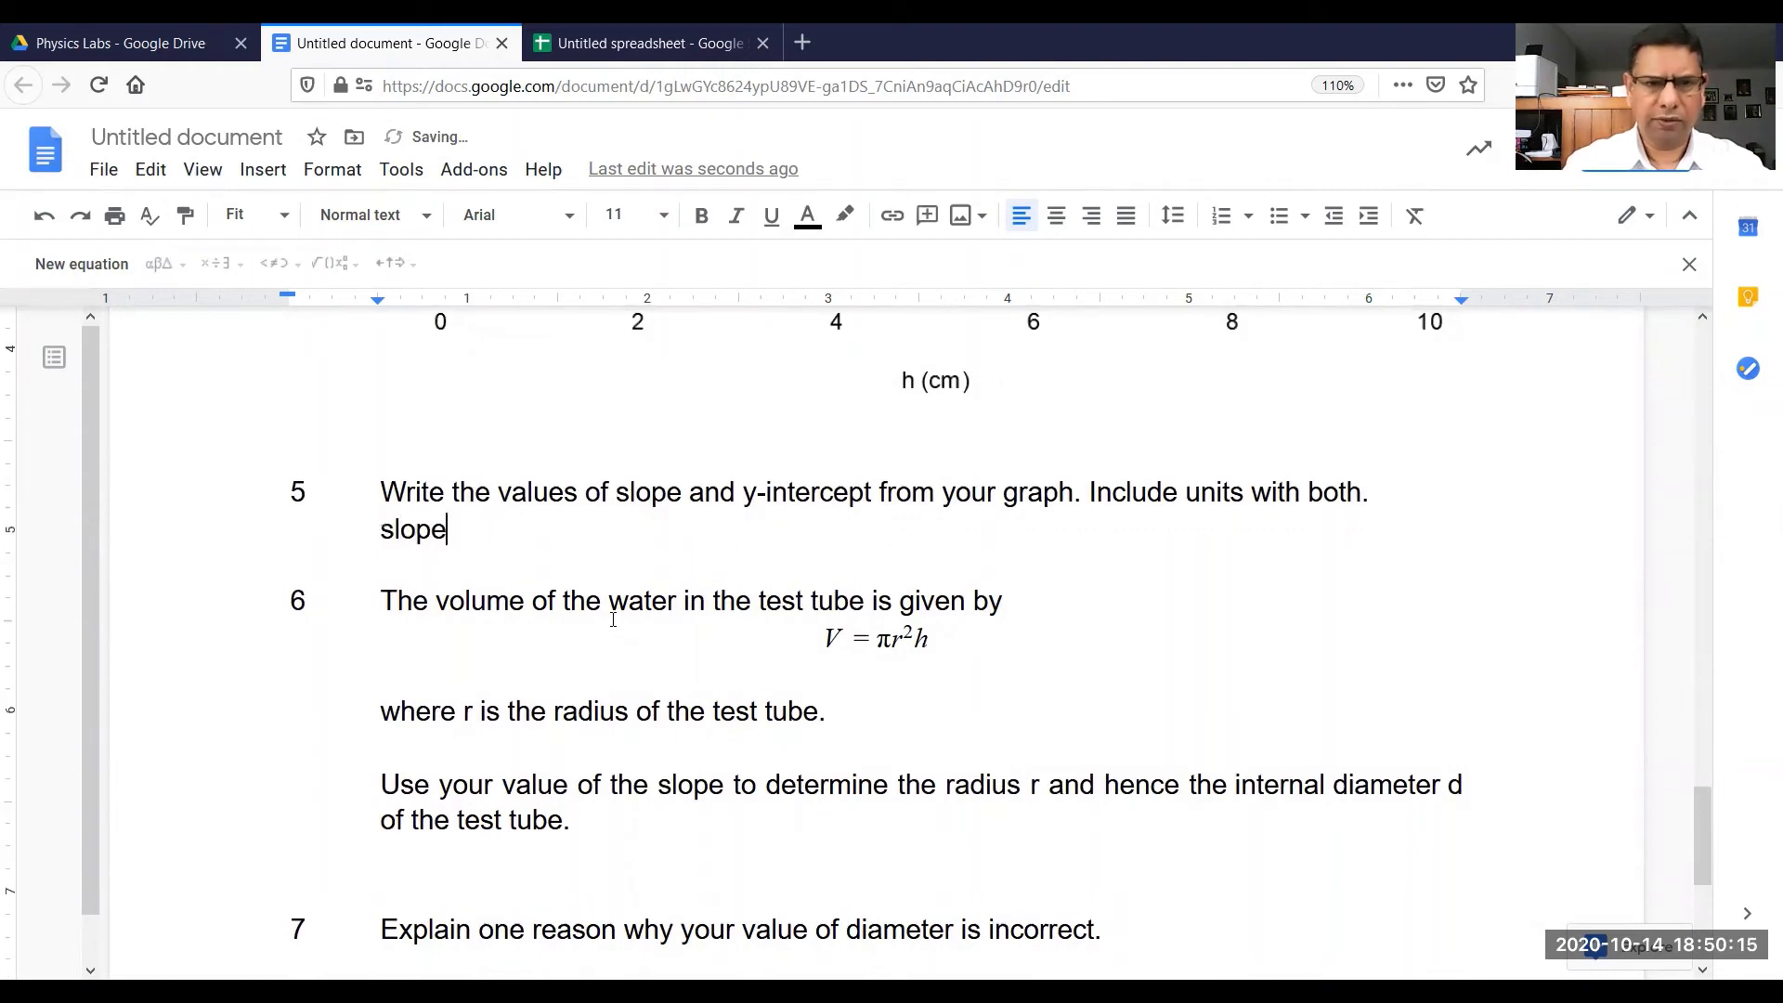
type(" =")
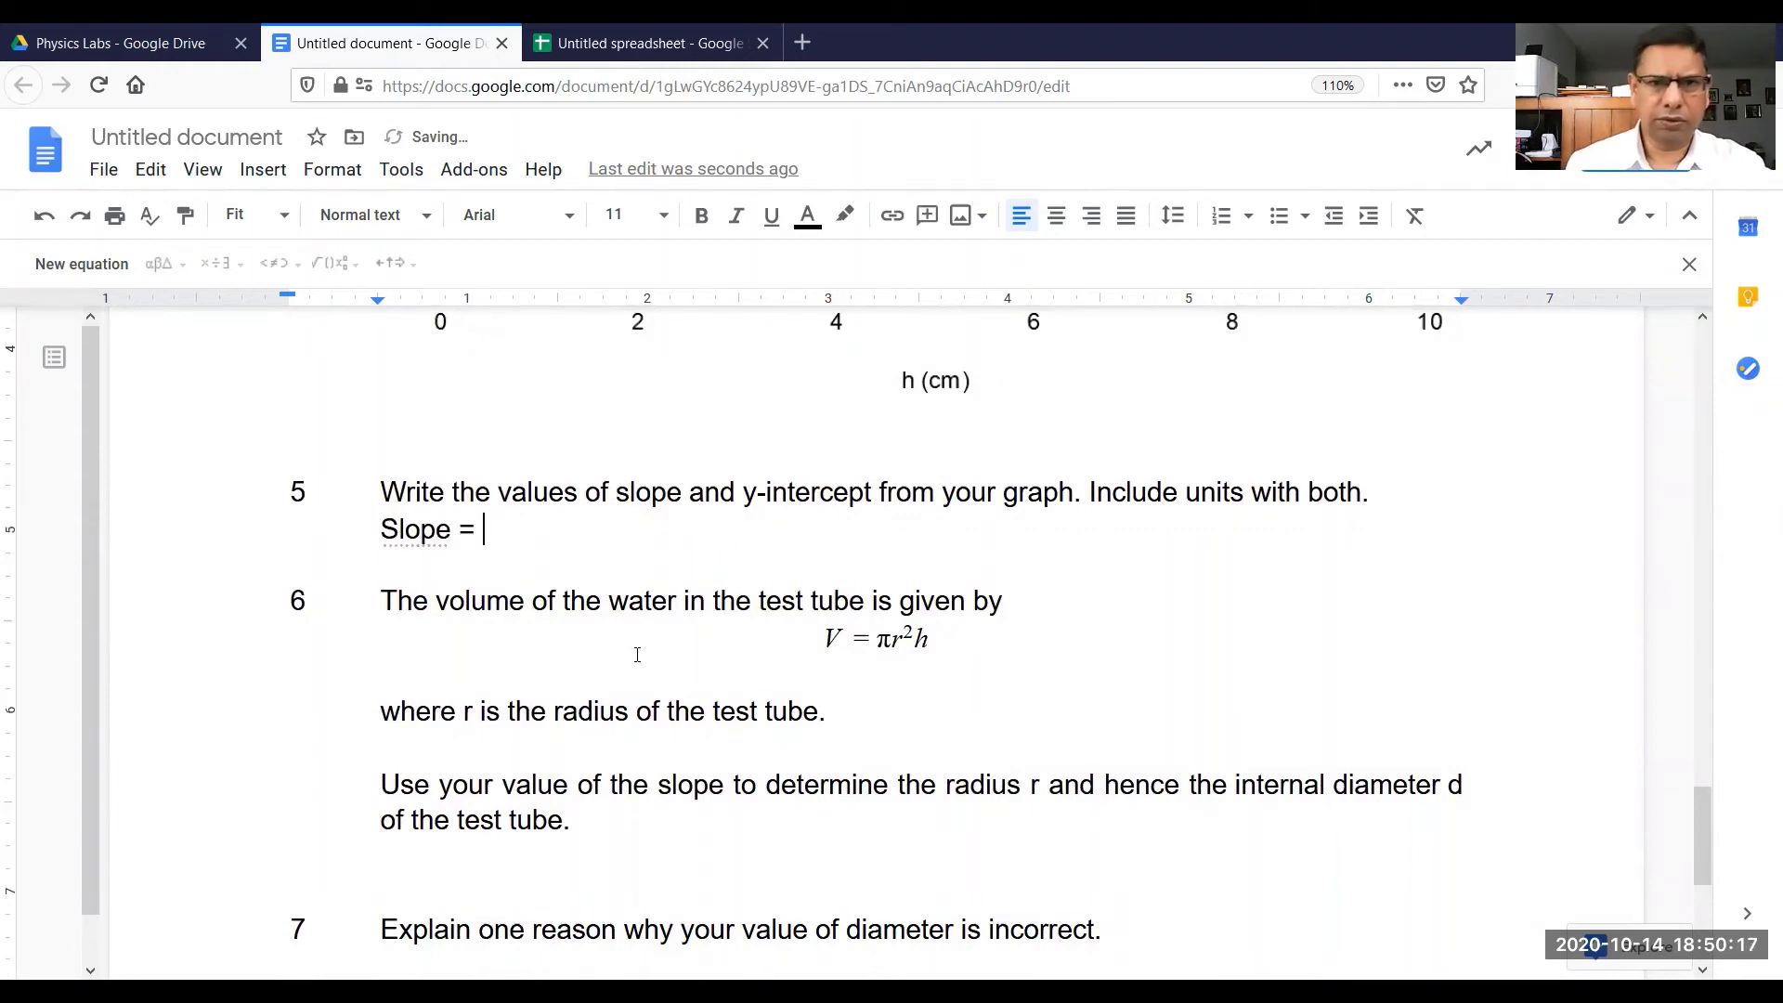
scroll(637, 655, "up", 8)
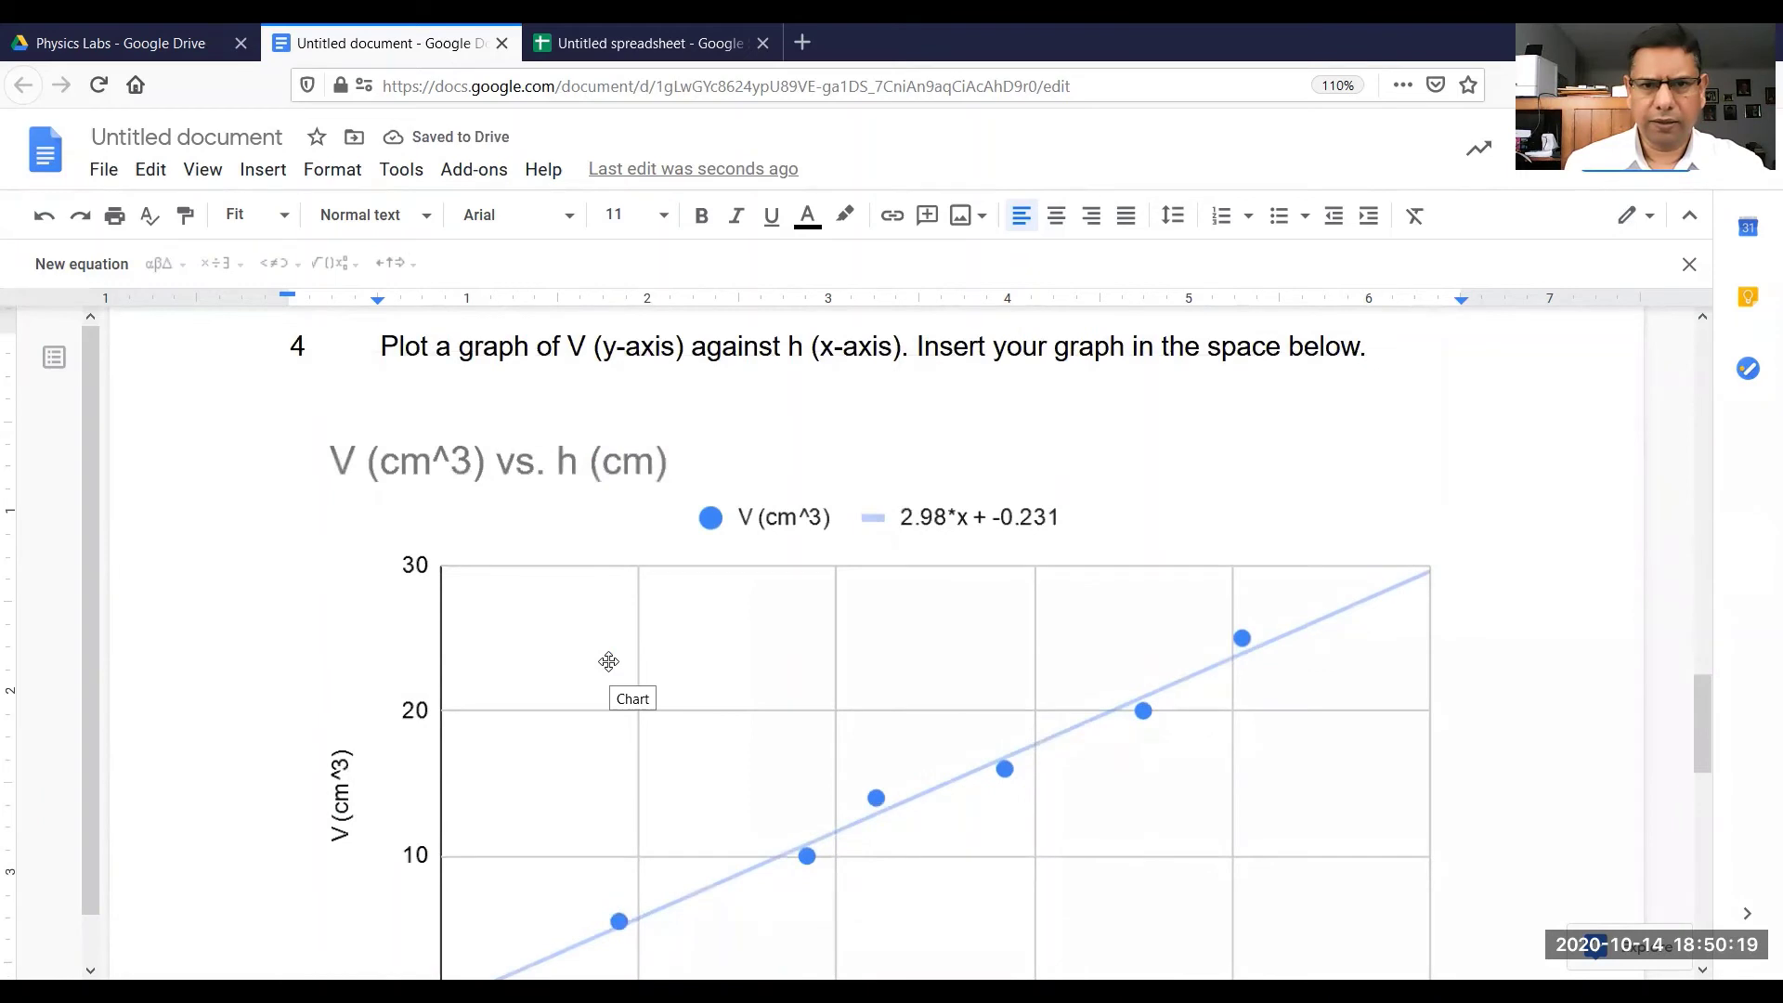
scroll(608, 661, "down", 7)
type("2.98")
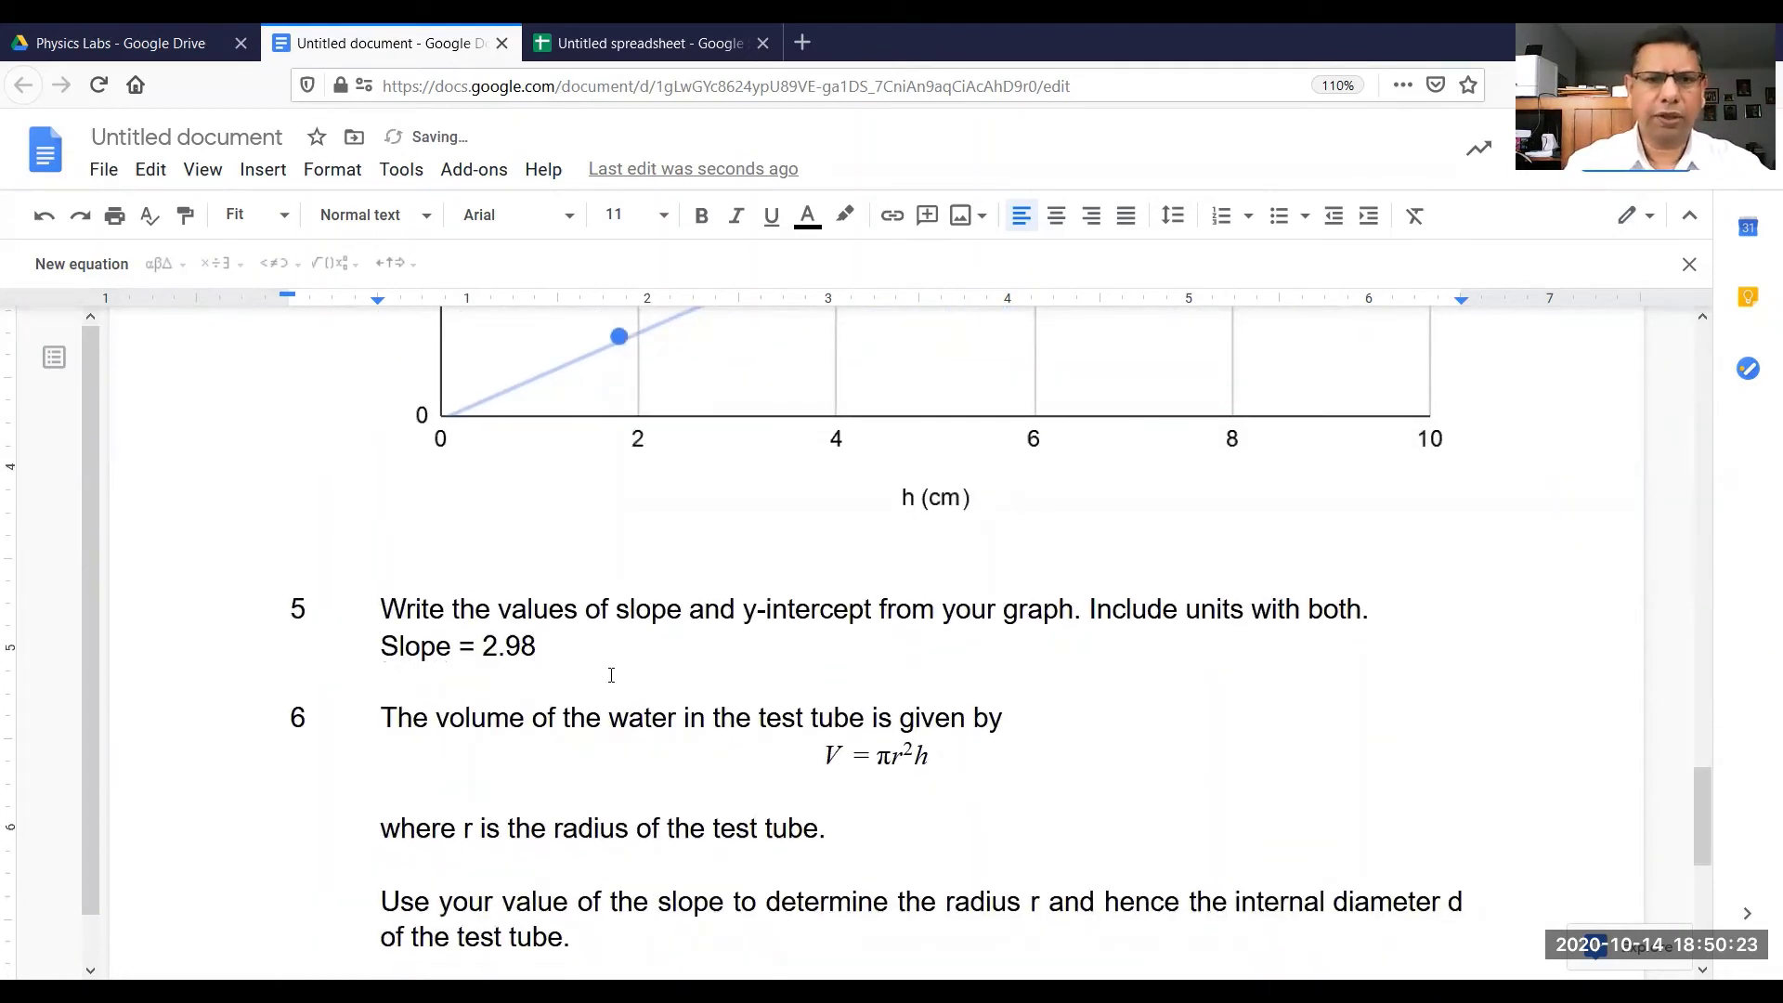
Step: Insert an equation after the slope value of 2.98, containing a fraction with a superscript structure in its numerator
scroll(437, 650, "up", 4)
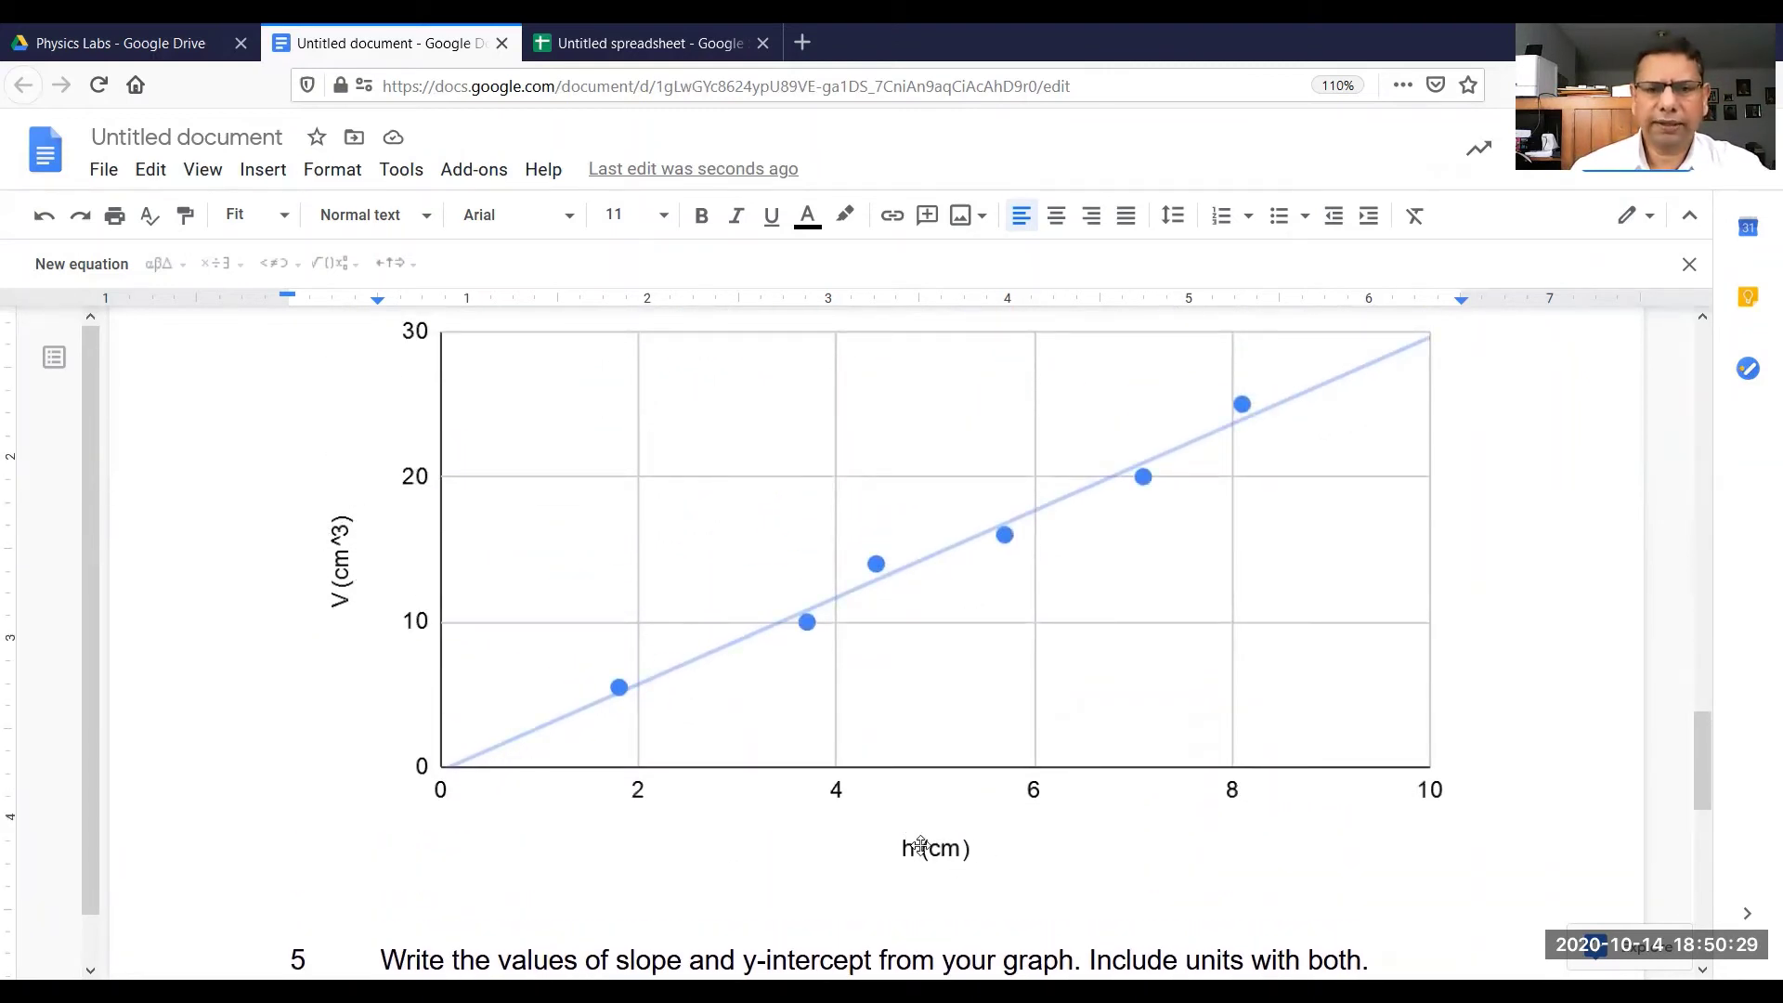
scroll(928, 854, "down", 2)
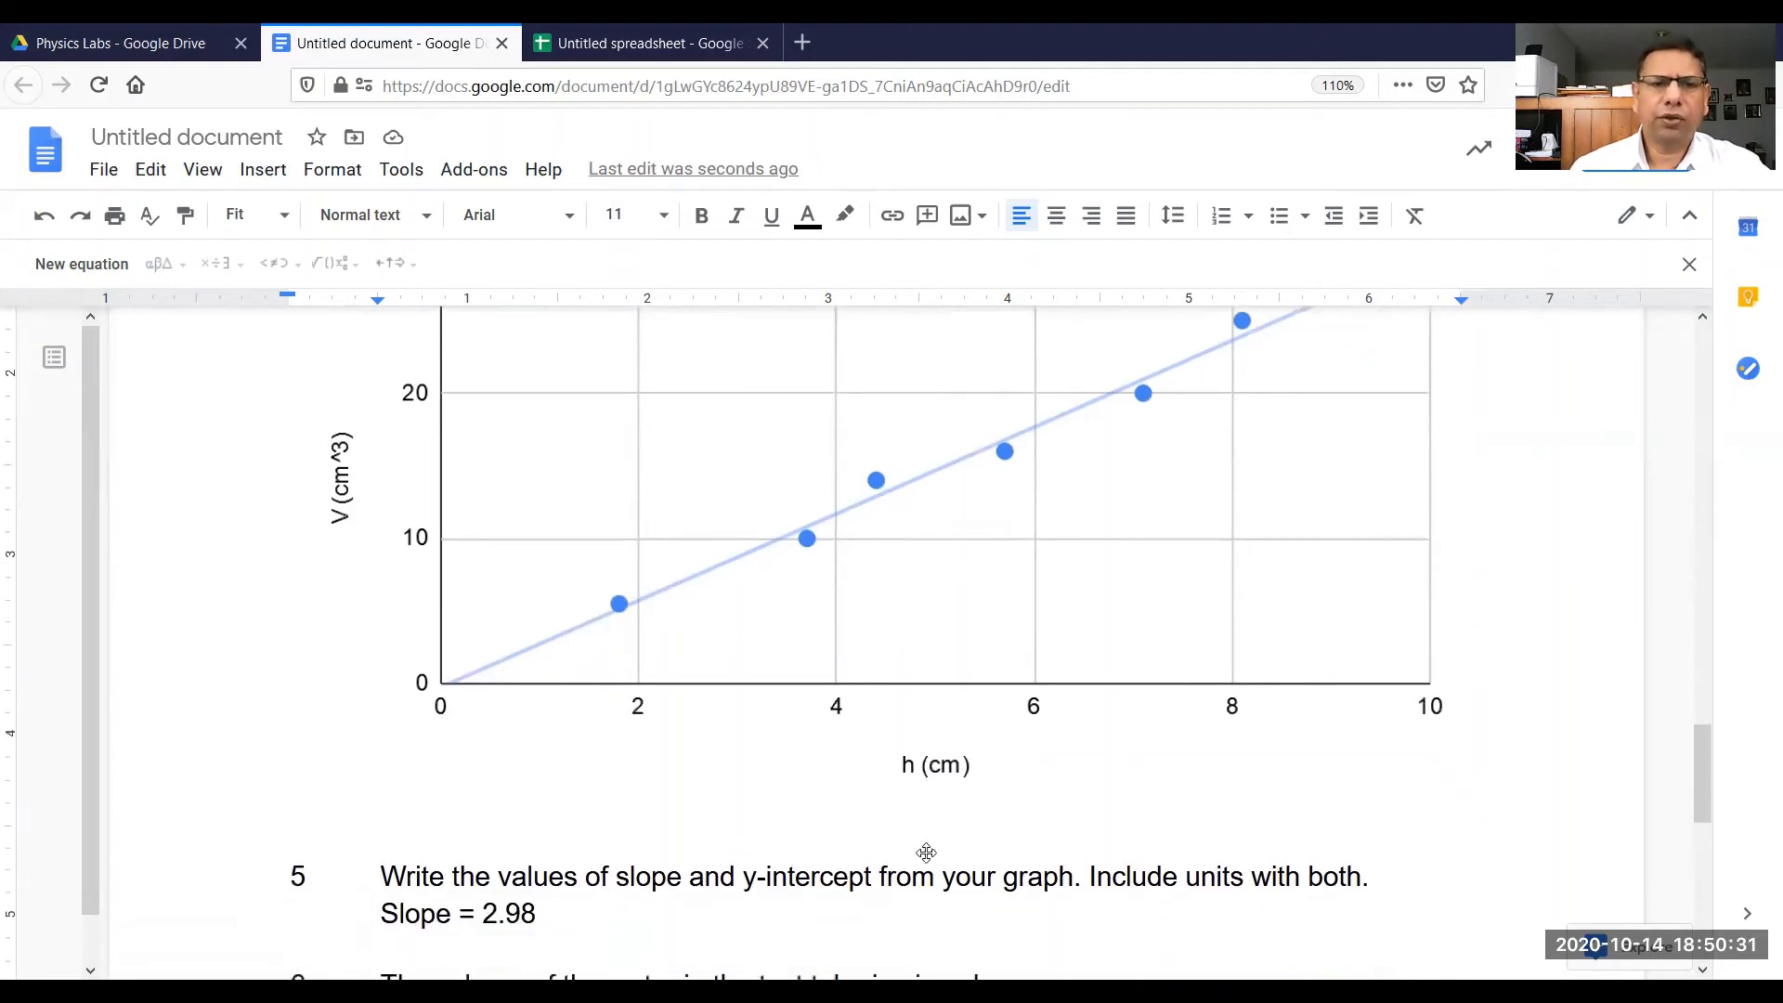
scroll(922, 850, "up", 2)
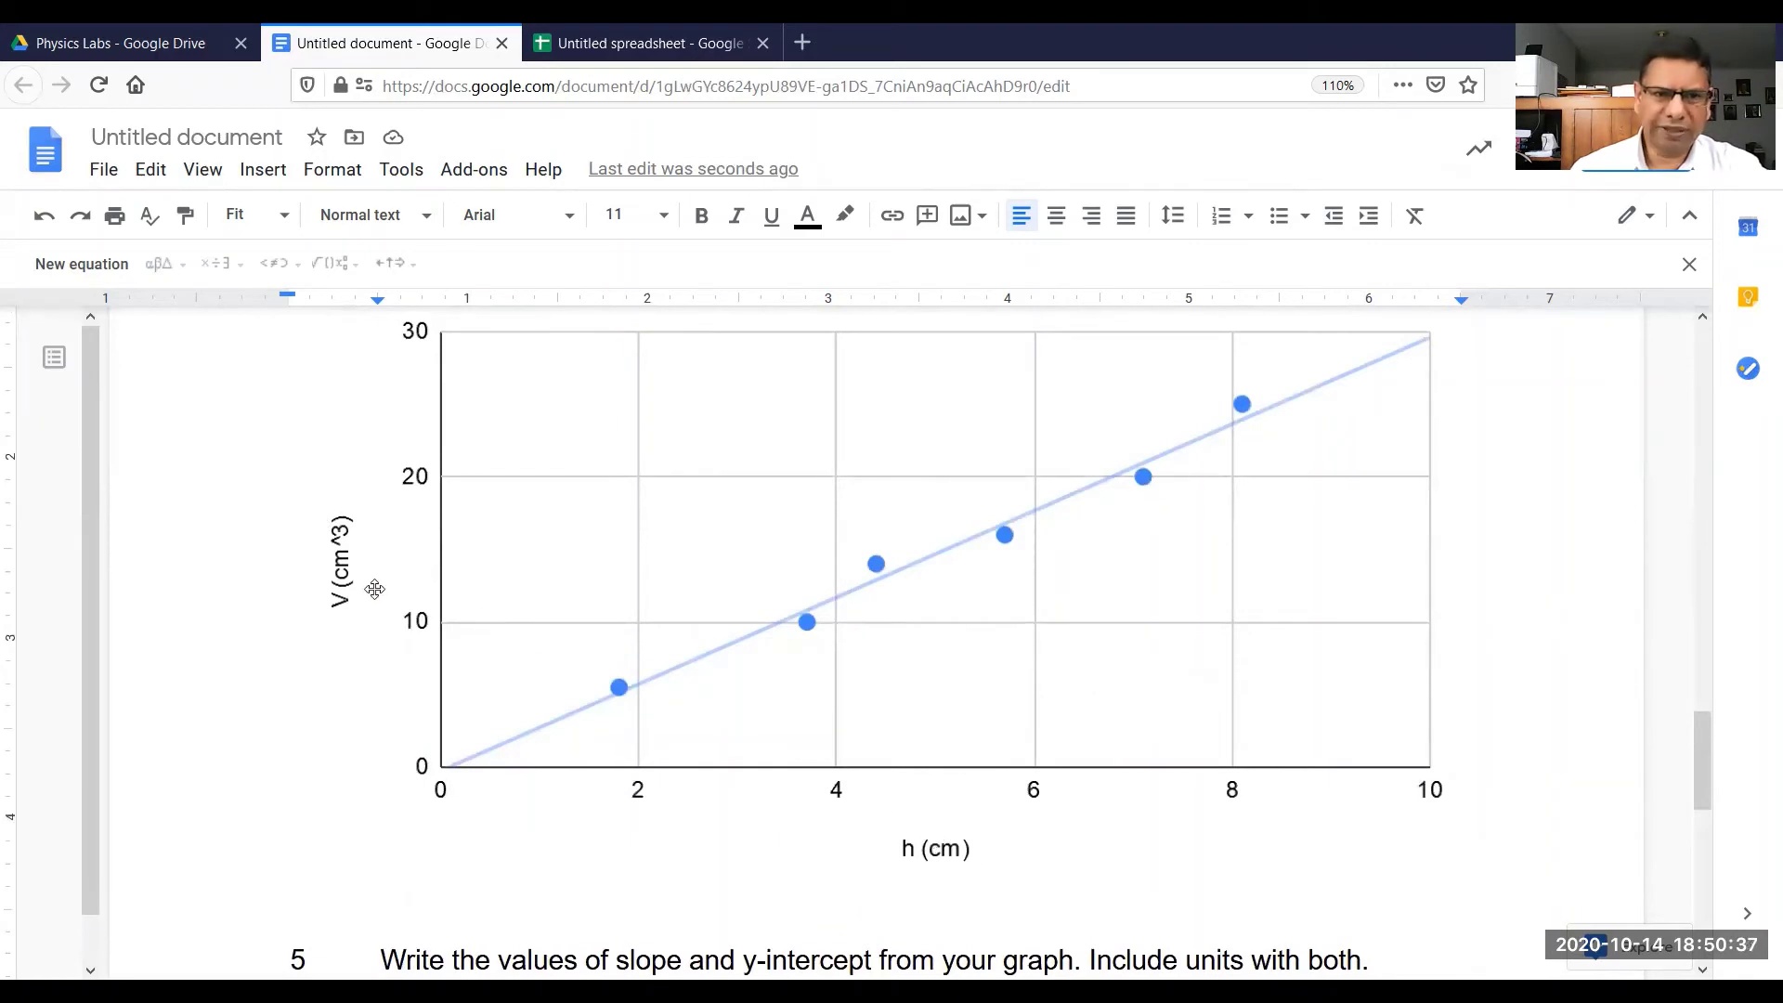
scroll(976, 869, "down", 6)
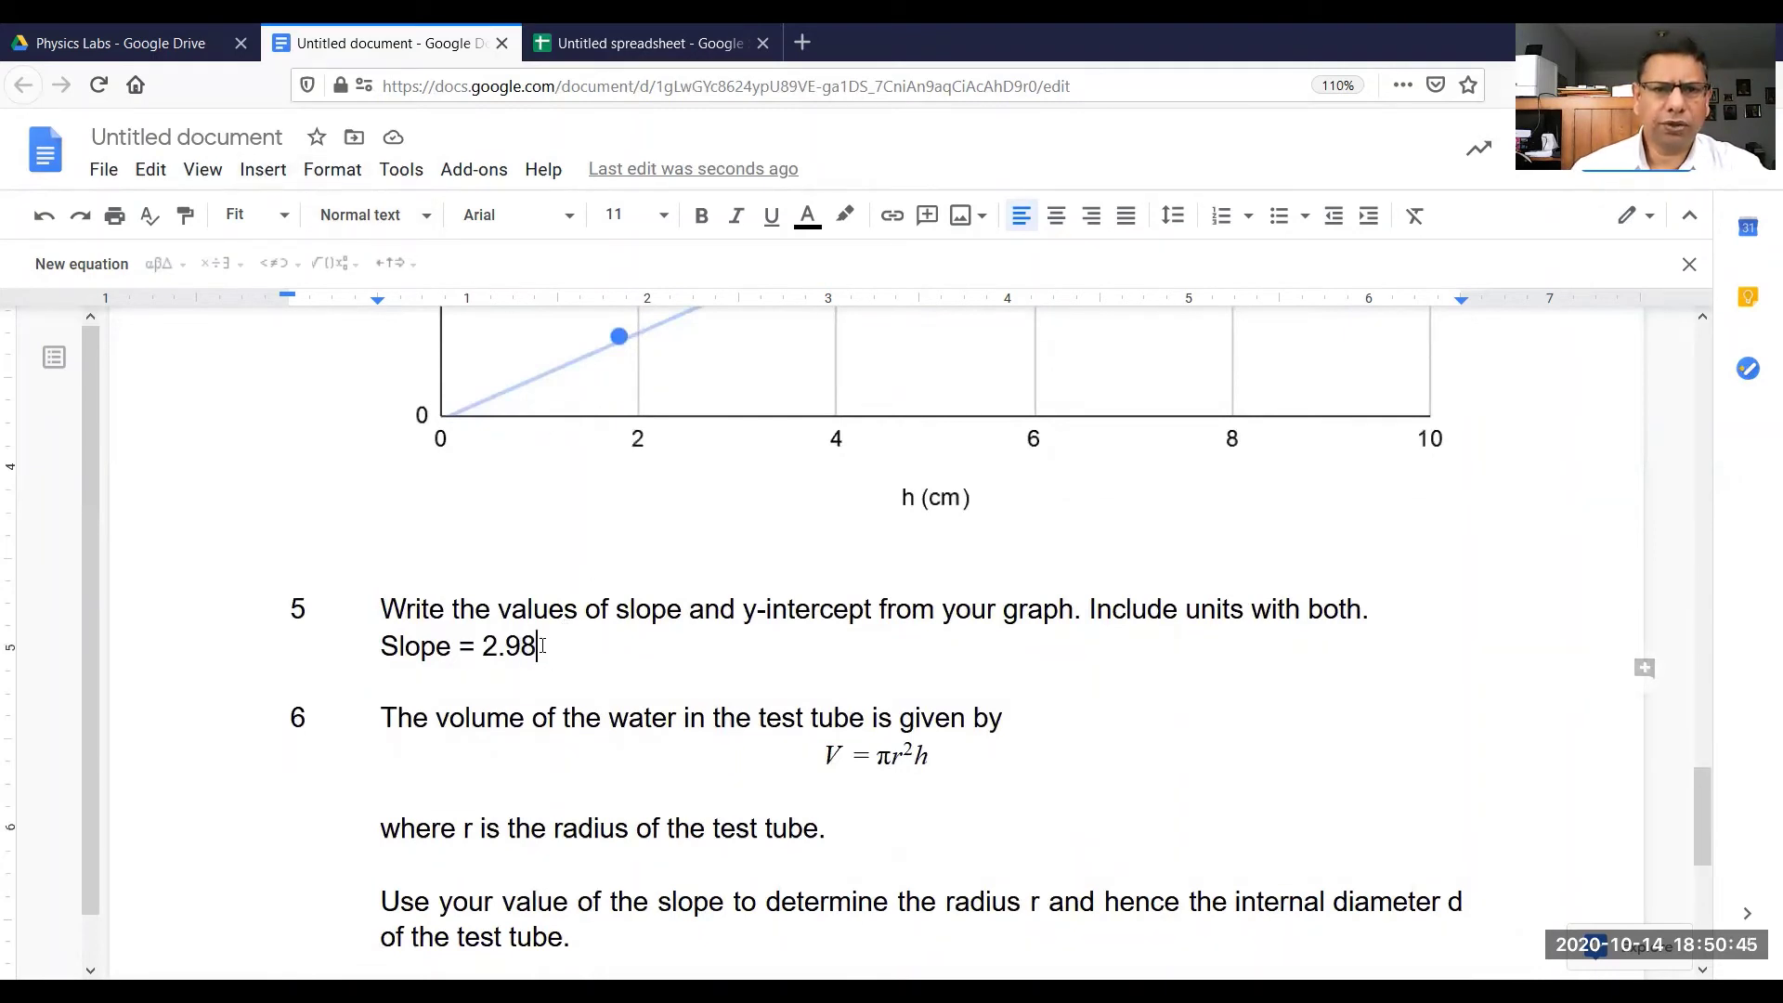
left_click(260, 171)
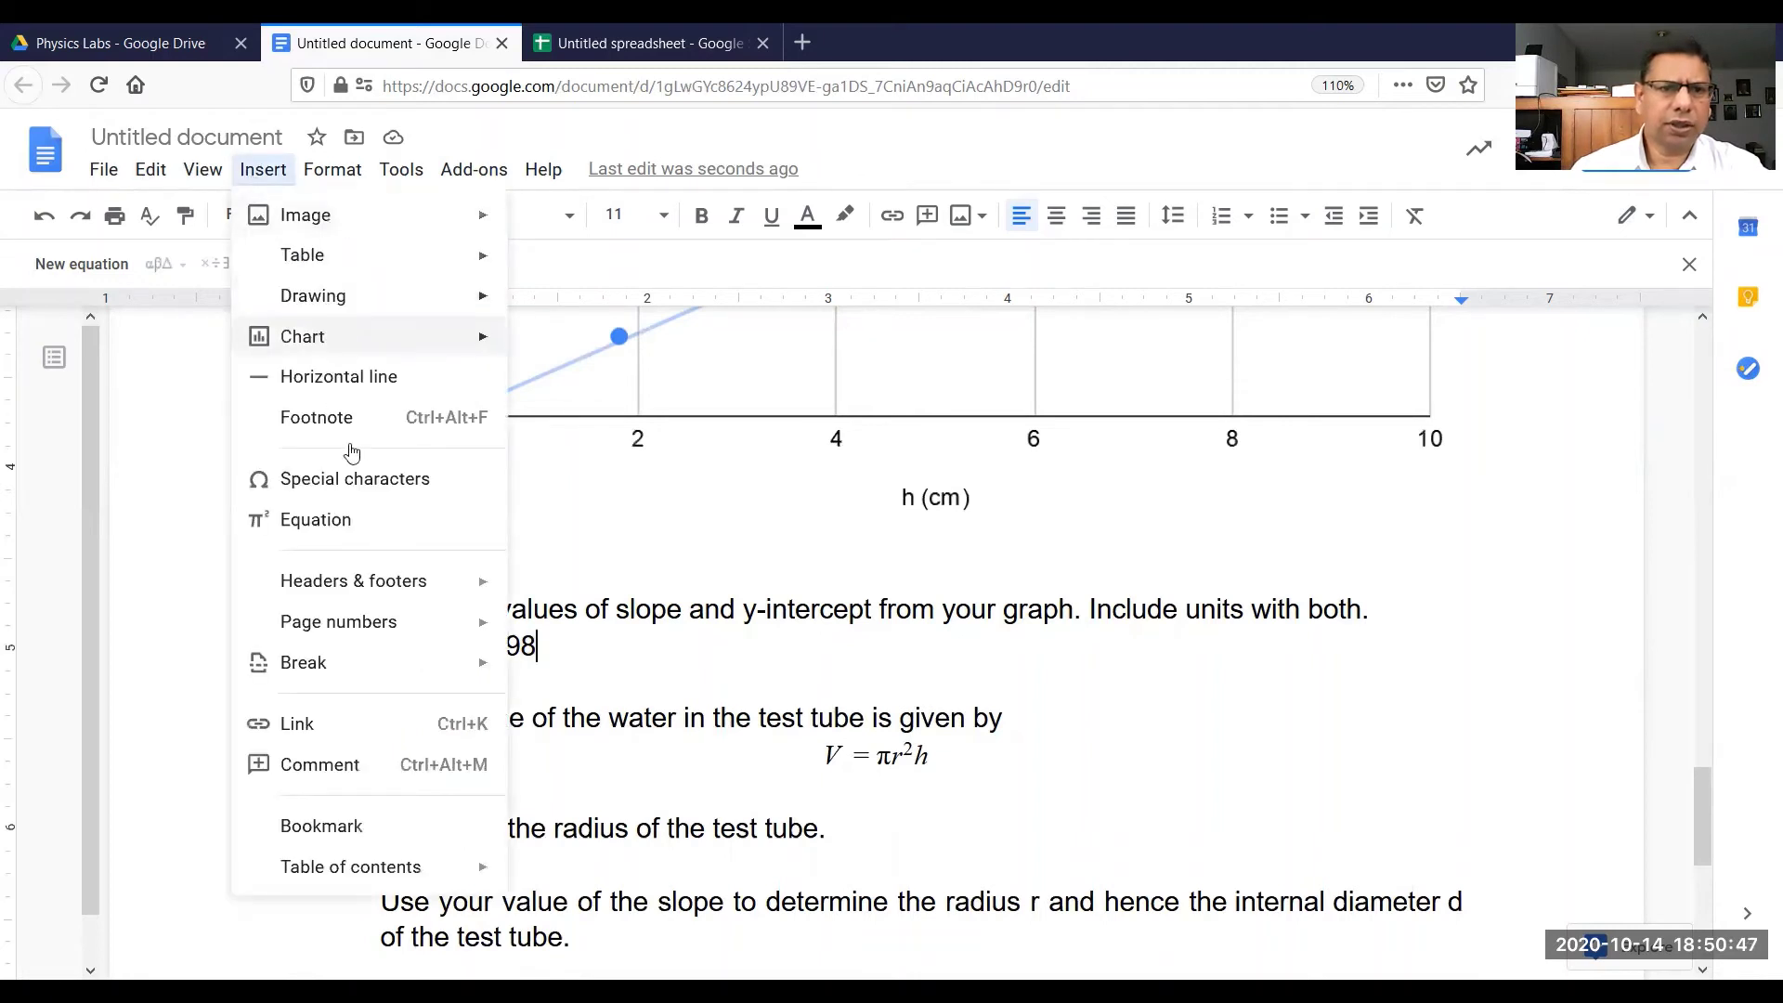
left_click(353, 523)
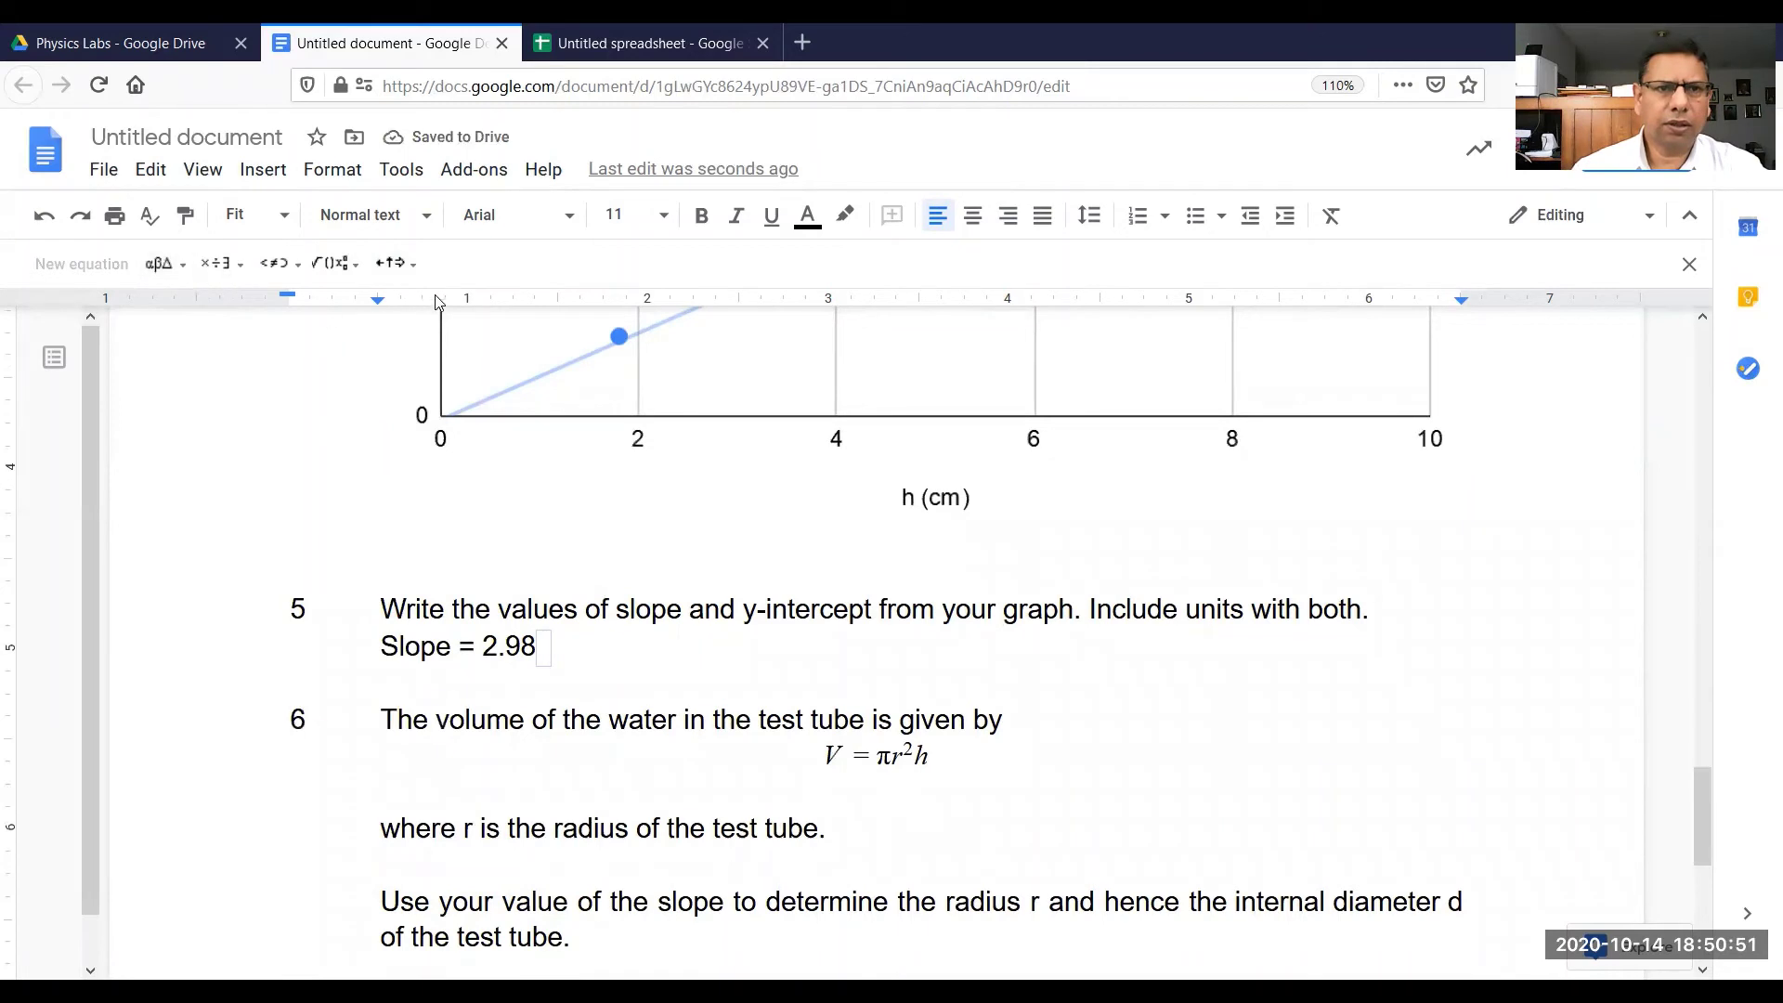
left_click(334, 262)
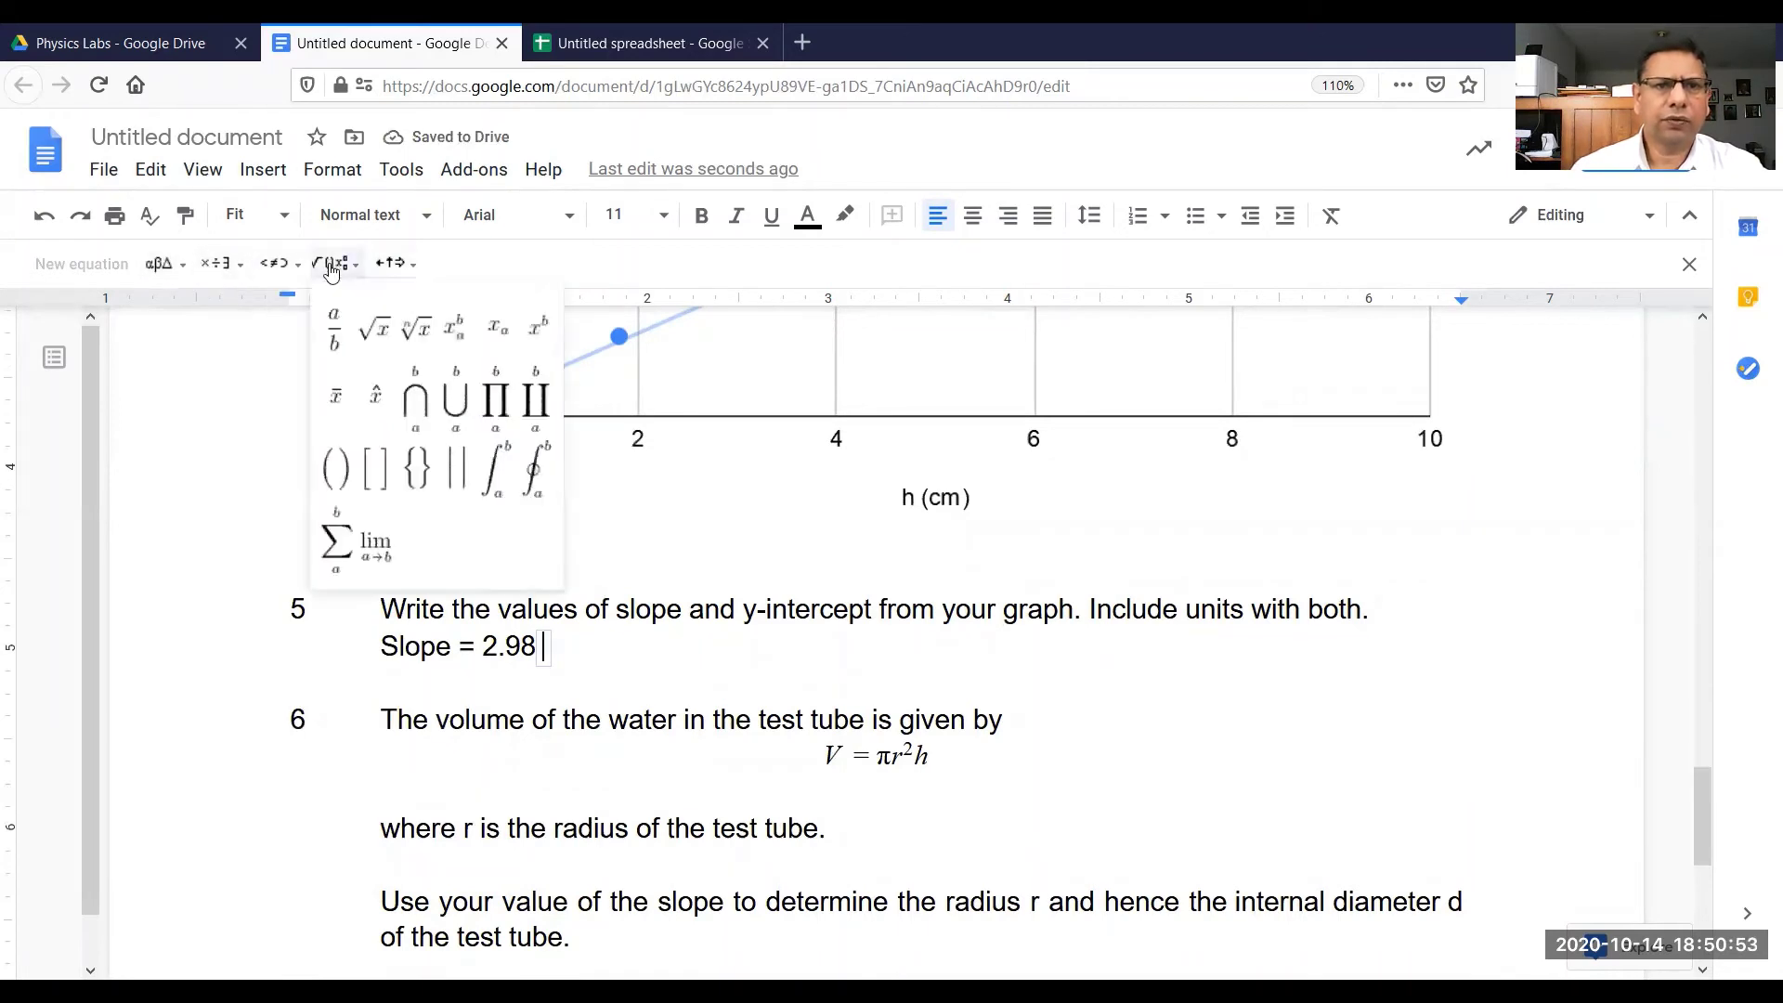
left_click(336, 343)
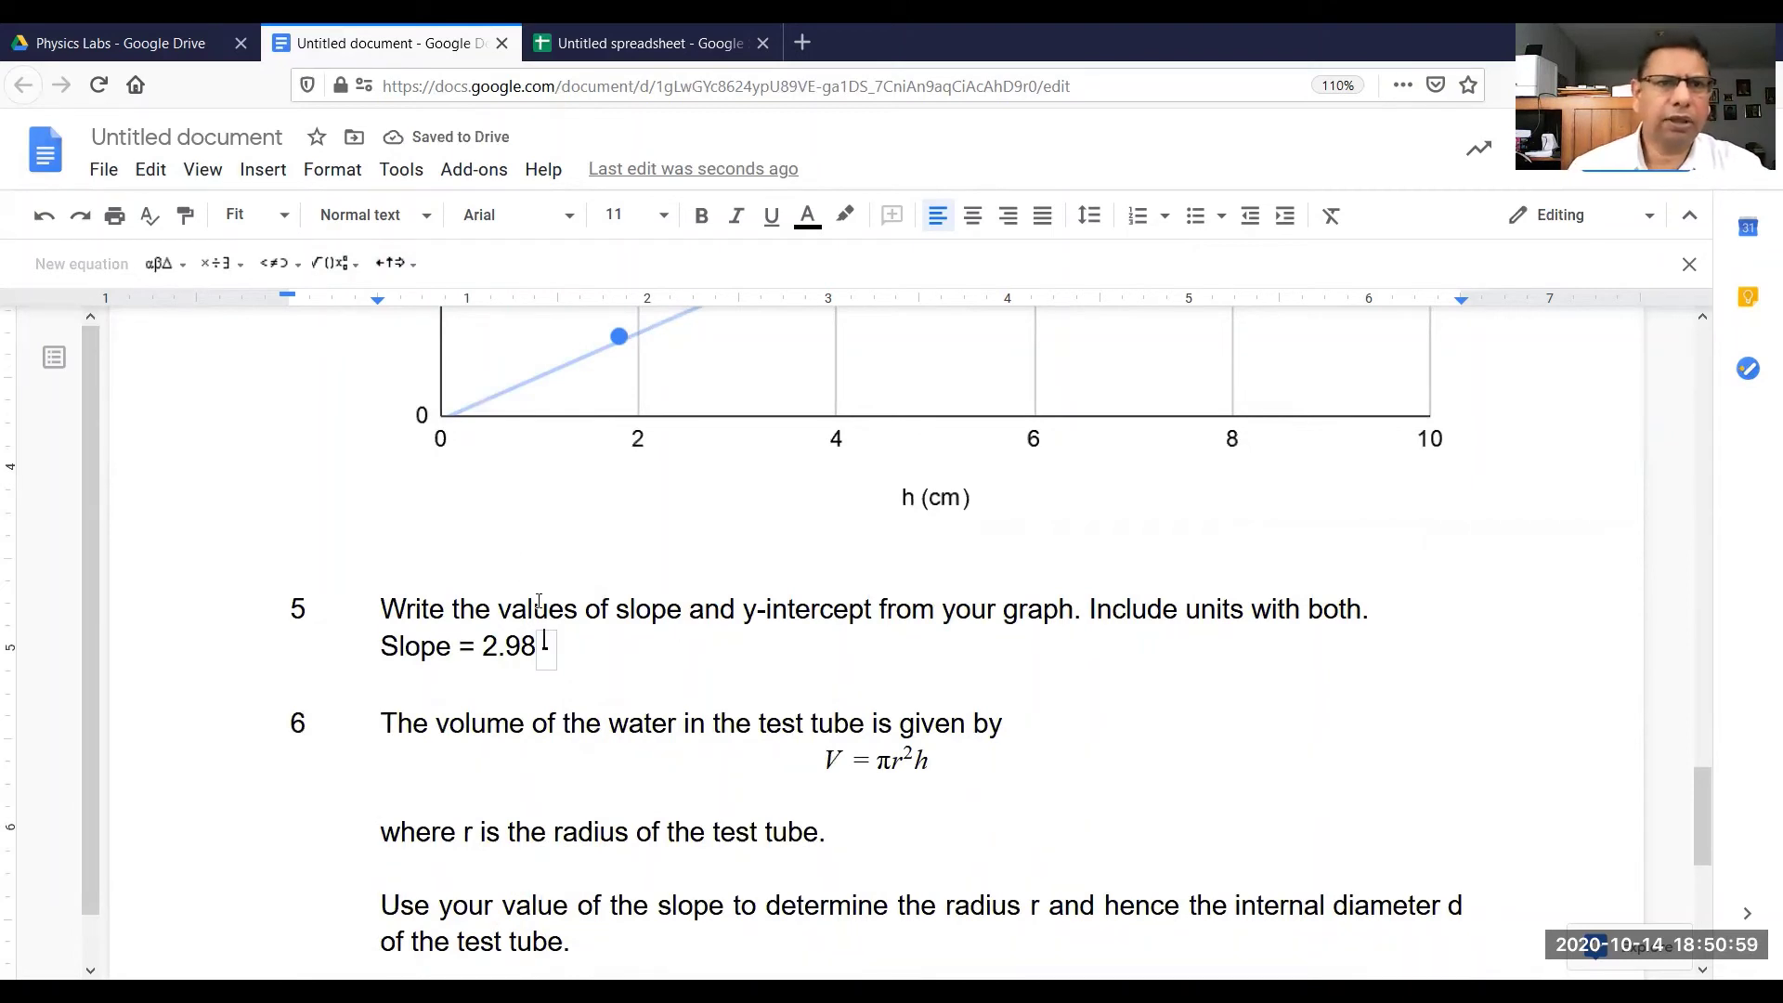
left_click(336, 268)
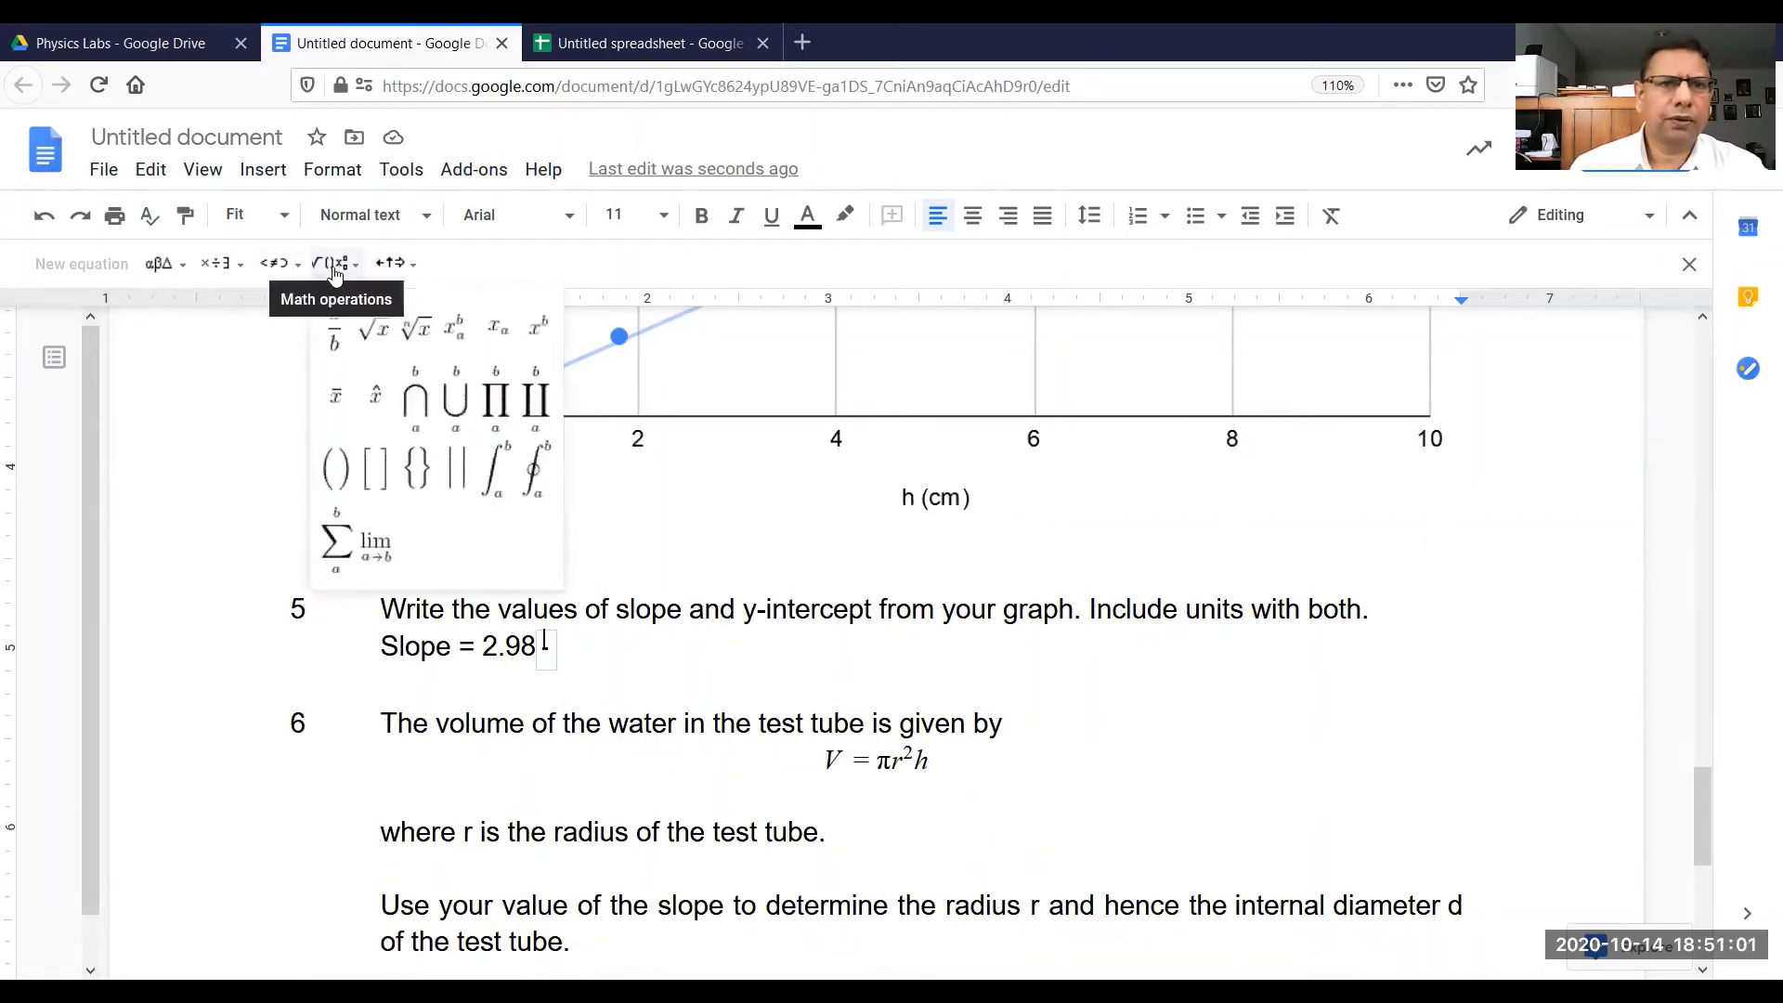
left_click(538, 342)
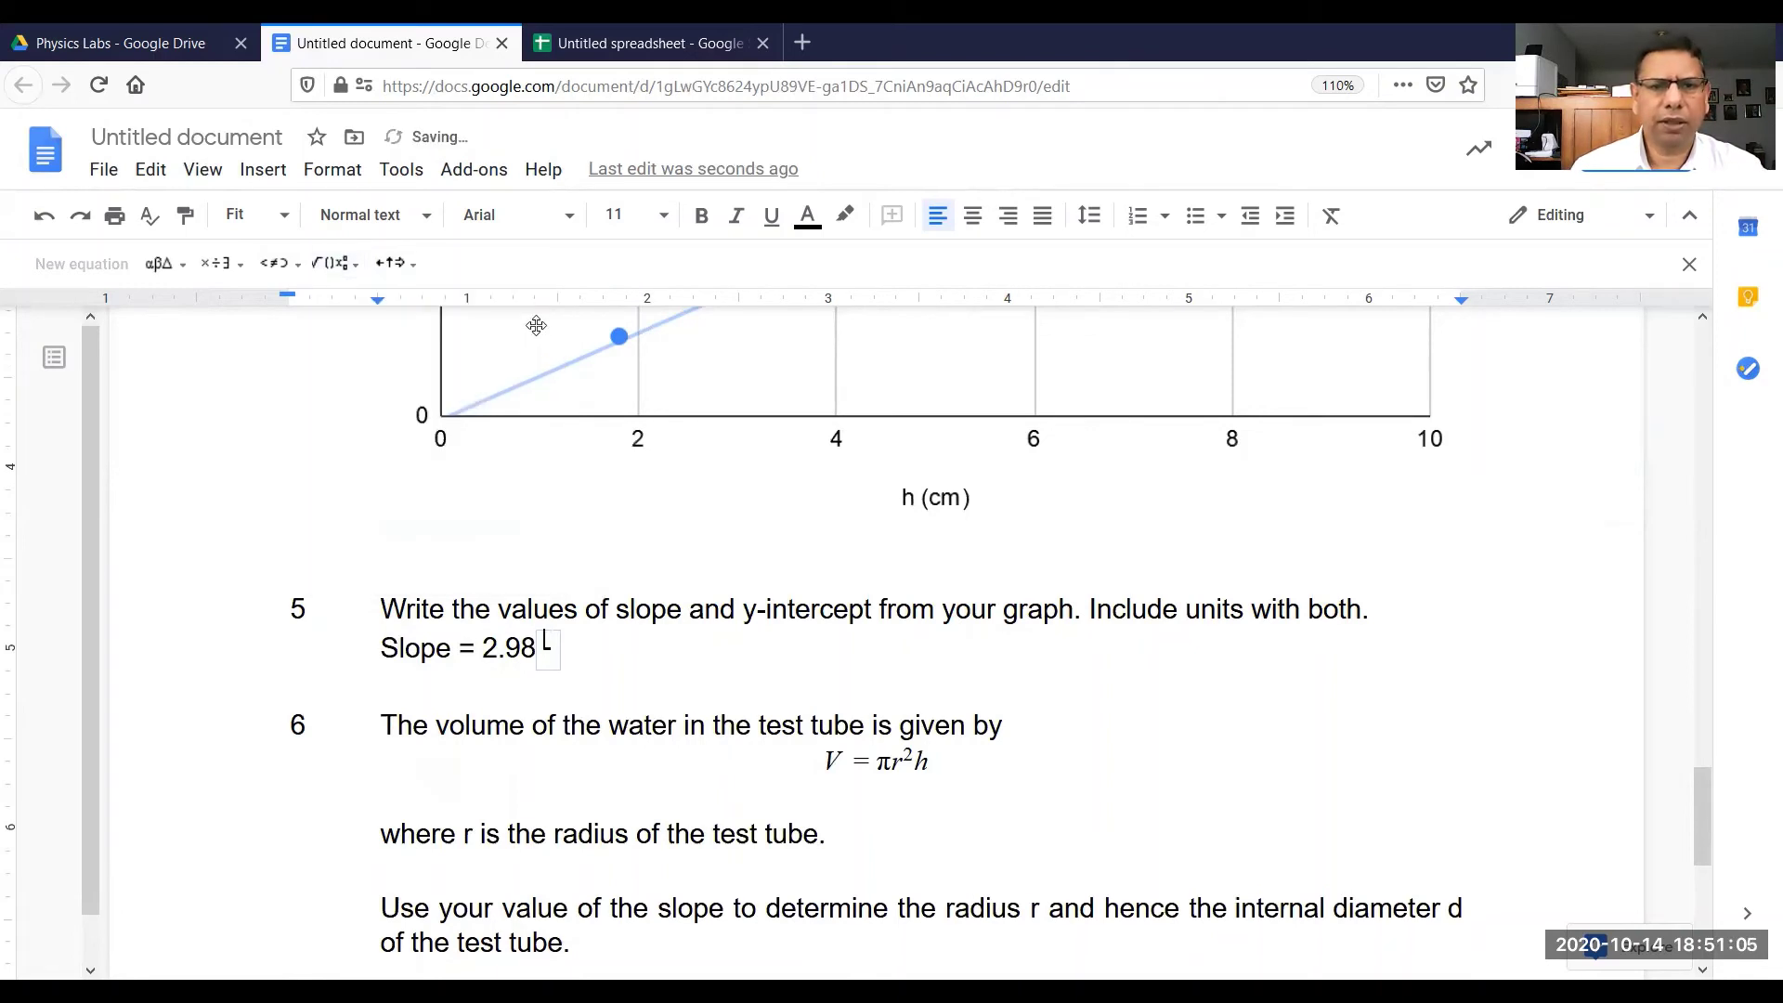
Step: Fill in the slope's unit fraction as cm³ over cm
type("cm")
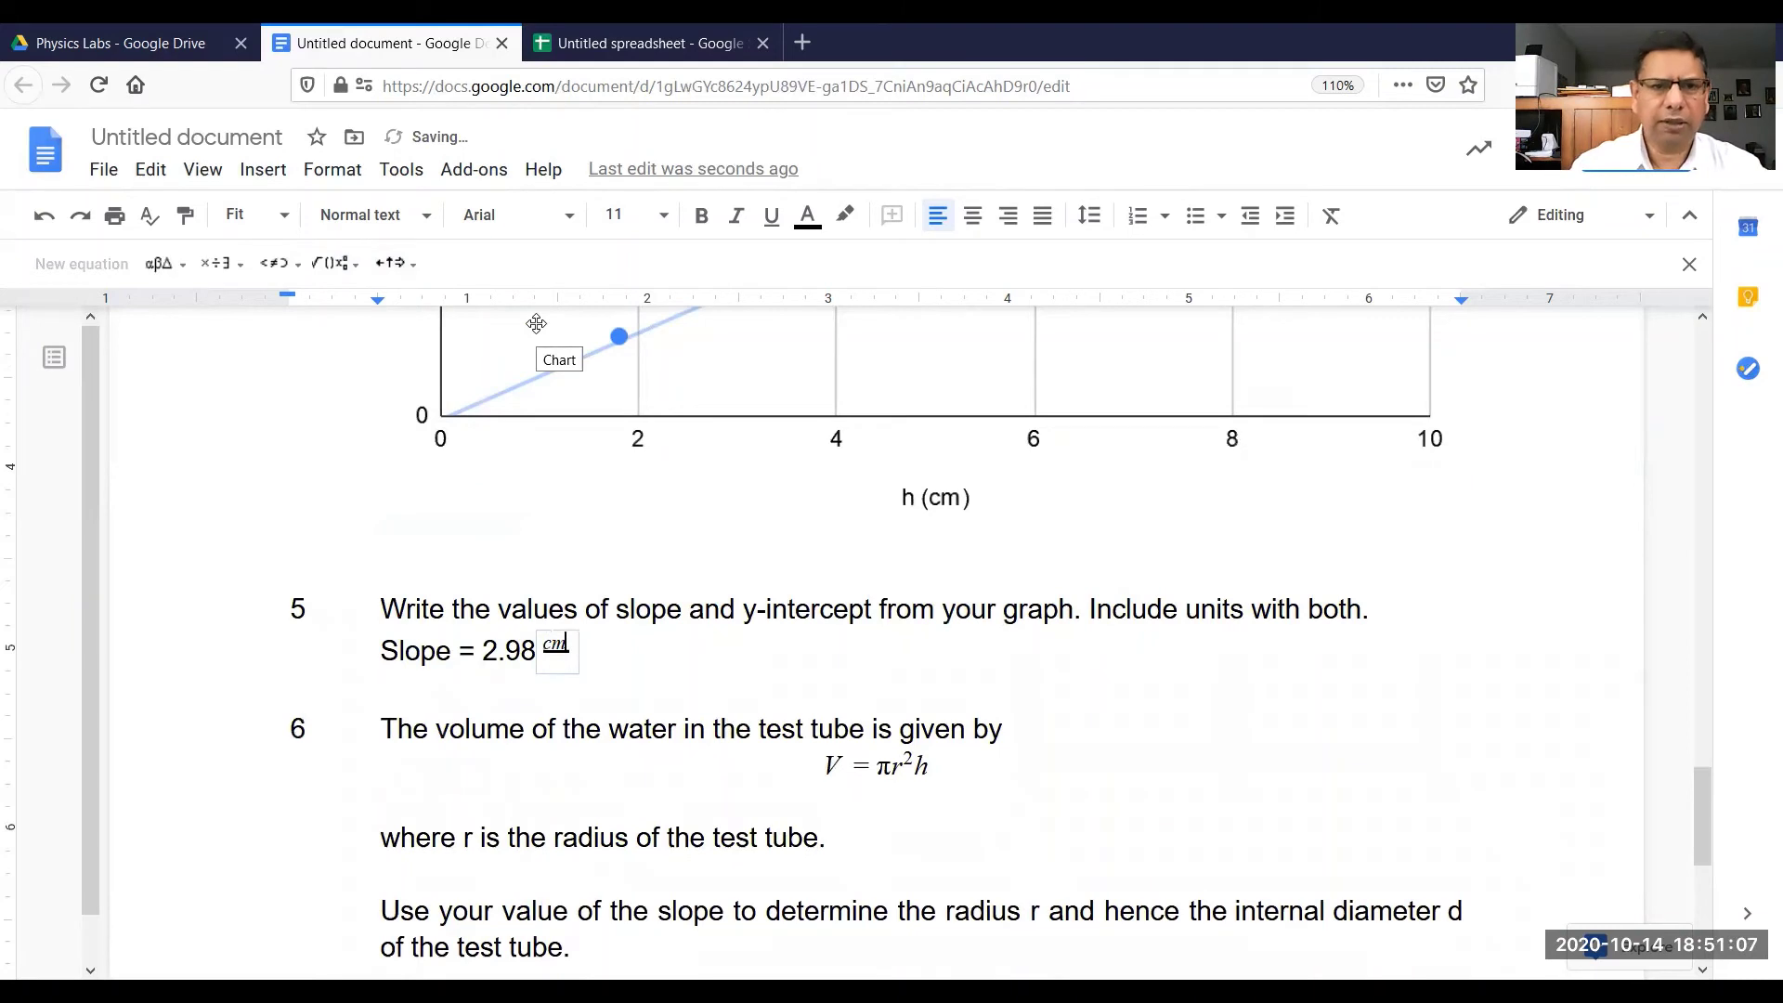
type("3")
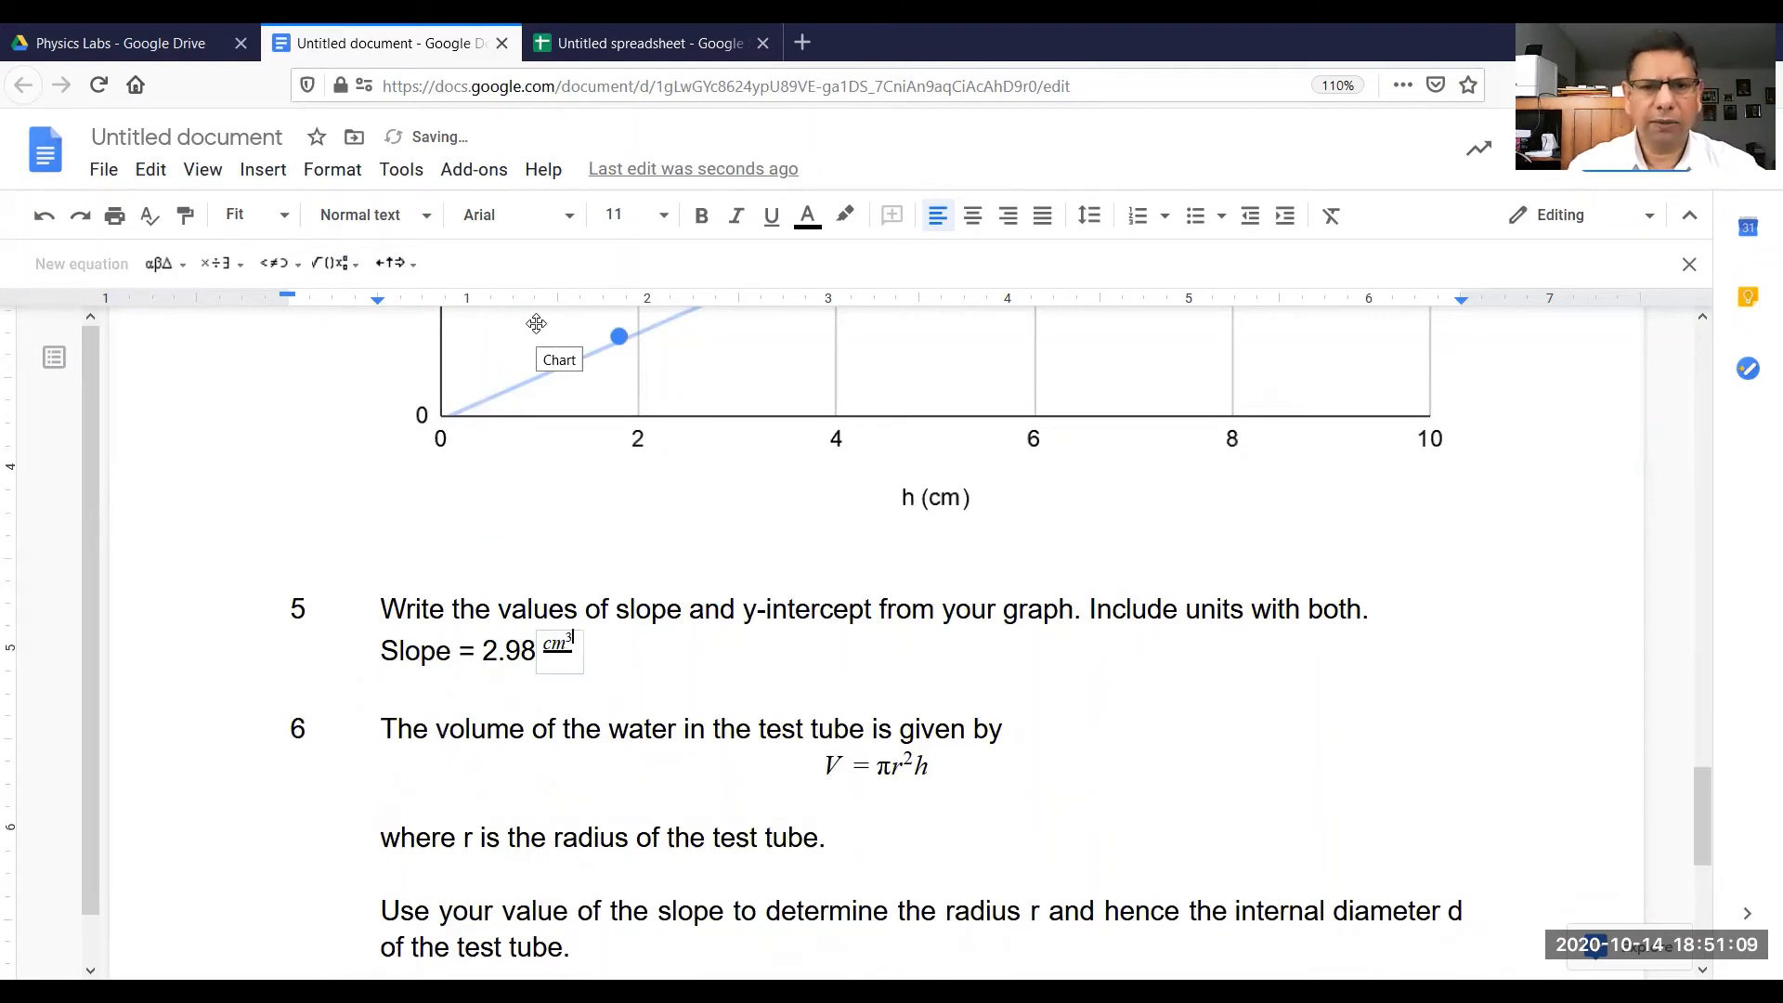
key("Down")
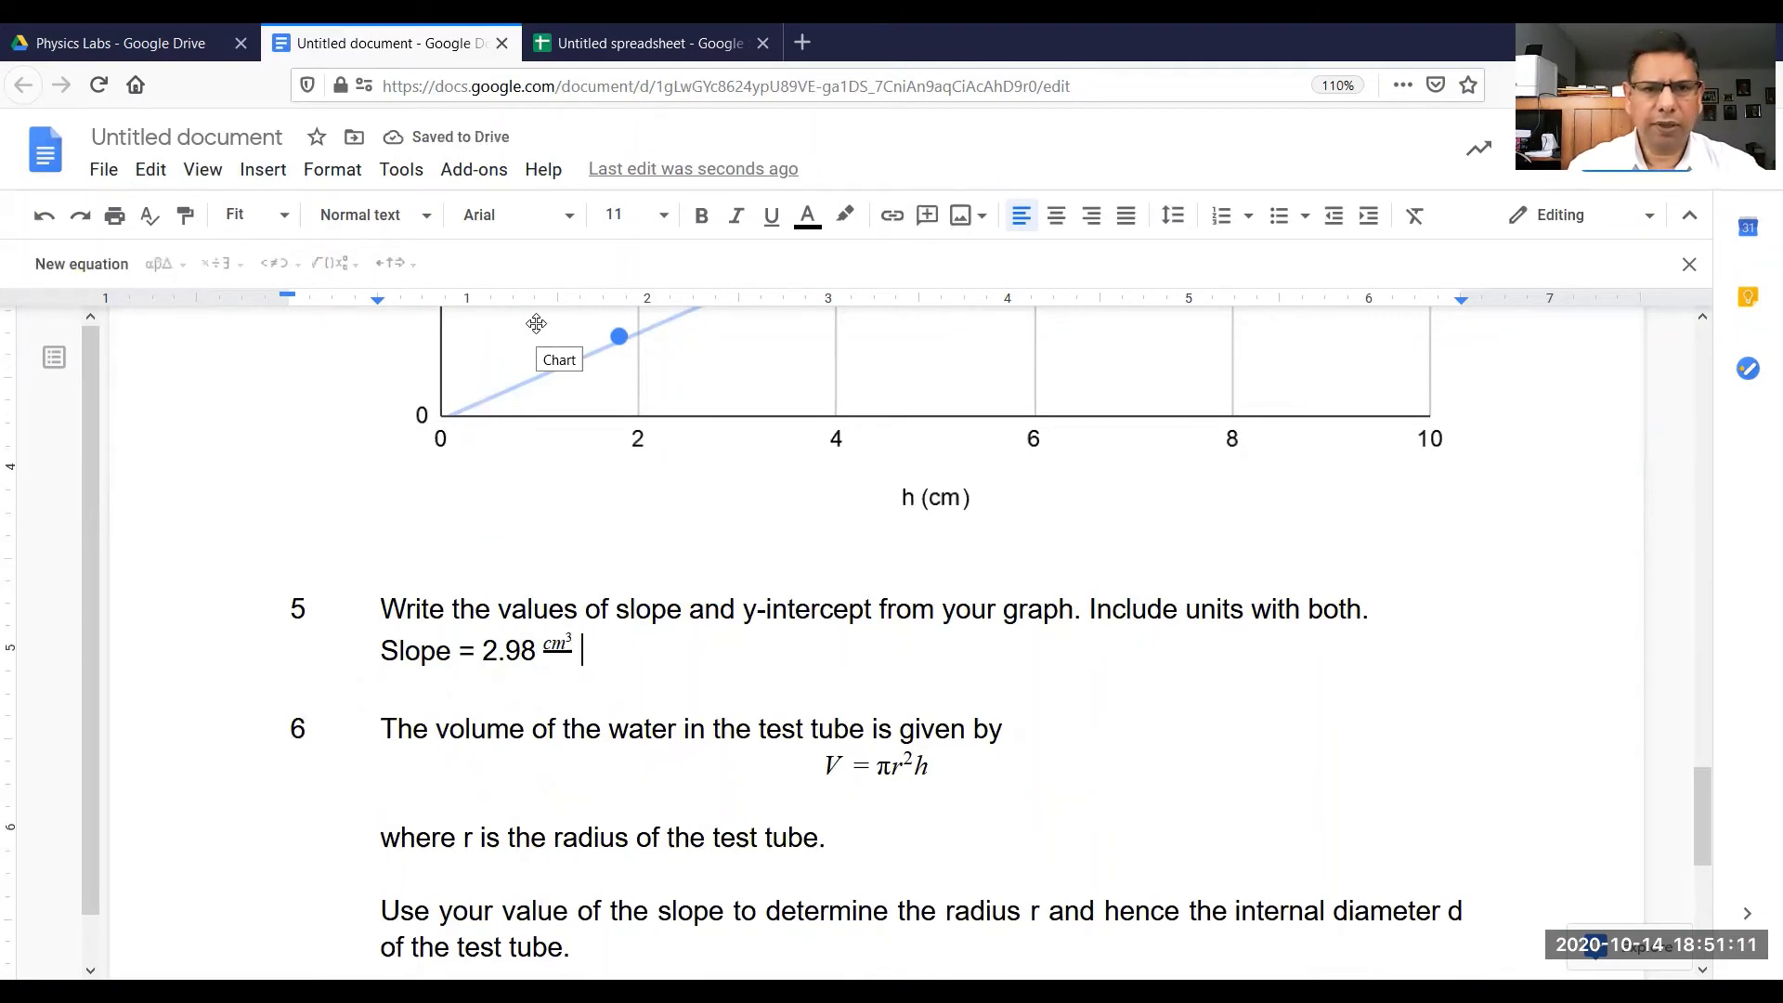
key("Left")
type("cm")
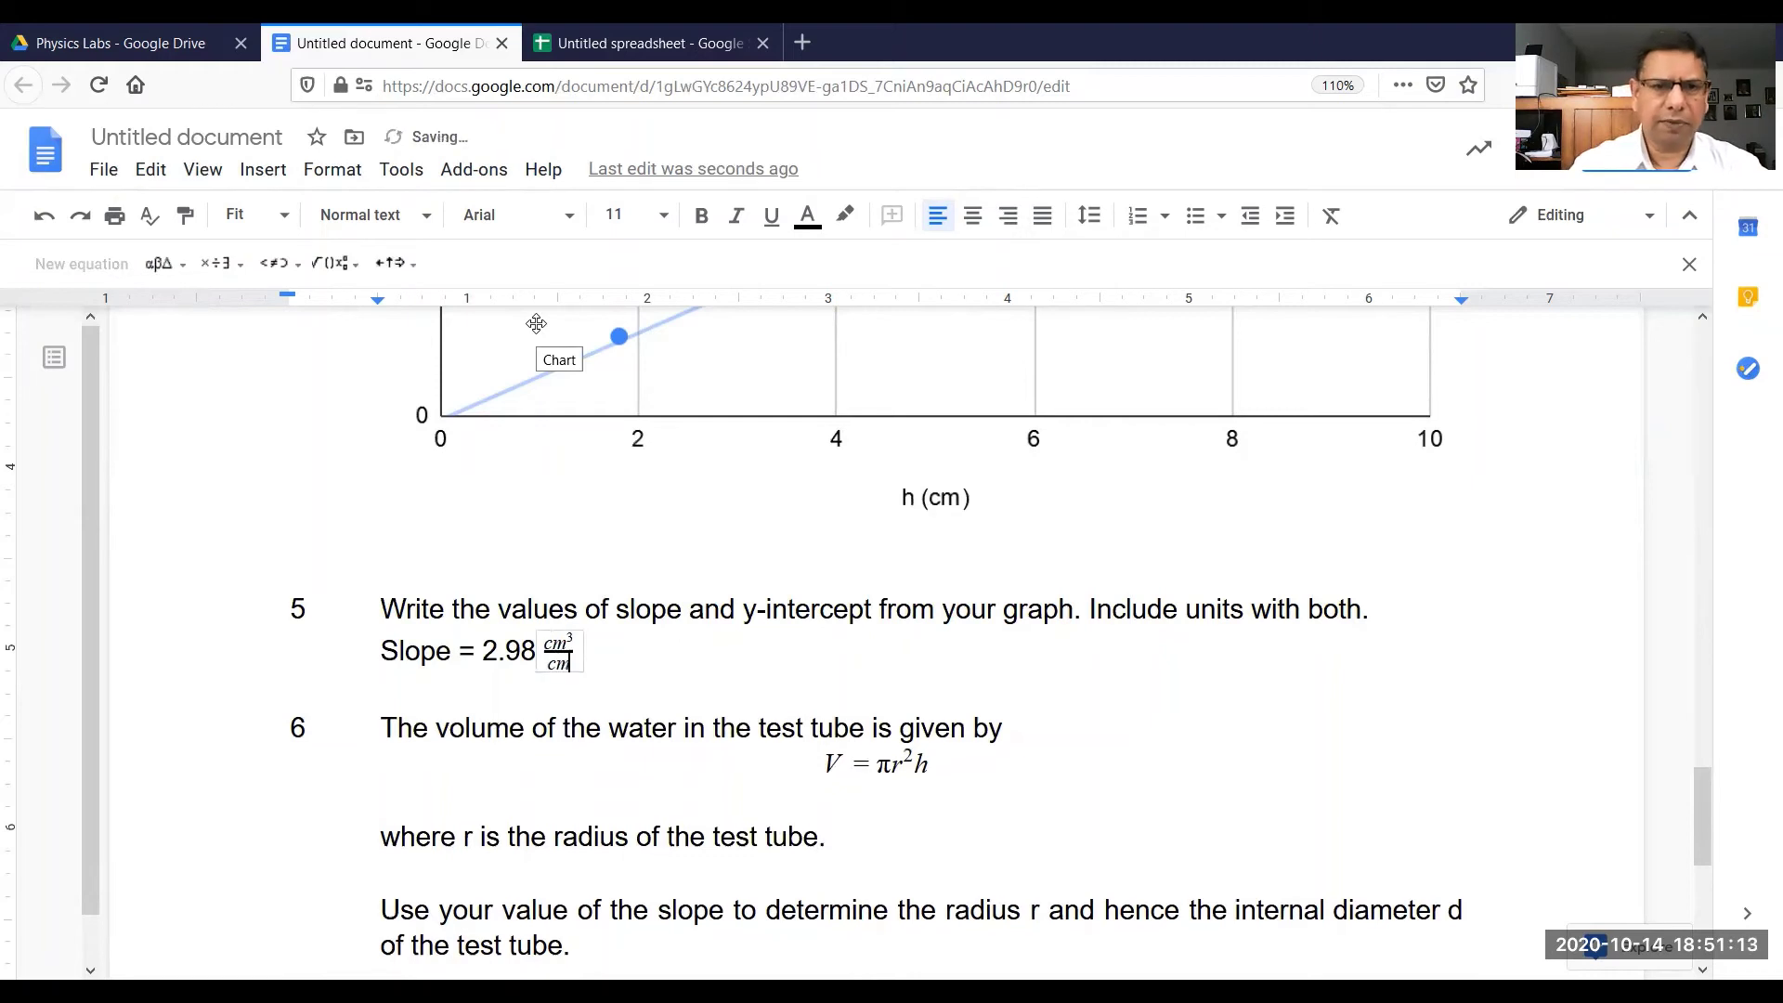
key("Right")
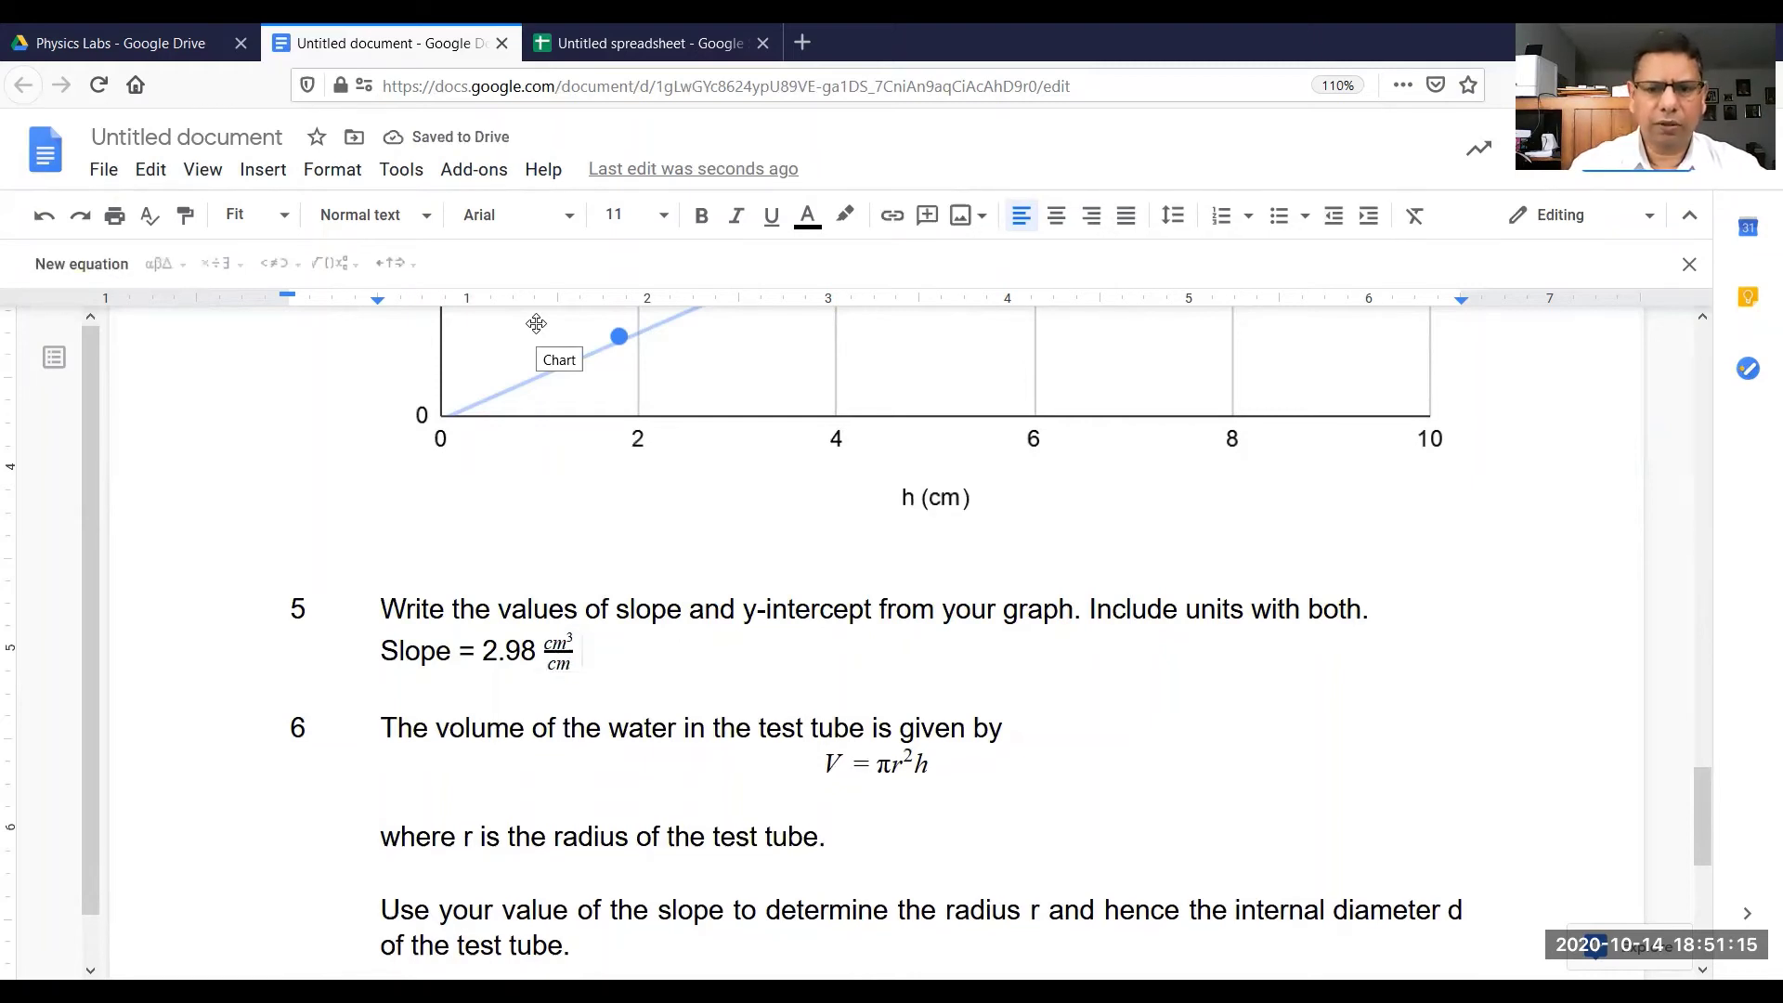
Step: Add "= 2.98" after the cm³/cm fraction, with spaces around the equals sign
type("=2.98")
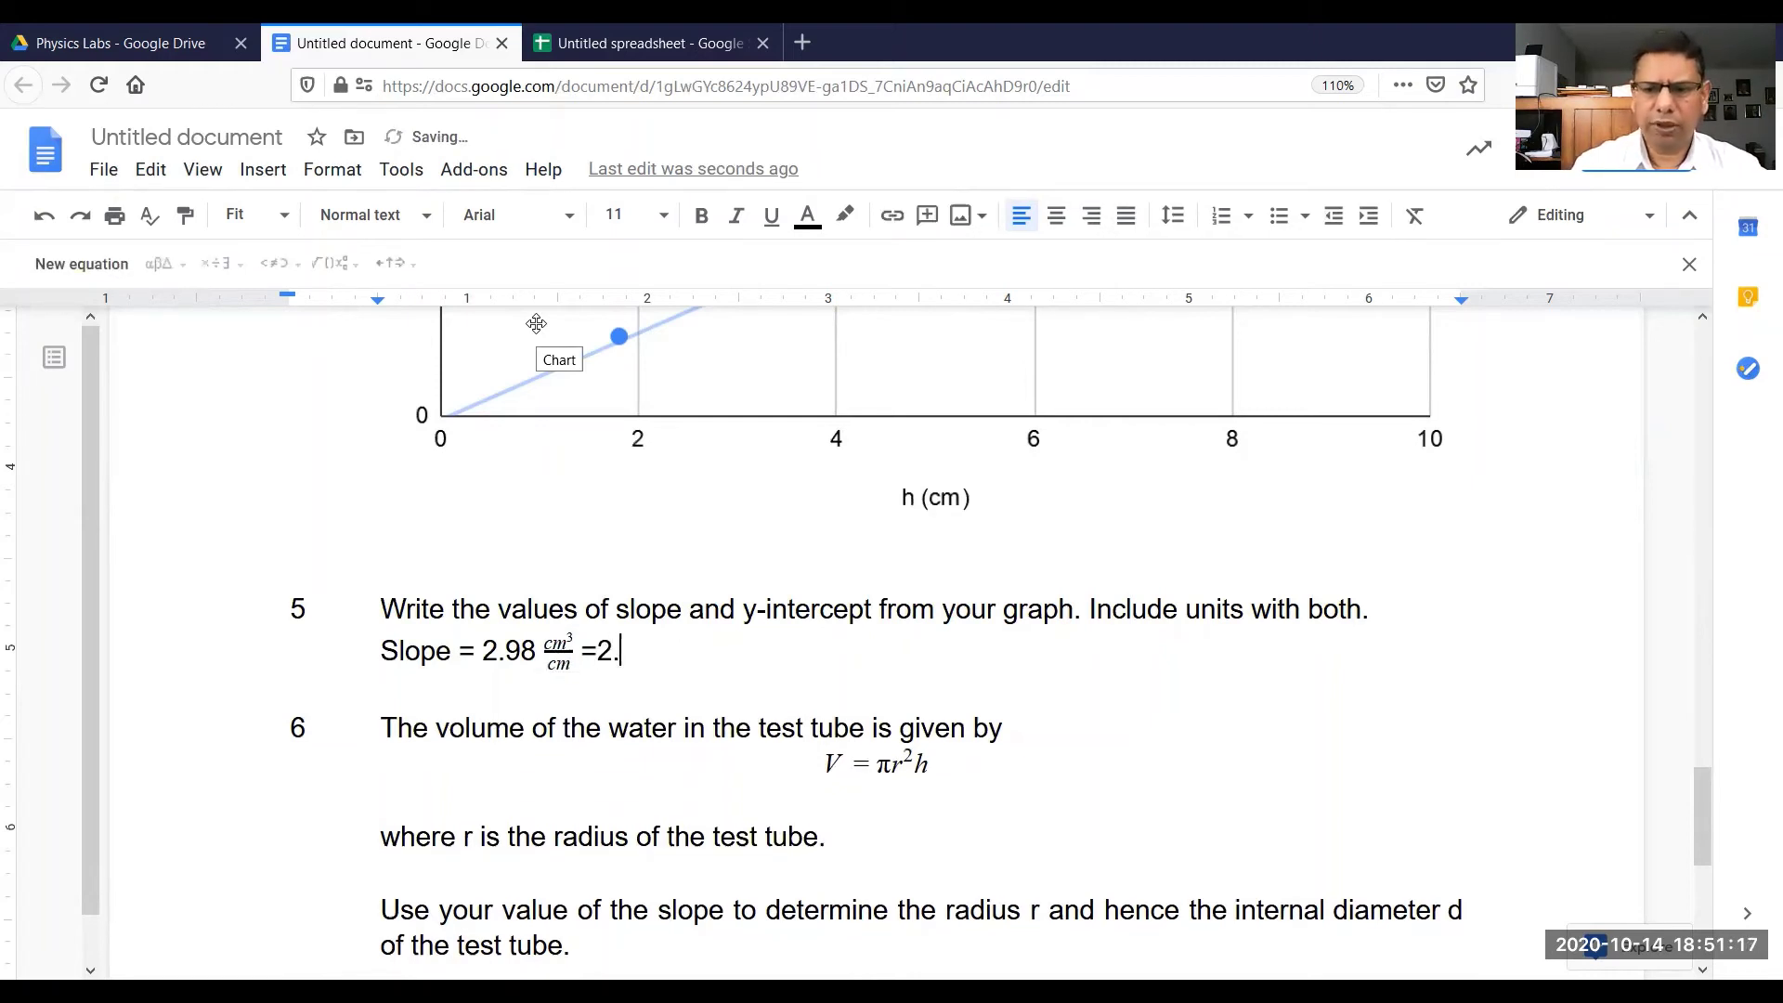
key("Left")
key("Left")
key("Left")
key("Left")
key("Left")
key("Right")
key("Right")
key("Right")
key("Right")
key("Right")
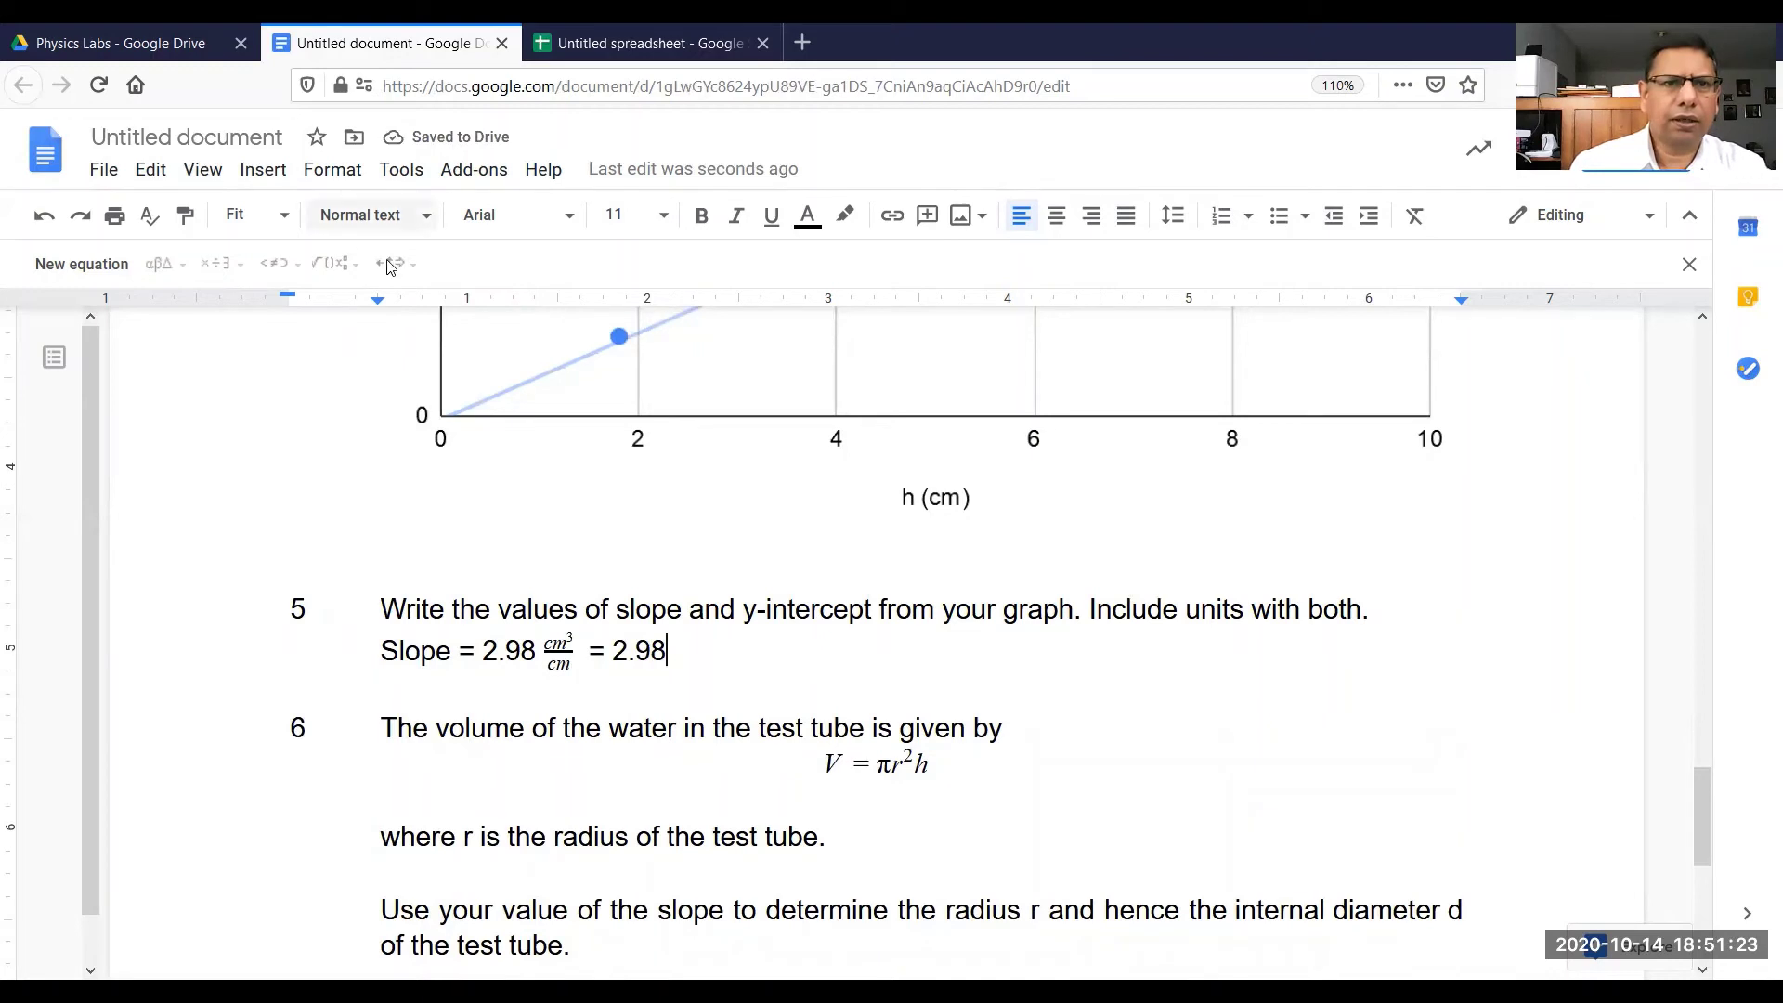
Step: Insert an equation after the second 2.98 giving the simplified unit cm², with the 2 as a superscript
left_click(264, 171)
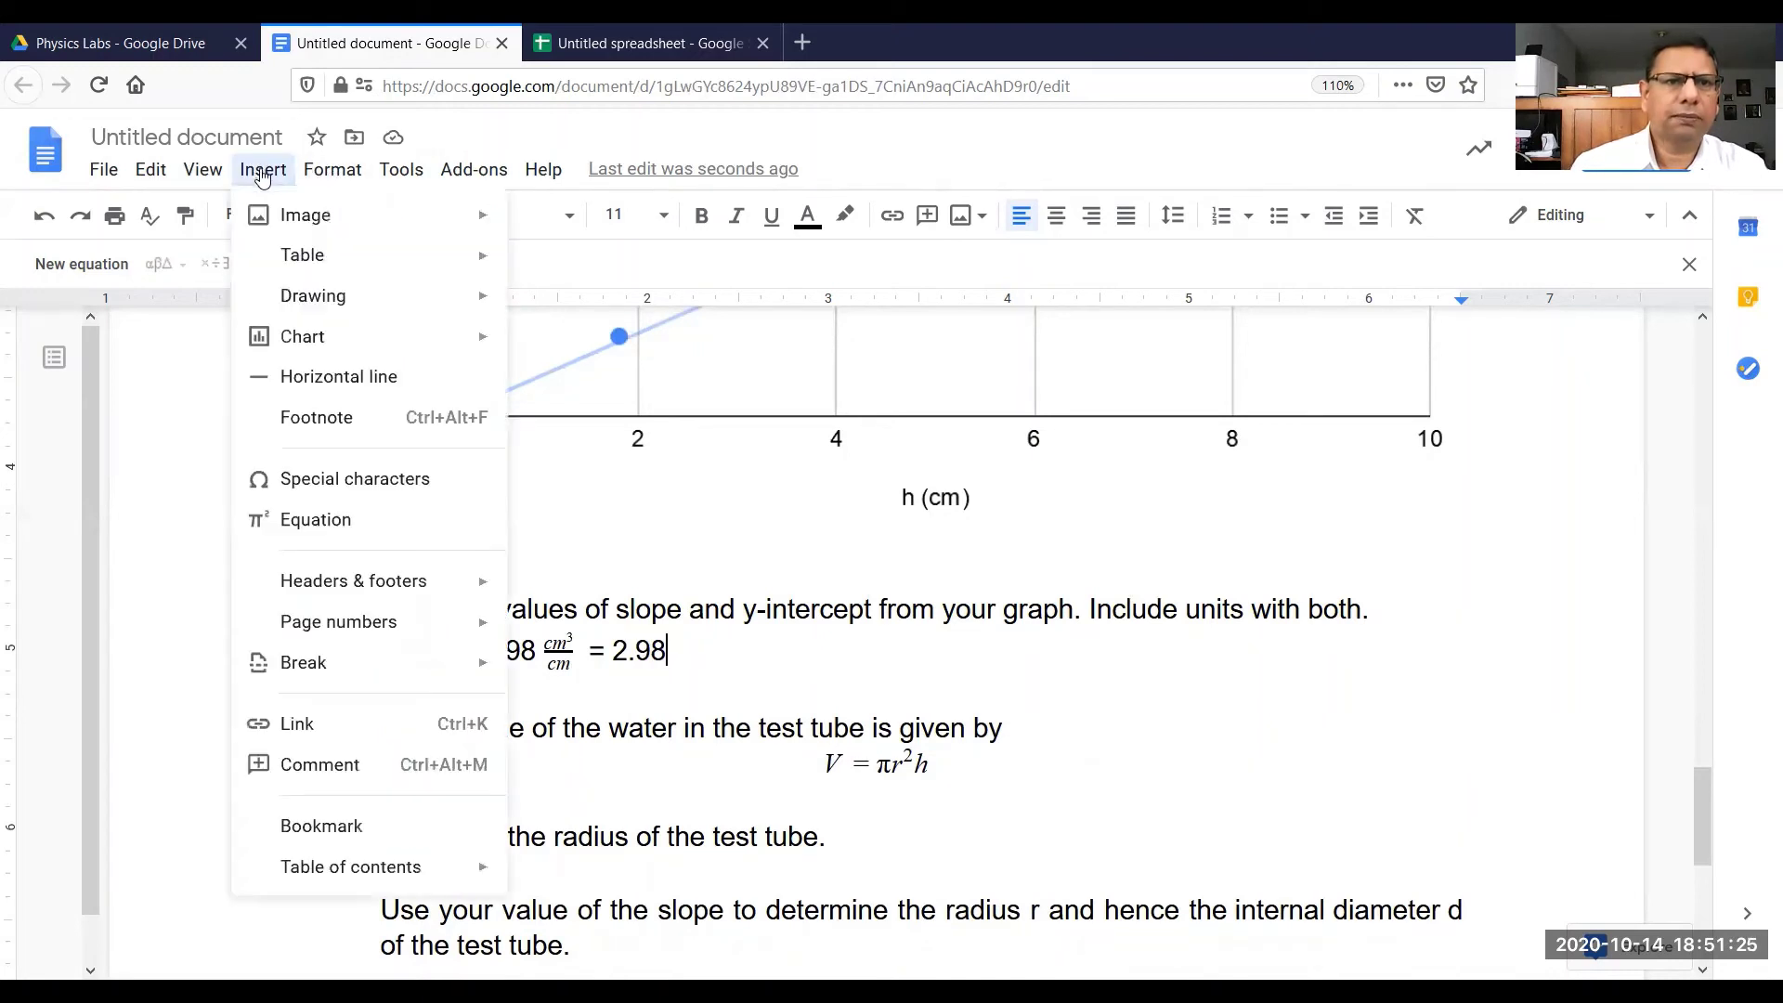
left_click(330, 519)
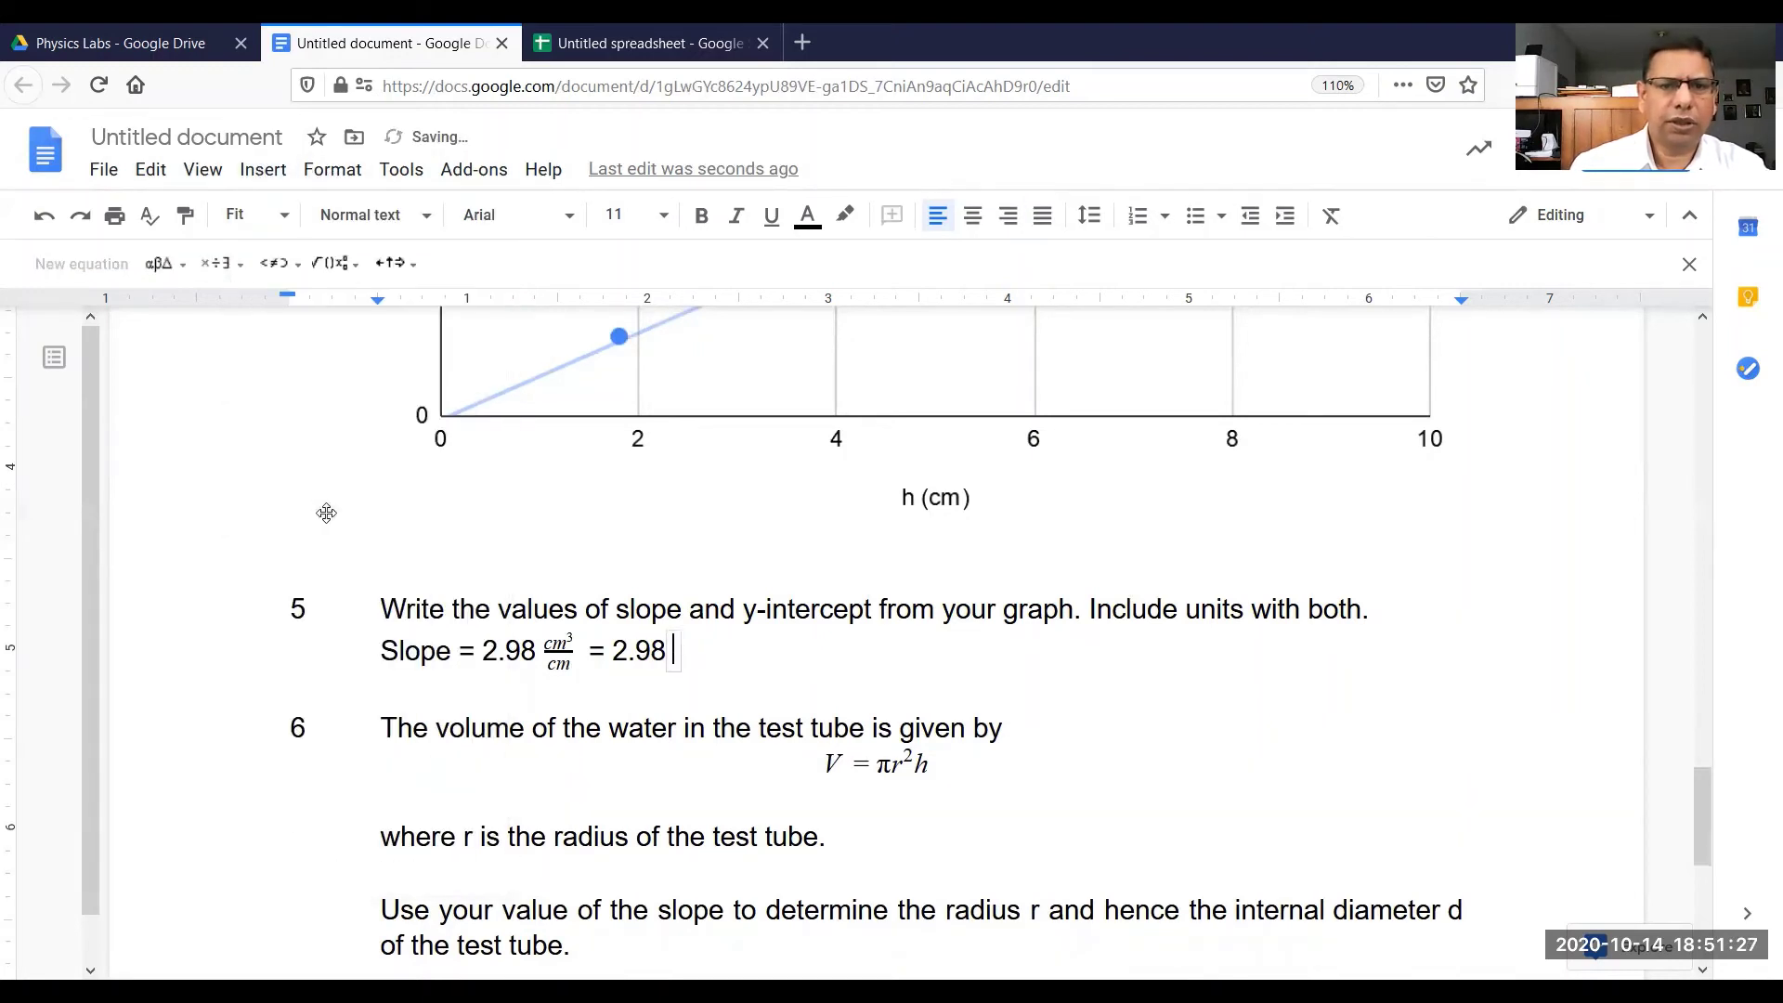
type("cm")
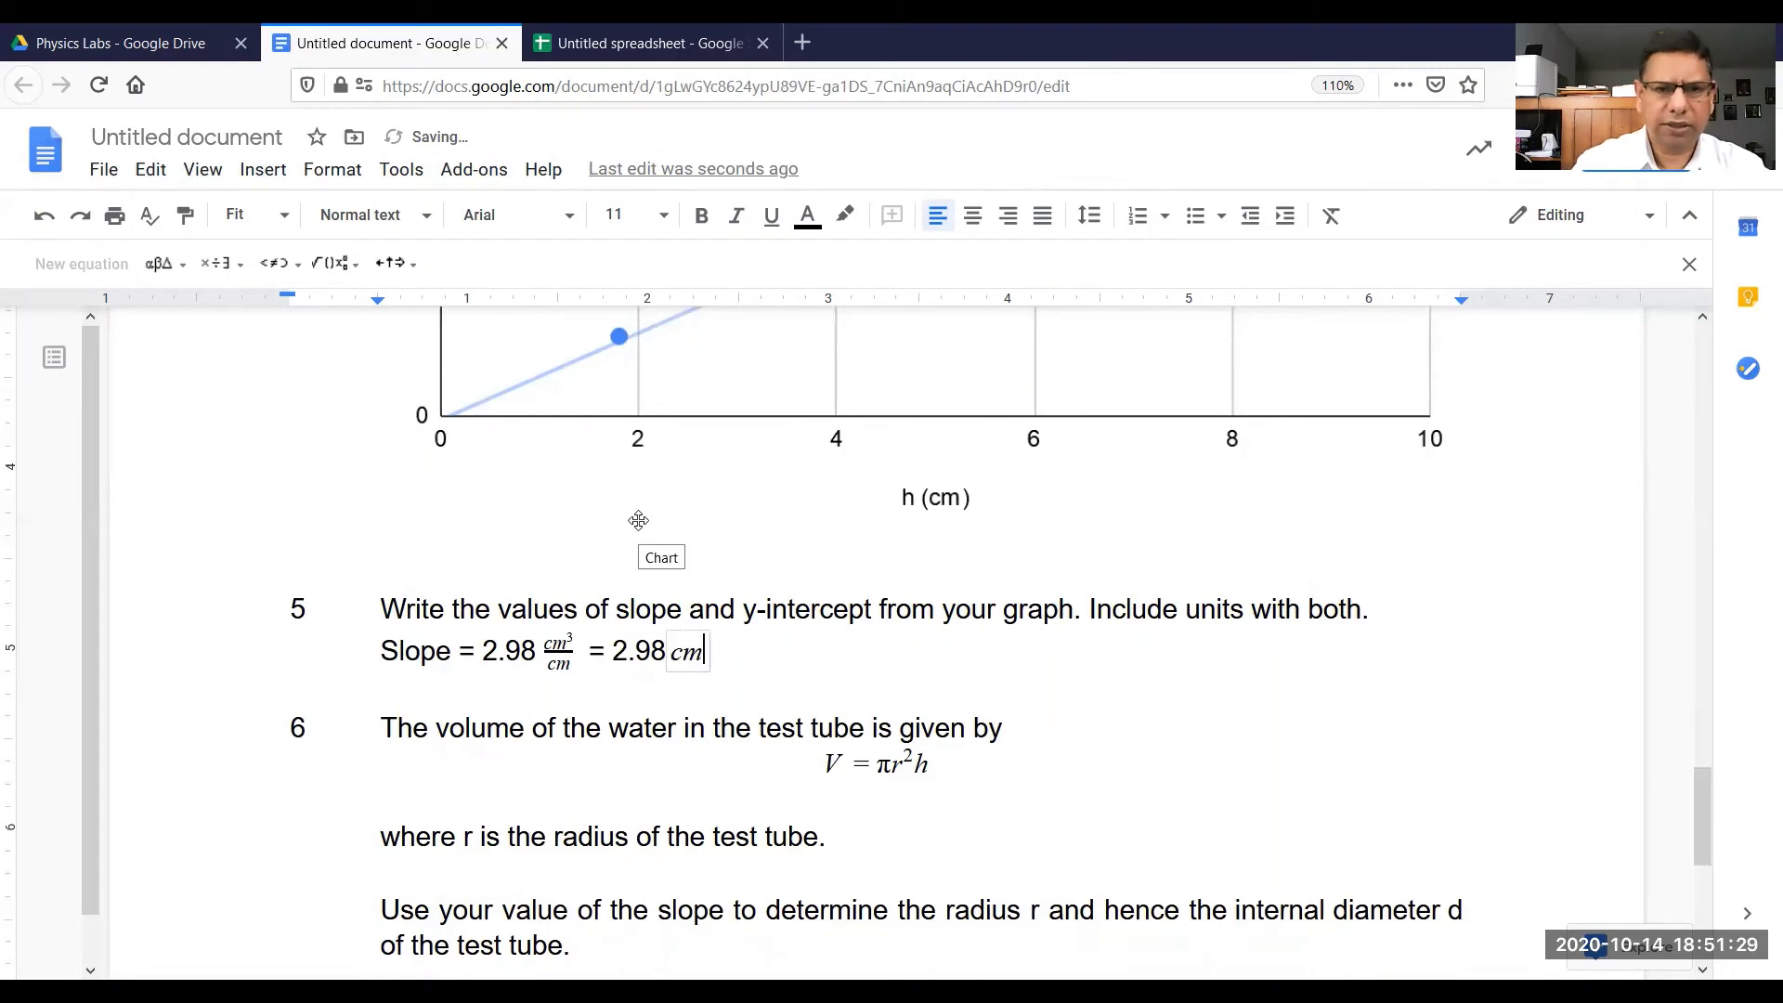
key("shift+Left")
key("shift+Left")
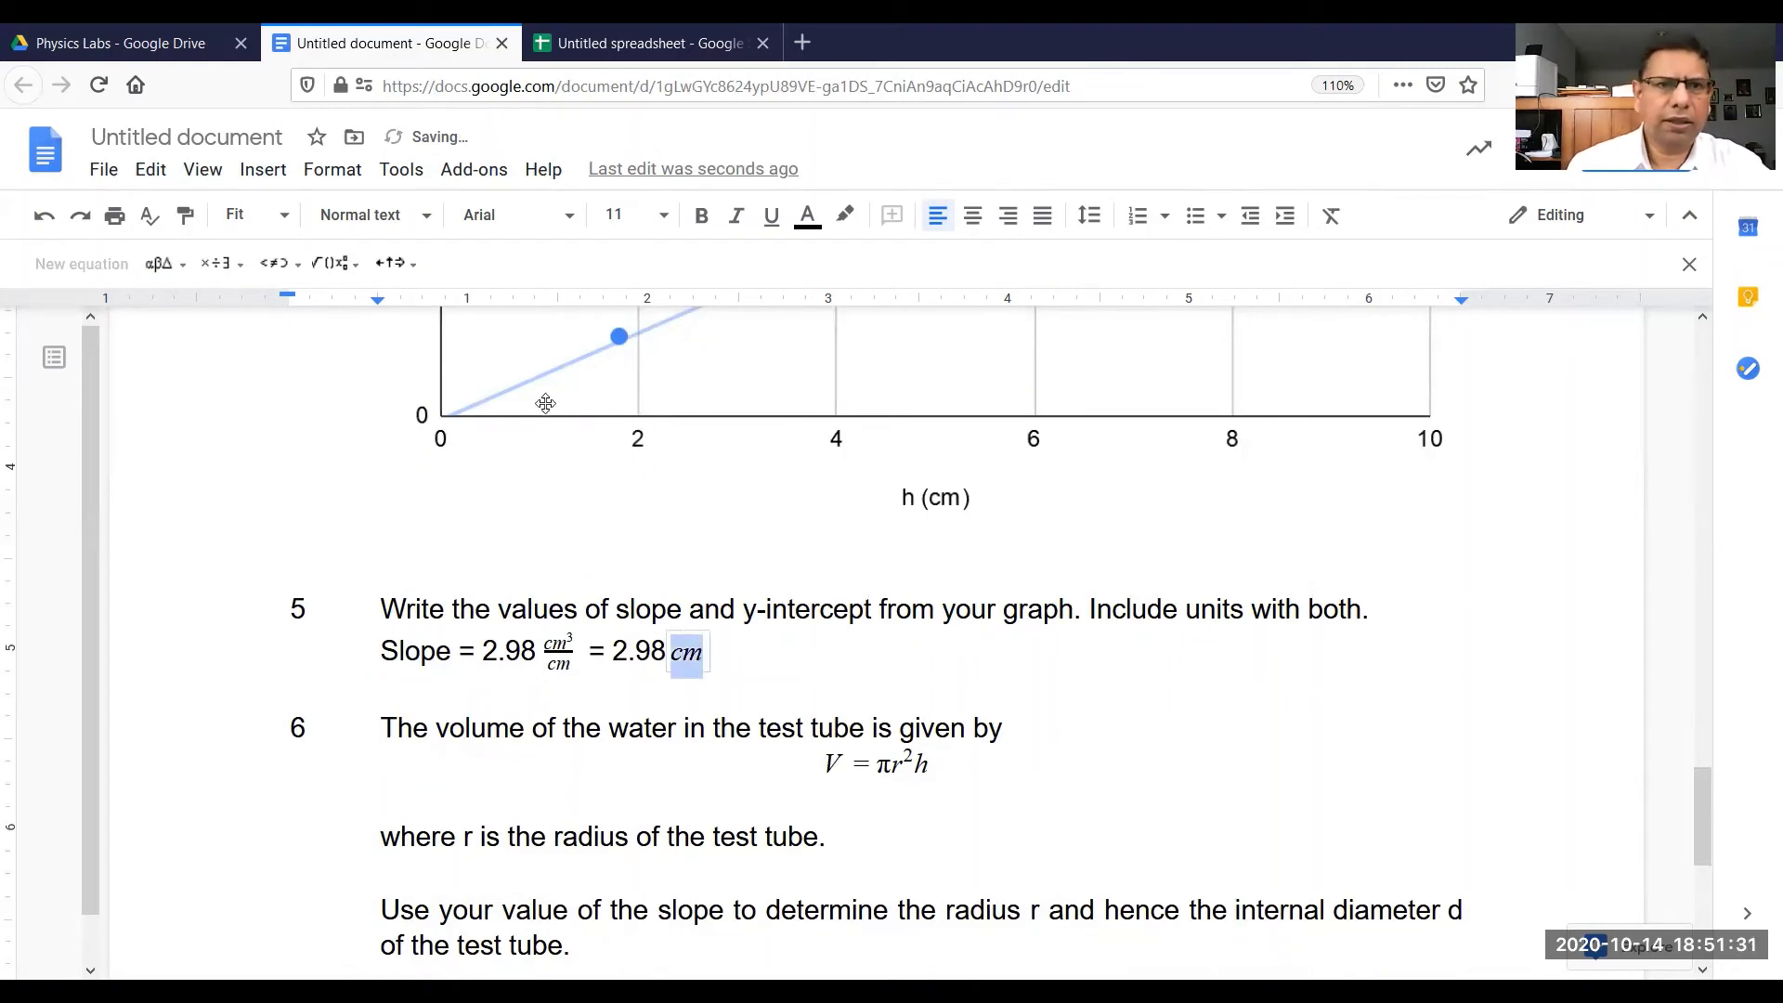
left_click(336, 266)
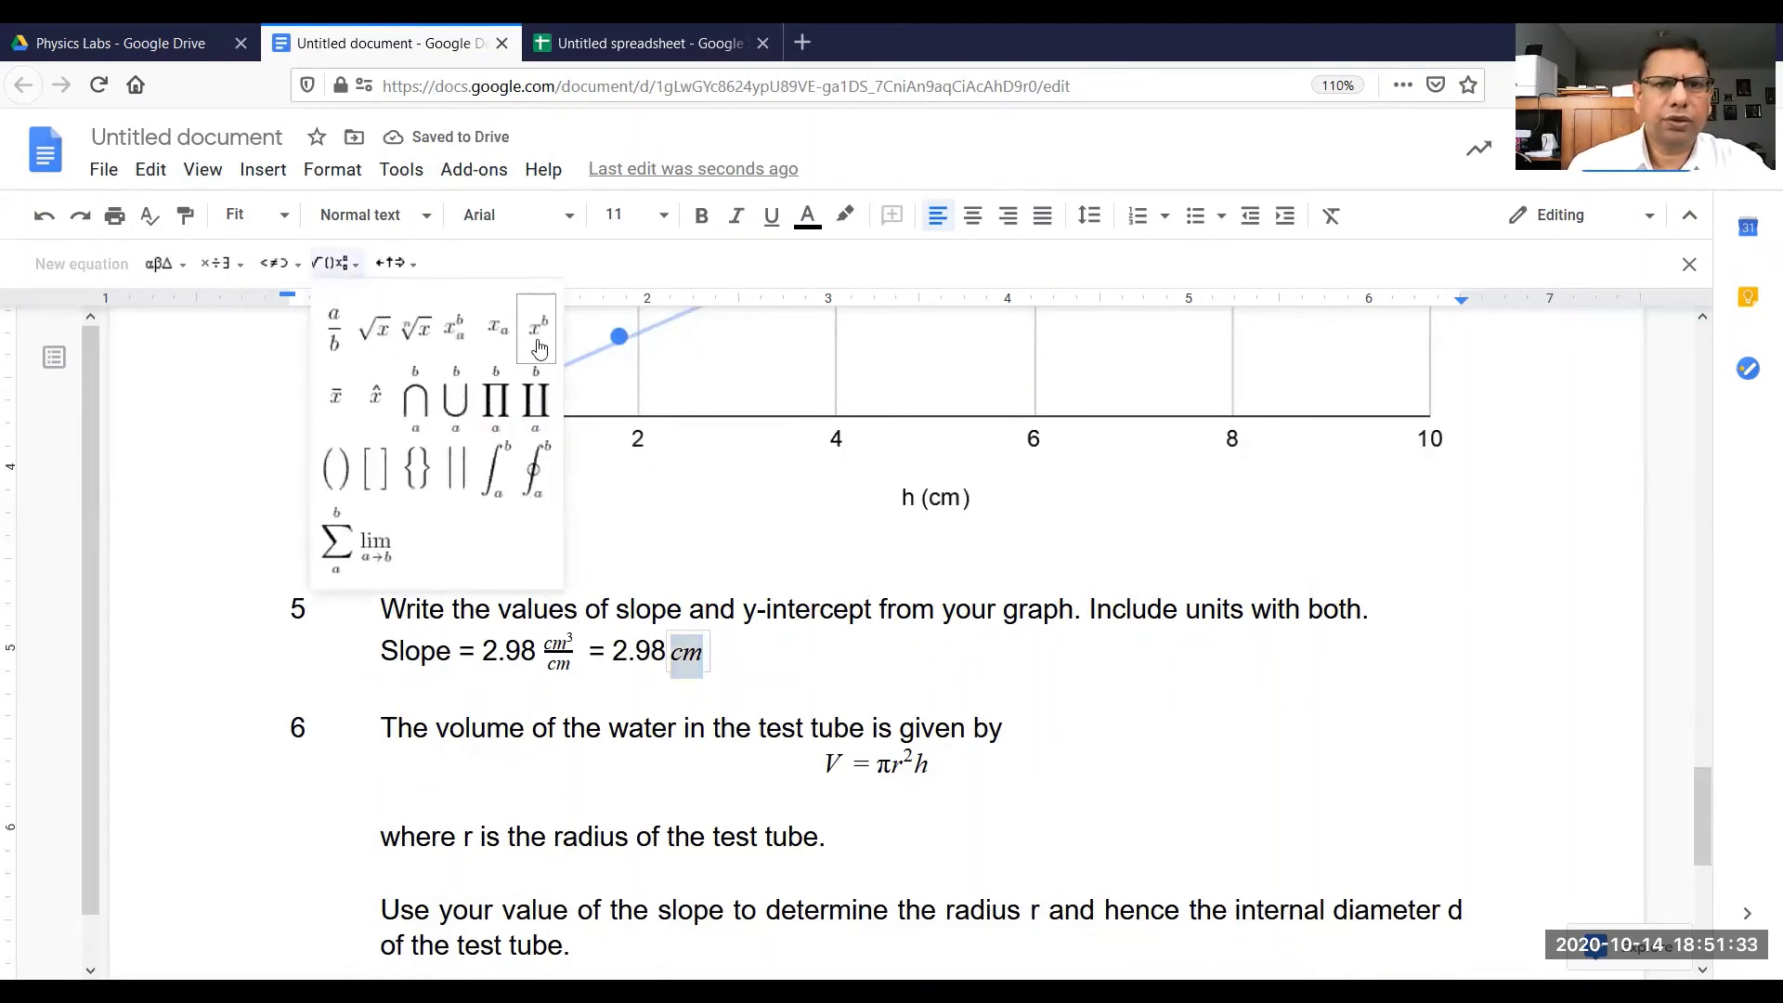
left_click(535, 337)
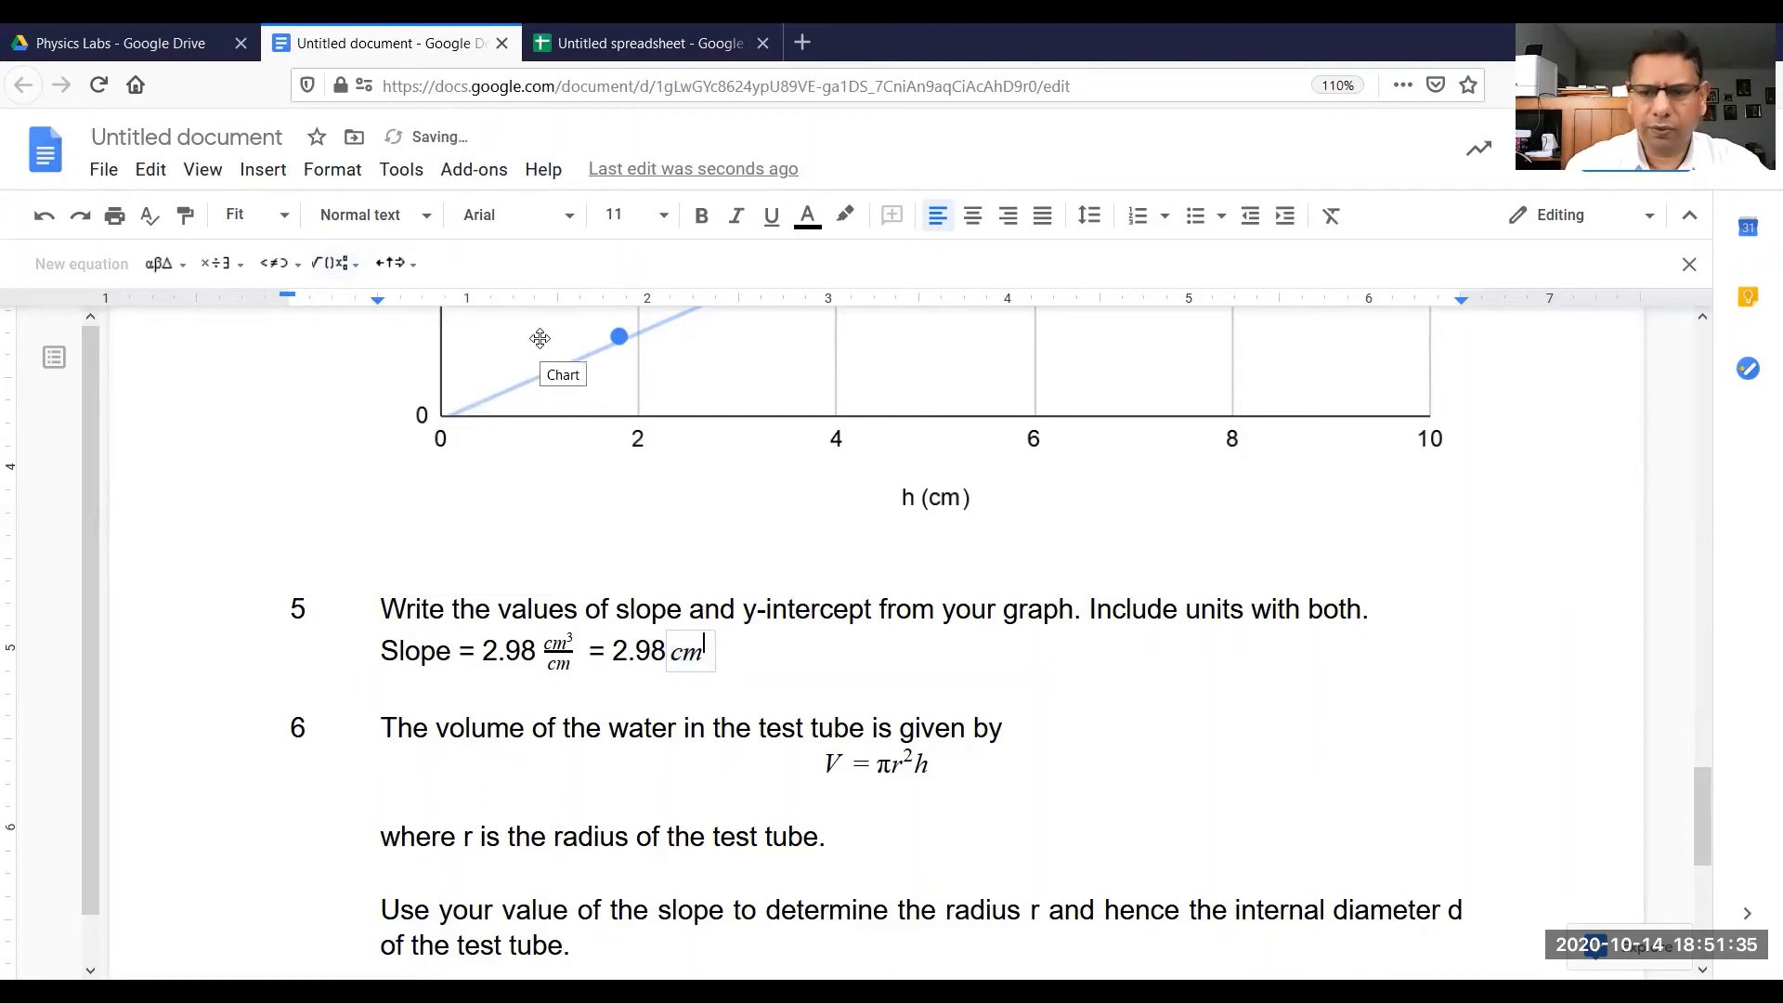
type("2")
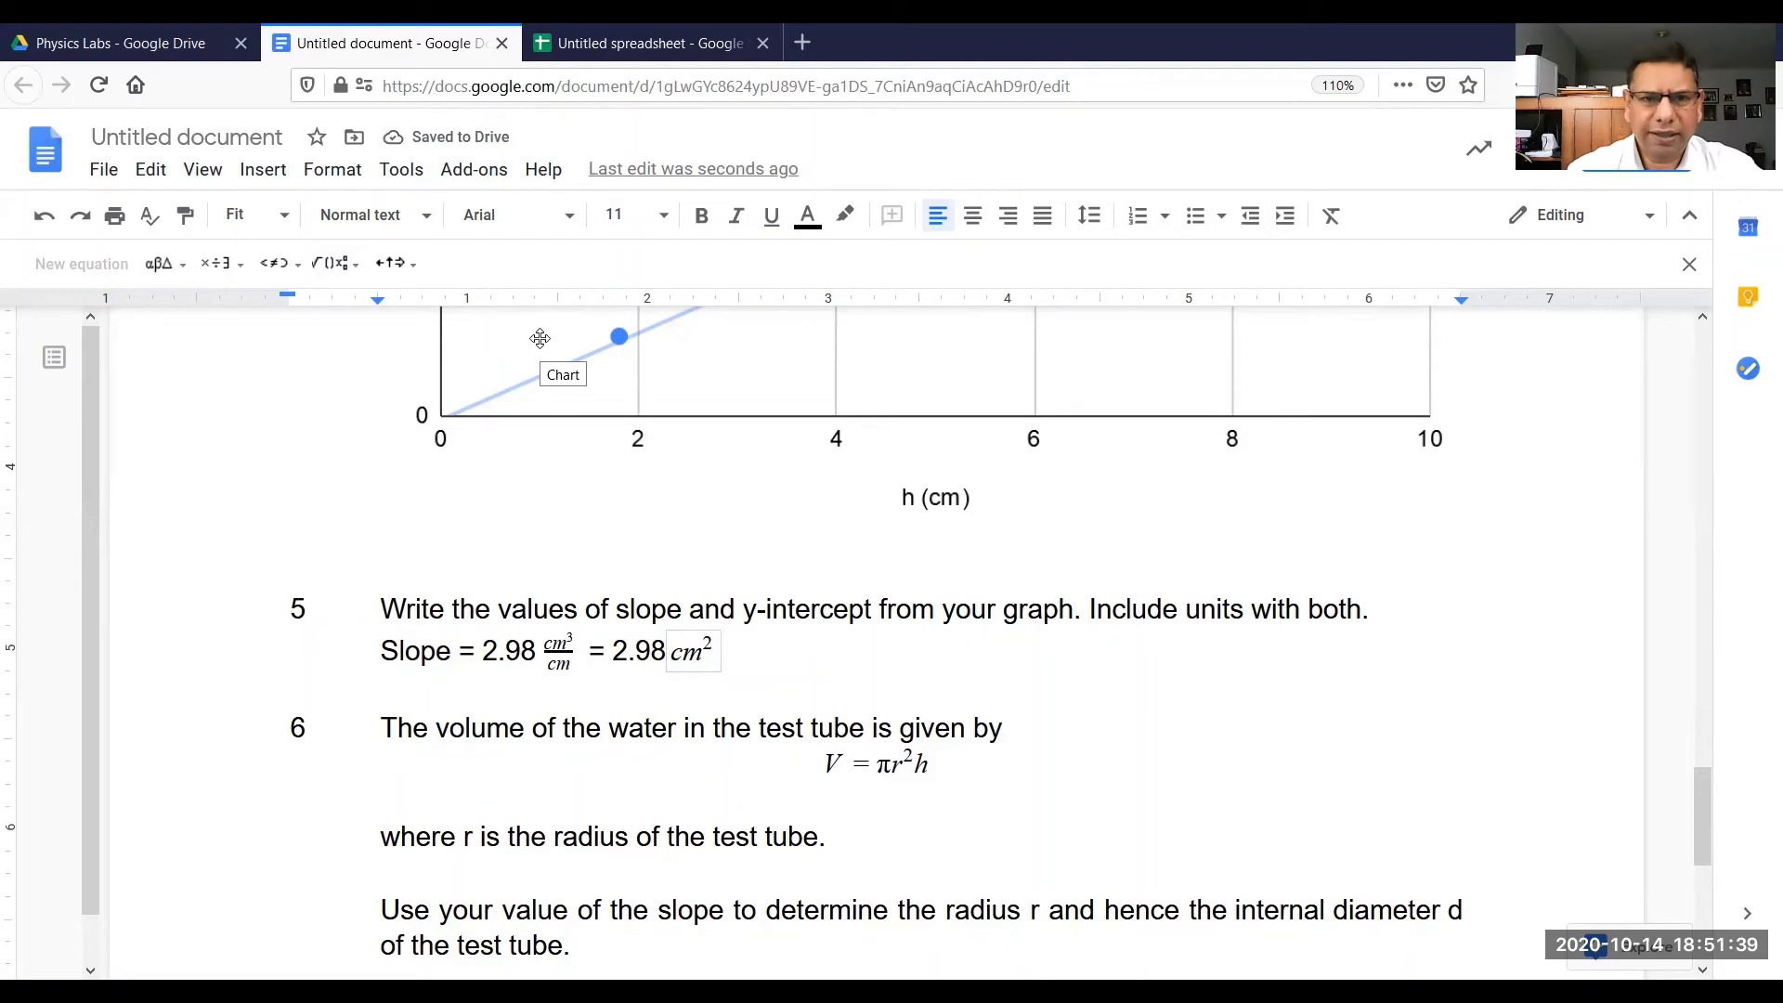
key("Right")
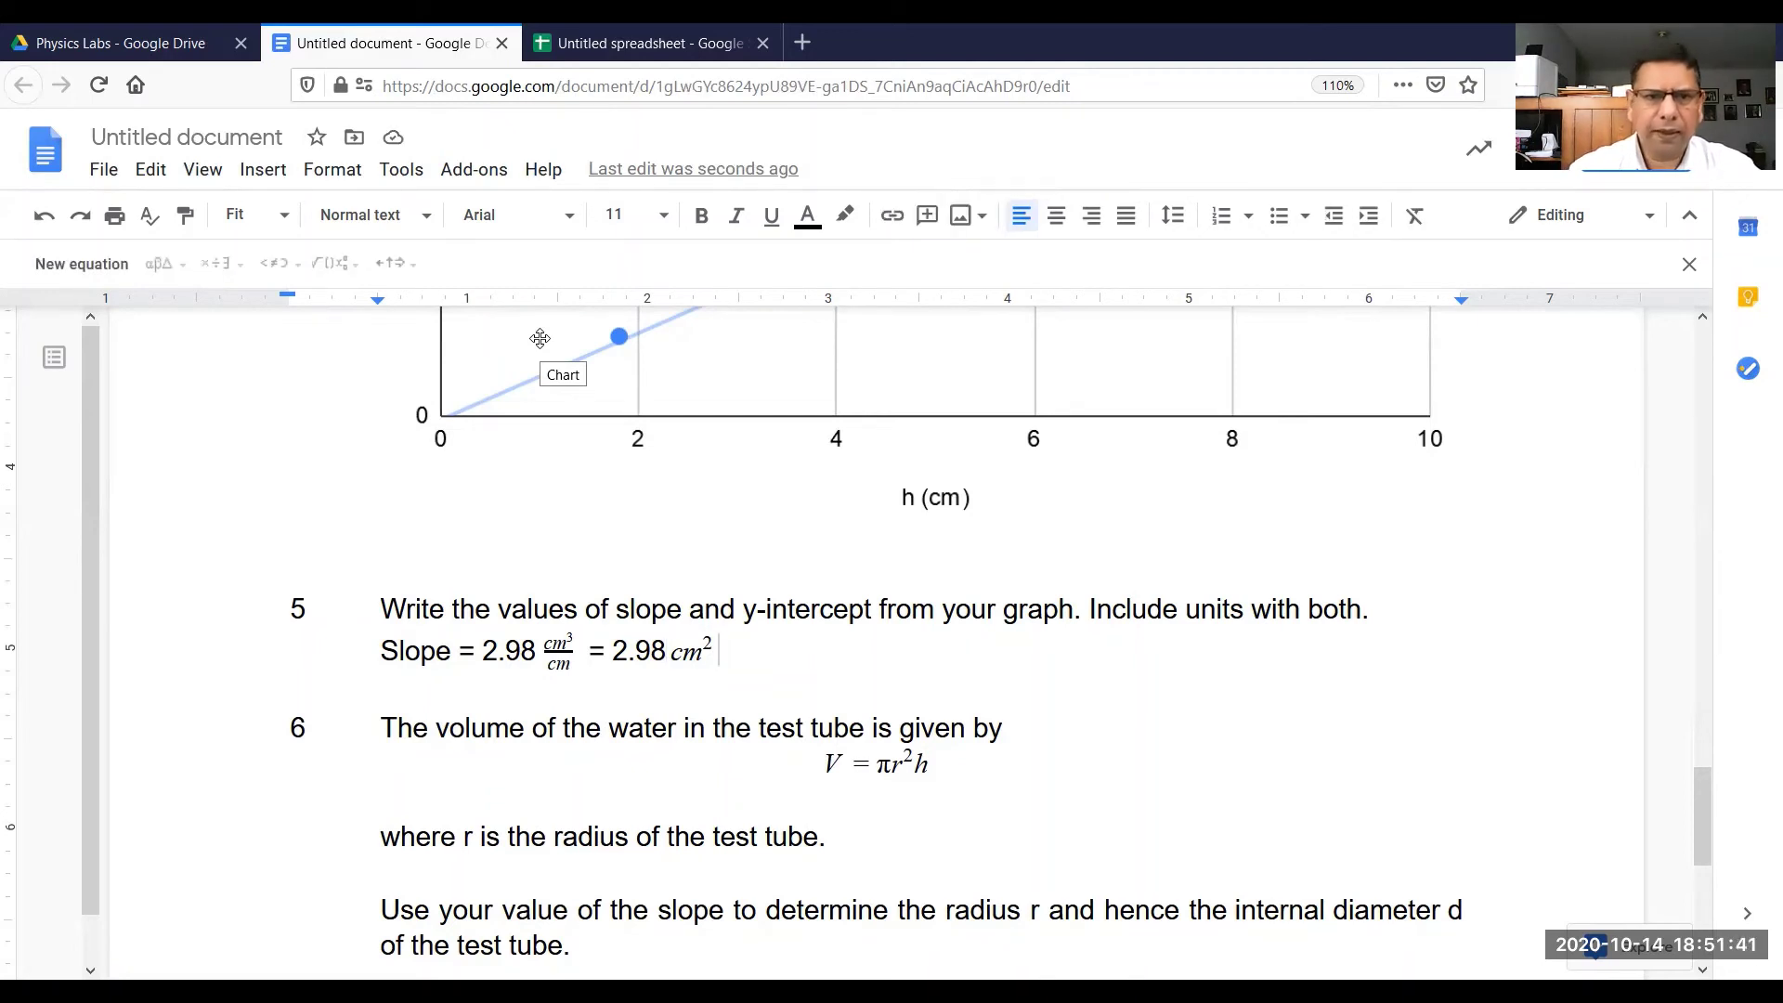
Step: Start a new line below the slope answer in question 5 and enter the label "Y-intercept = "
key("Return")
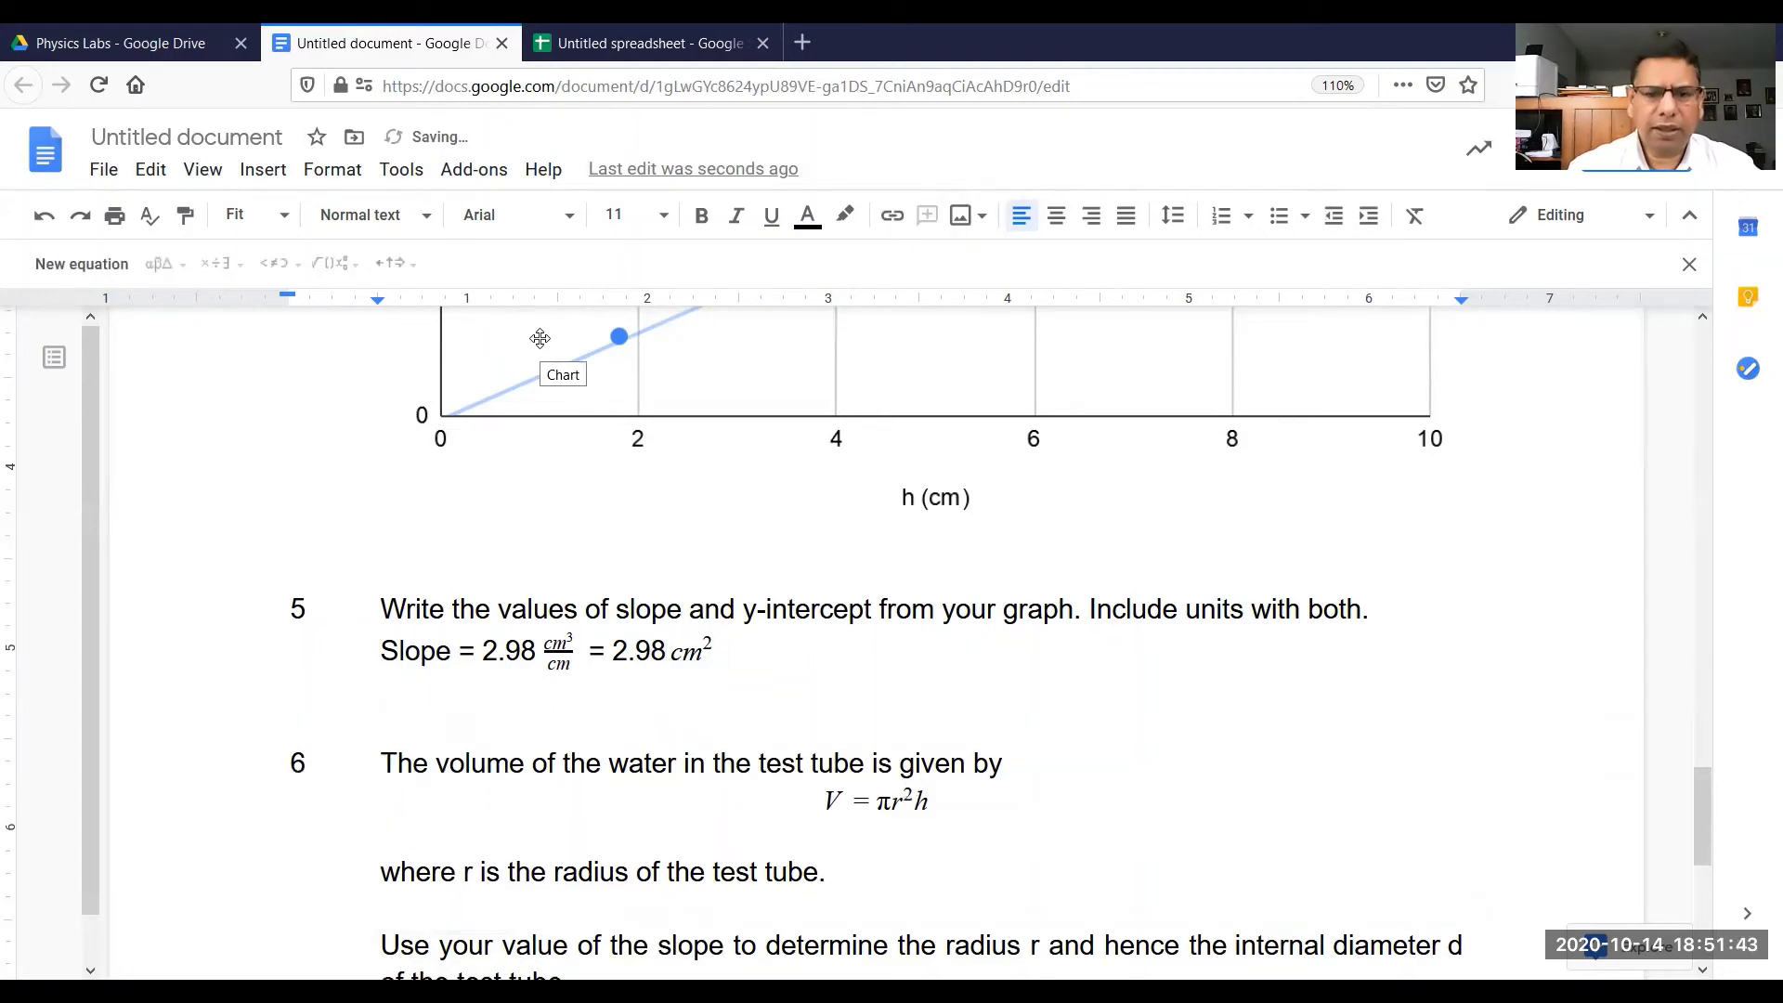
scroll(789, 603, "up", 5)
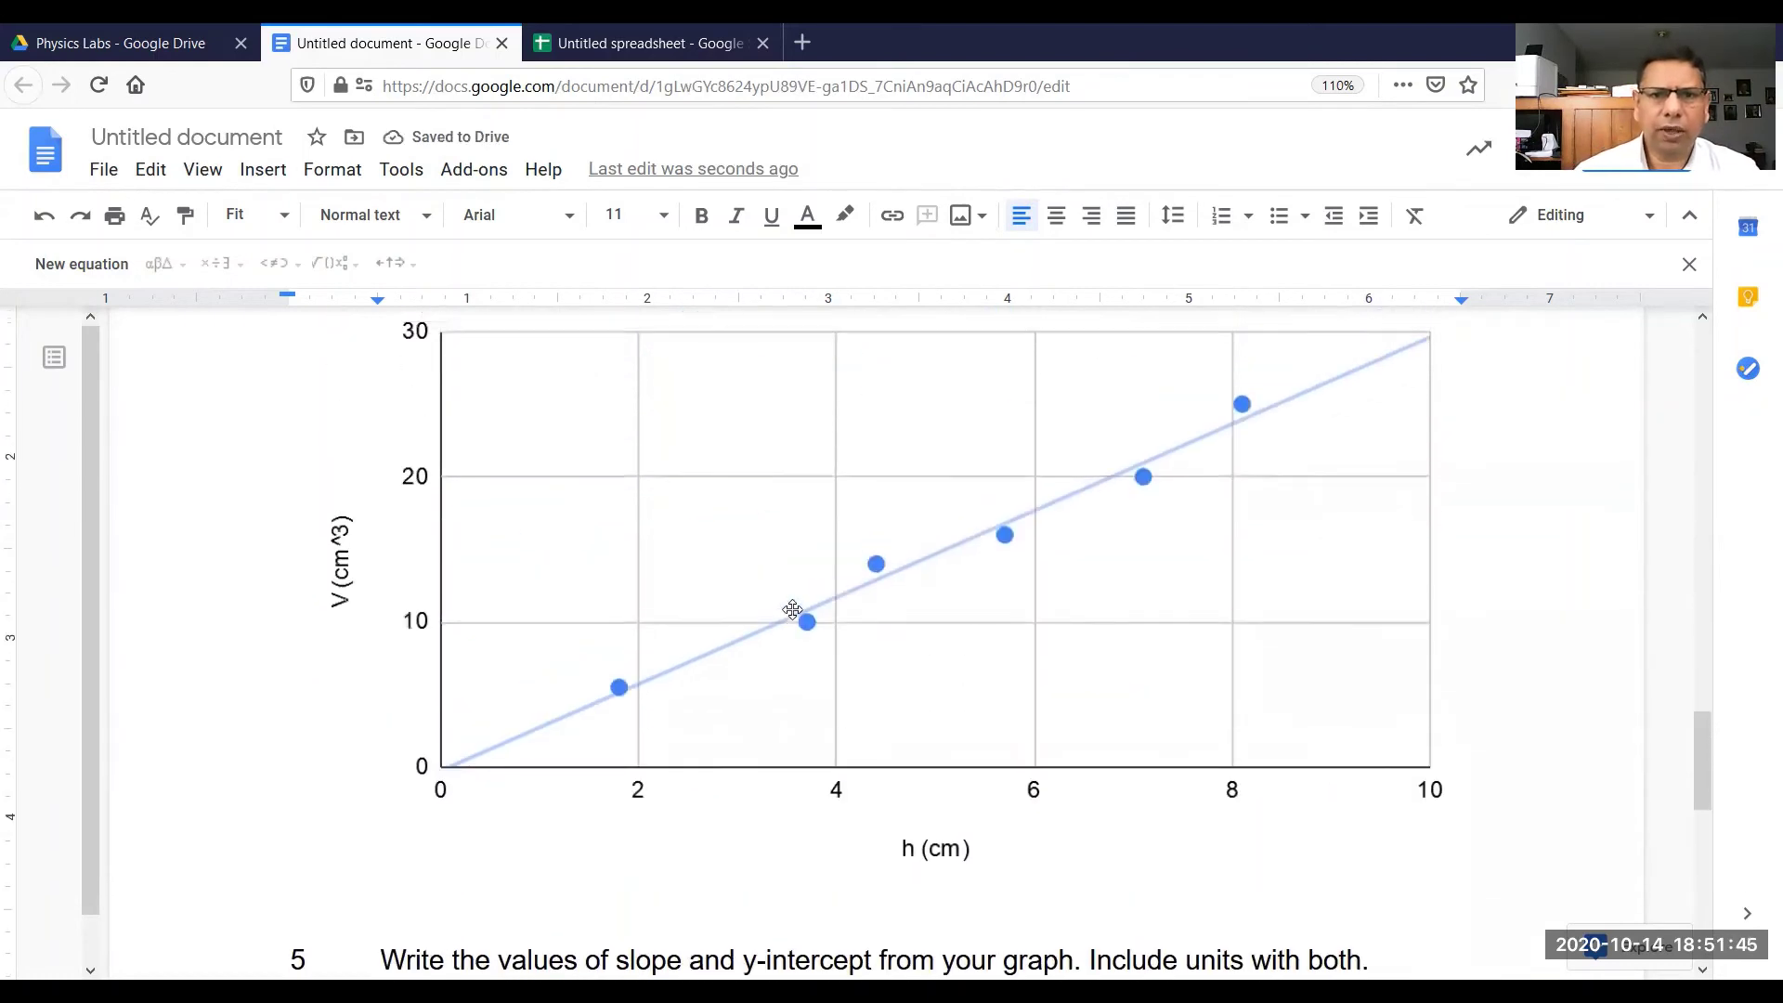
scroll(786, 600, "up", 1)
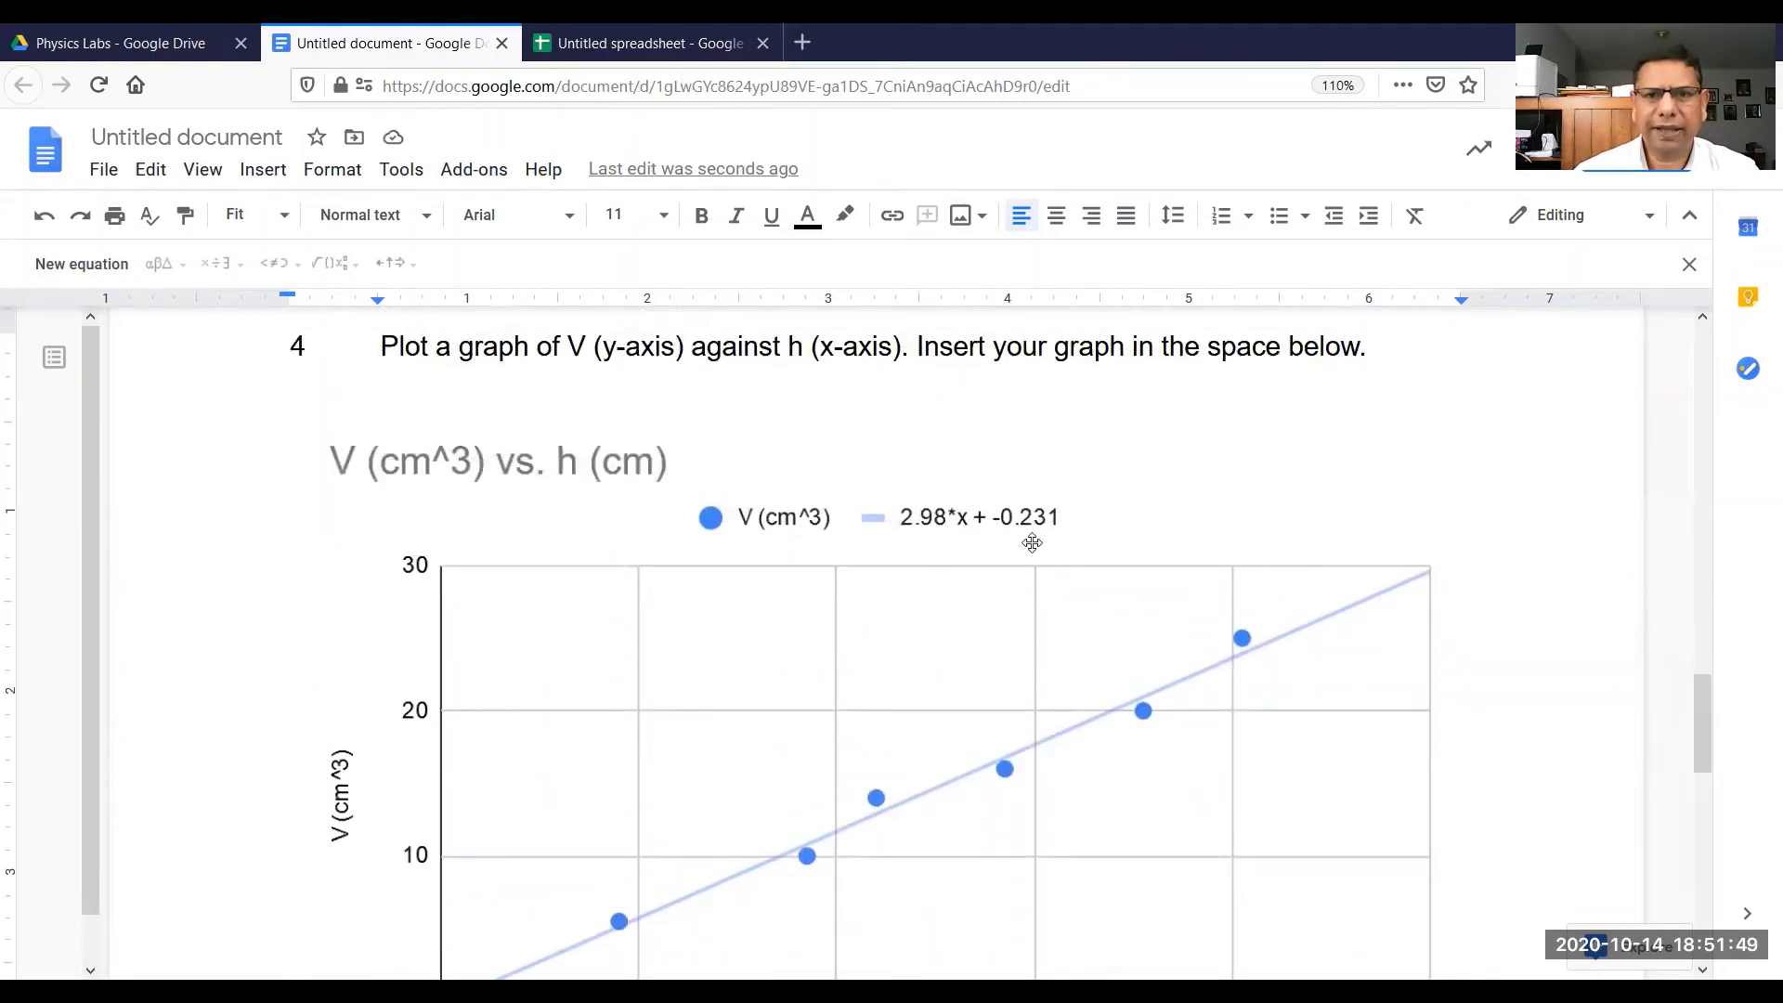
scroll(1077, 576, "down", 6)
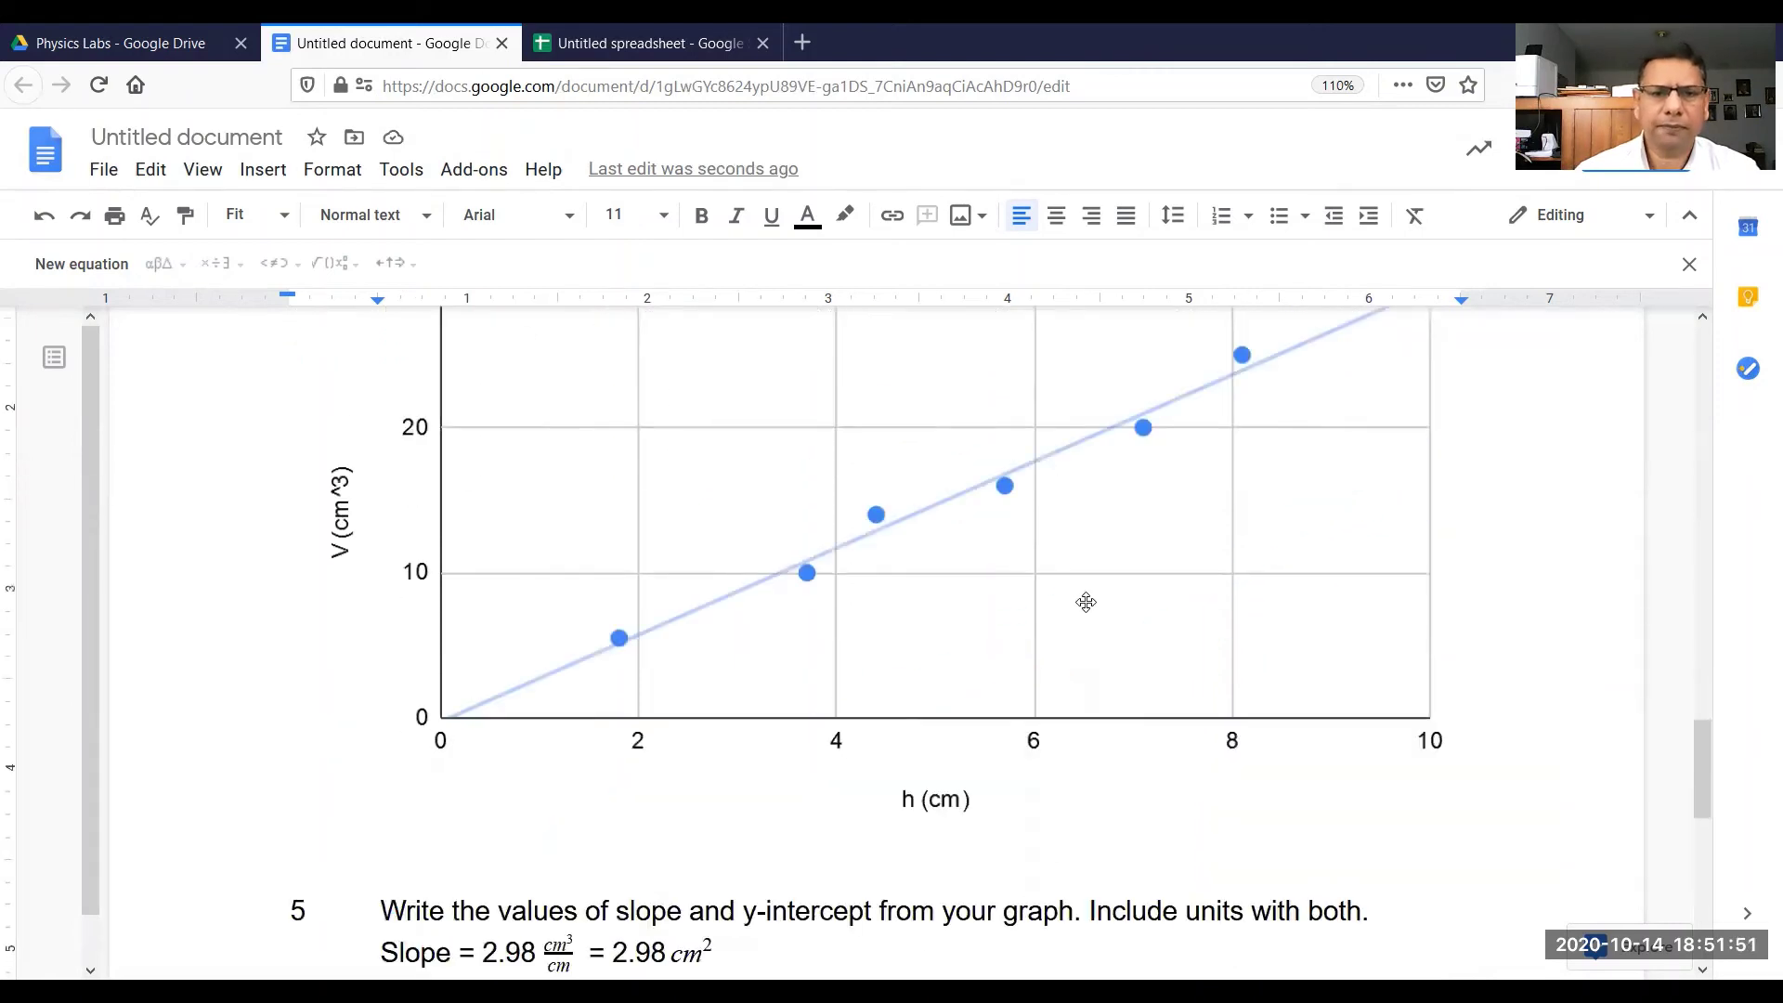
type("y")
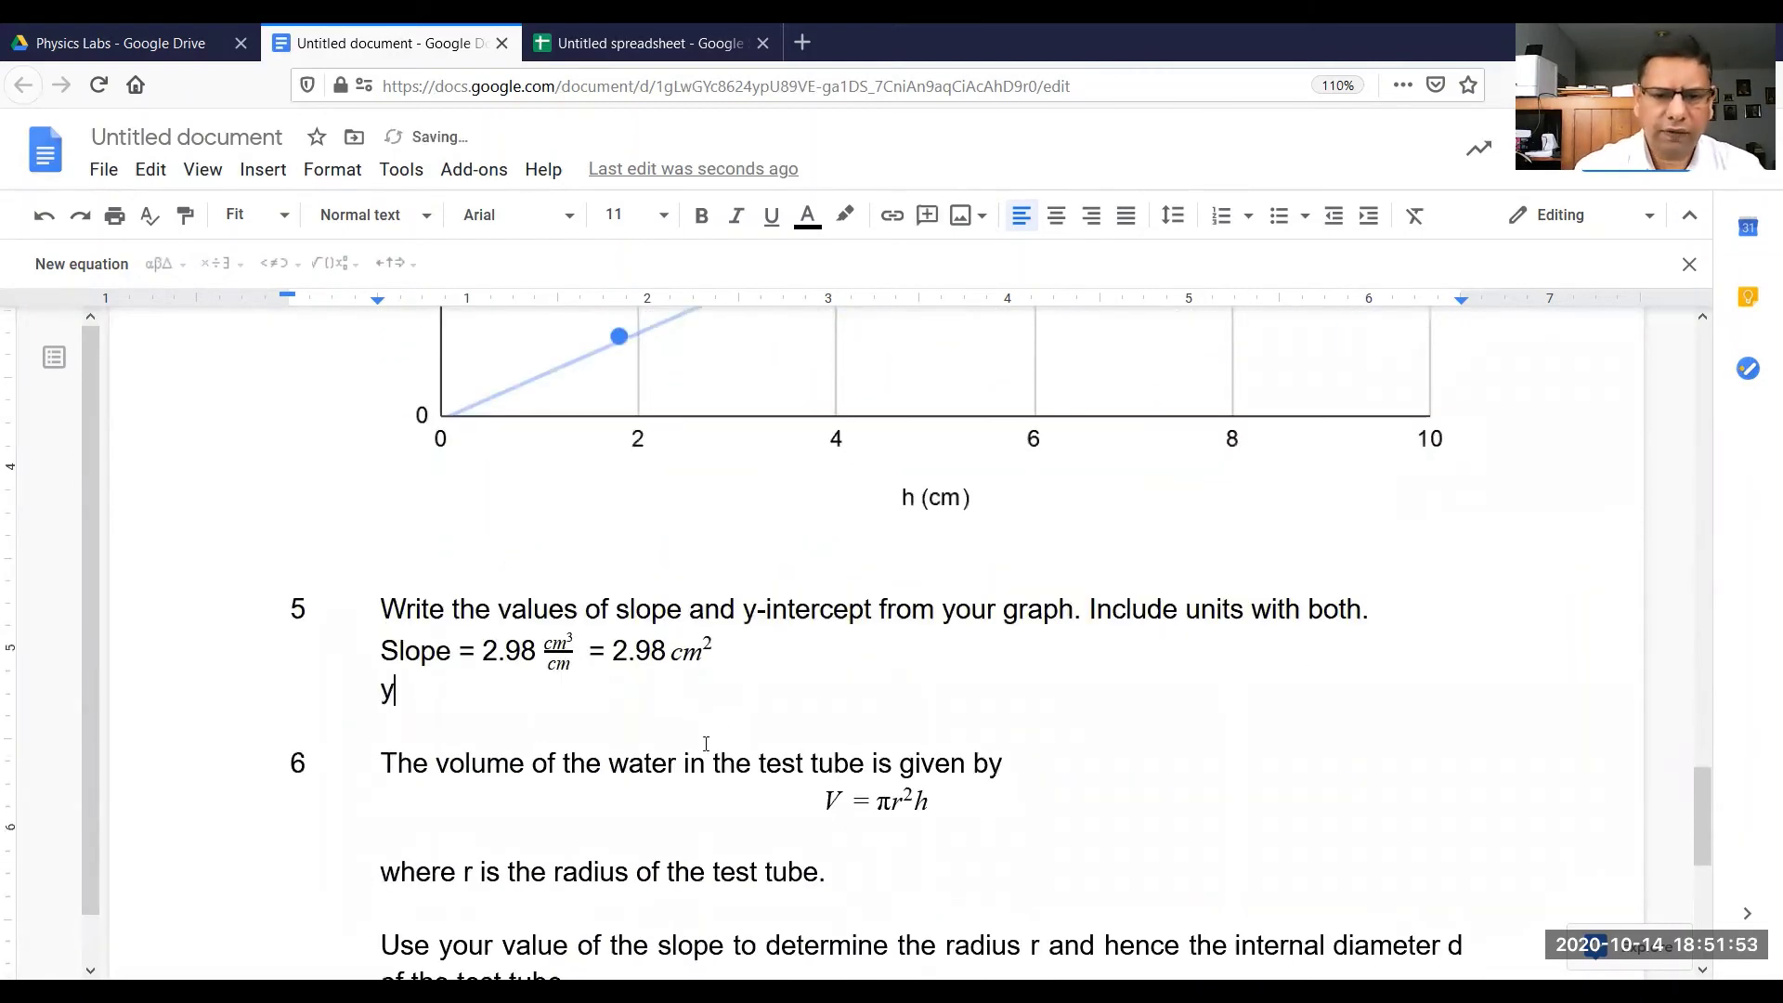
type("-interc")
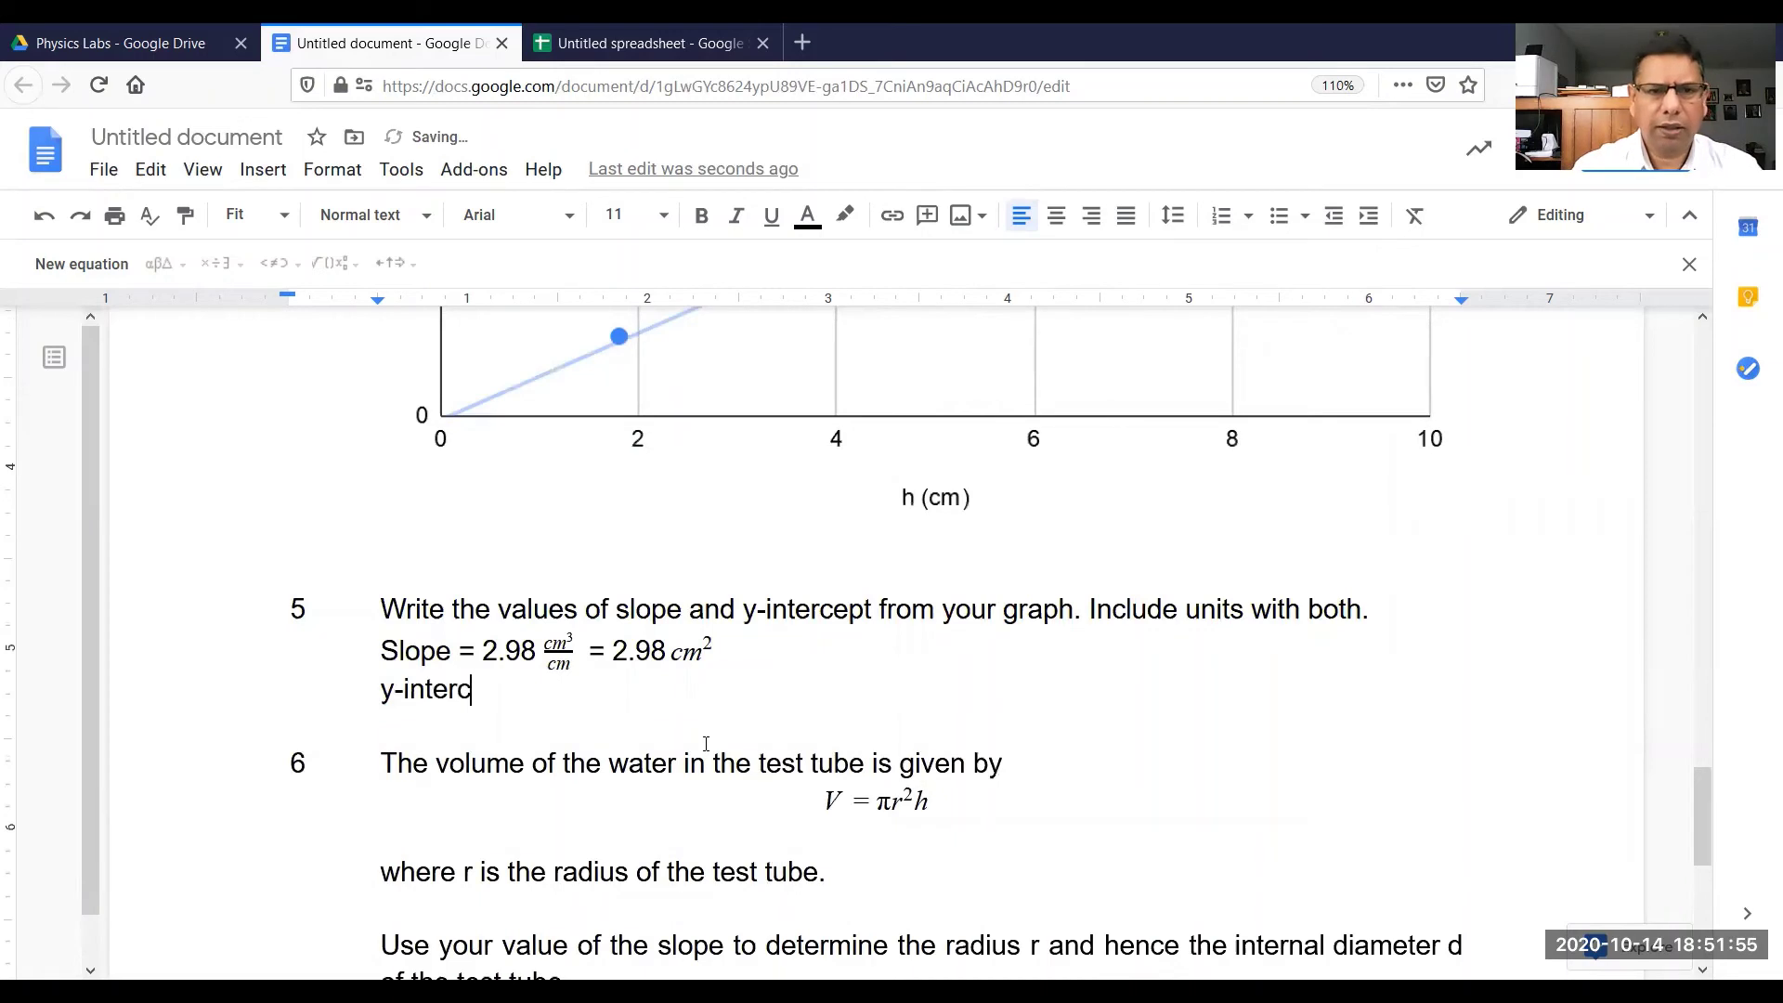
type("ept = ")
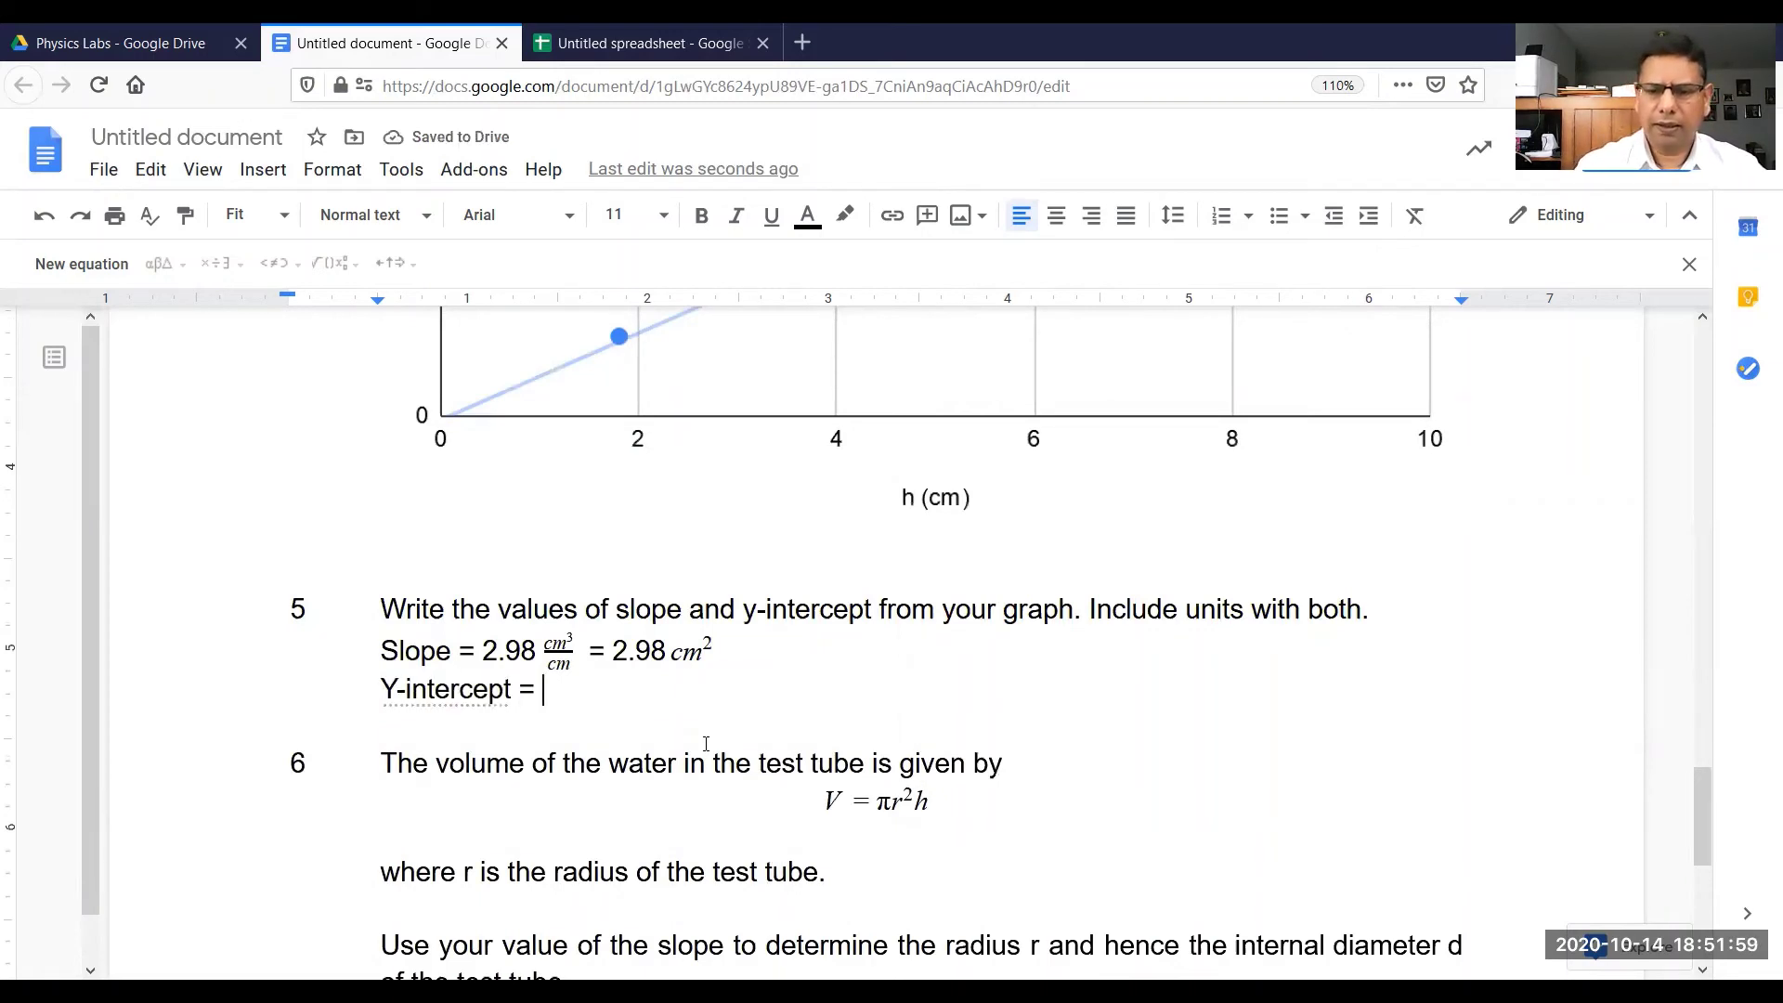
Step: Enter -0.231 as the y-intercept value, taken from the chart's trendline equation
type("-0.")
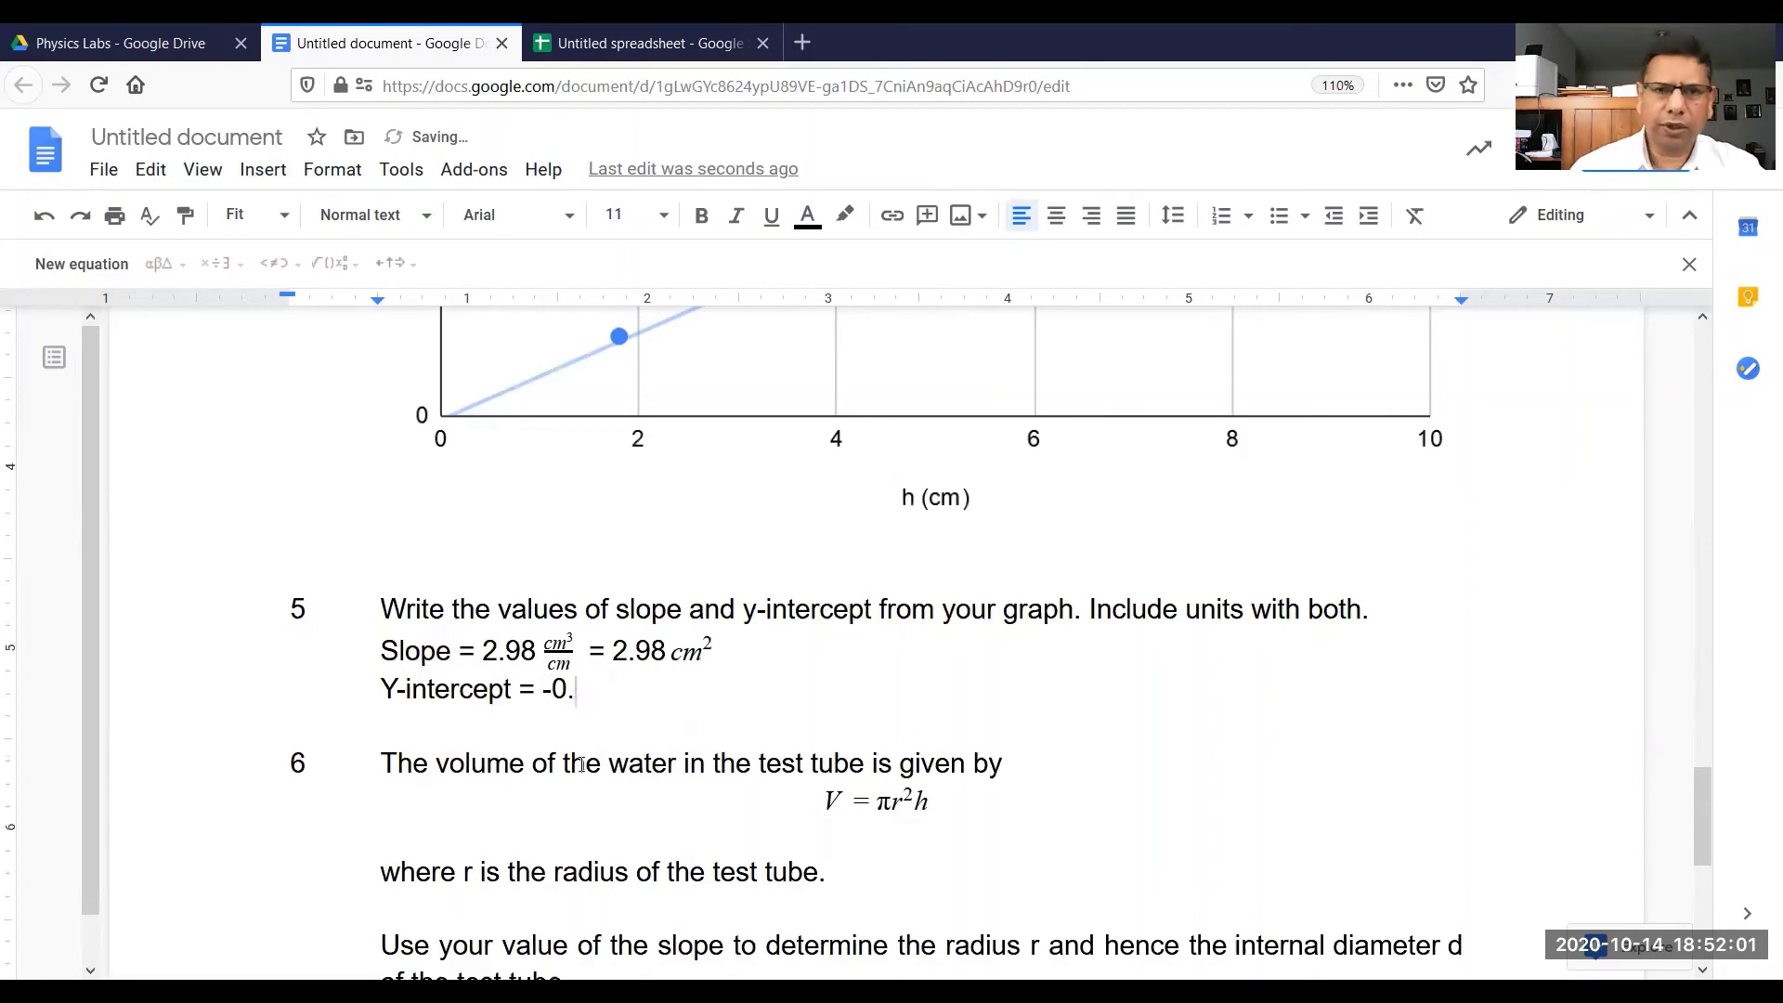
scroll(376, 928, "up", 8)
scroll(391, 924, "down", 7)
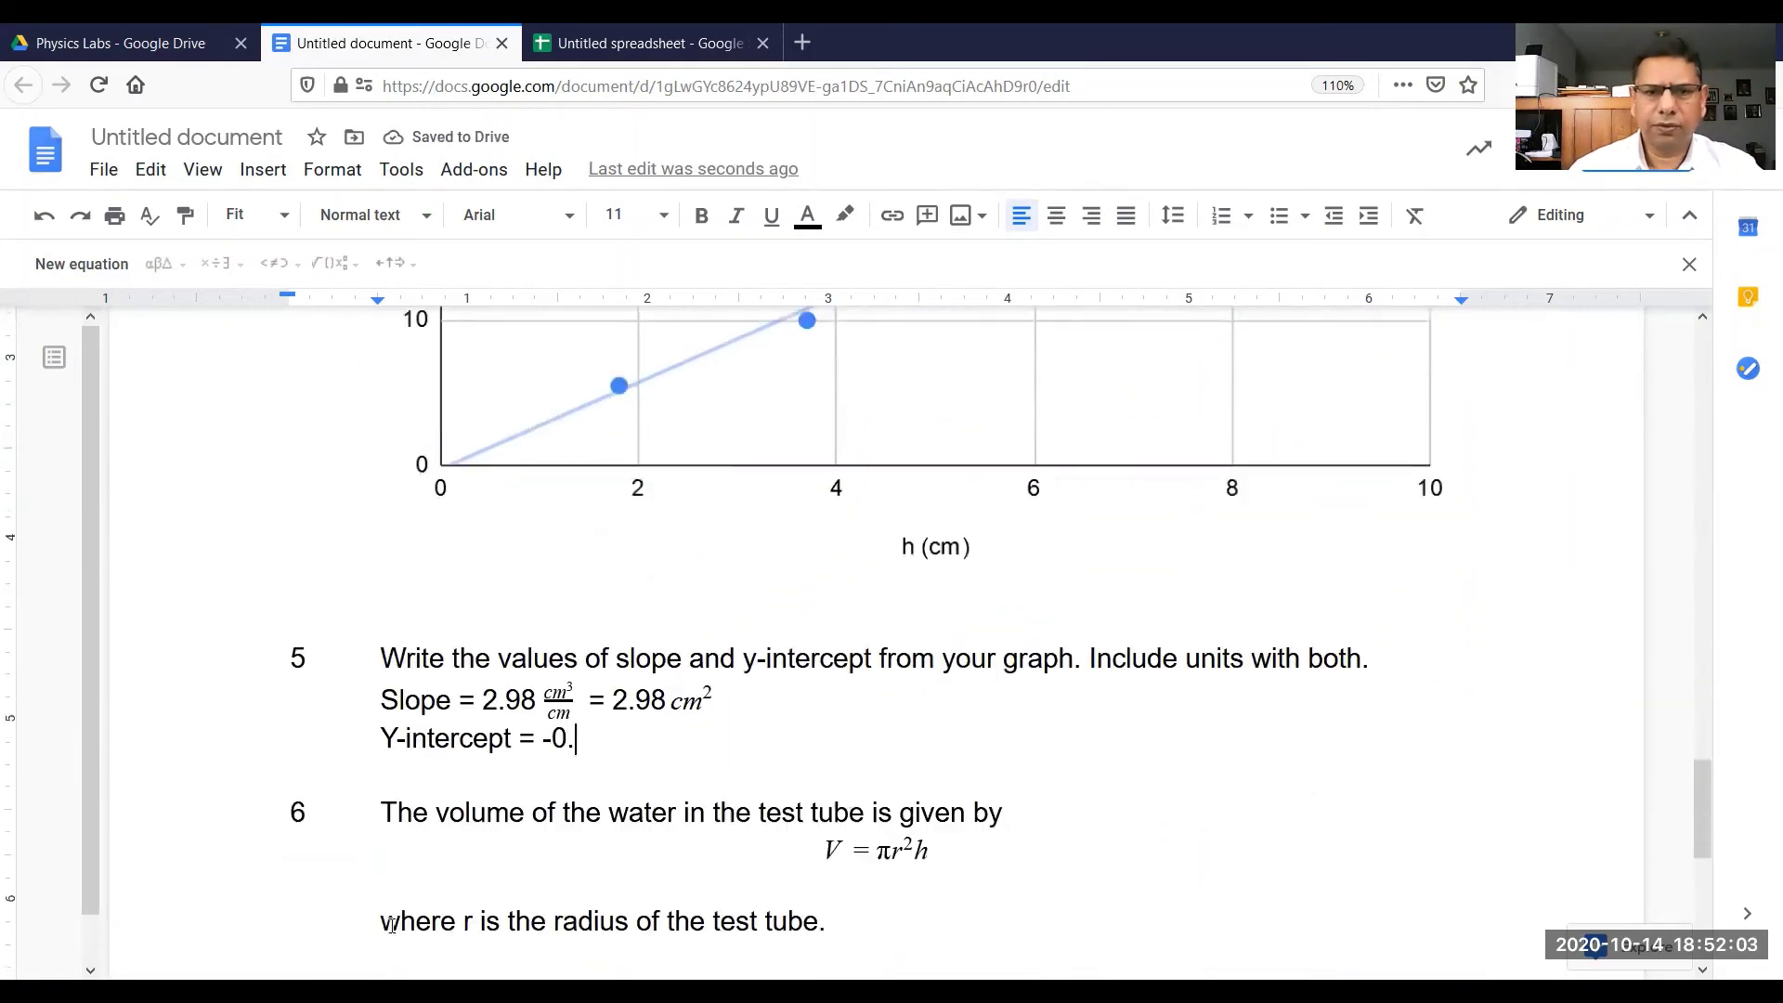
scroll(391, 924, "down", 3)
type("231")
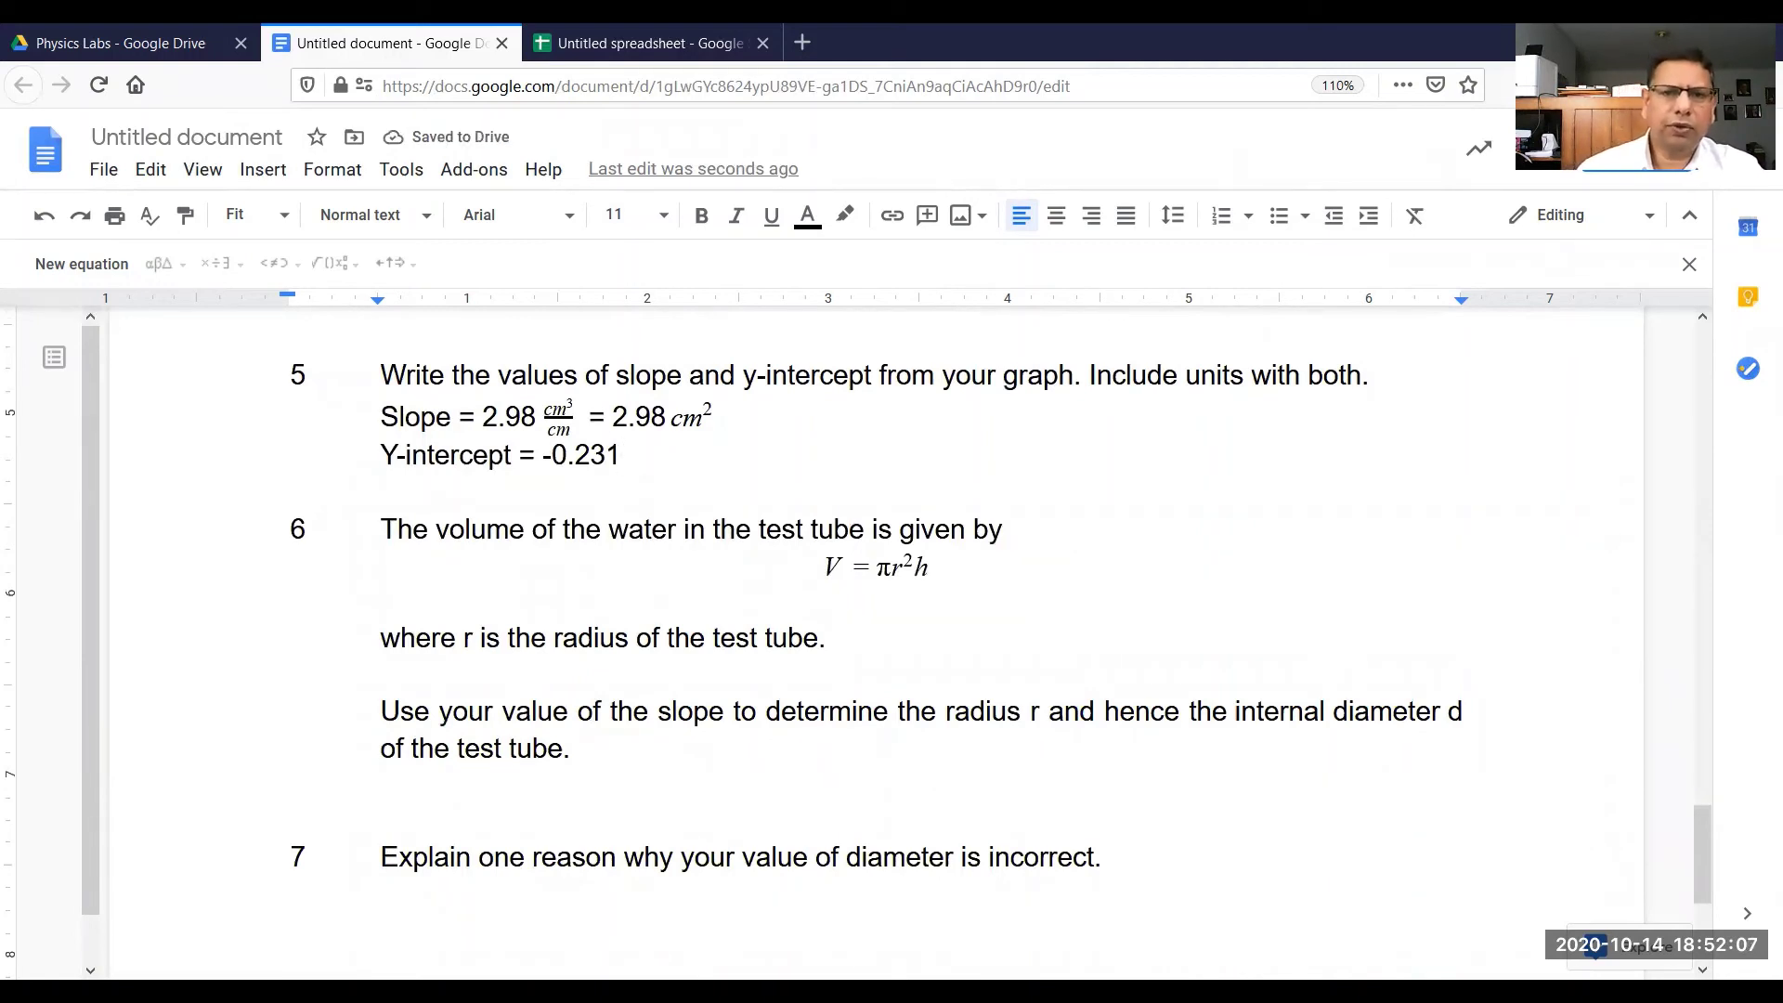
Step: Insert an equation after the y-intercept value giving the V-axis unit cm³, with the 3 as a superscript
scroll(286, 776, "up", 5)
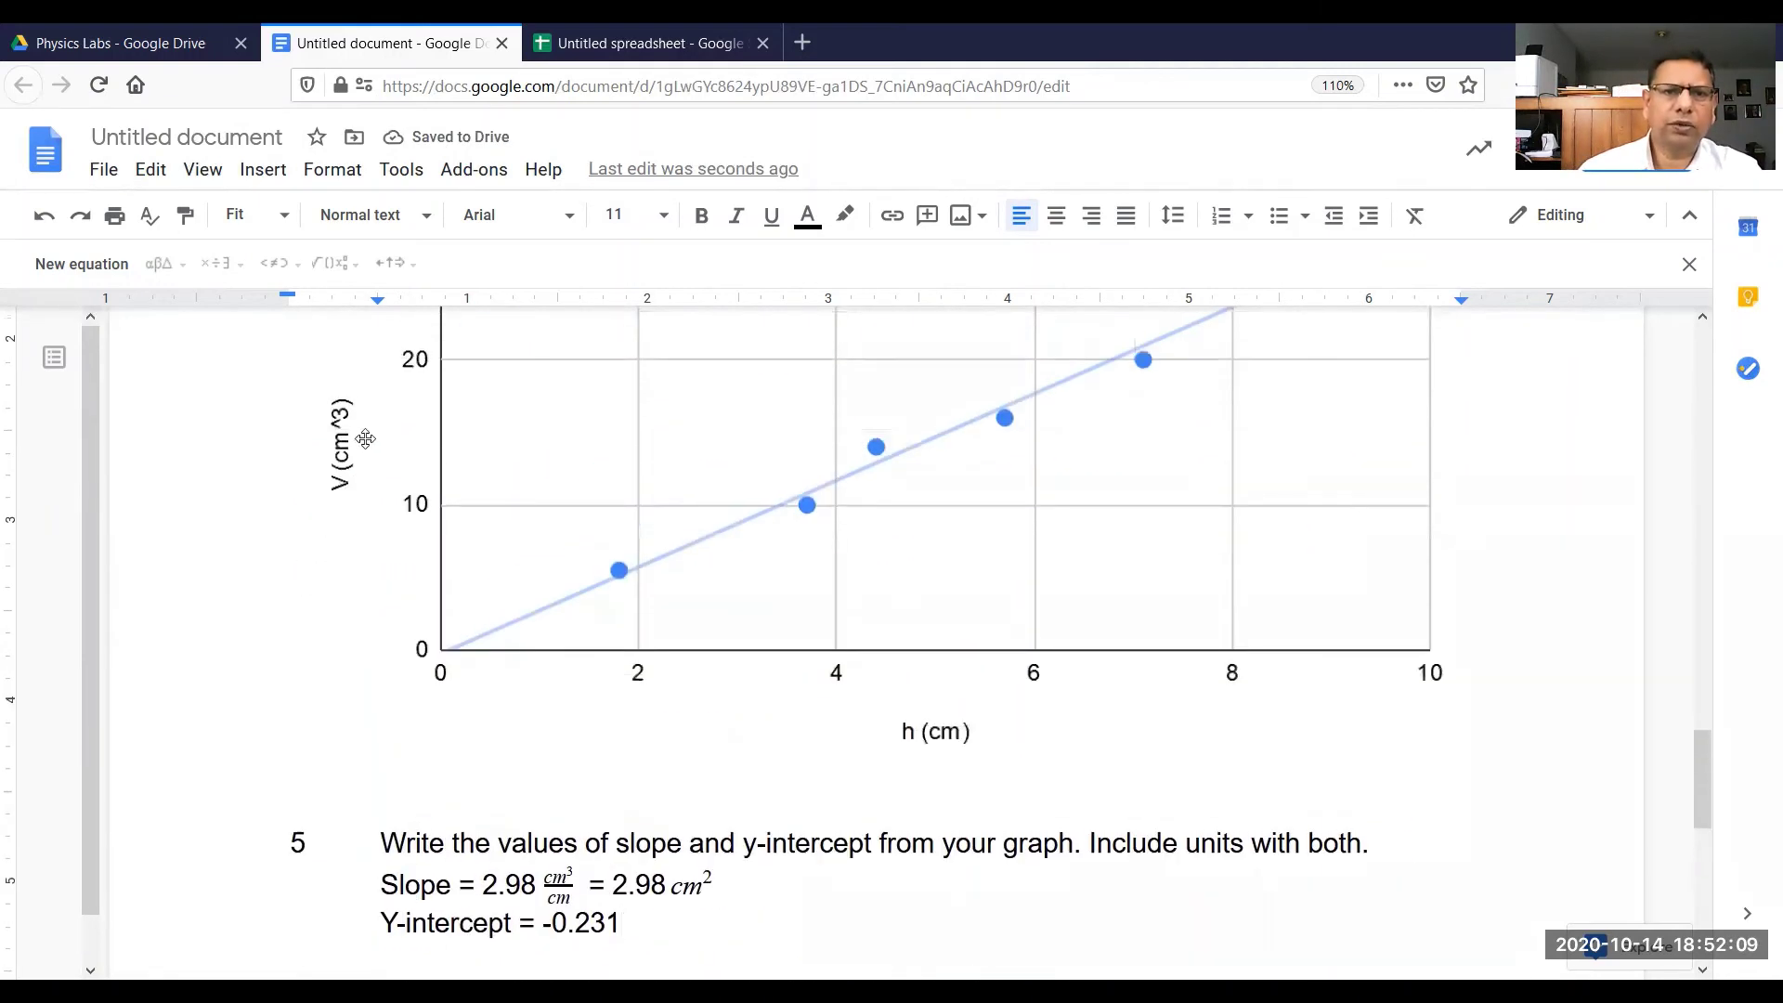
scroll(369, 561, "up", 1)
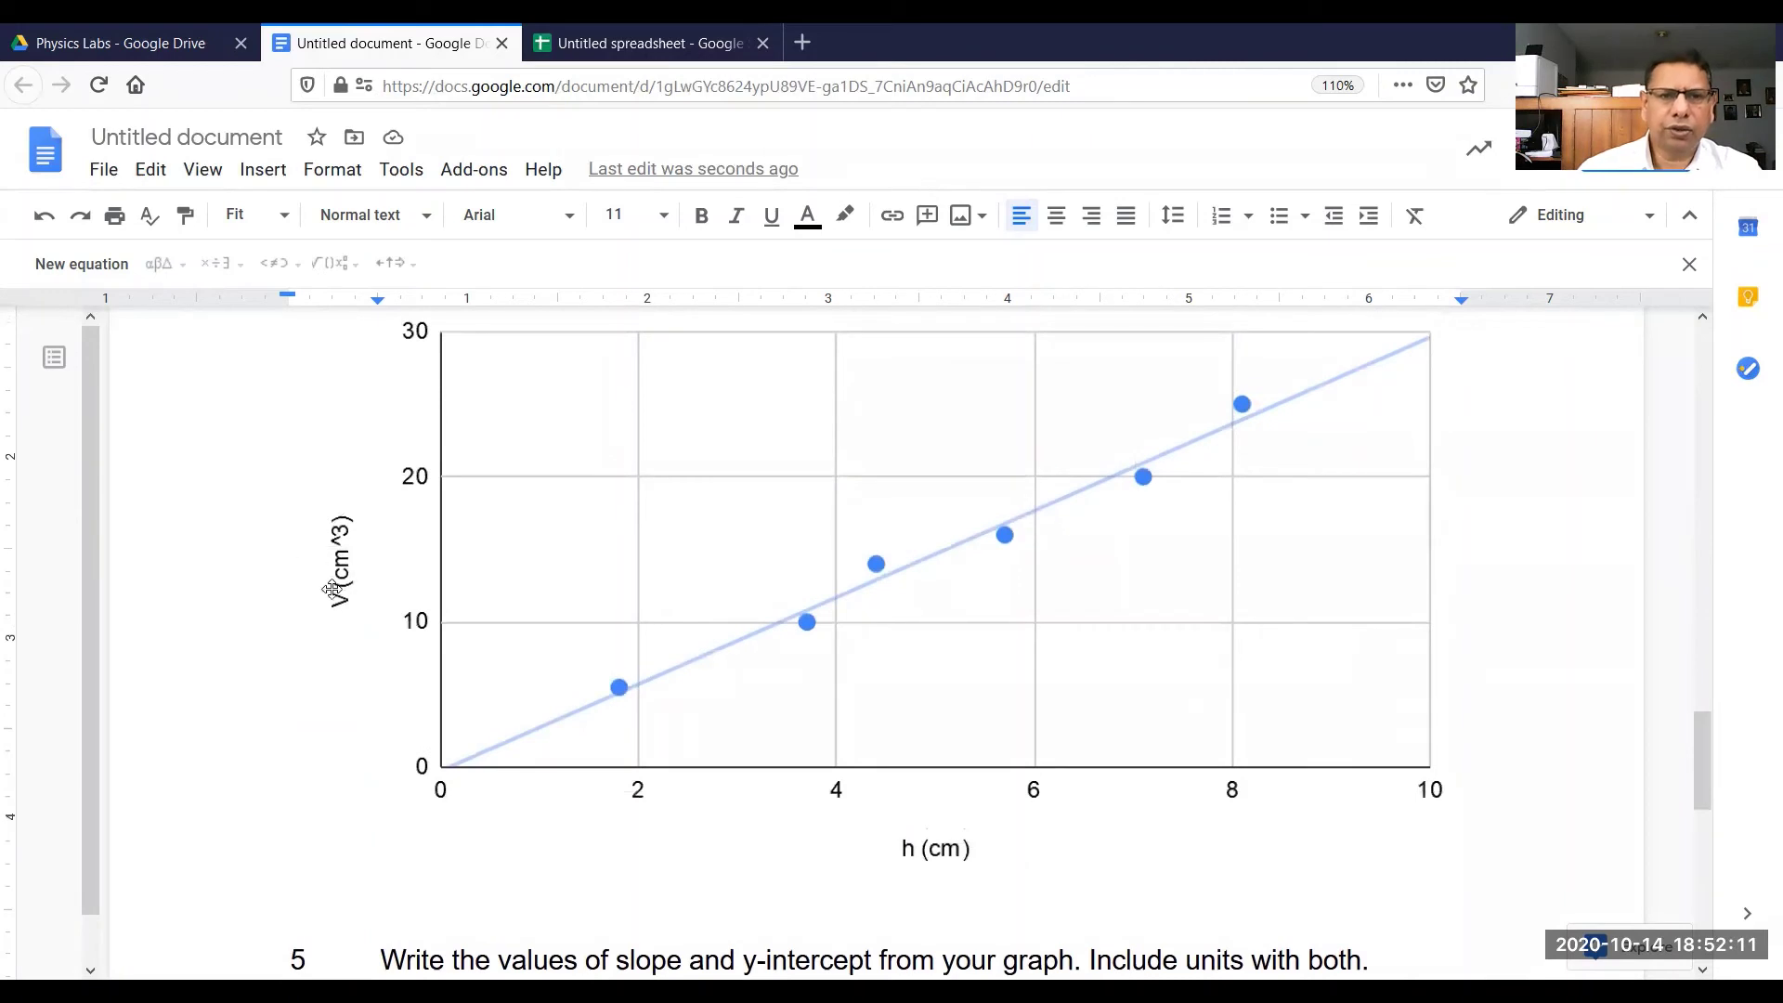
scroll(334, 596, "down", 5)
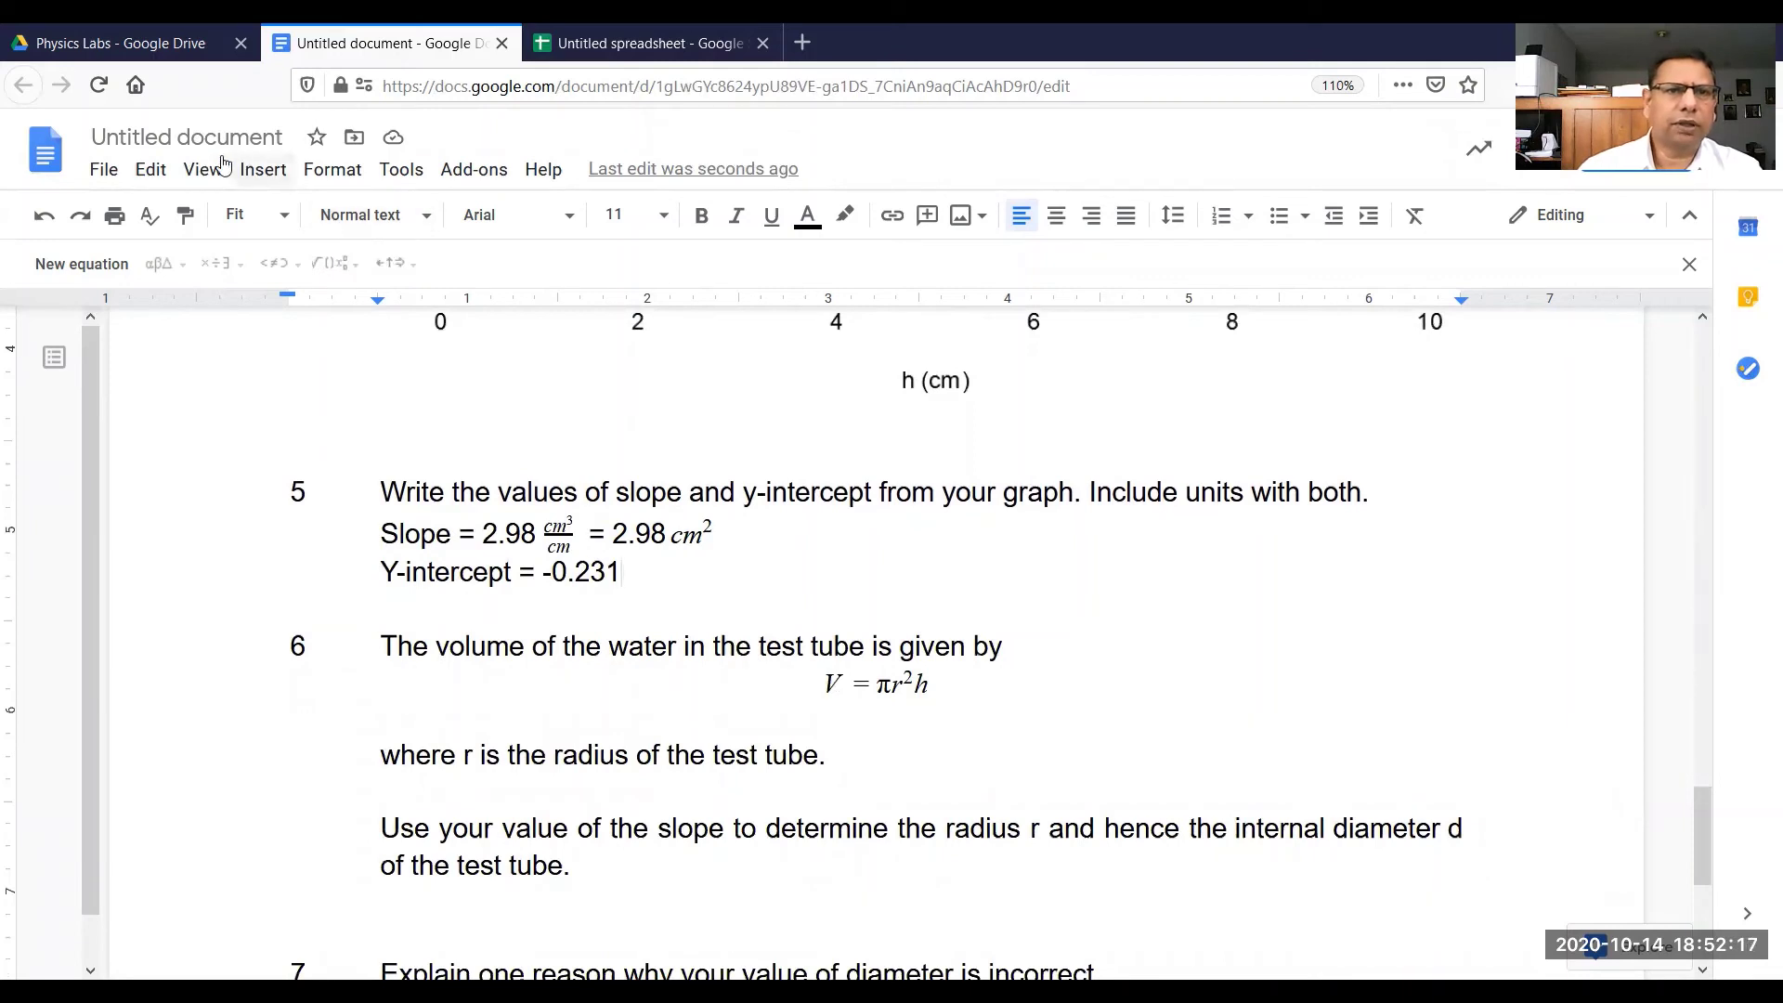
left_click(266, 177)
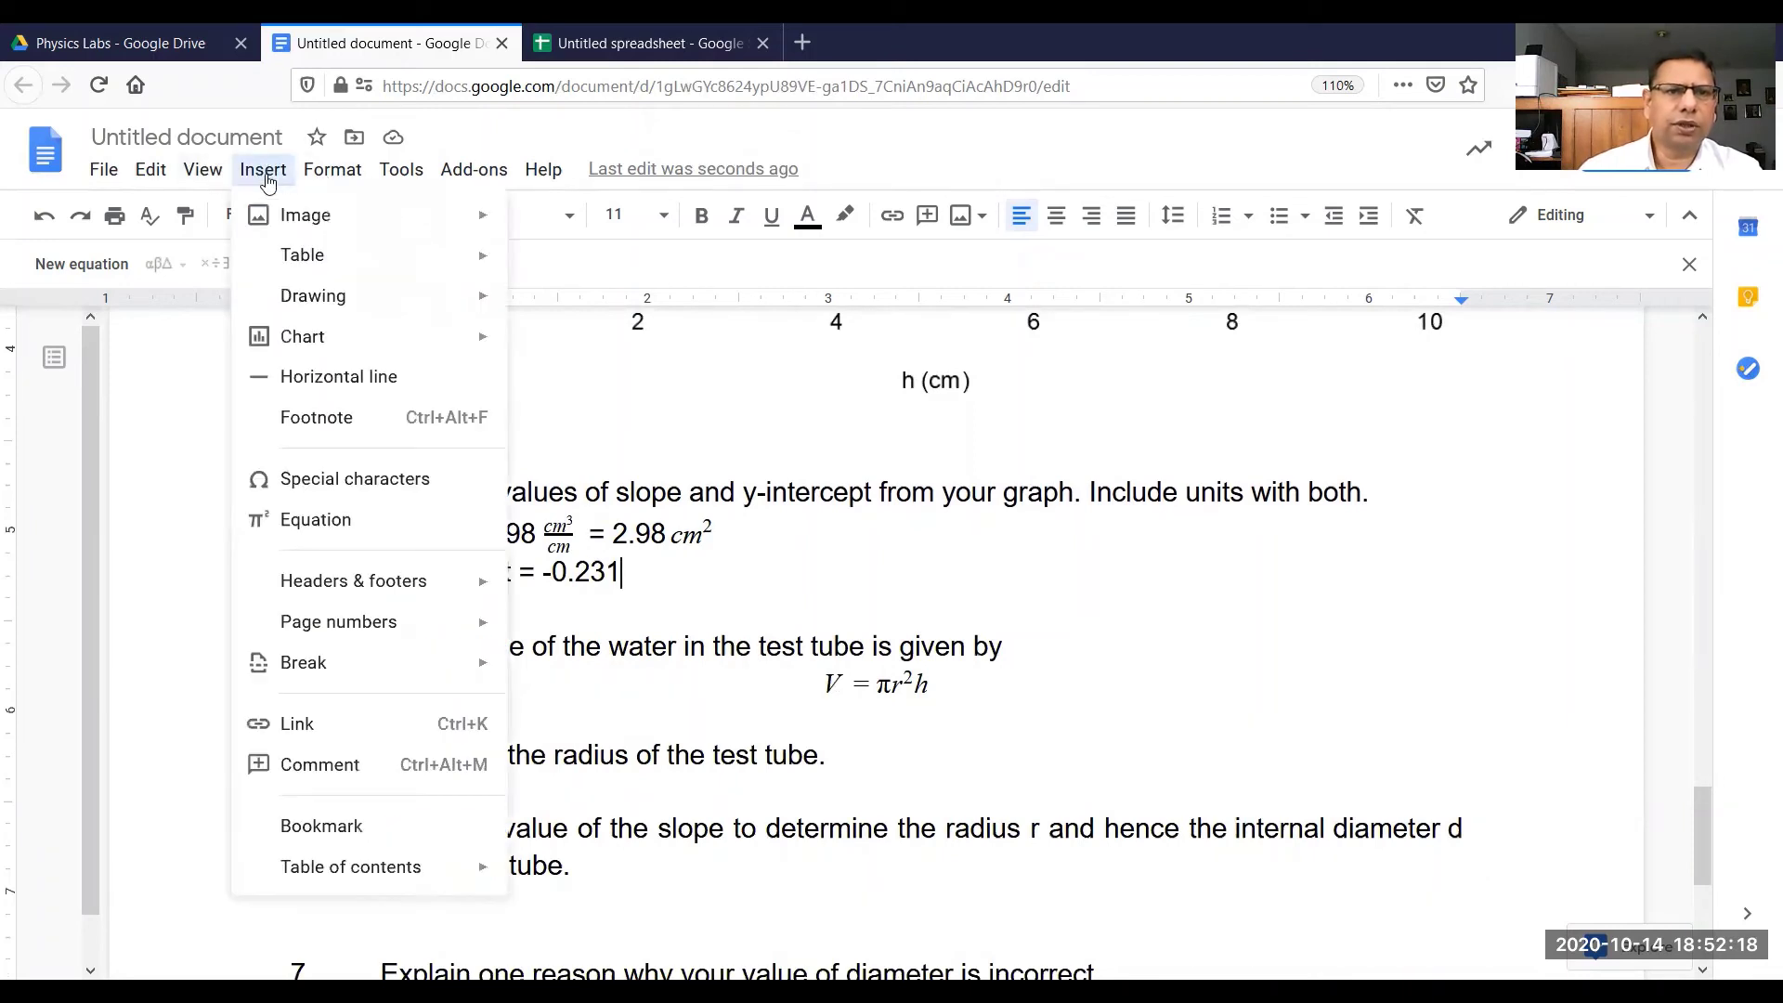
left_click(334, 517)
type("cm")
key("shift+Left")
key("shift+Left")
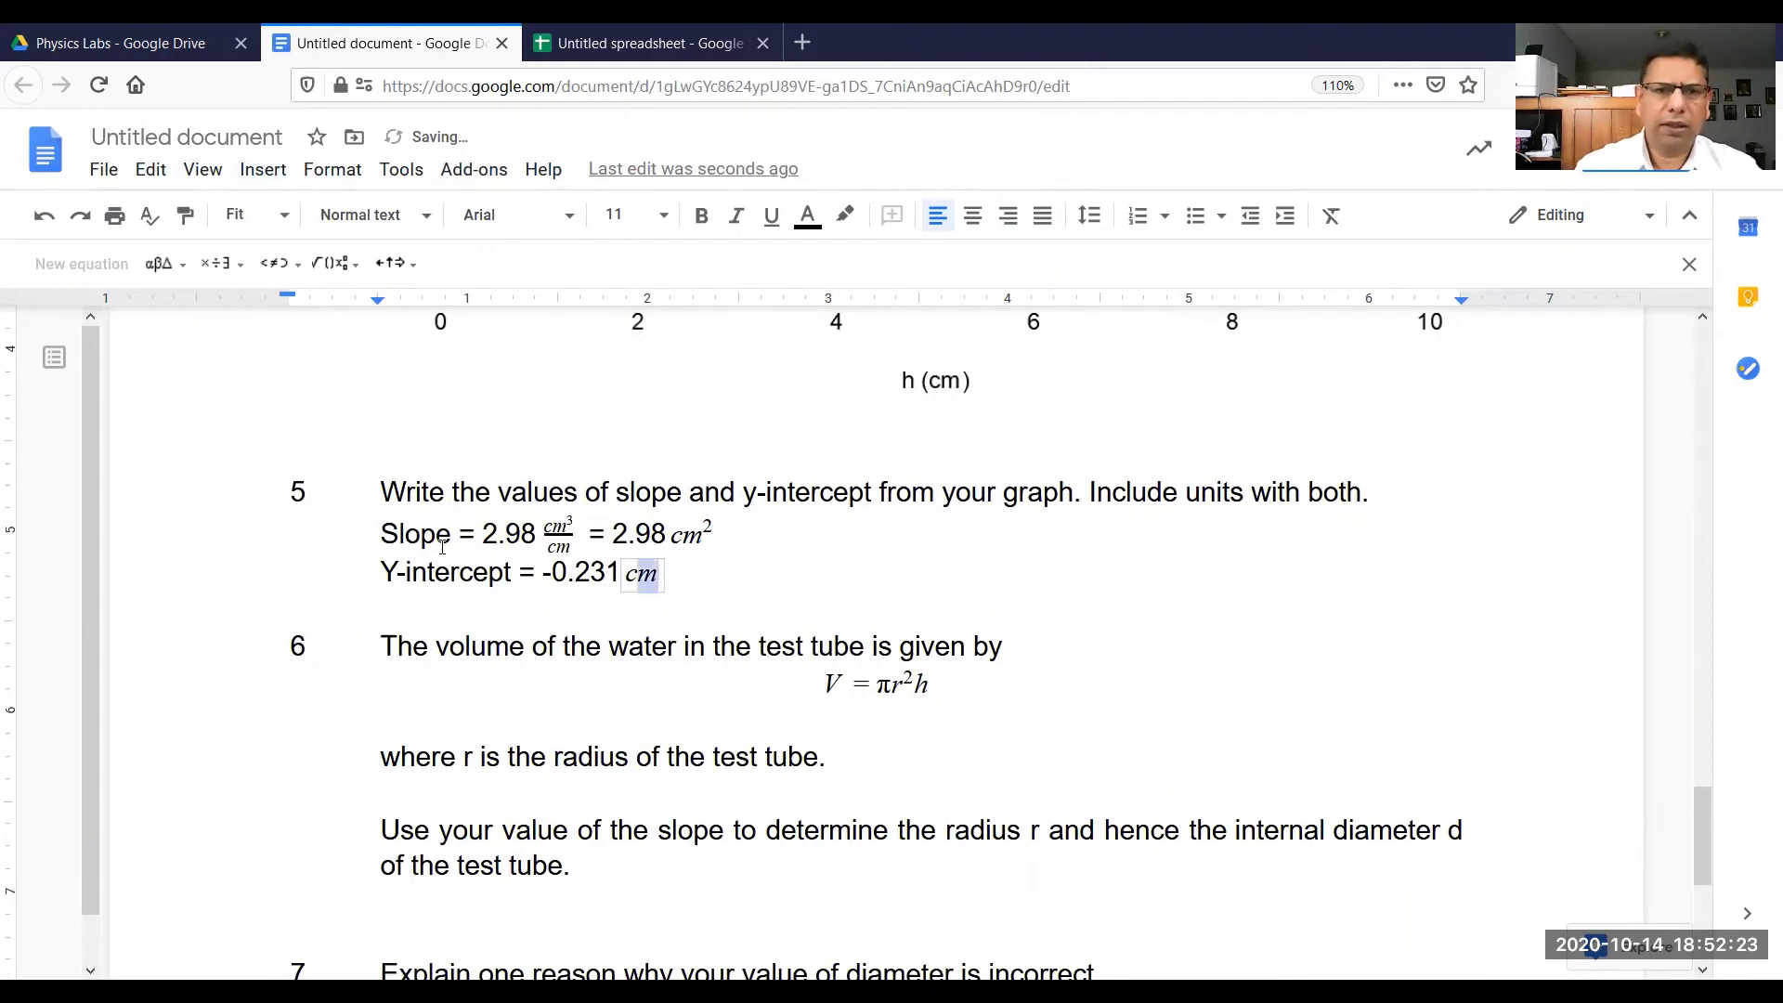
left_click(335, 262)
left_click(535, 334)
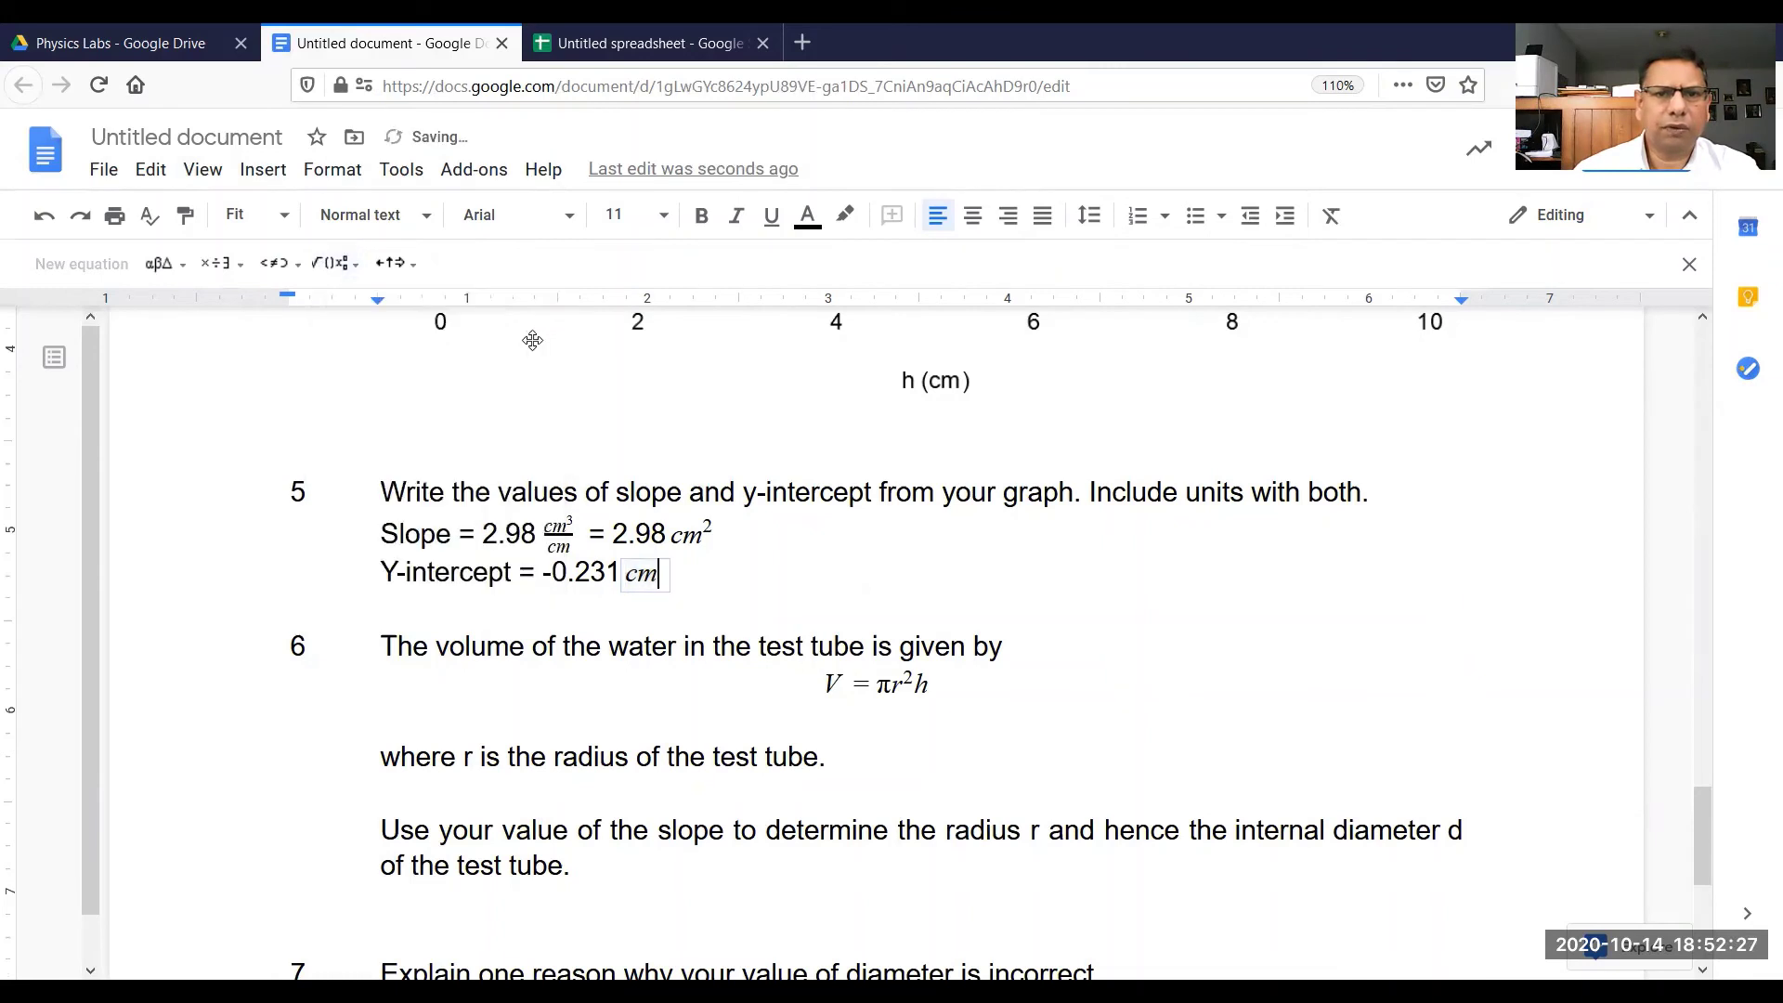
type("3")
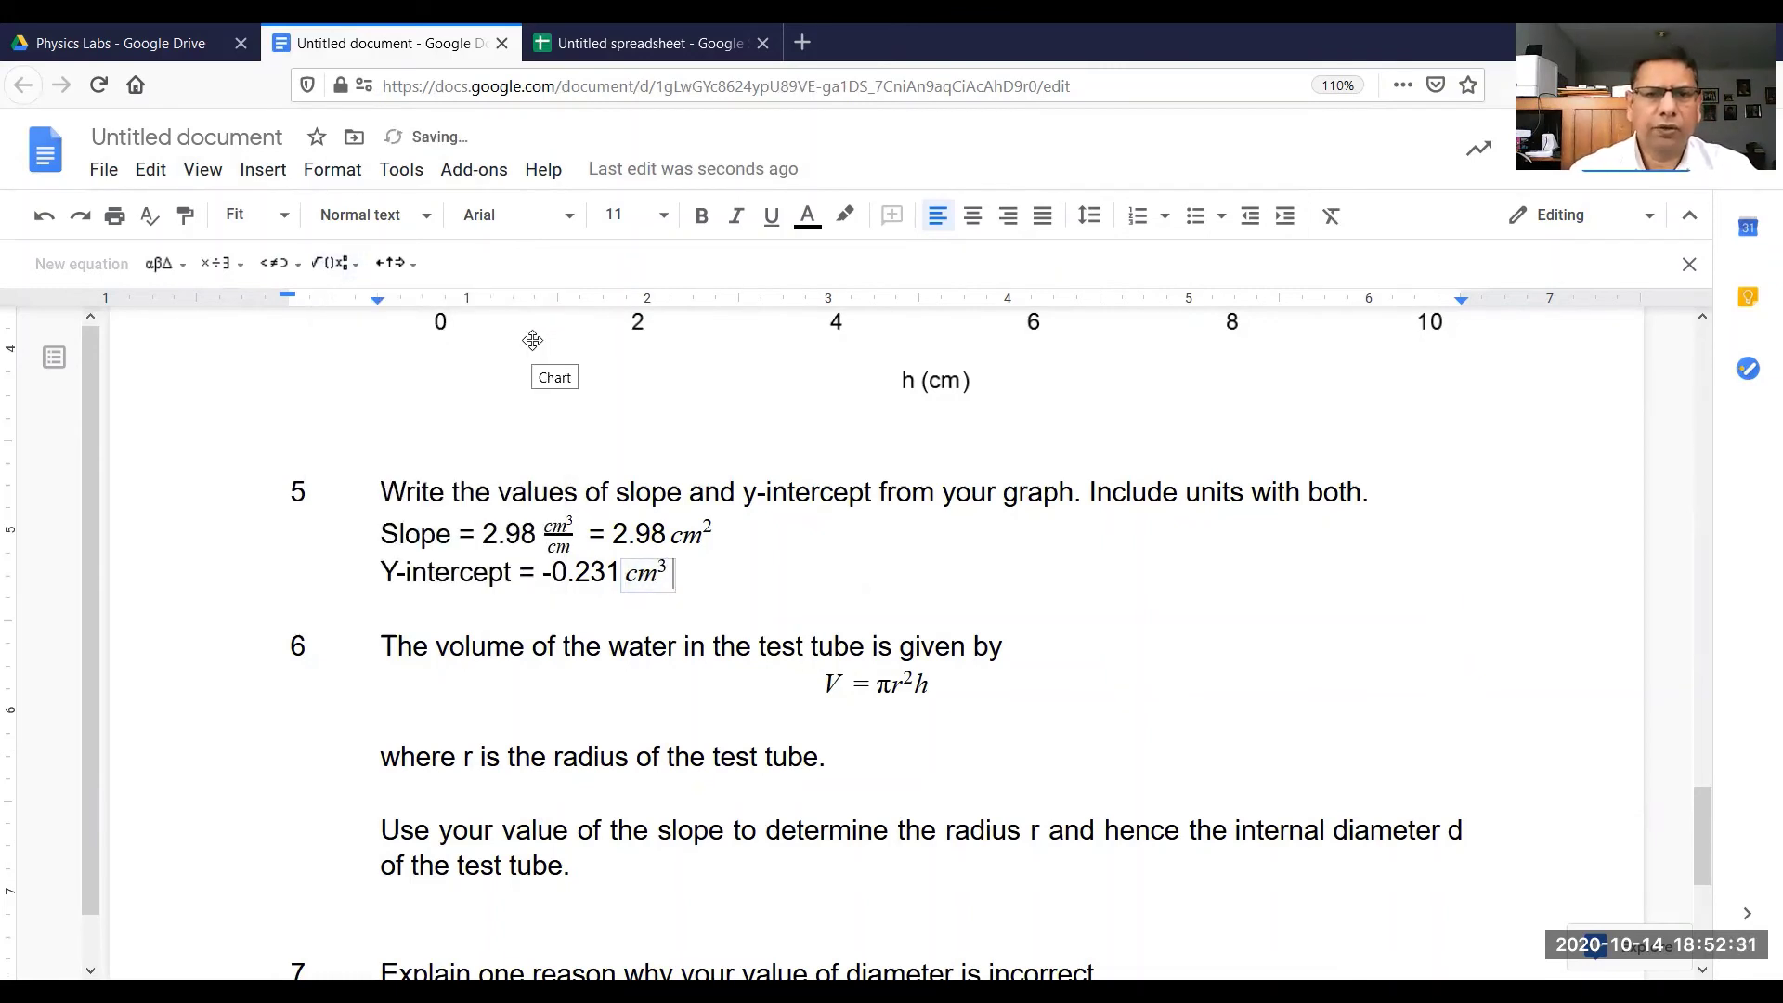
key("Down")
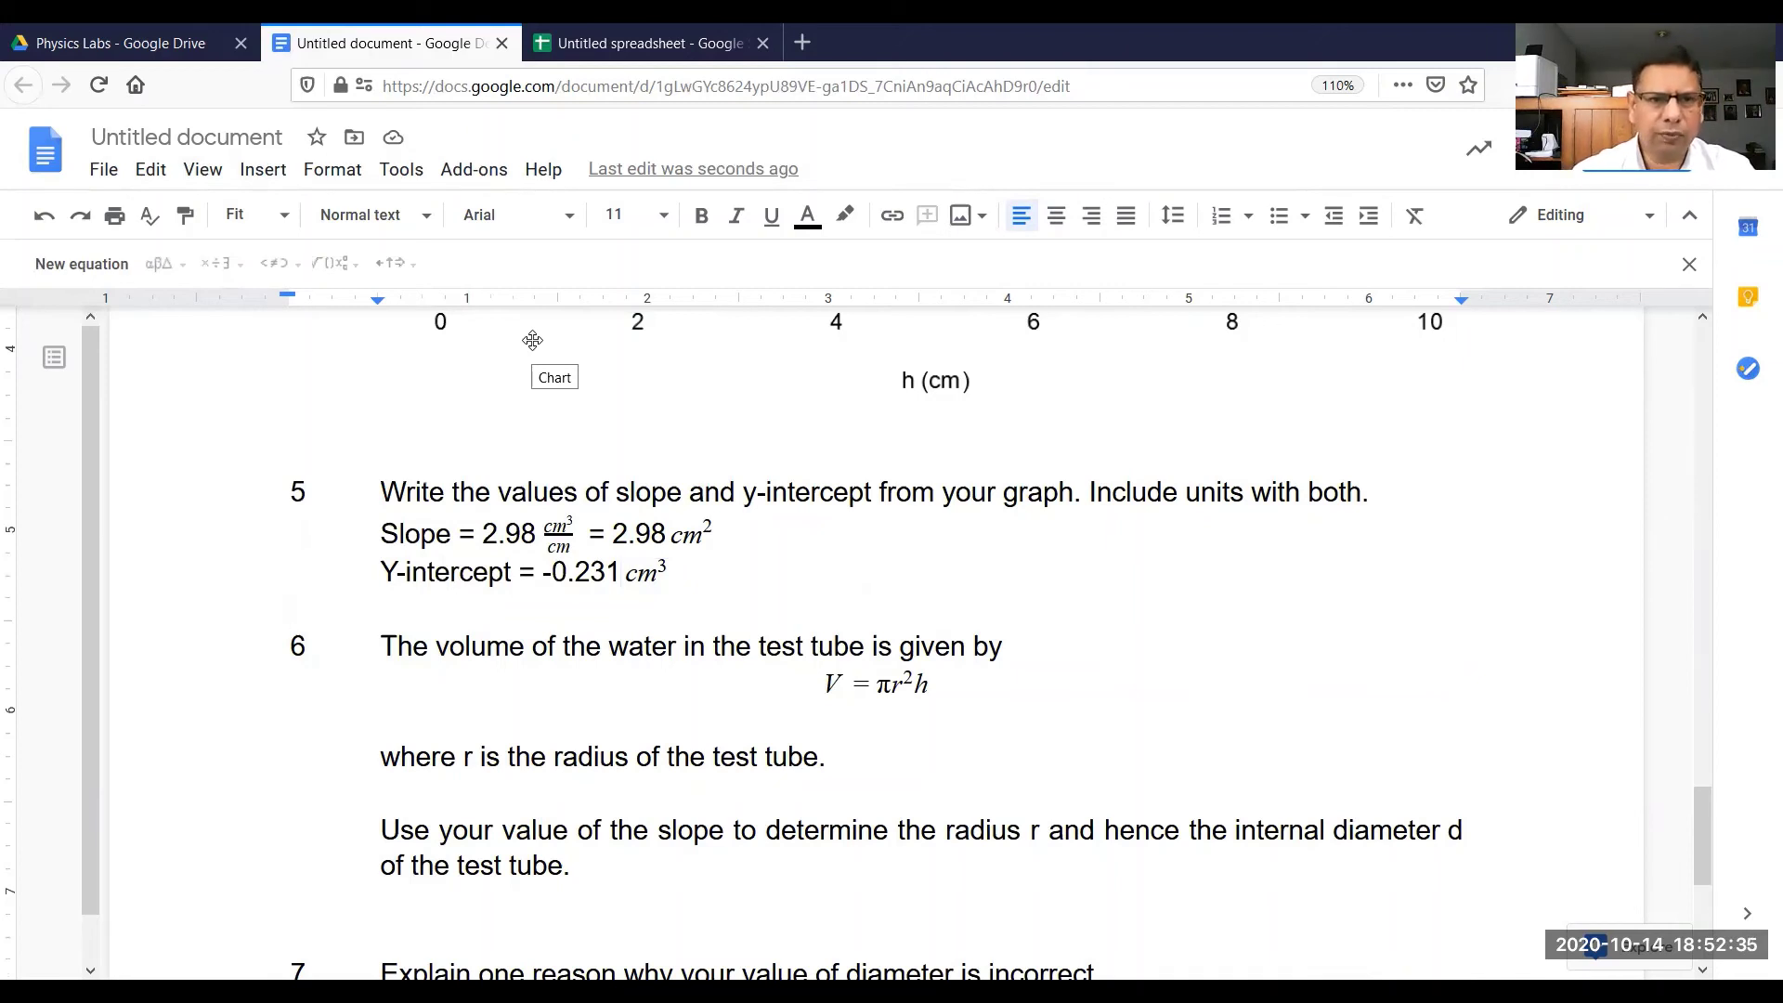
Step: Examine question 6 and go through the terms of V = πr²h to relate the formula to the graph's slope
key("Down")
key("Down")
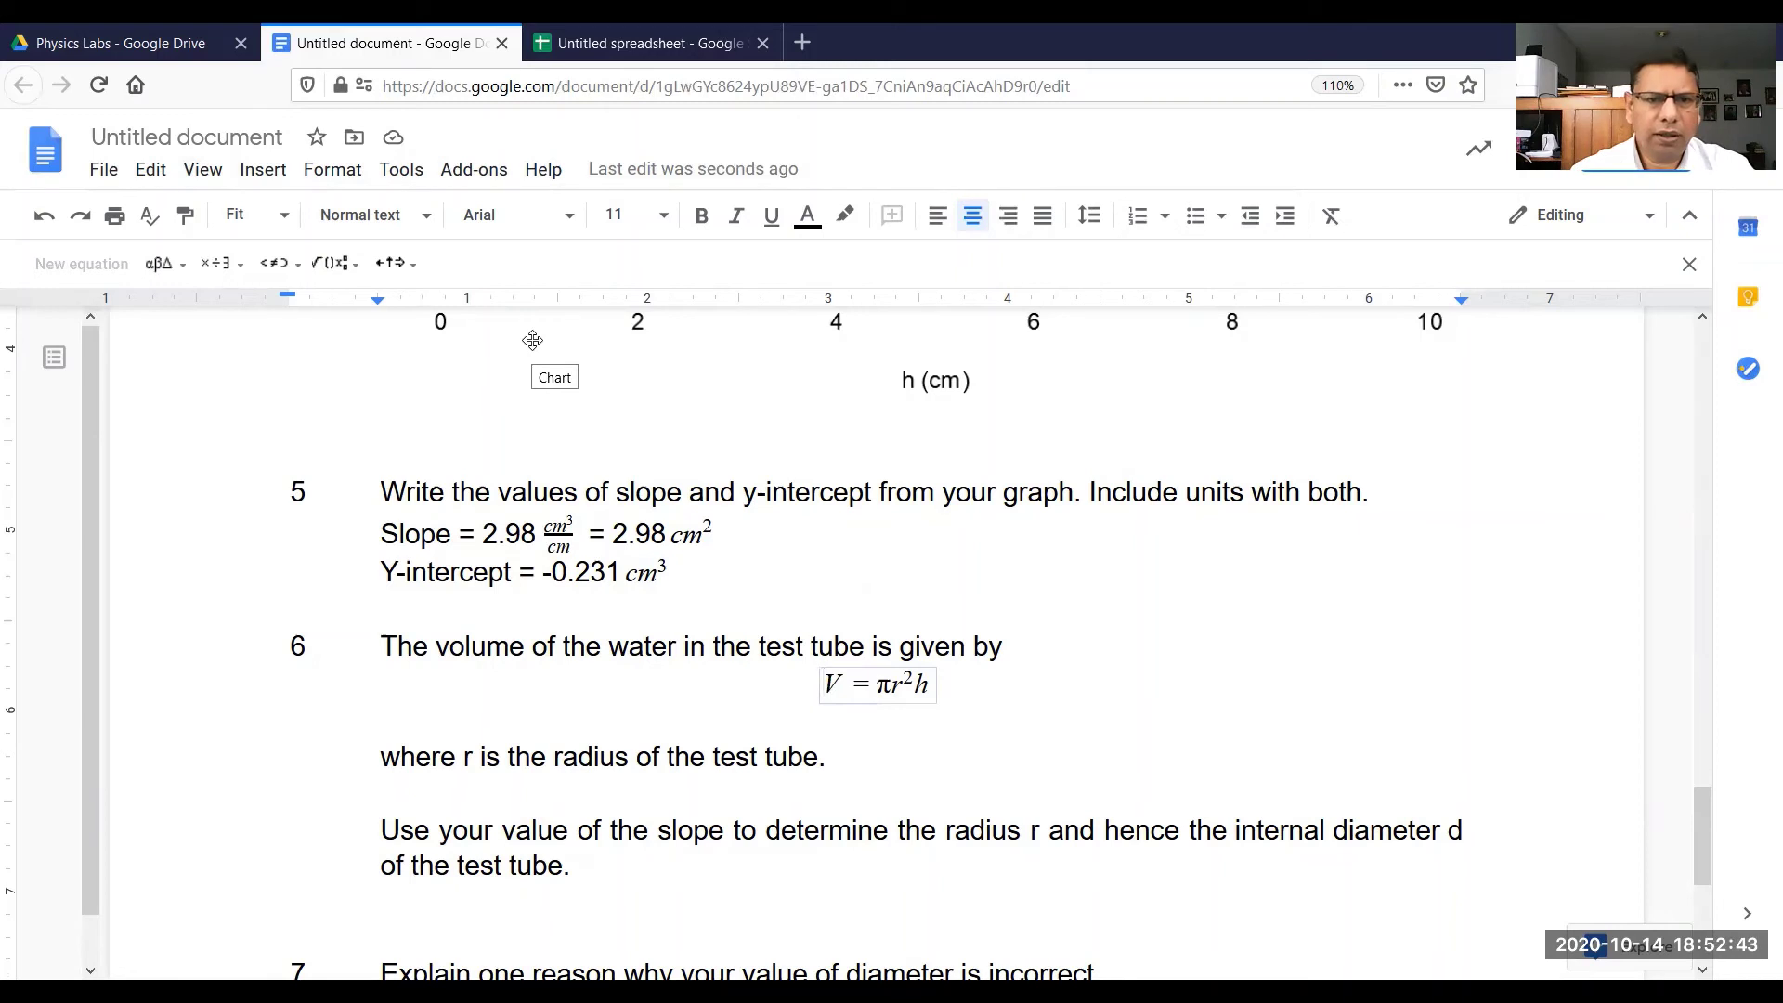
key("Down")
key("Down")
key("Down")
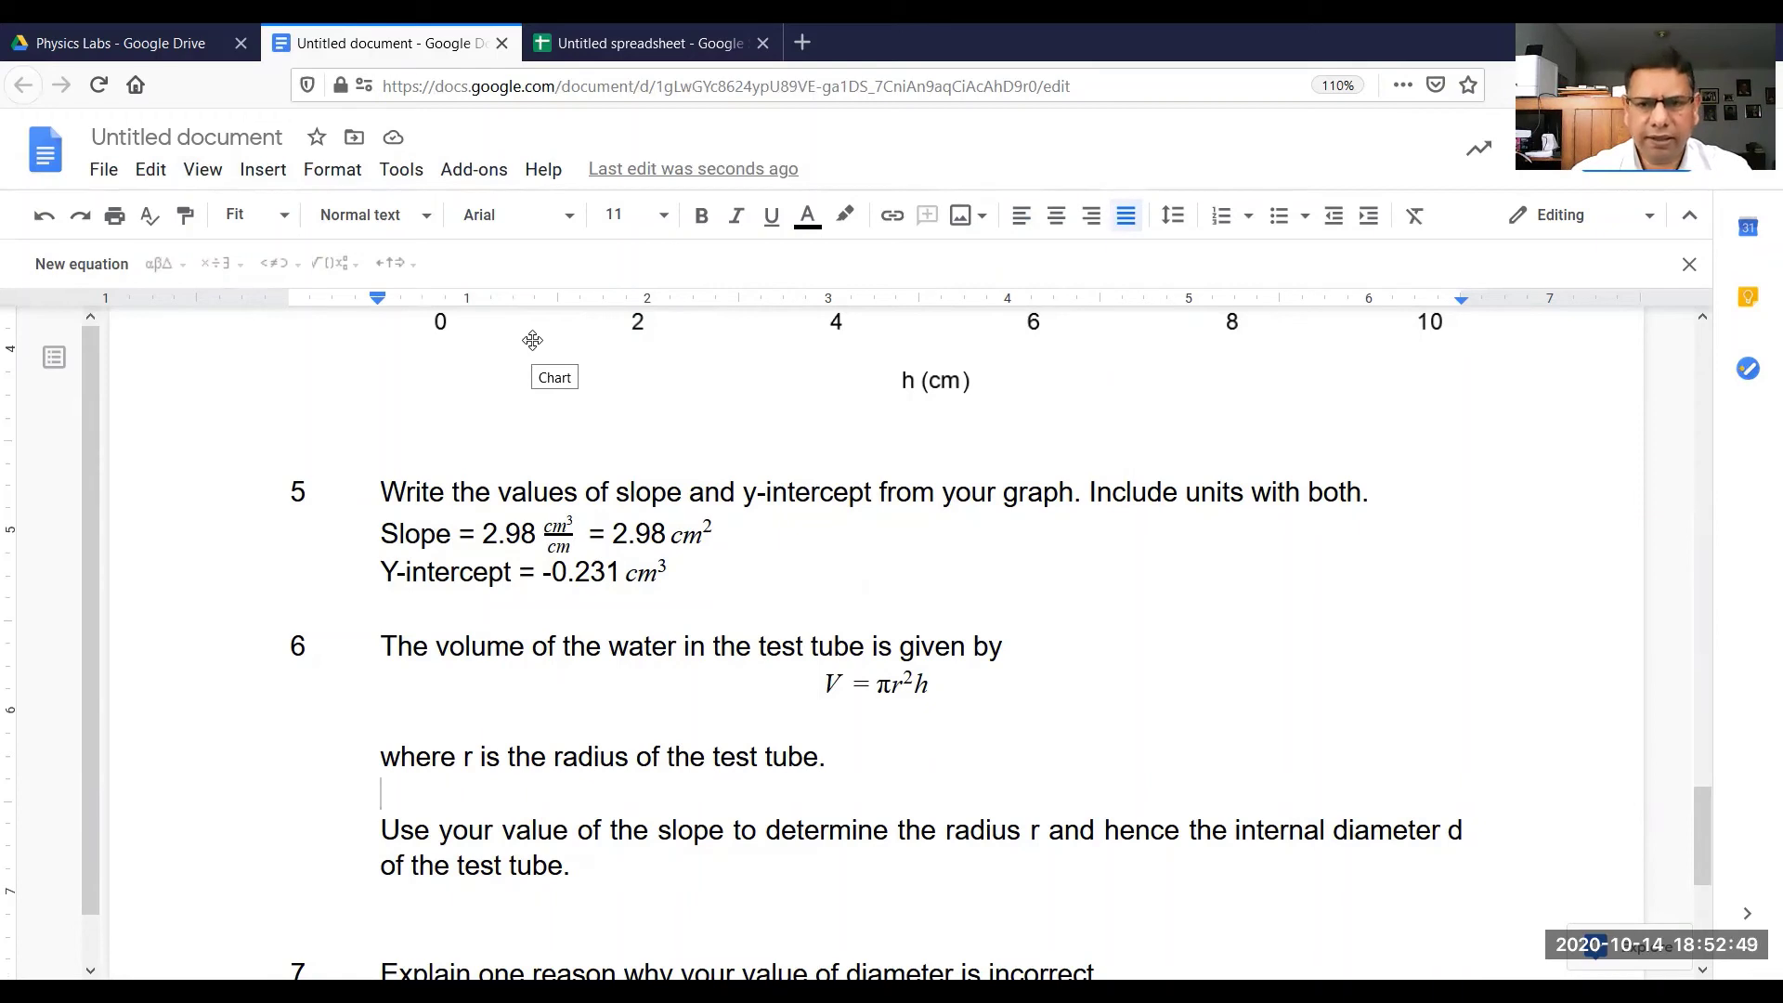
key("Down")
key("Down")
key("Up")
key("Up")
key("Up")
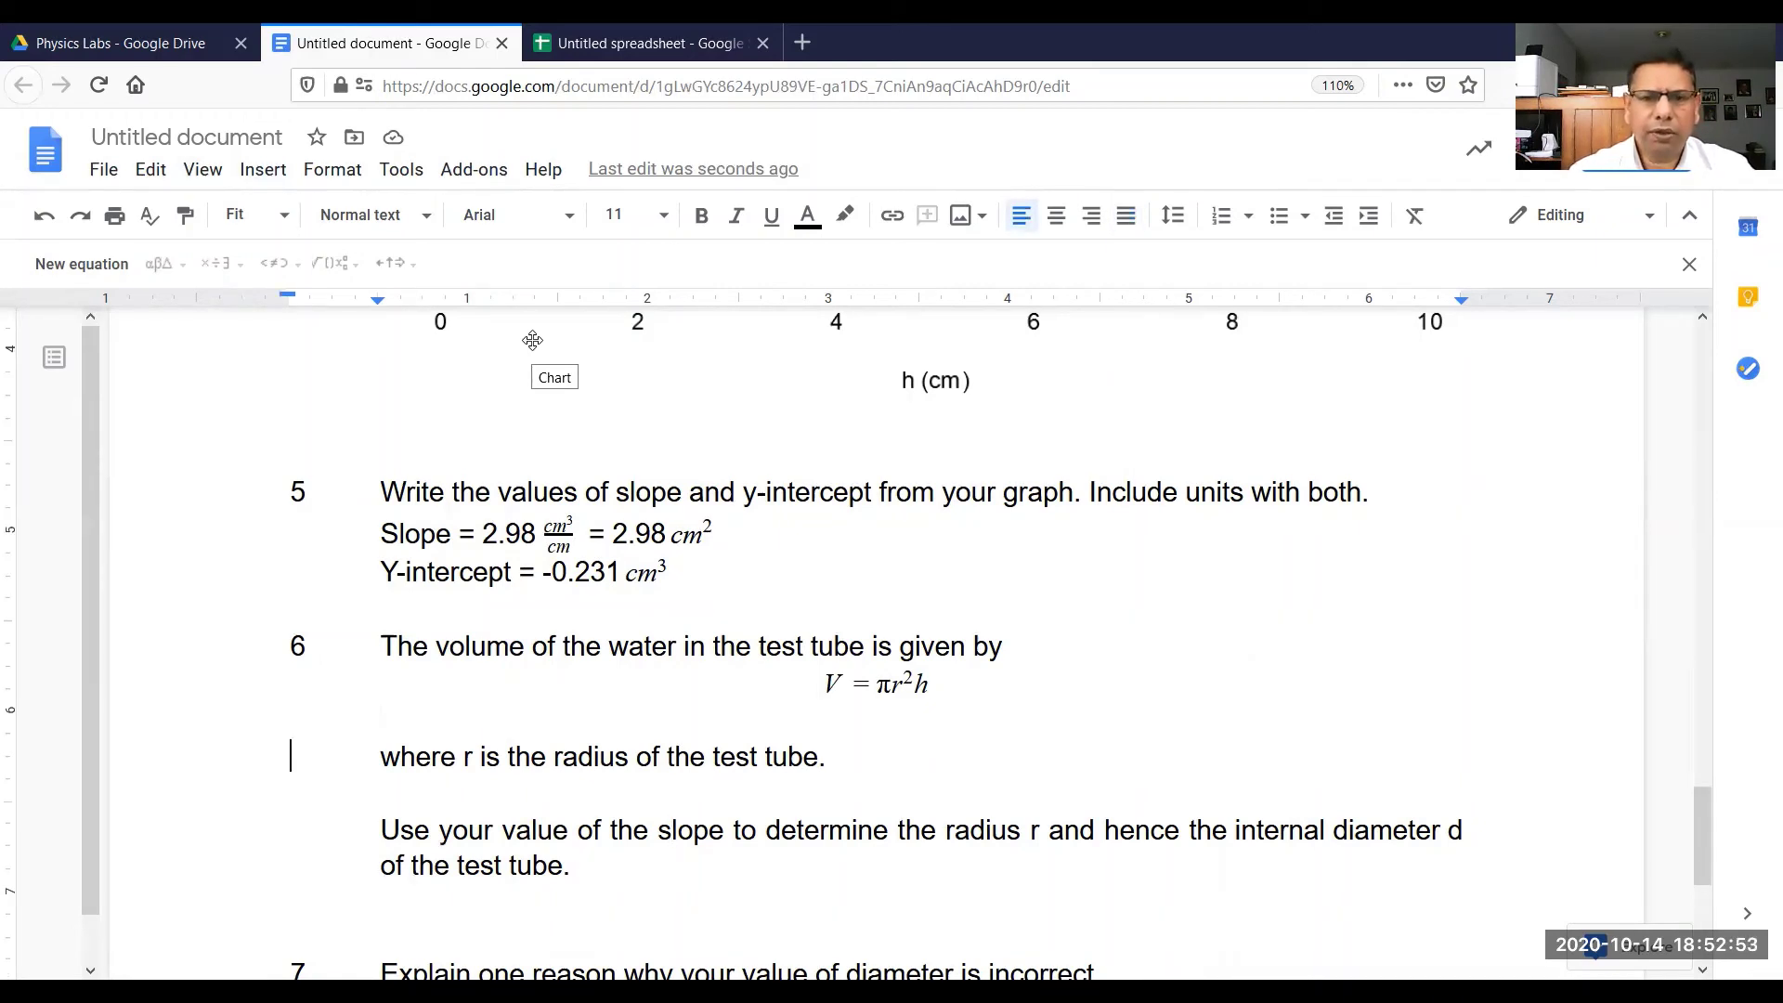
key("Up")
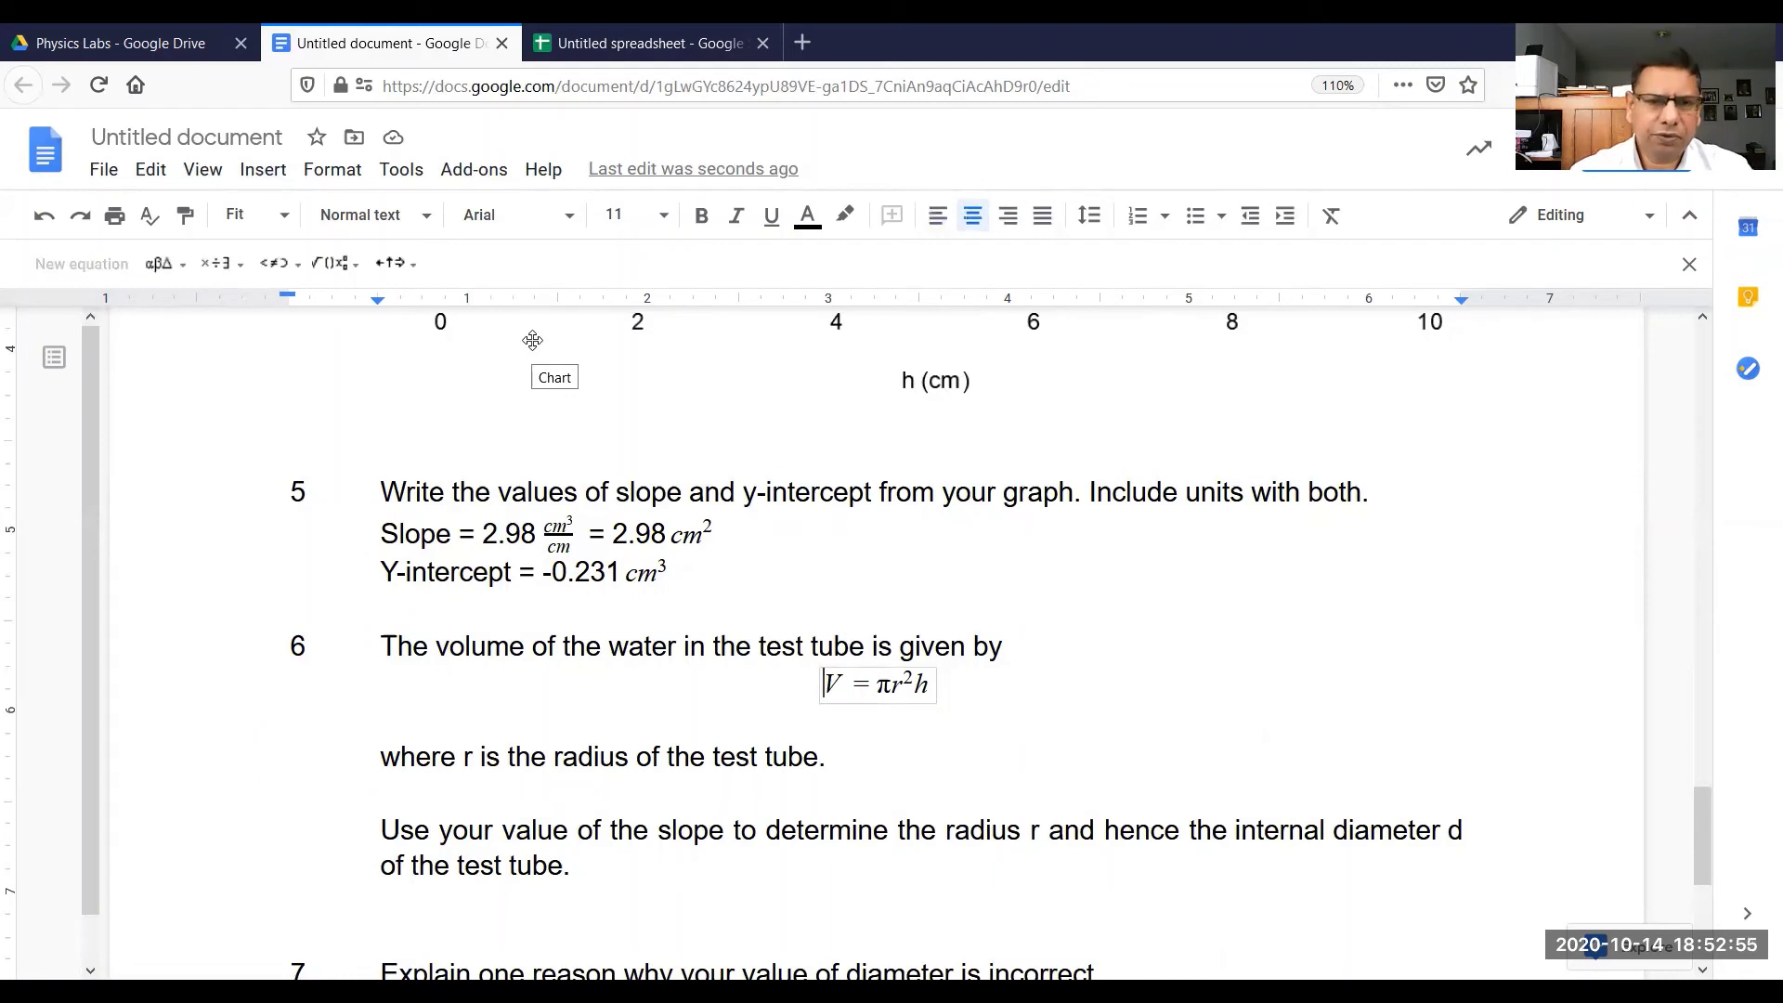
key("Right")
key("Right")
key("Right")
key("Right")
key("Right")
key("Right")
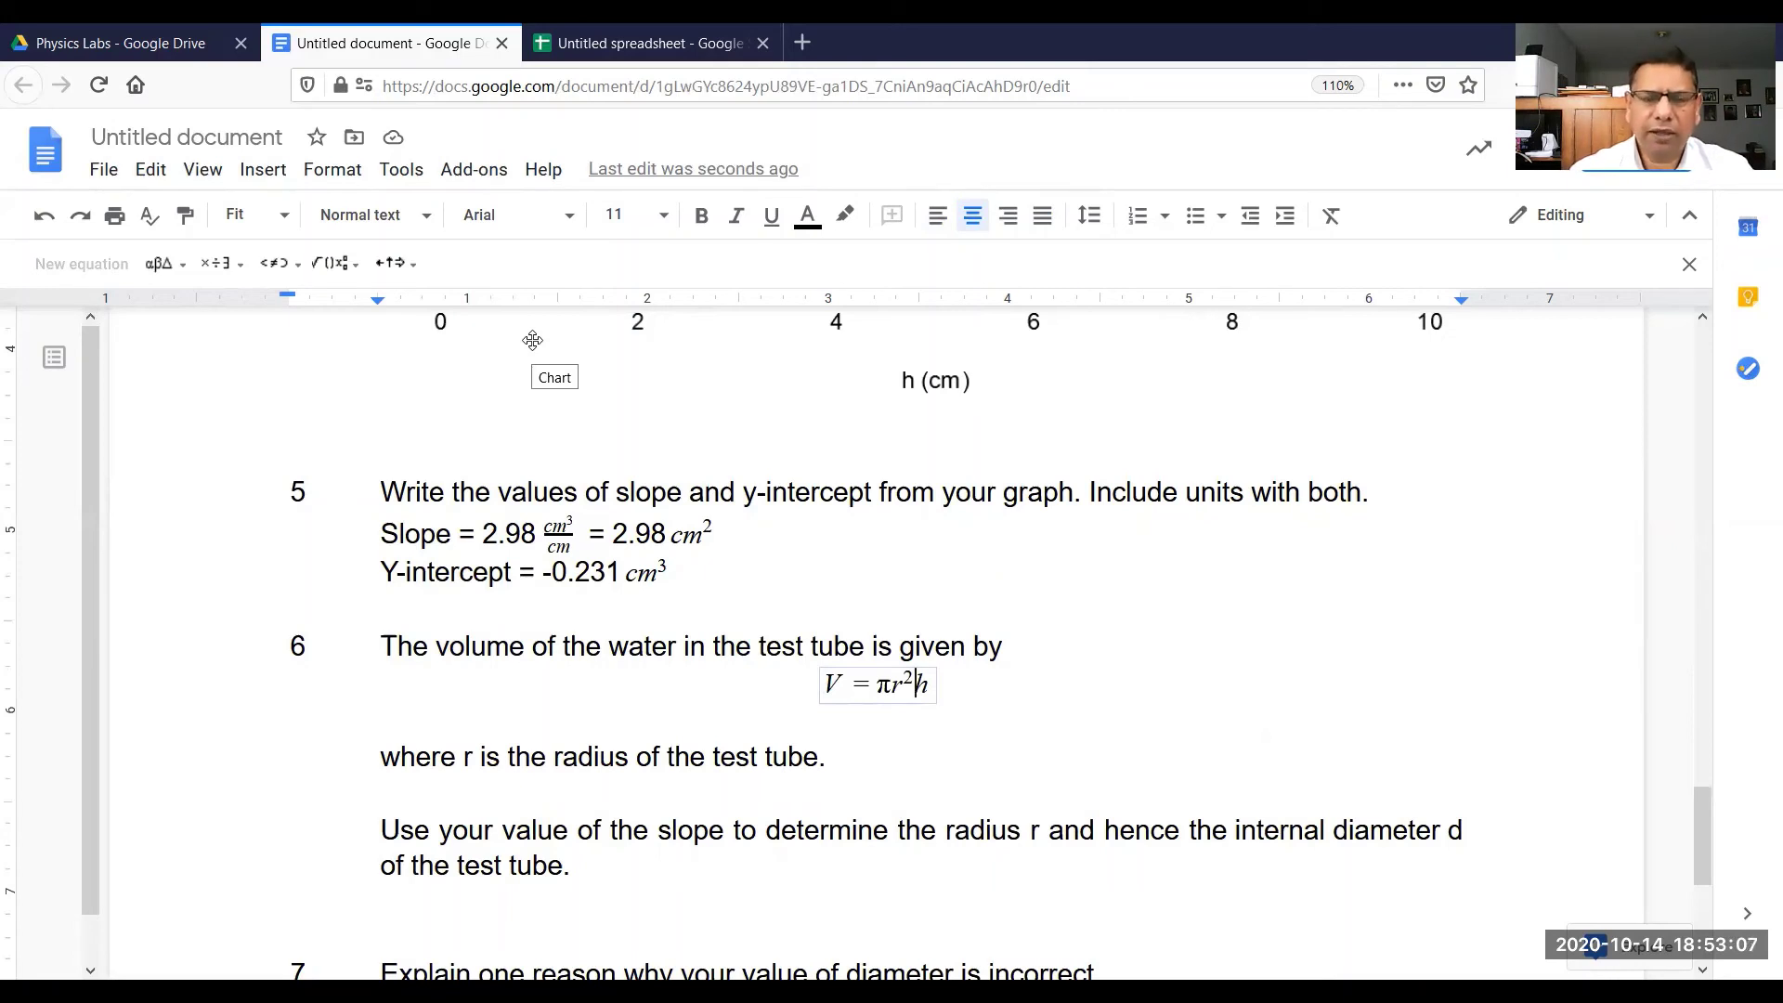
Step: Place the cursor on the empty line below question 6's text and indent it to align with the question text
key("Down")
key("Down")
key("Down")
key("Down")
key("Down")
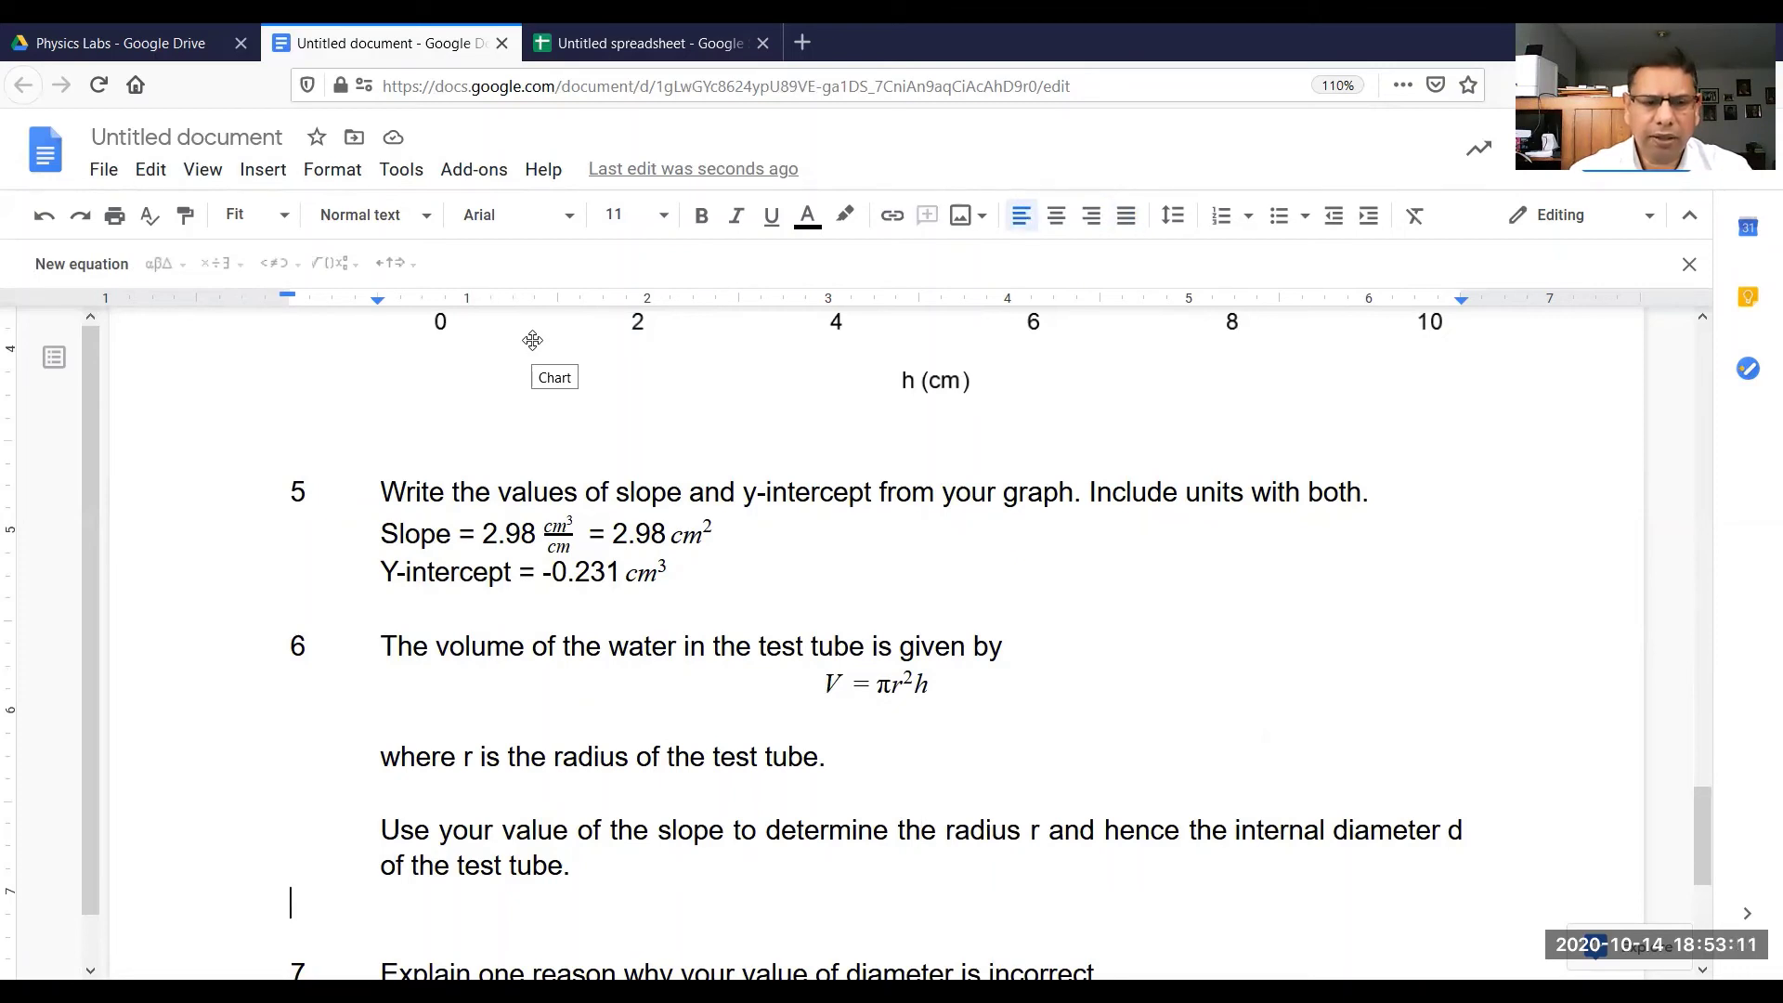
key("Tab")
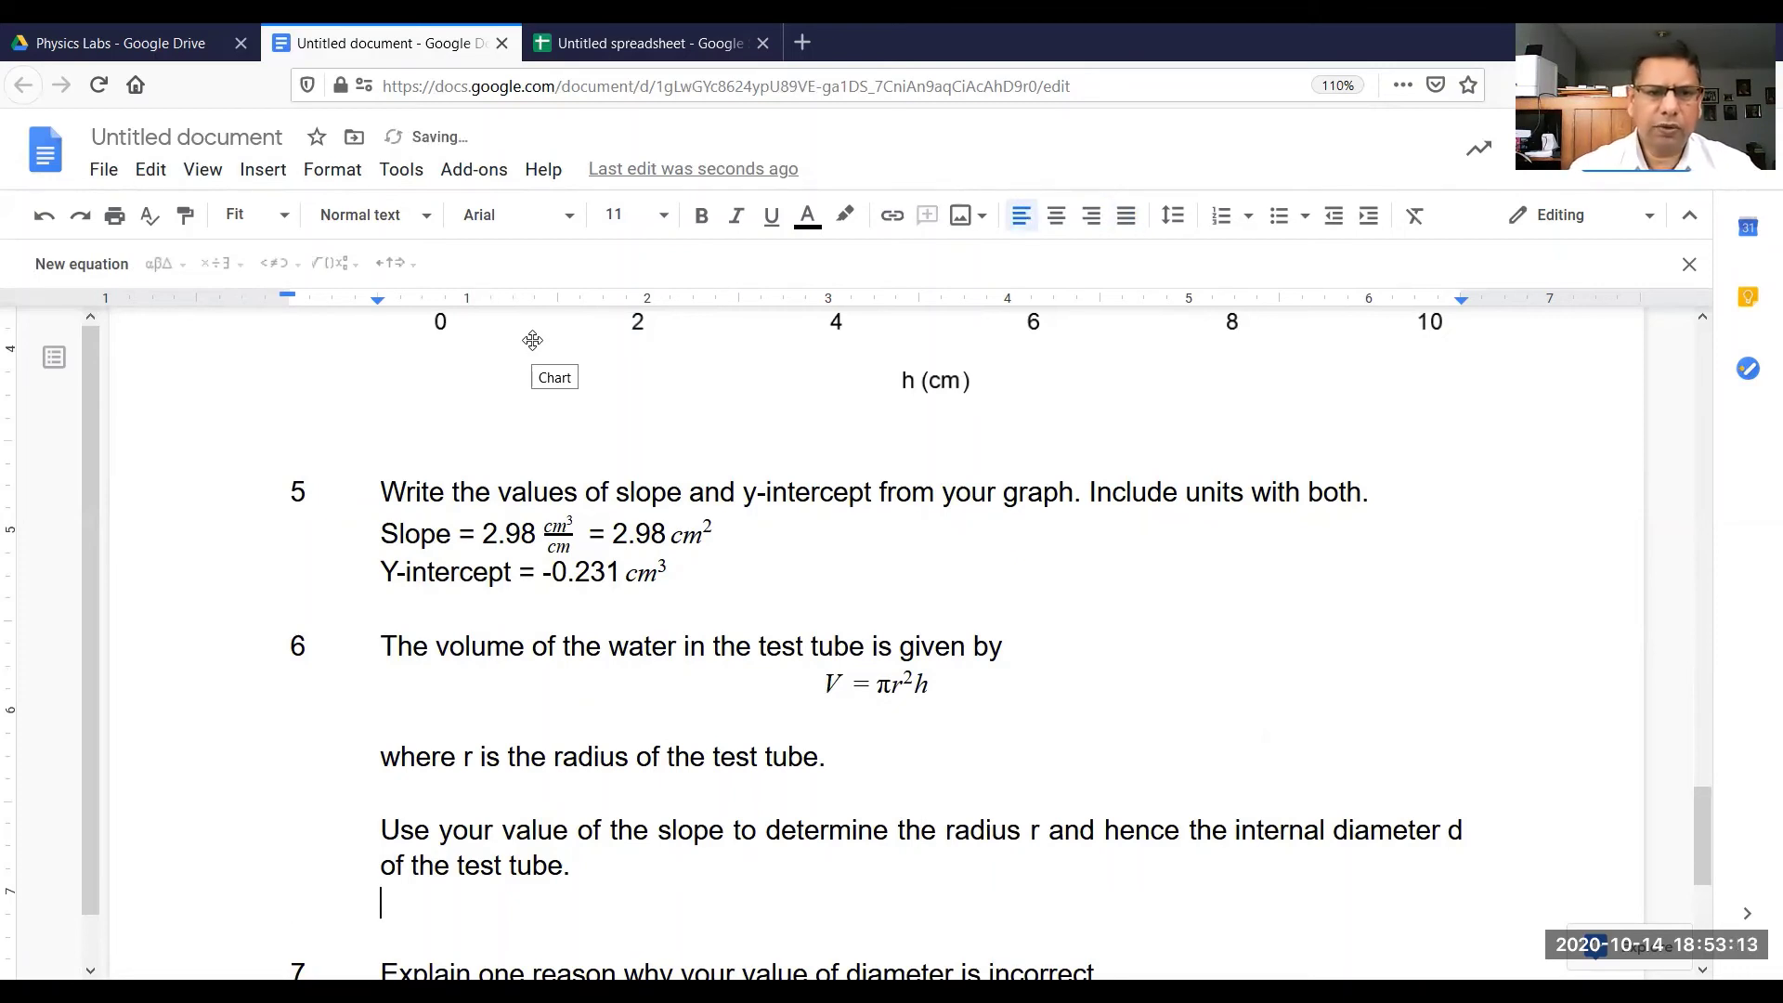